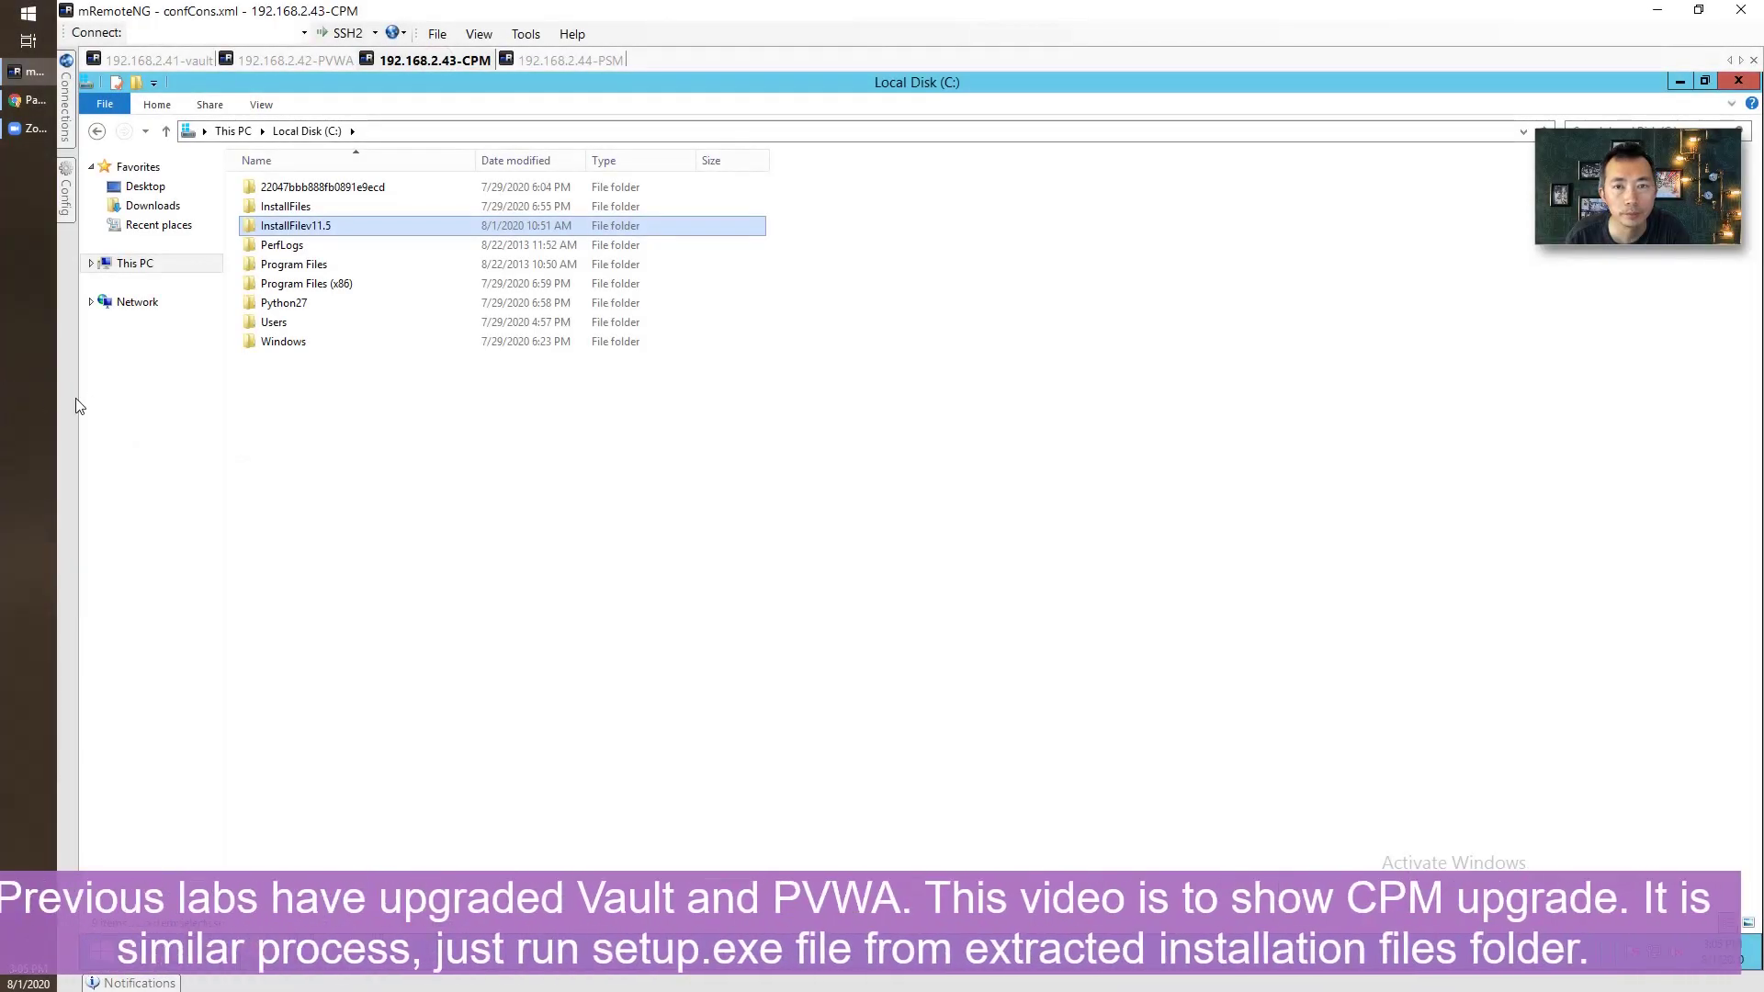
# Open InstallFilev11.5 > Central Policy Manager-Rls-v11.5 and bring up the setup application's context menu.
pyautogui.doubleClick(433, 229)
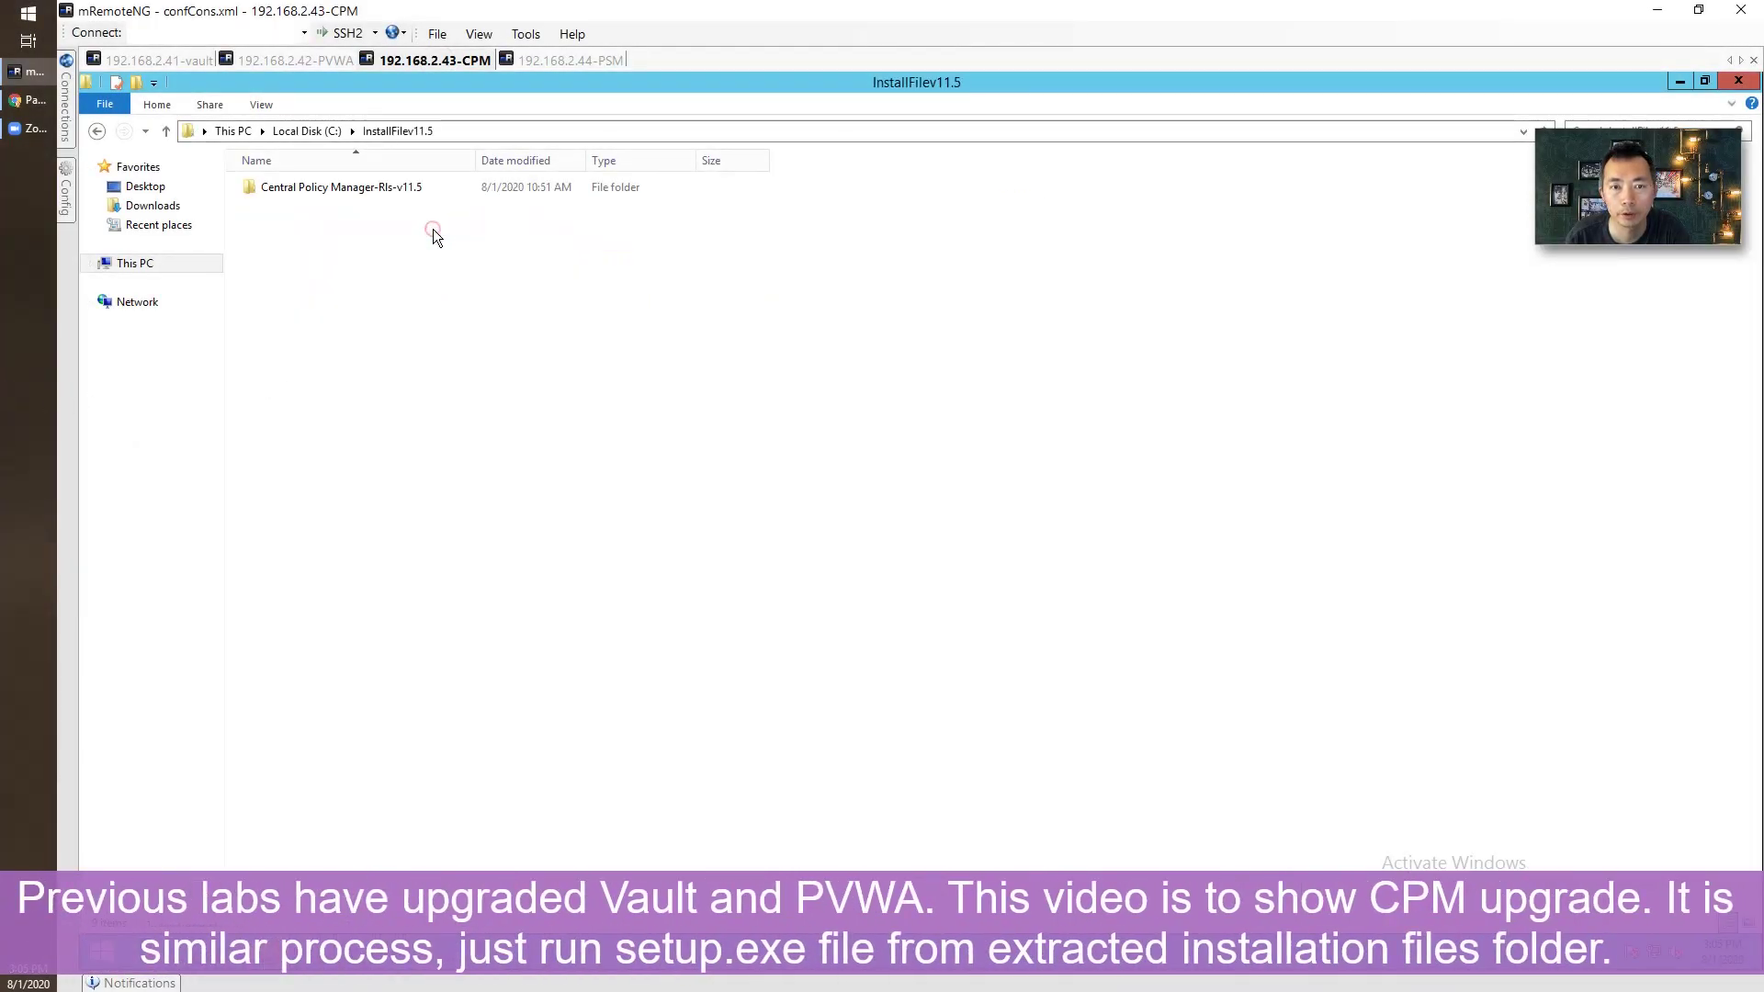
pyautogui.doubleClick(416, 189)
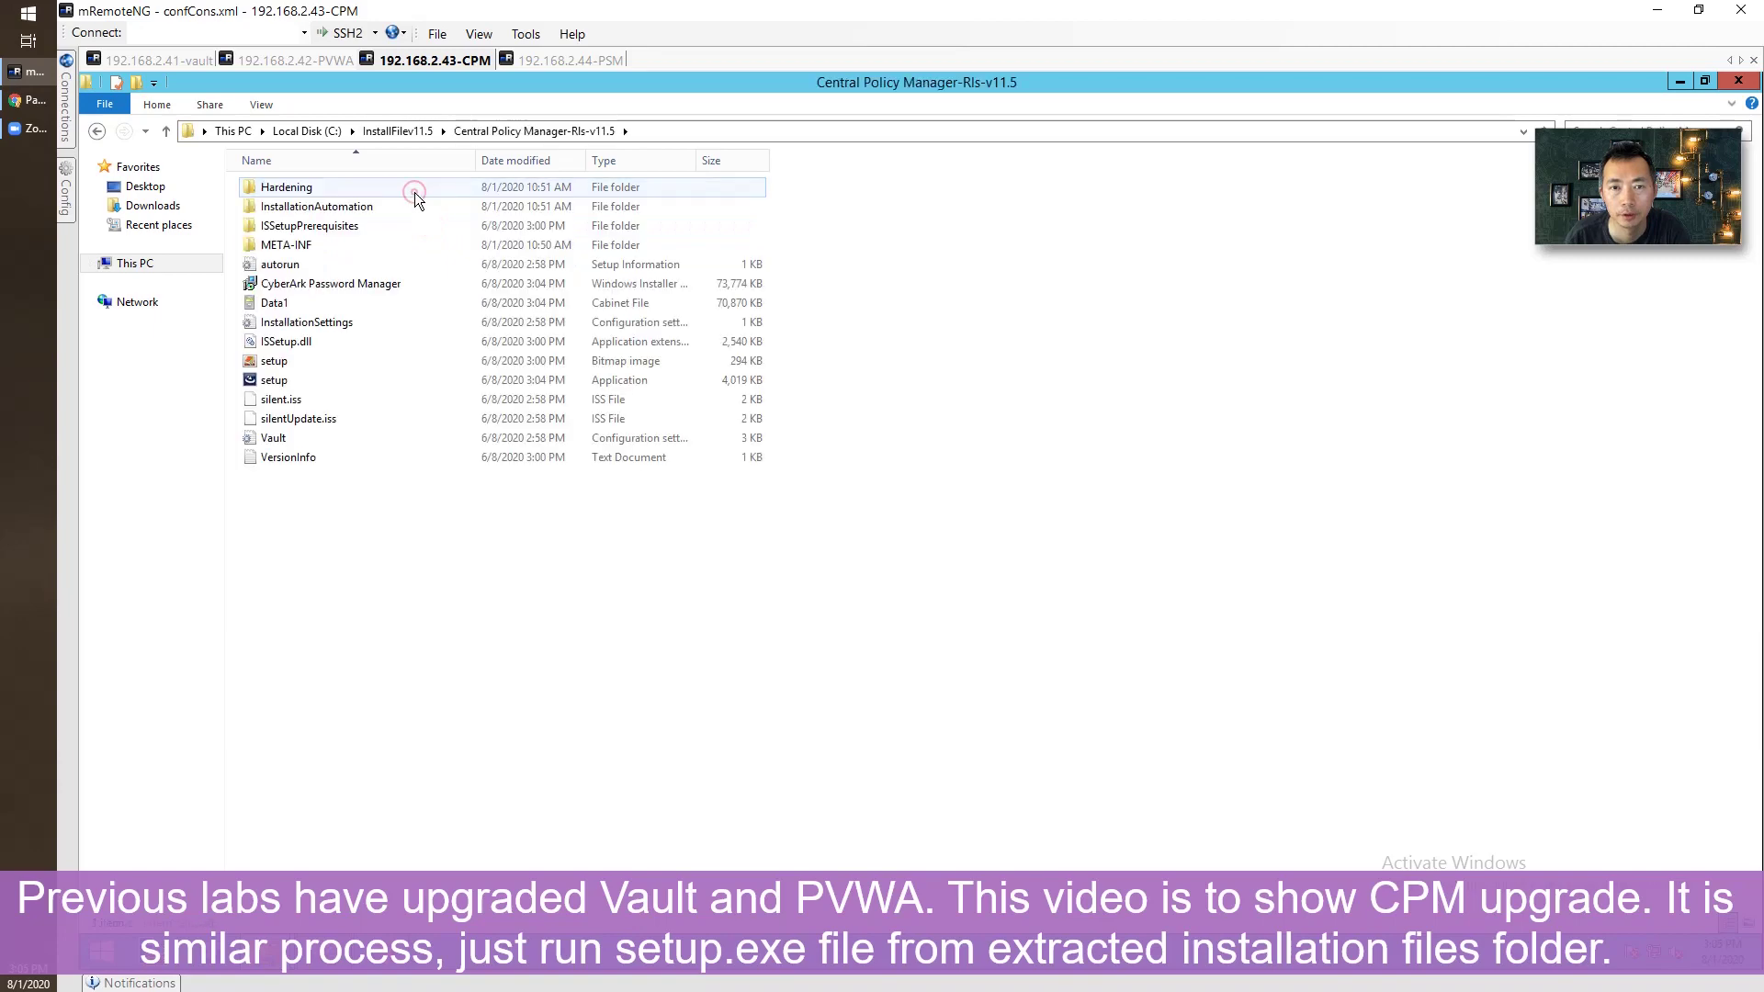
pyautogui.click(351, 379)
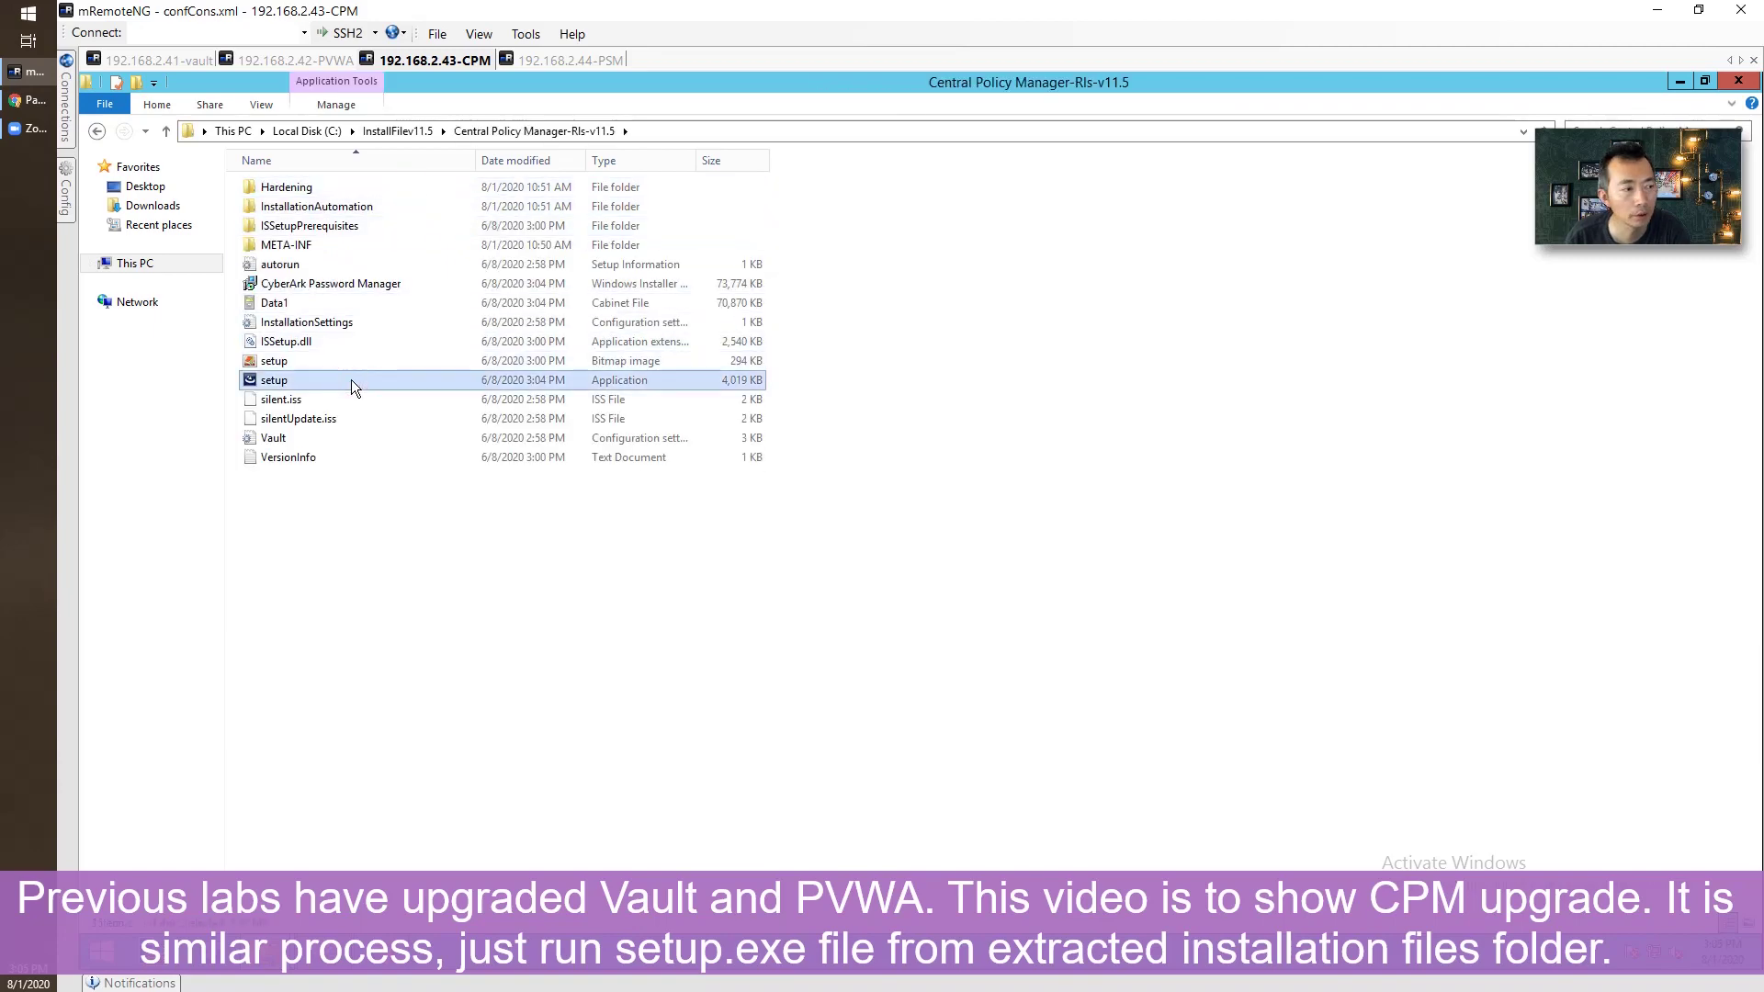
pyautogui.rightClick(351, 379)
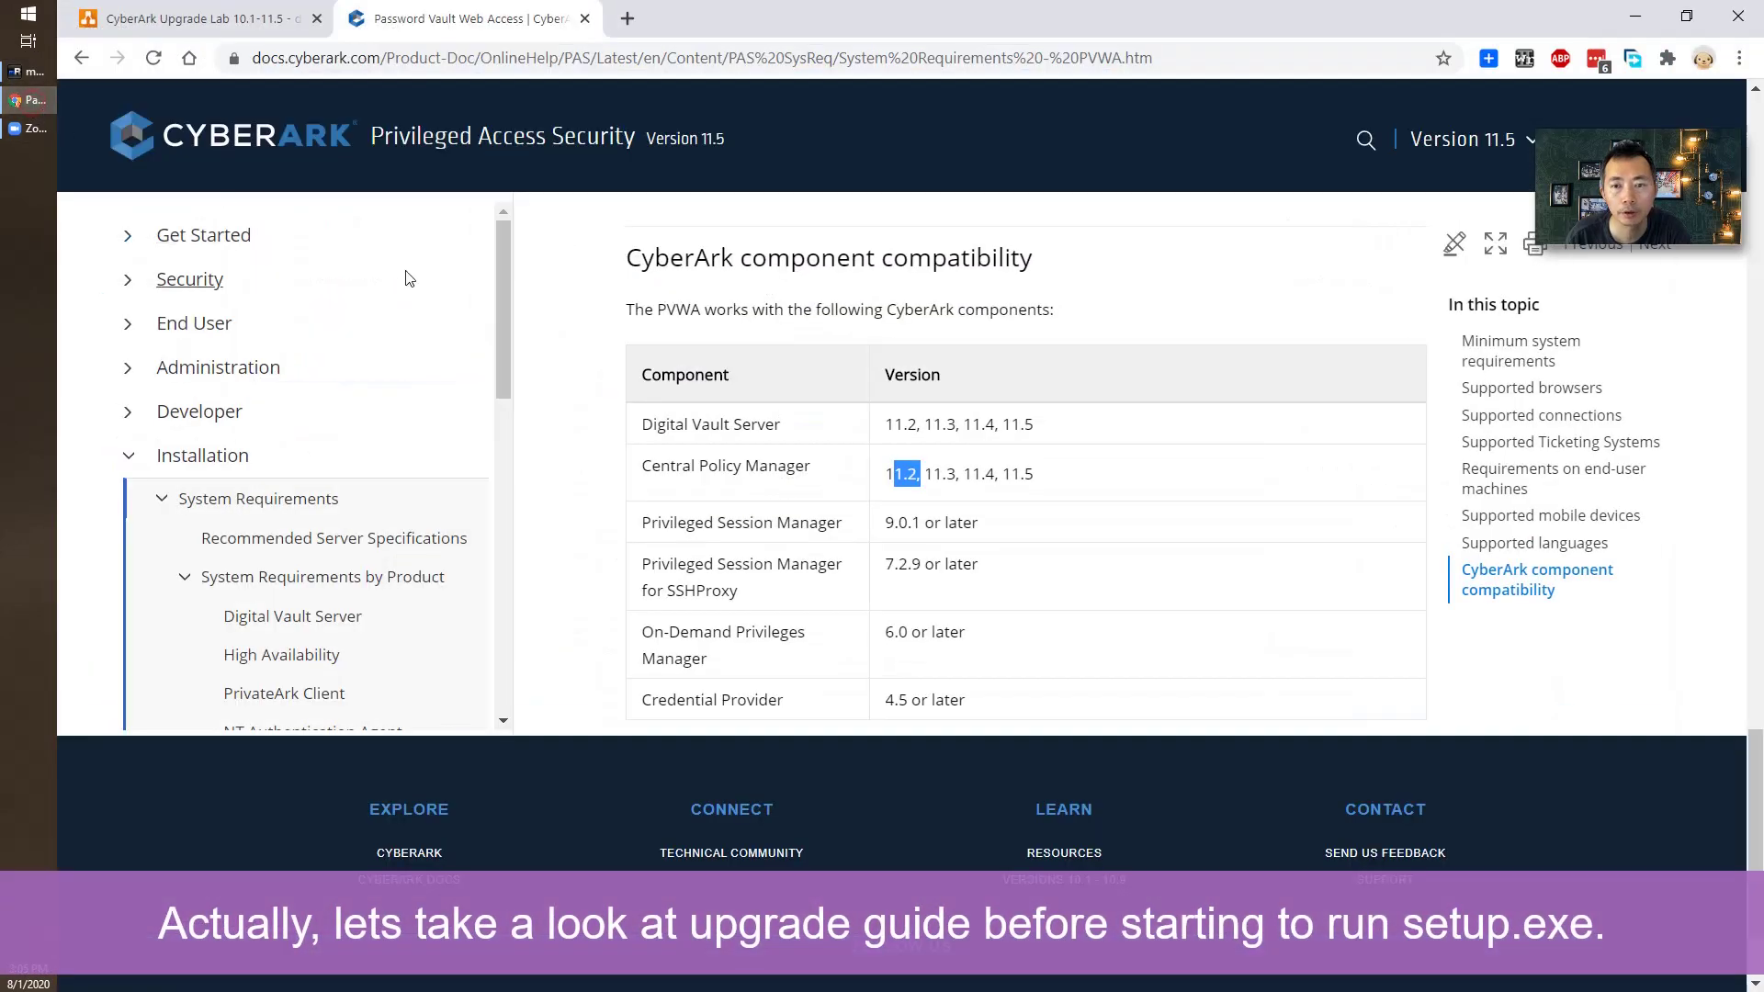
# Browse the System Requirements by Product and overview pages, then expand Upgrade in the contents.
pyautogui.moveTo(509, 362)
pyautogui.mouseDown()
pyautogui.moveTo(509, 427)
pyautogui.moveTo(511, 331)
pyautogui.mouseUp()
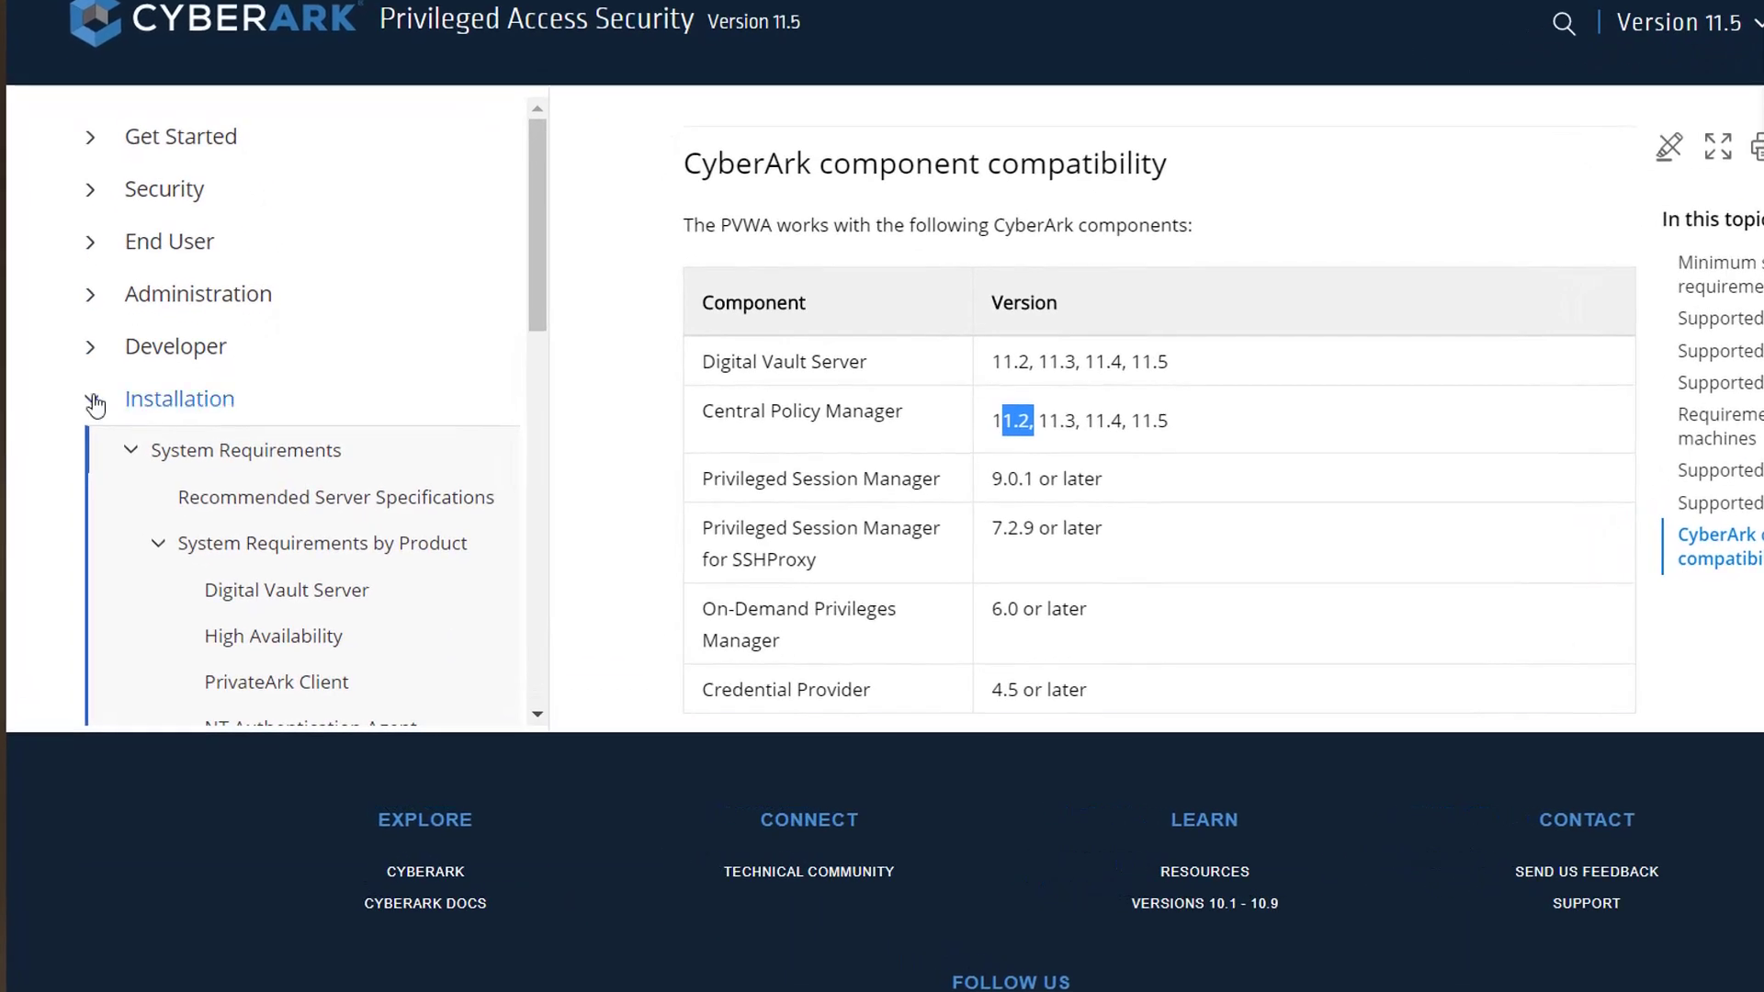
pyautogui.click(321, 543)
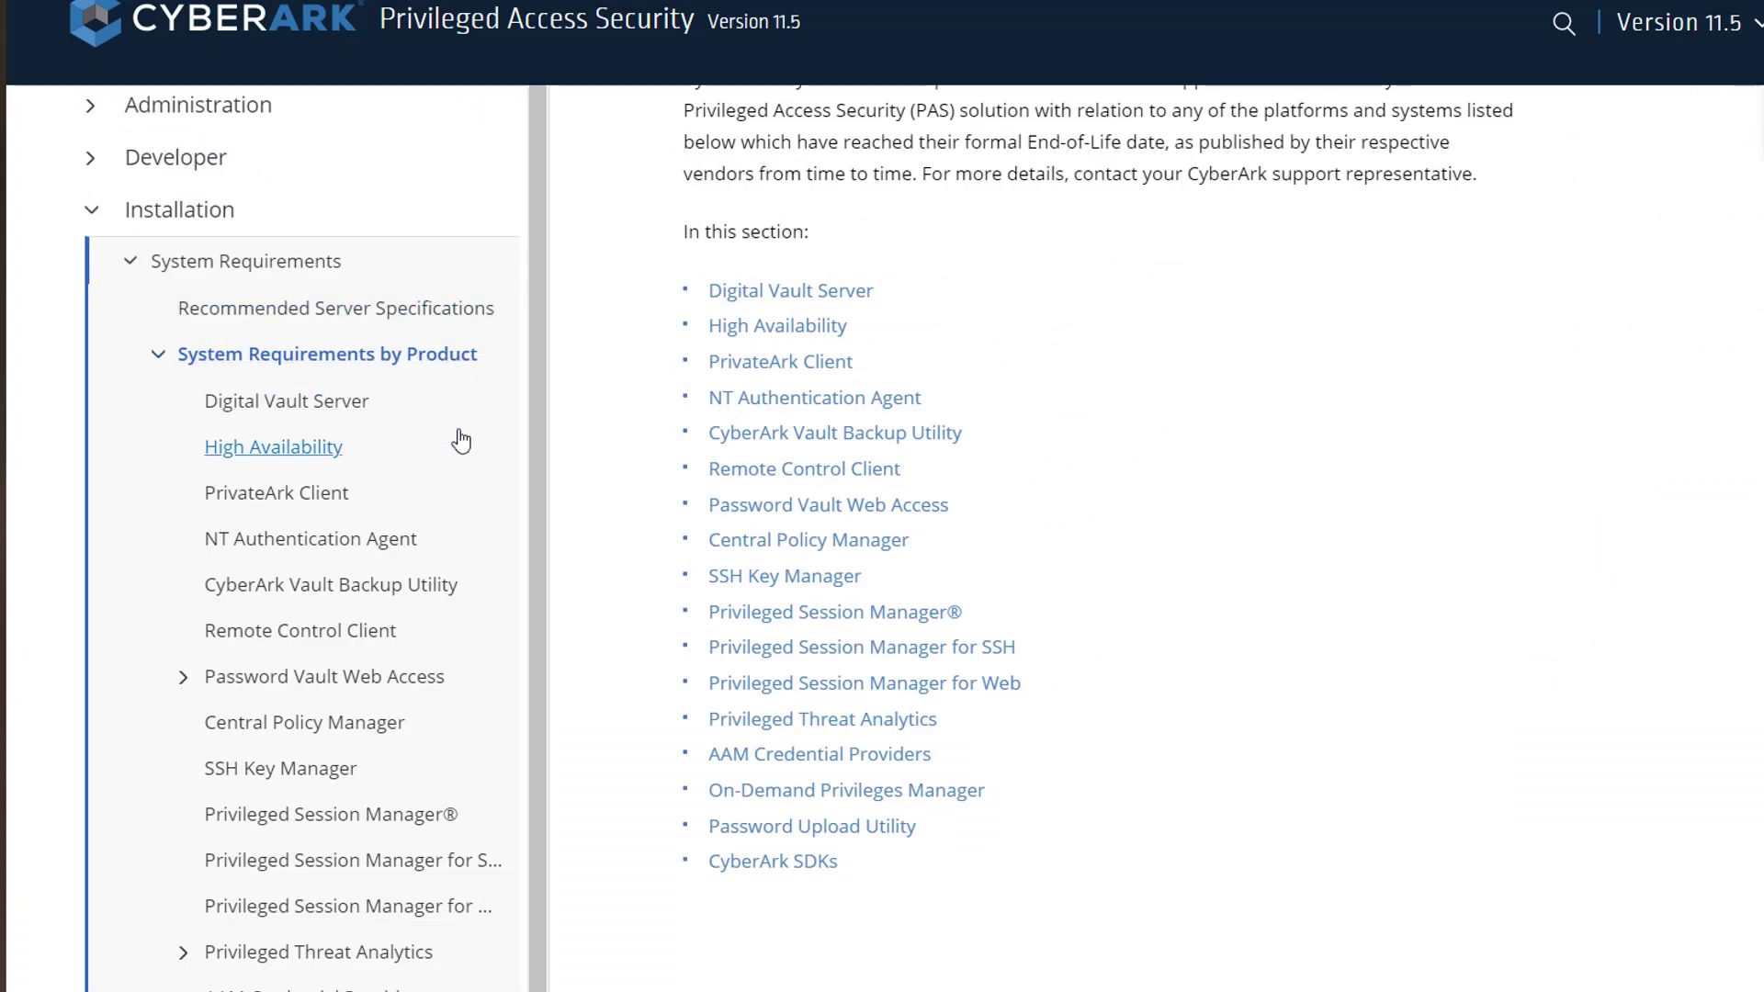
pyautogui.scroll(3, 460, 437)
pyautogui.click(245, 450)
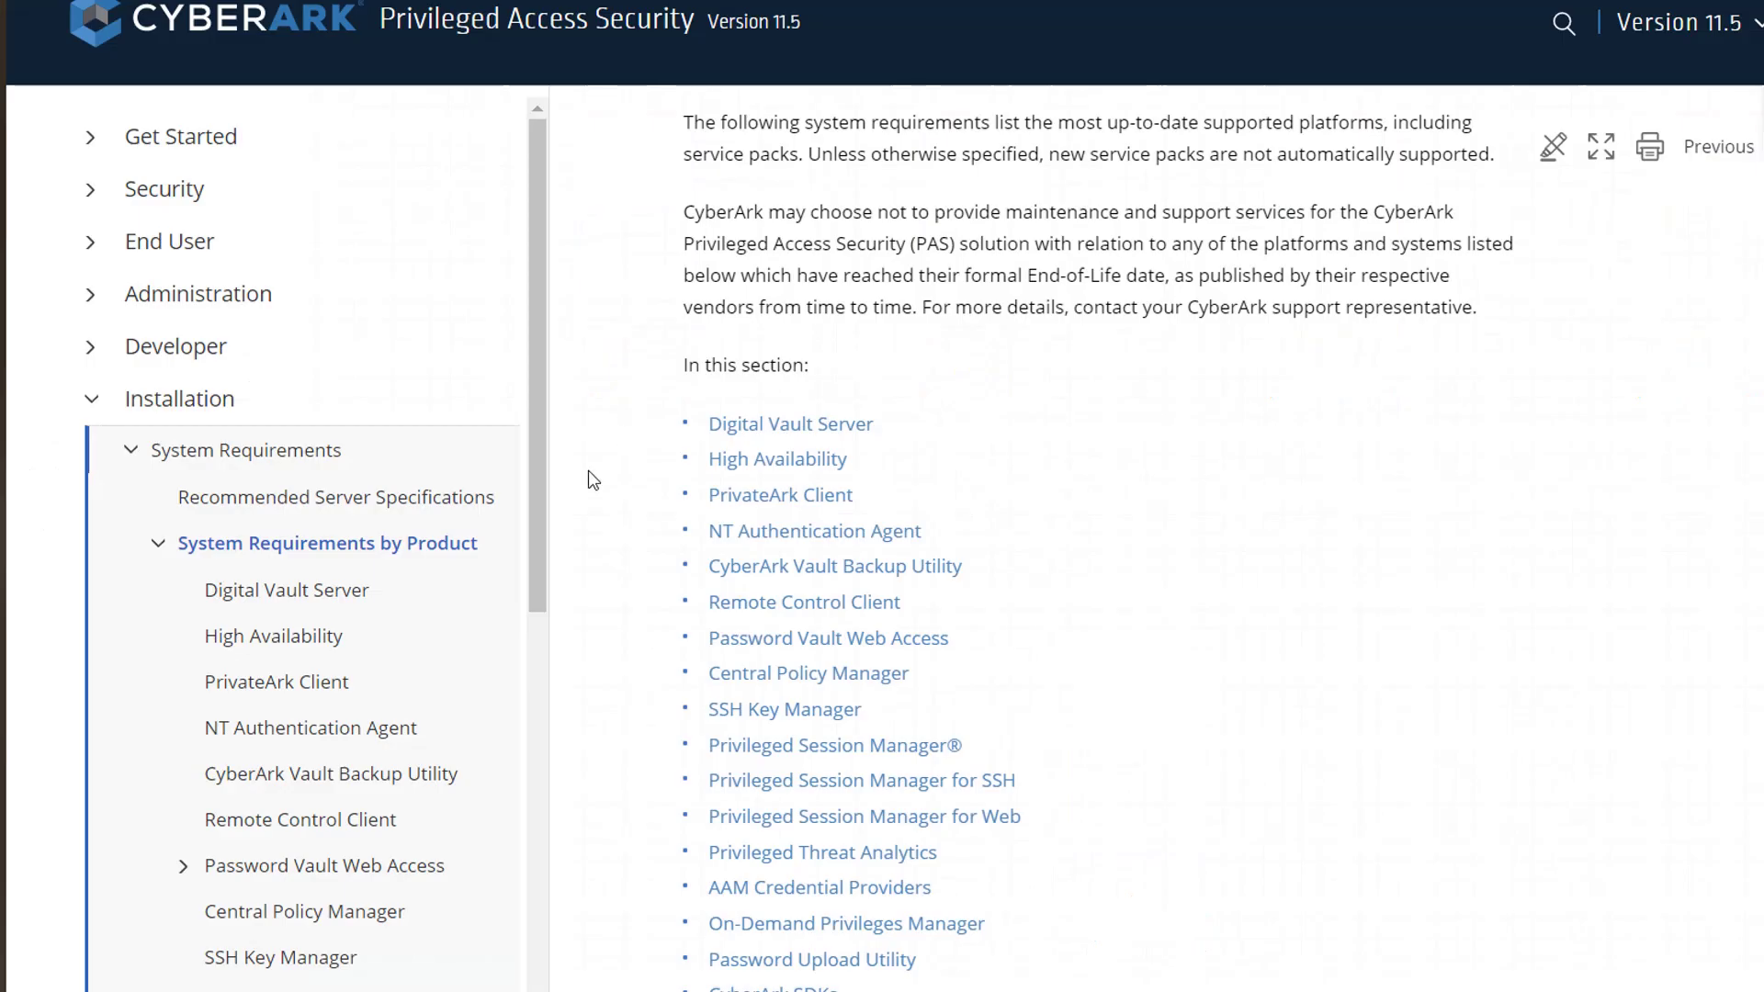
pyautogui.click(136, 455)
pyautogui.click(136, 638)
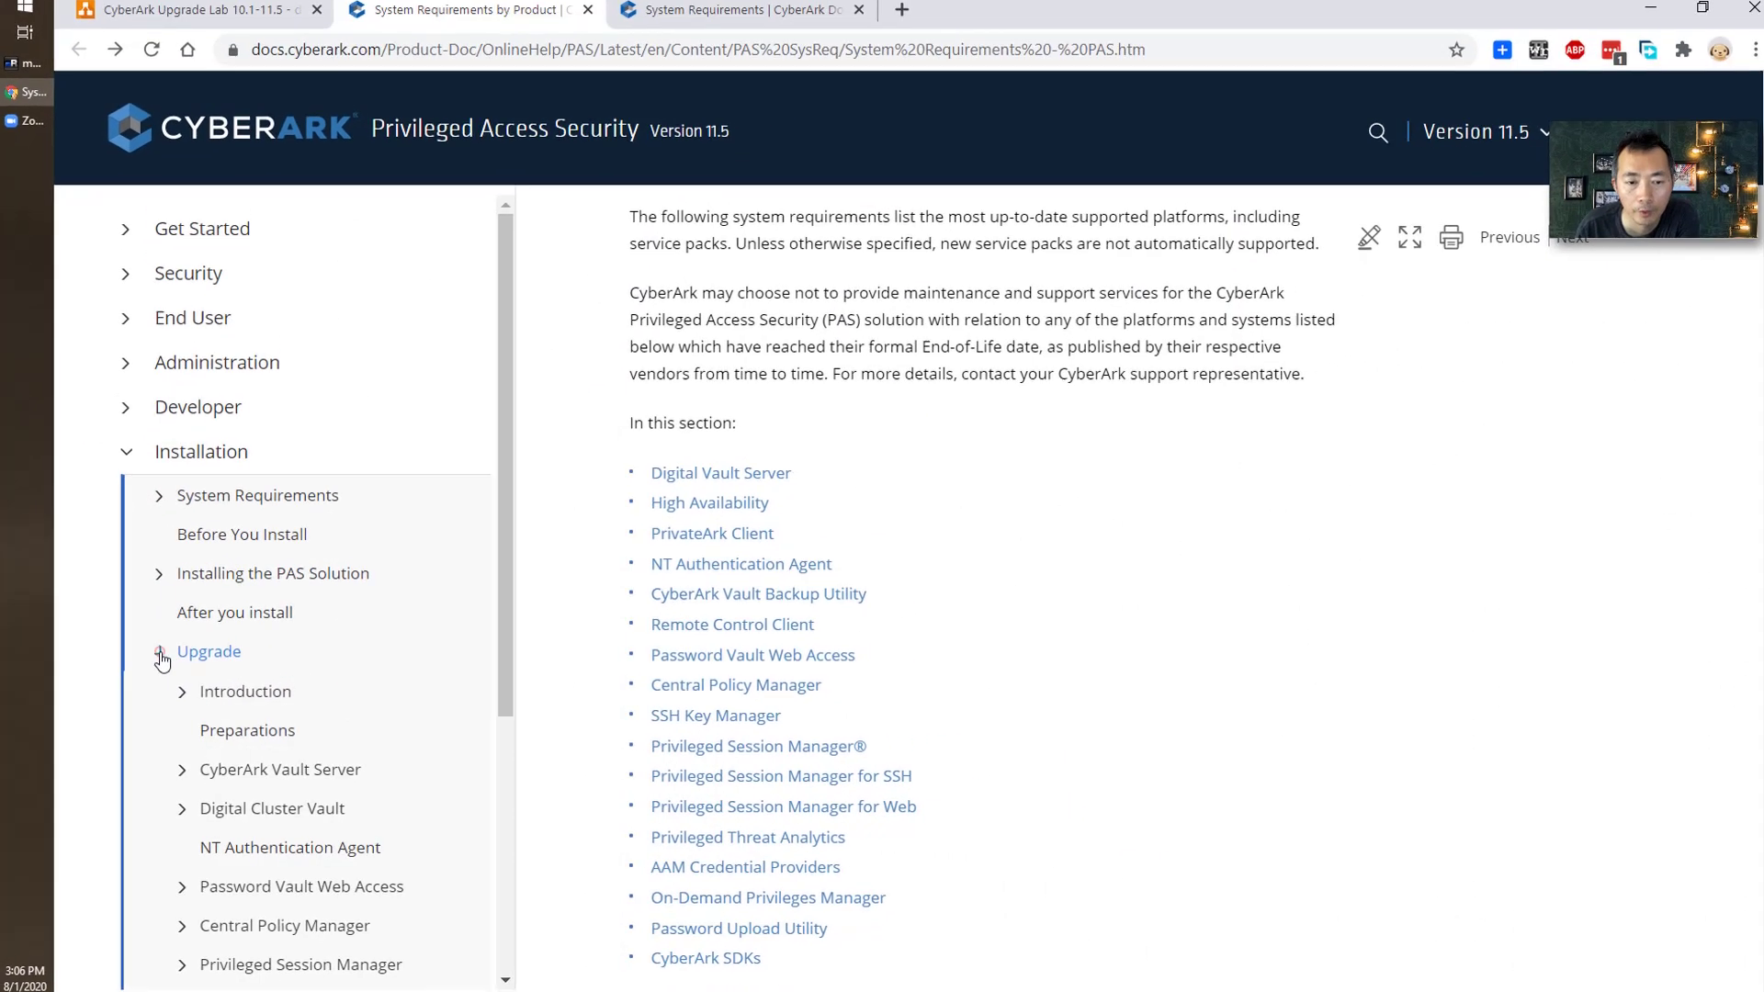
# Open the Before Upgrading page under Upgrade > Central Policy Manager.
pyautogui.scroll(-2, 405, 672)
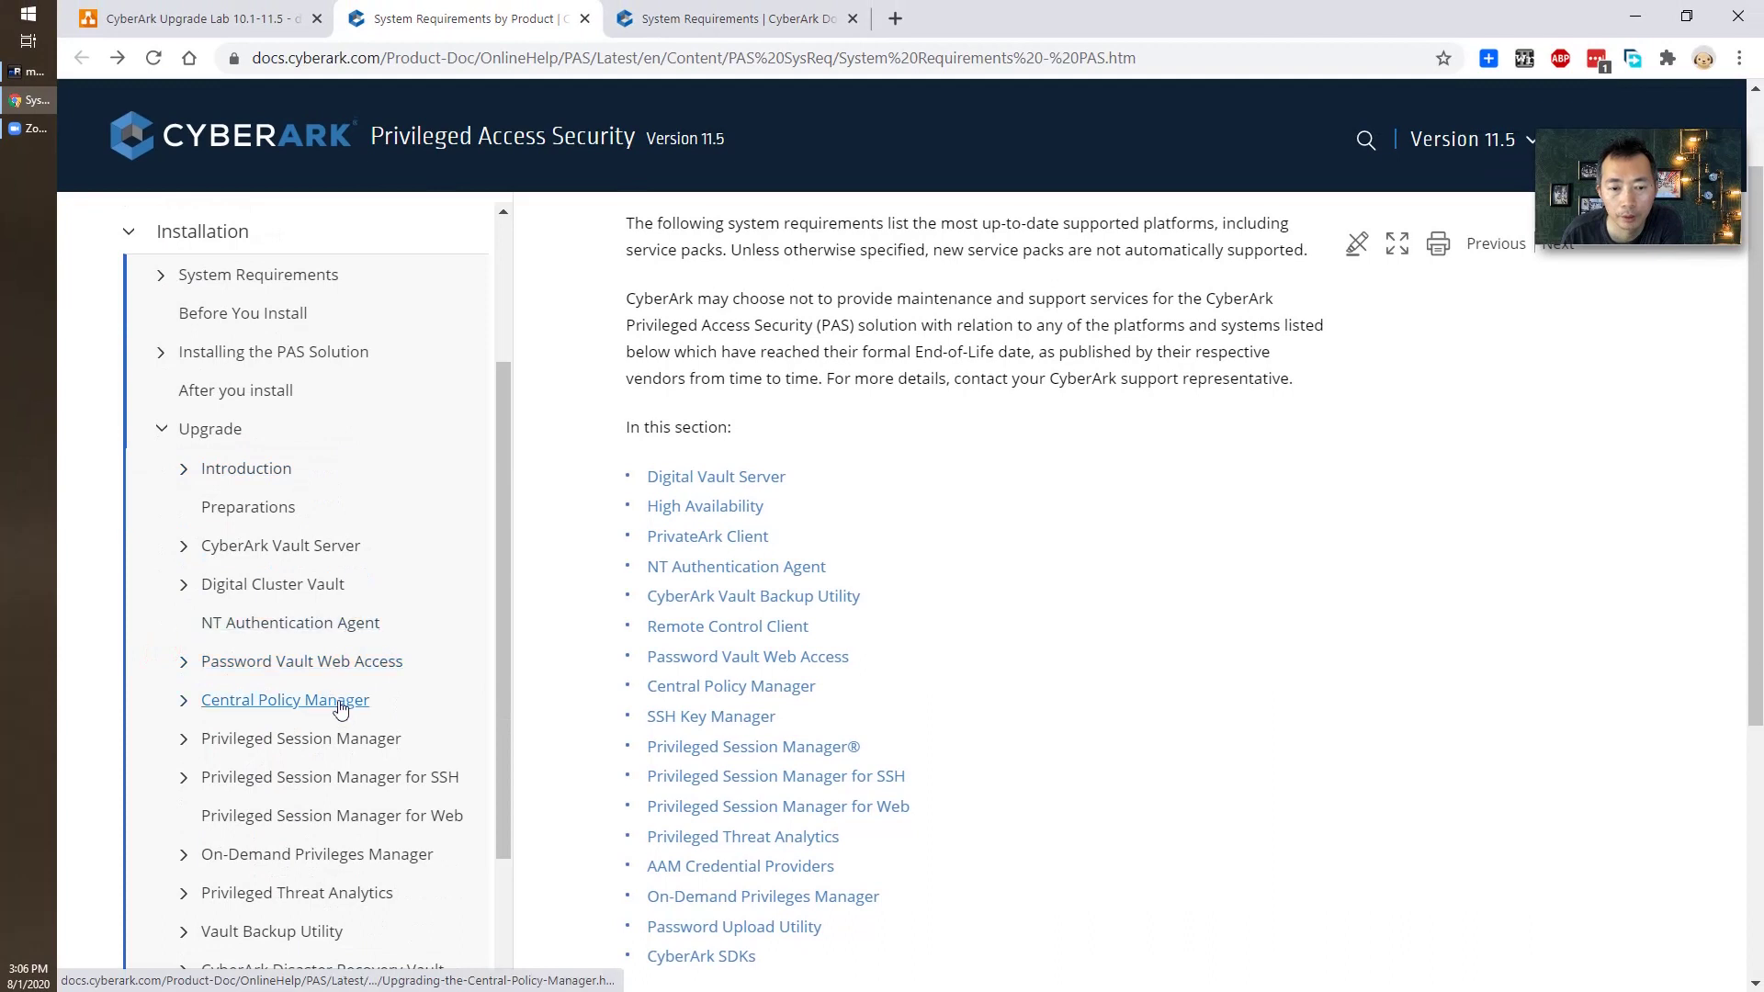
pyautogui.scroll(-1, 404, 701)
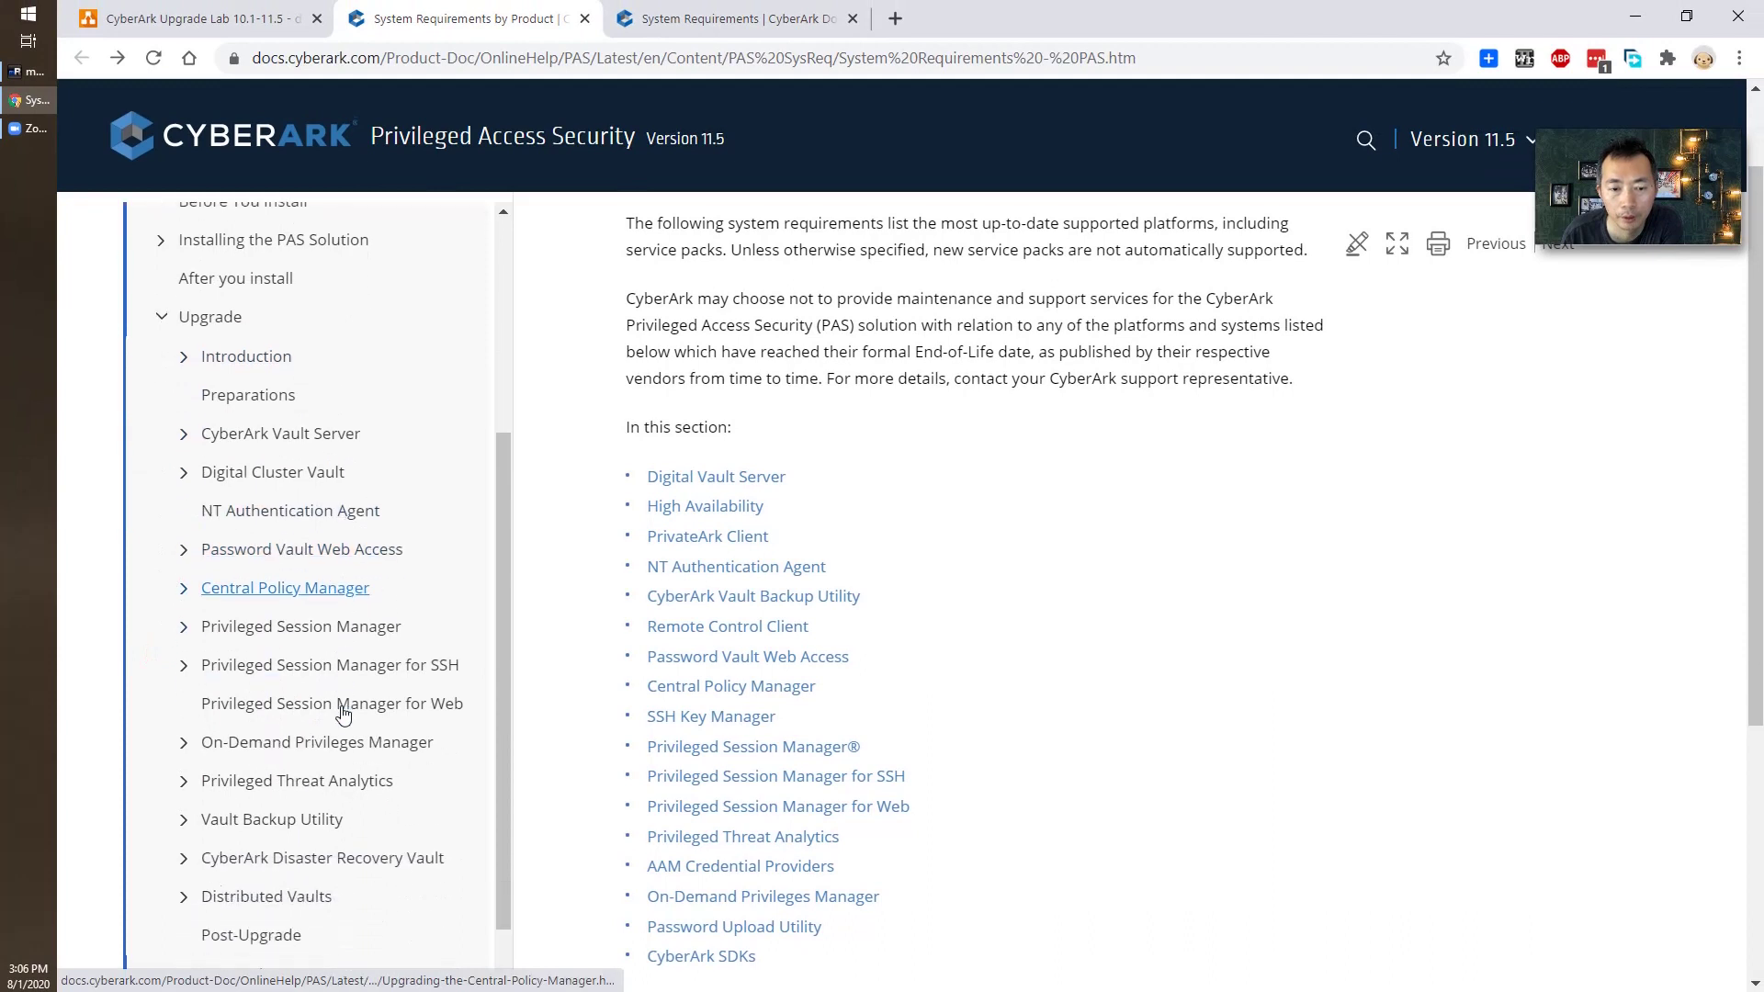
pyautogui.click(184, 589)
pyautogui.click(289, 634)
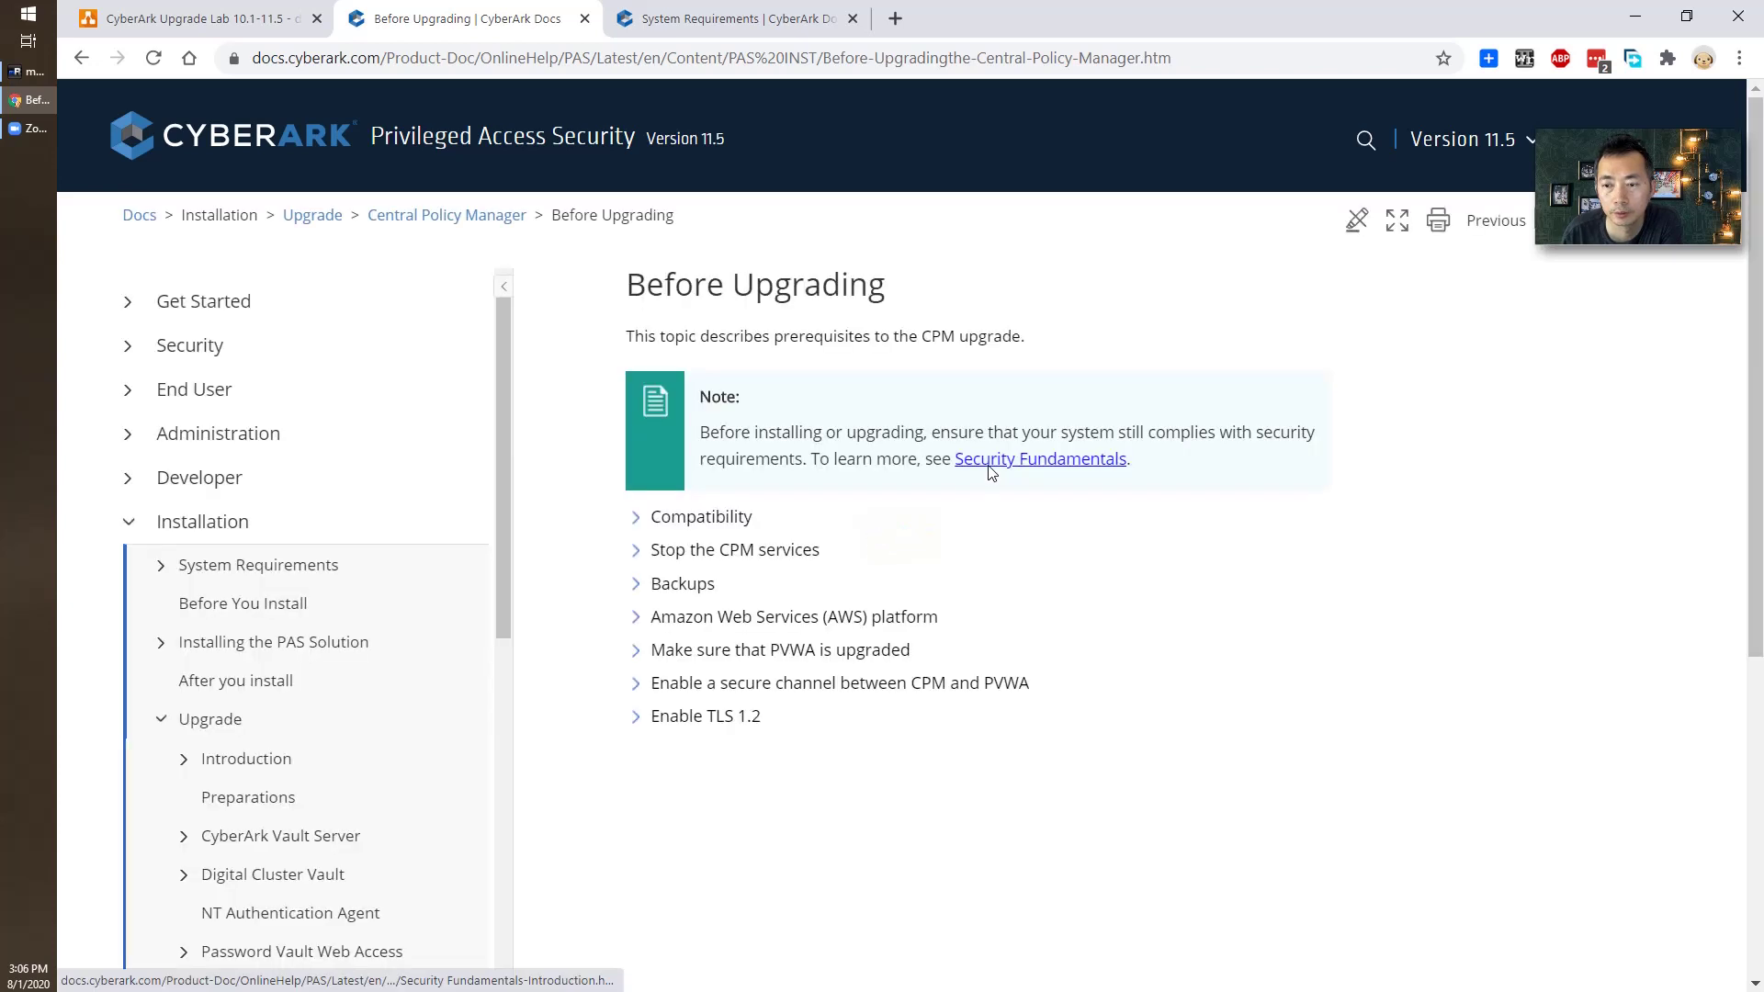
# Expand the Compatibility, Stop CPM services, Backups, PVWA upgrade, secure channel and TLS 1.2 sections.
pyautogui.click(643, 520)
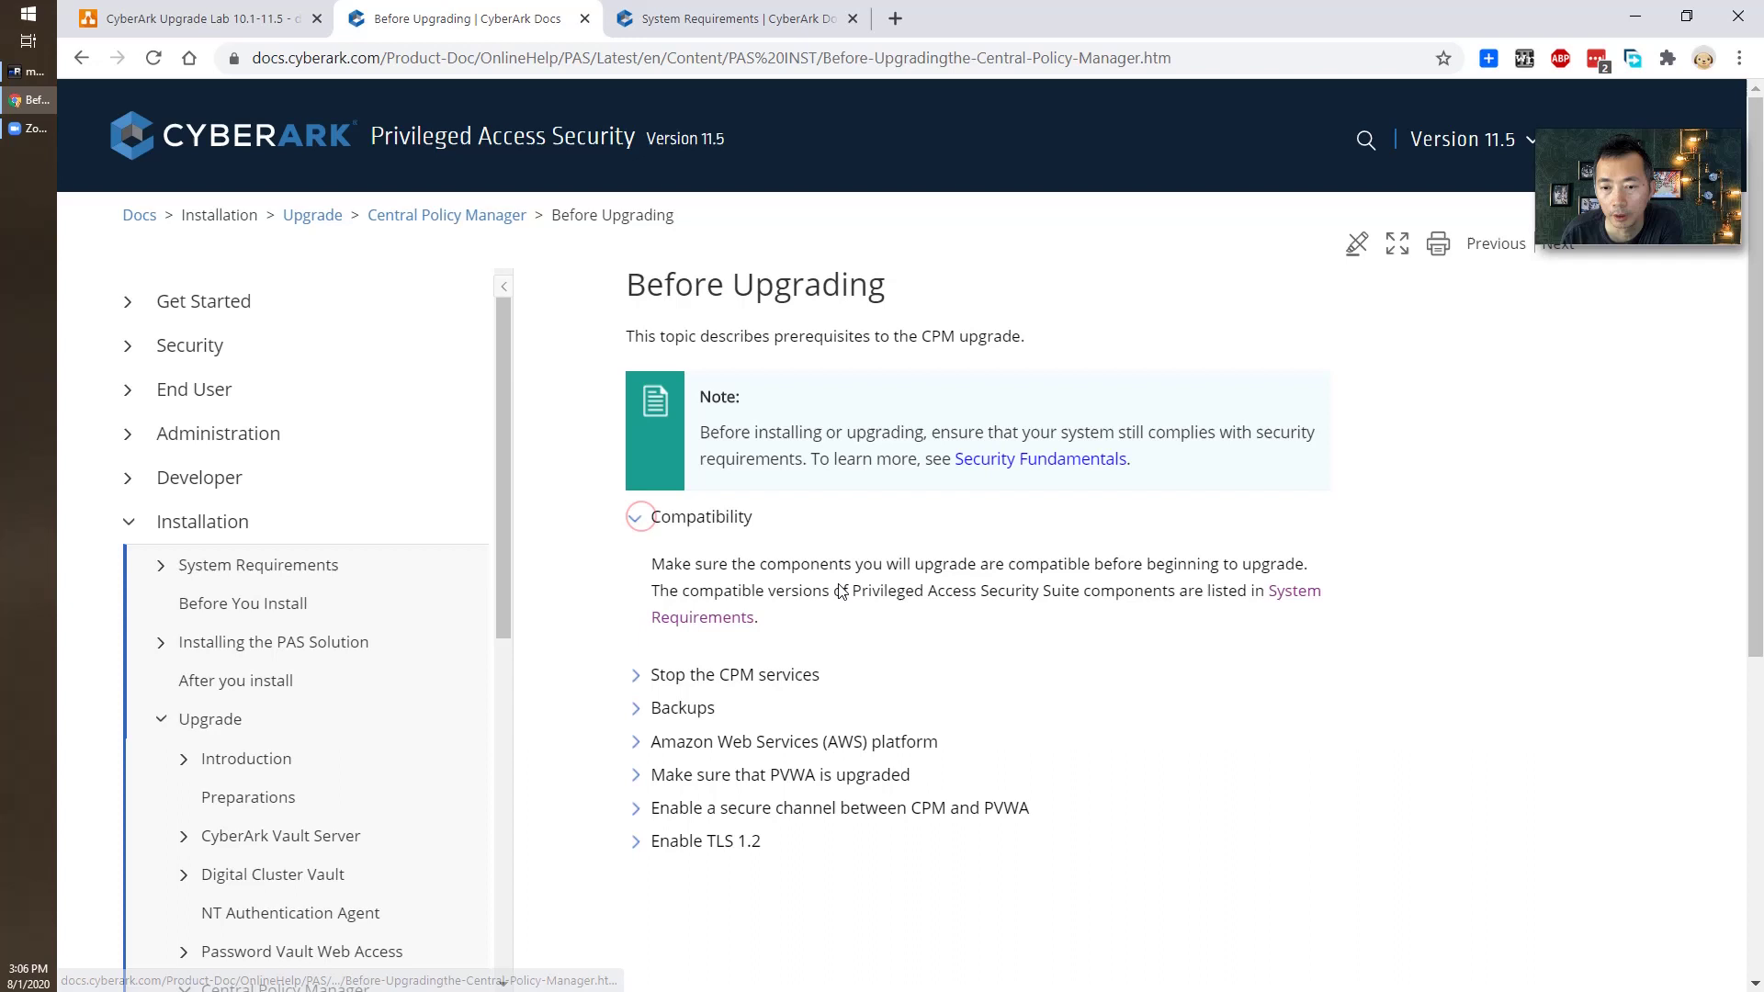
pyautogui.scroll(-1, 657, 576)
pyautogui.click(639, 567)
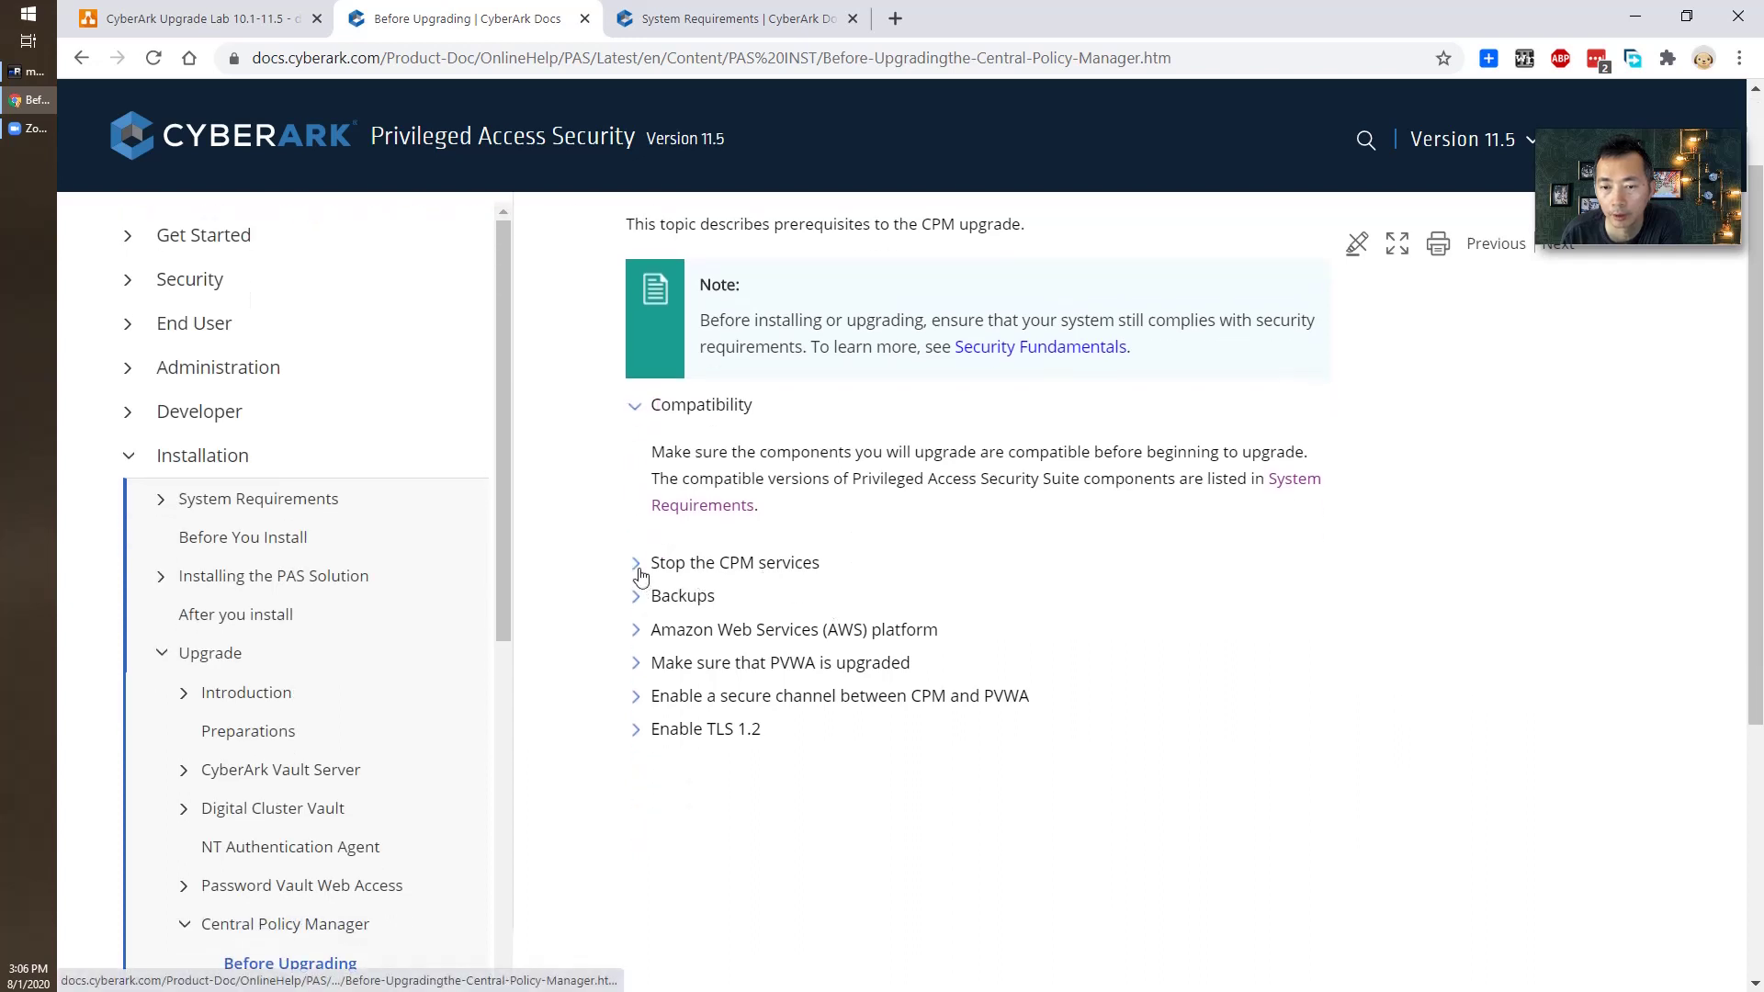
pyautogui.scroll(-1, 838, 617)
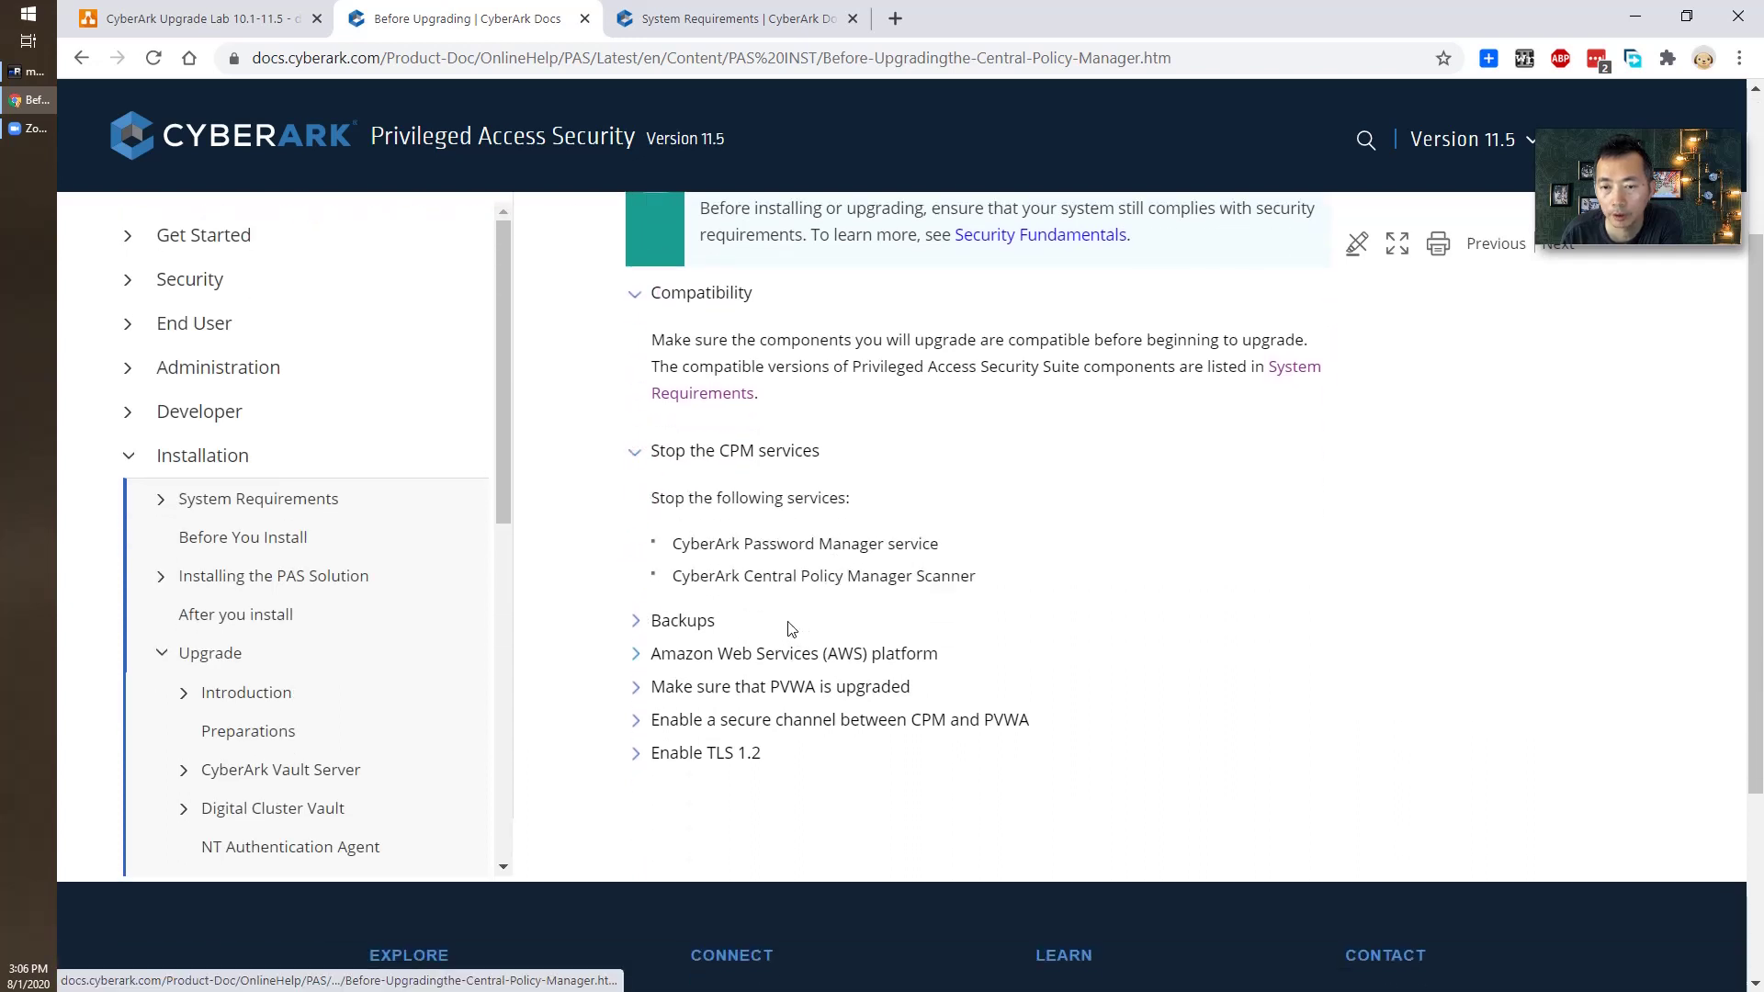
pyautogui.click(637, 624)
pyautogui.scroll(-2, 695, 614)
pyautogui.click(636, 560)
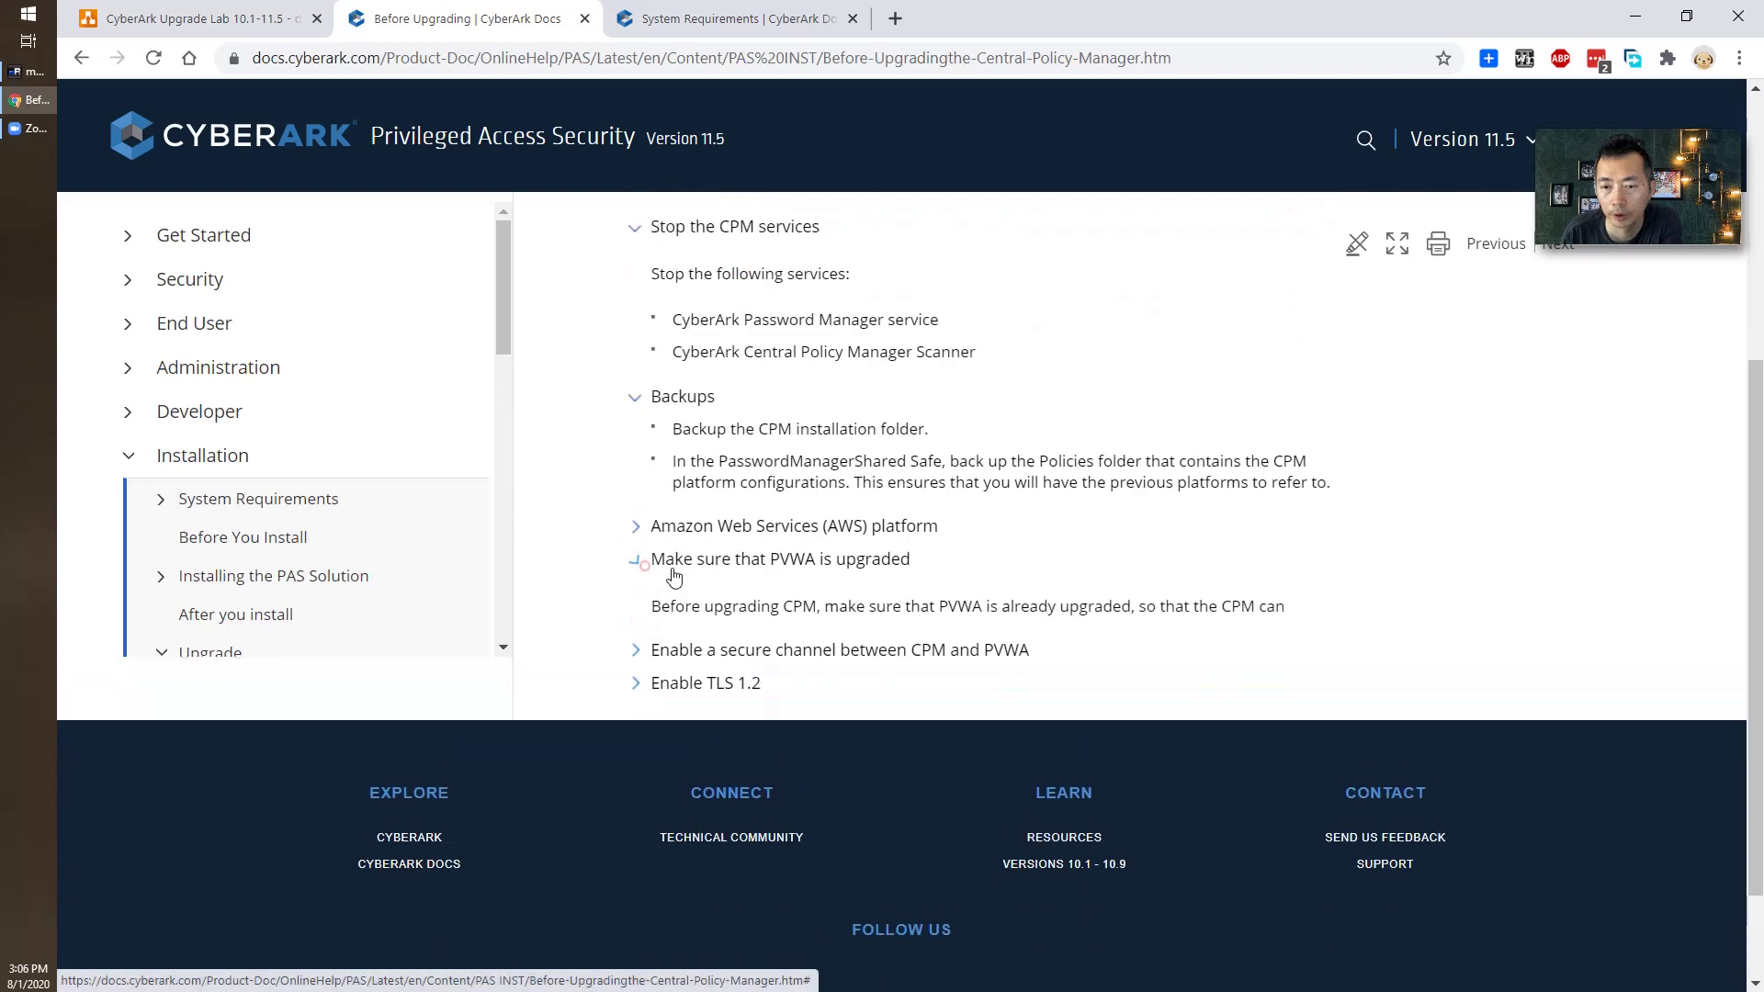
pyautogui.click(897, 558)
pyautogui.scroll(-1, 898, 555)
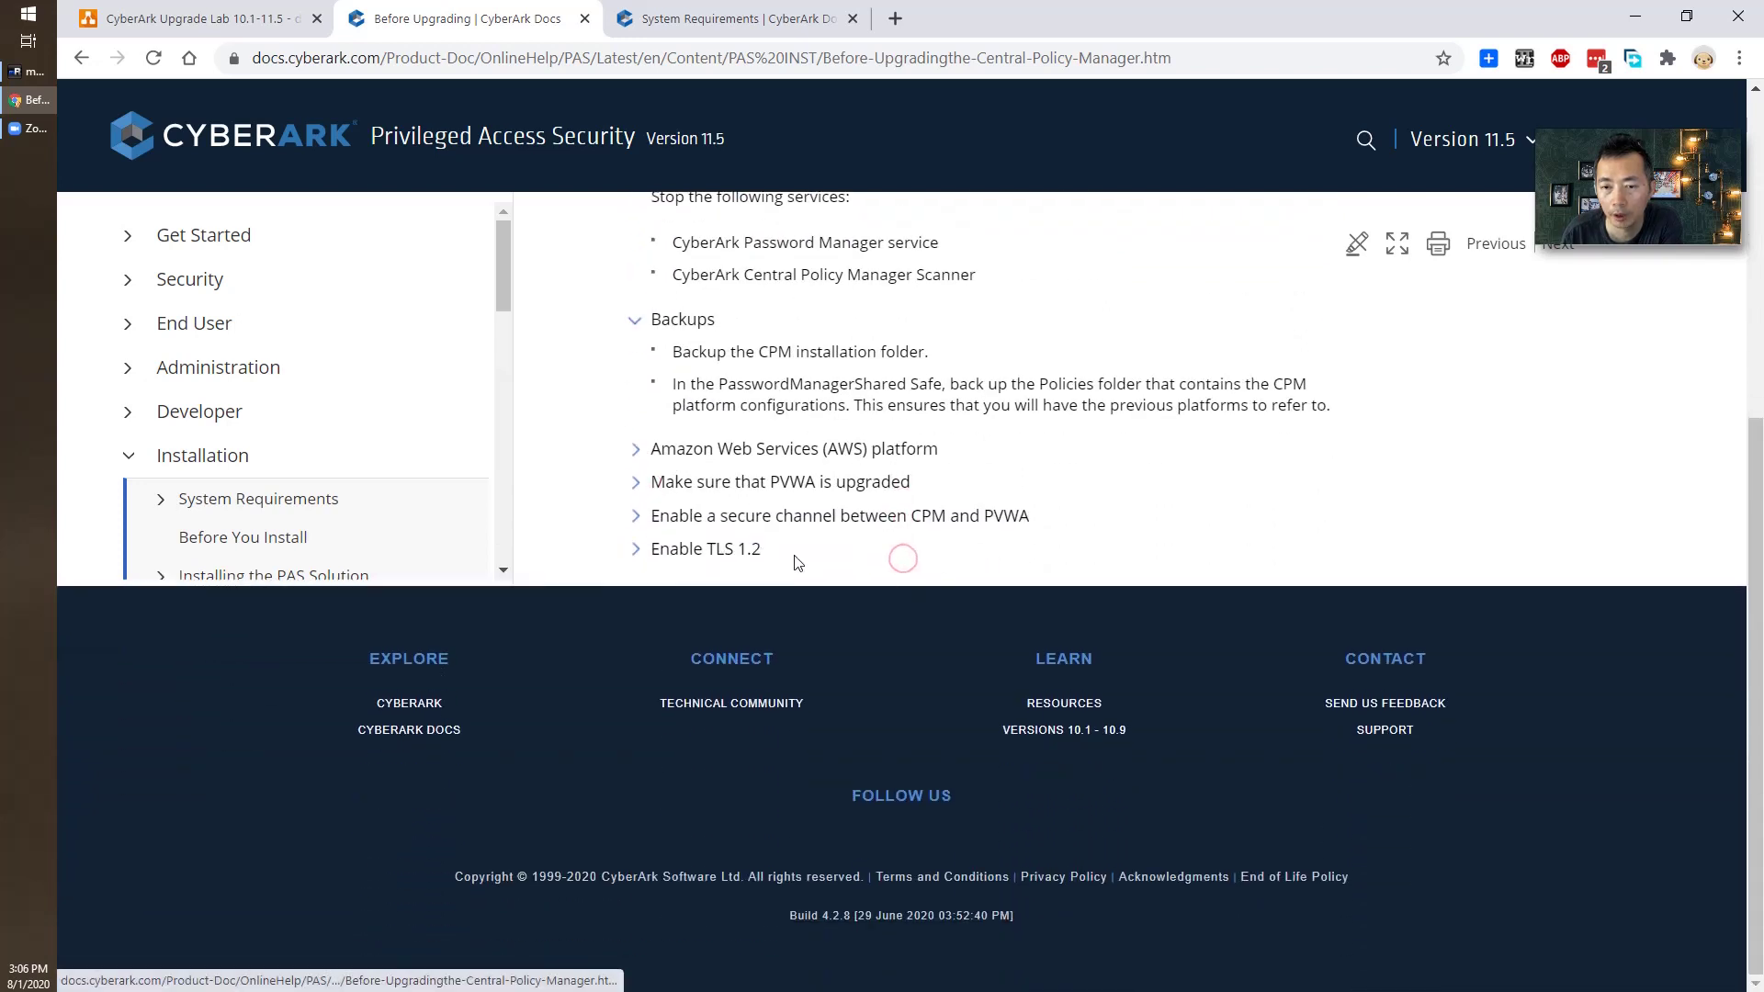
pyautogui.click(639, 520)
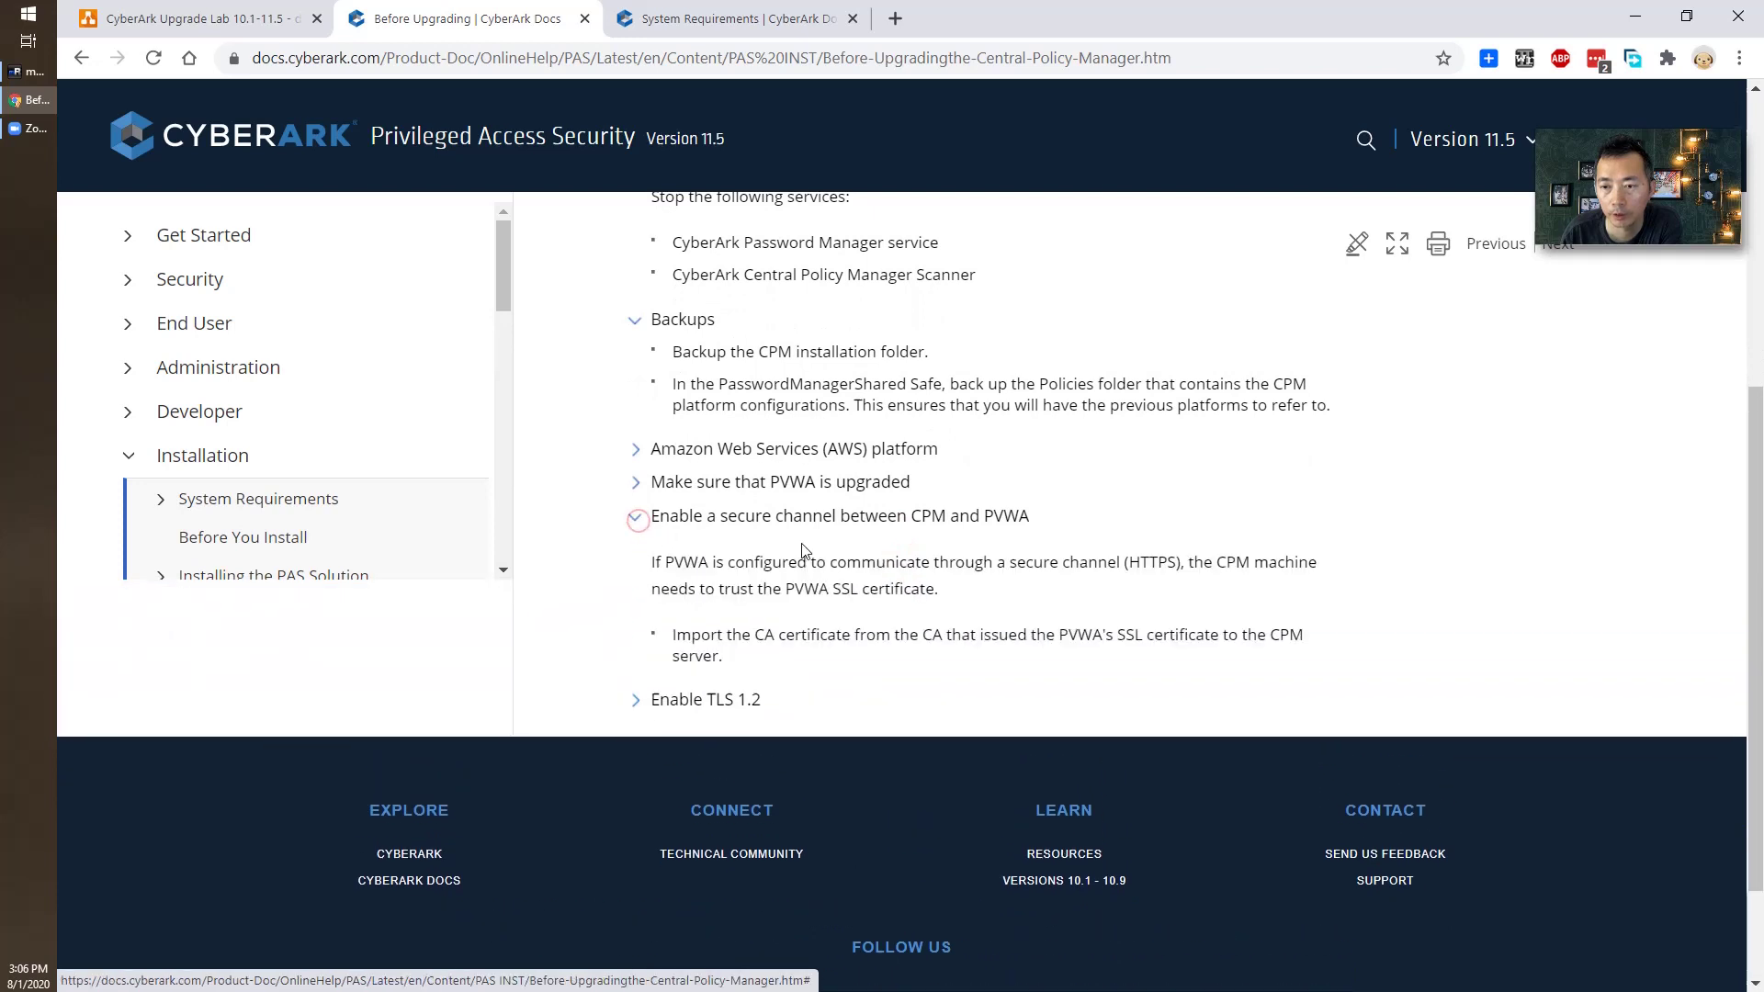
pyautogui.scroll(-2, 916, 679)
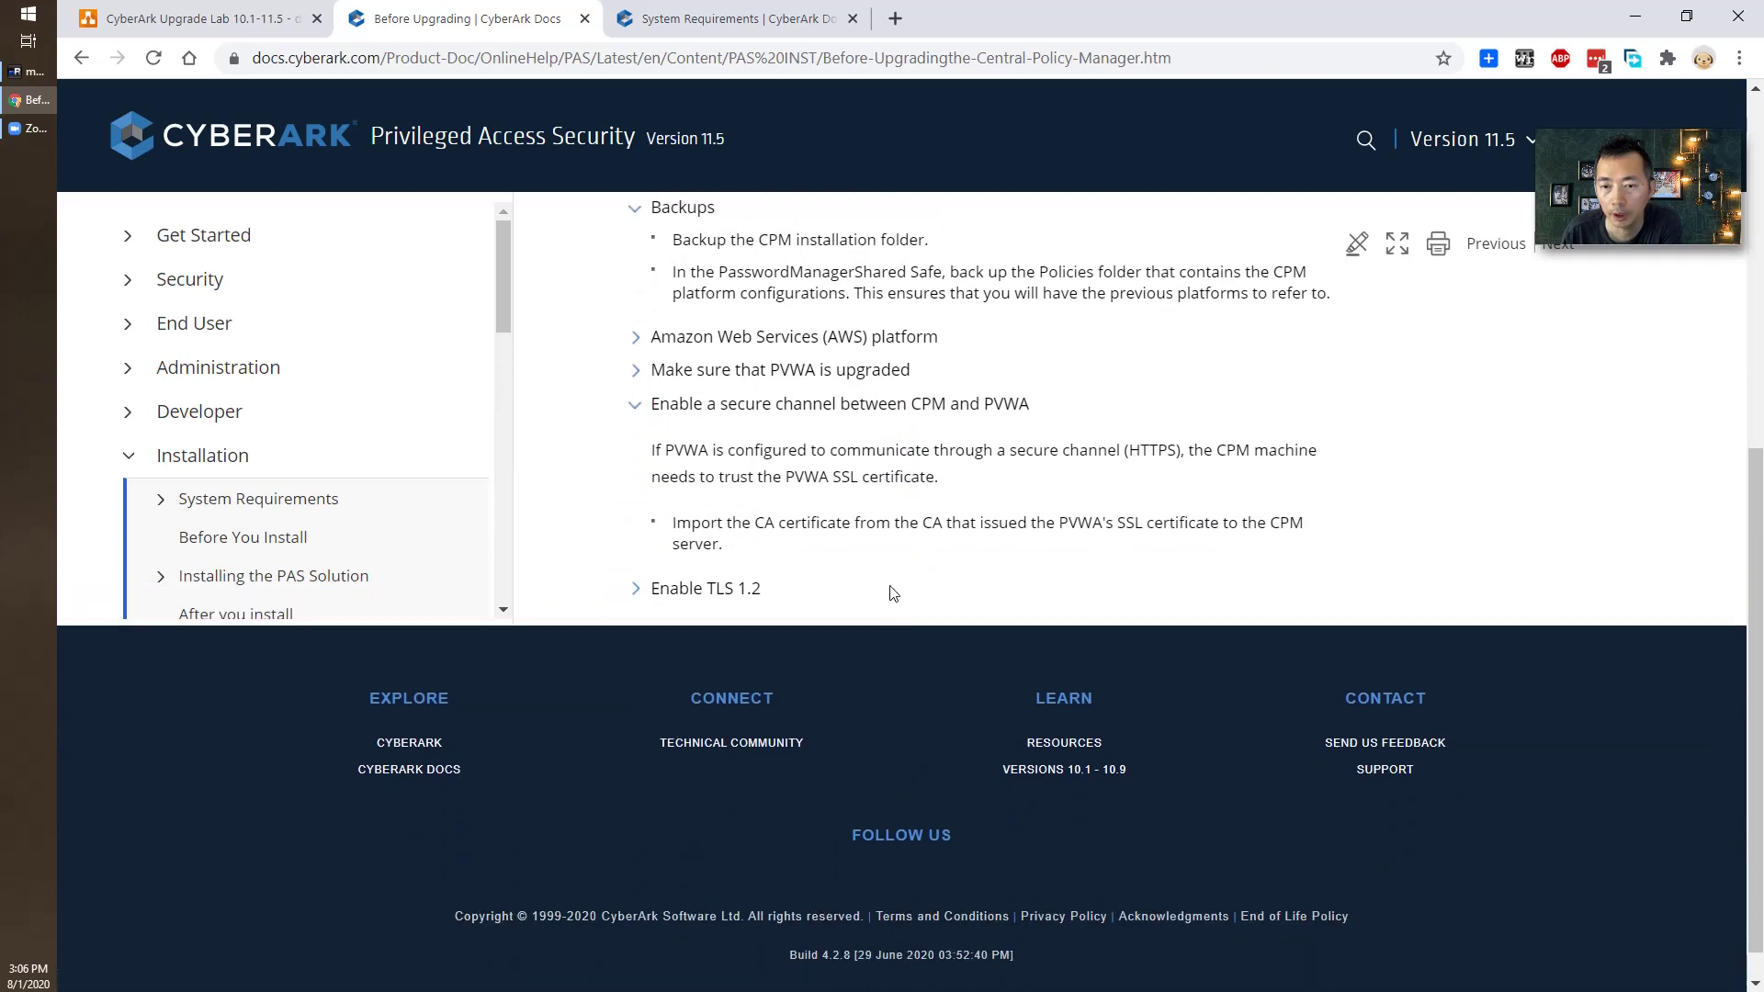
pyautogui.click(634, 589)
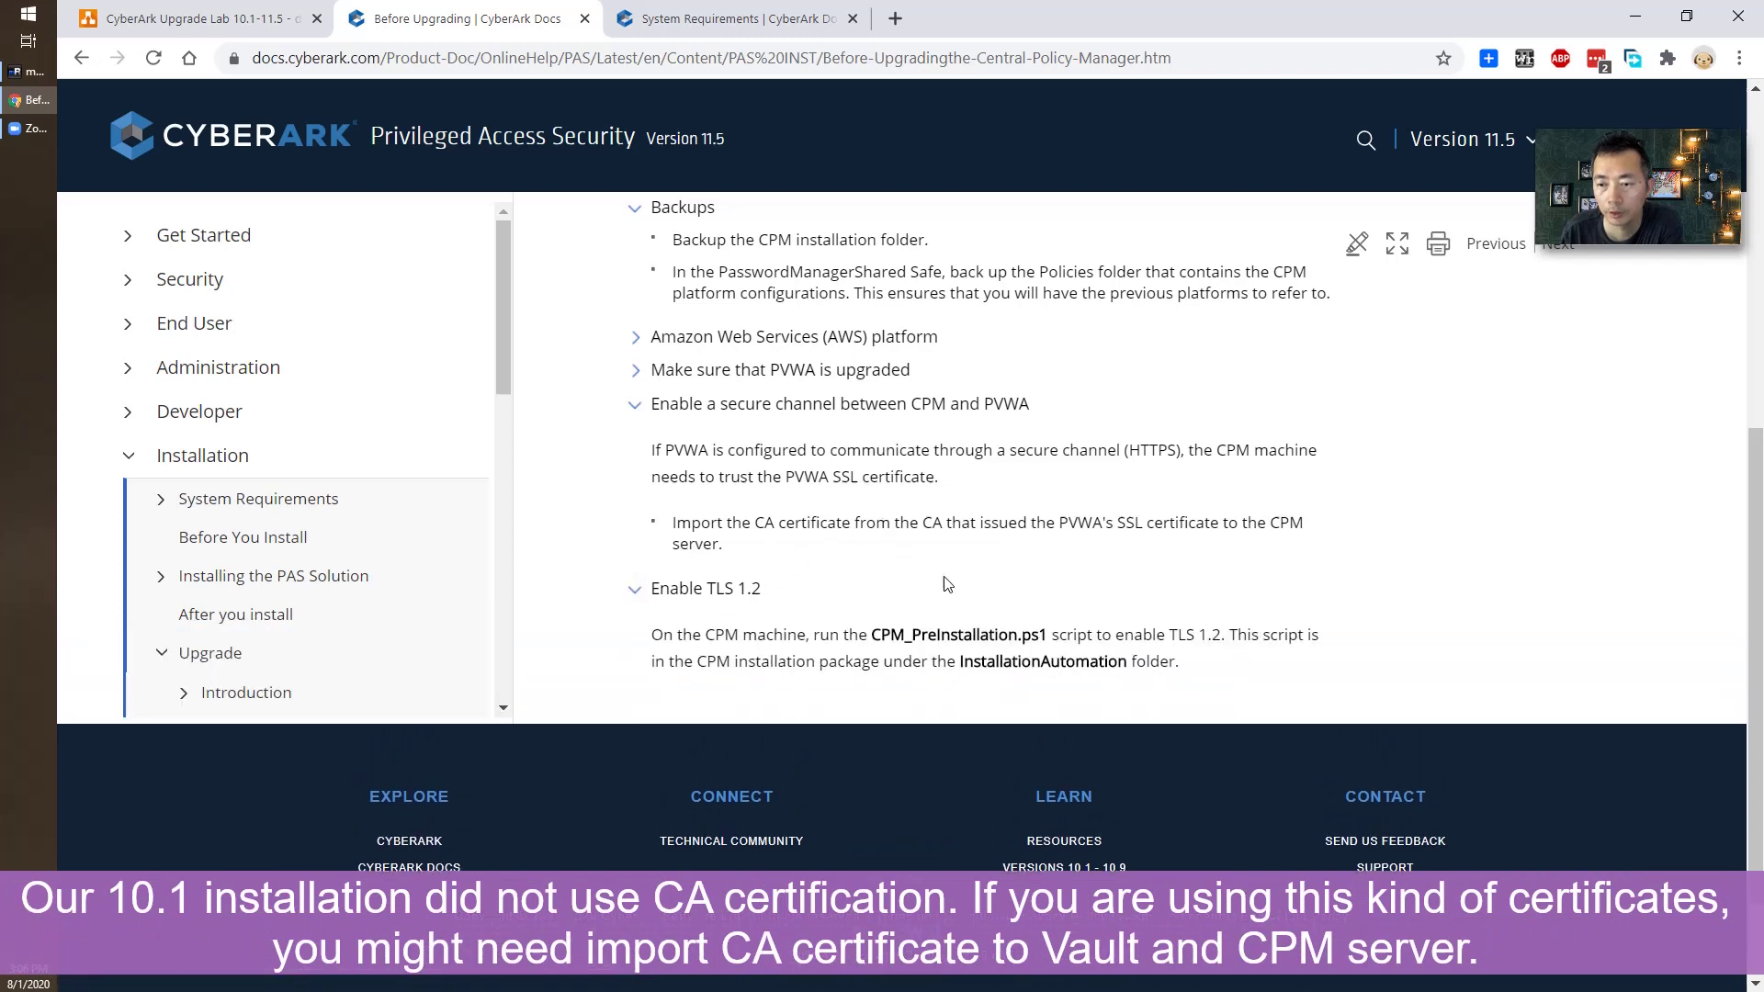
# Highlight the HTTPS, PVWA SSL certificate and CA certificate import sentences, then return to the installer folder.
pyautogui.moveTo(669, 450); pyautogui.dragTo(1237, 450)
pyautogui.click(1215, 448)
pyautogui.moveTo(970, 474); pyautogui.dragTo(641, 485)
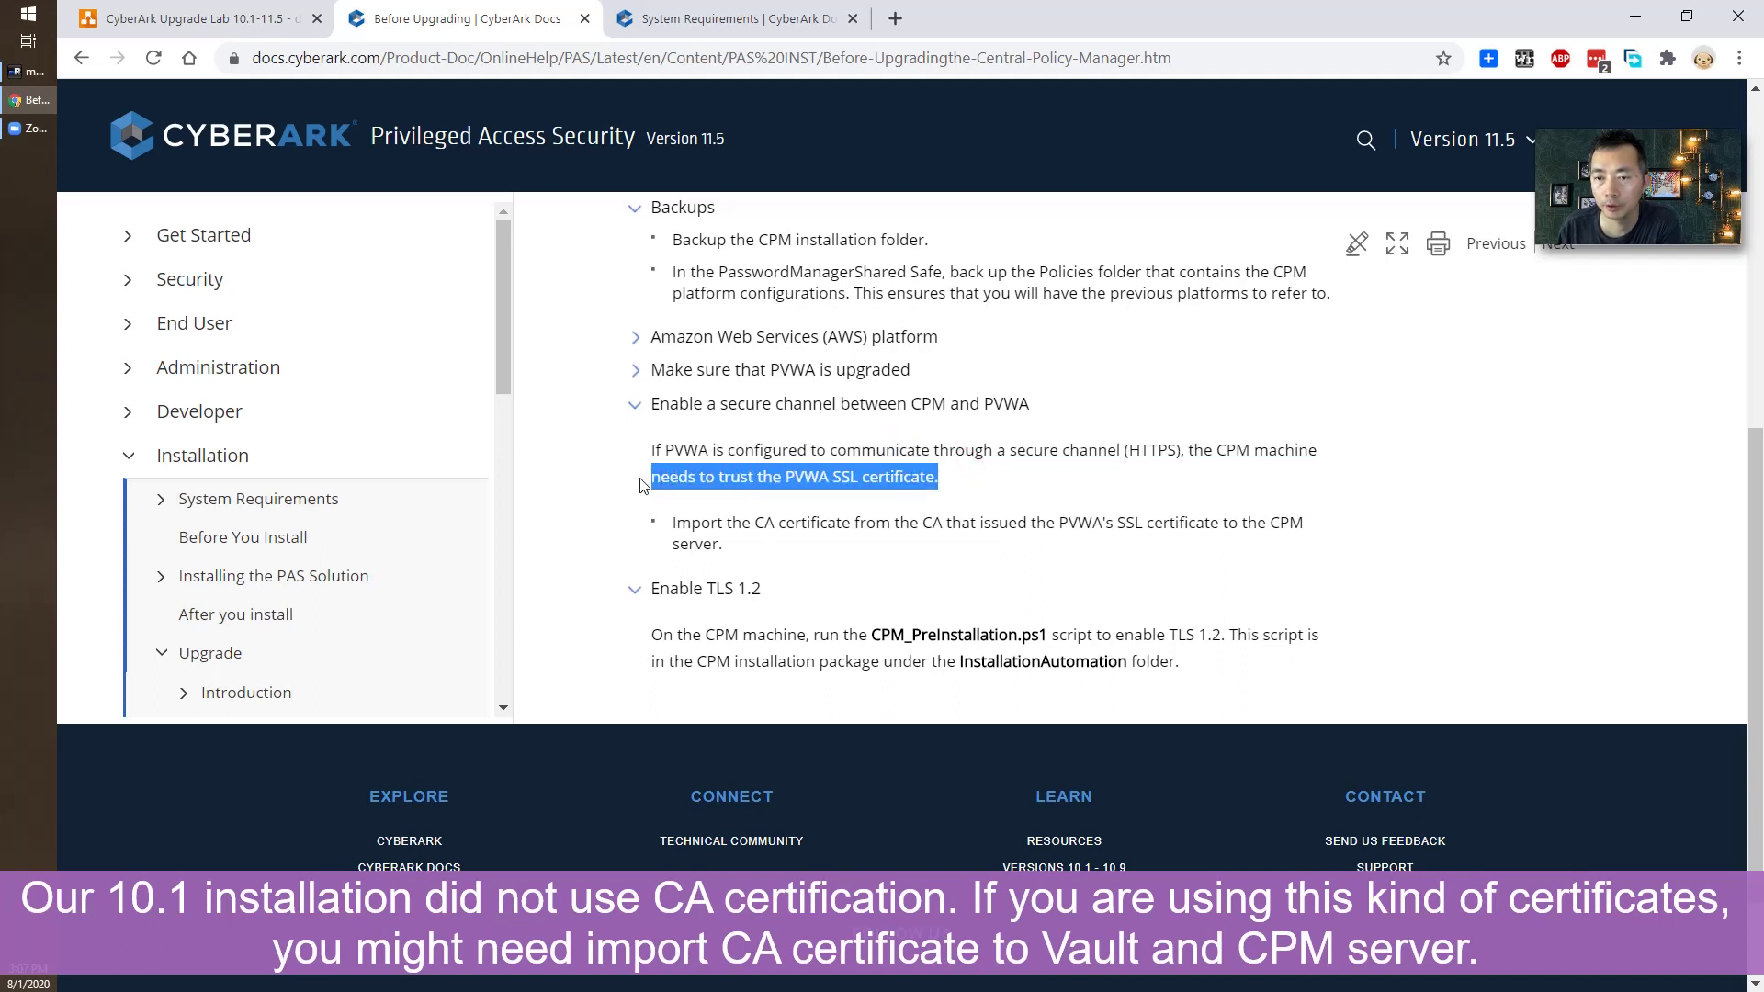
pyautogui.click(772, 455)
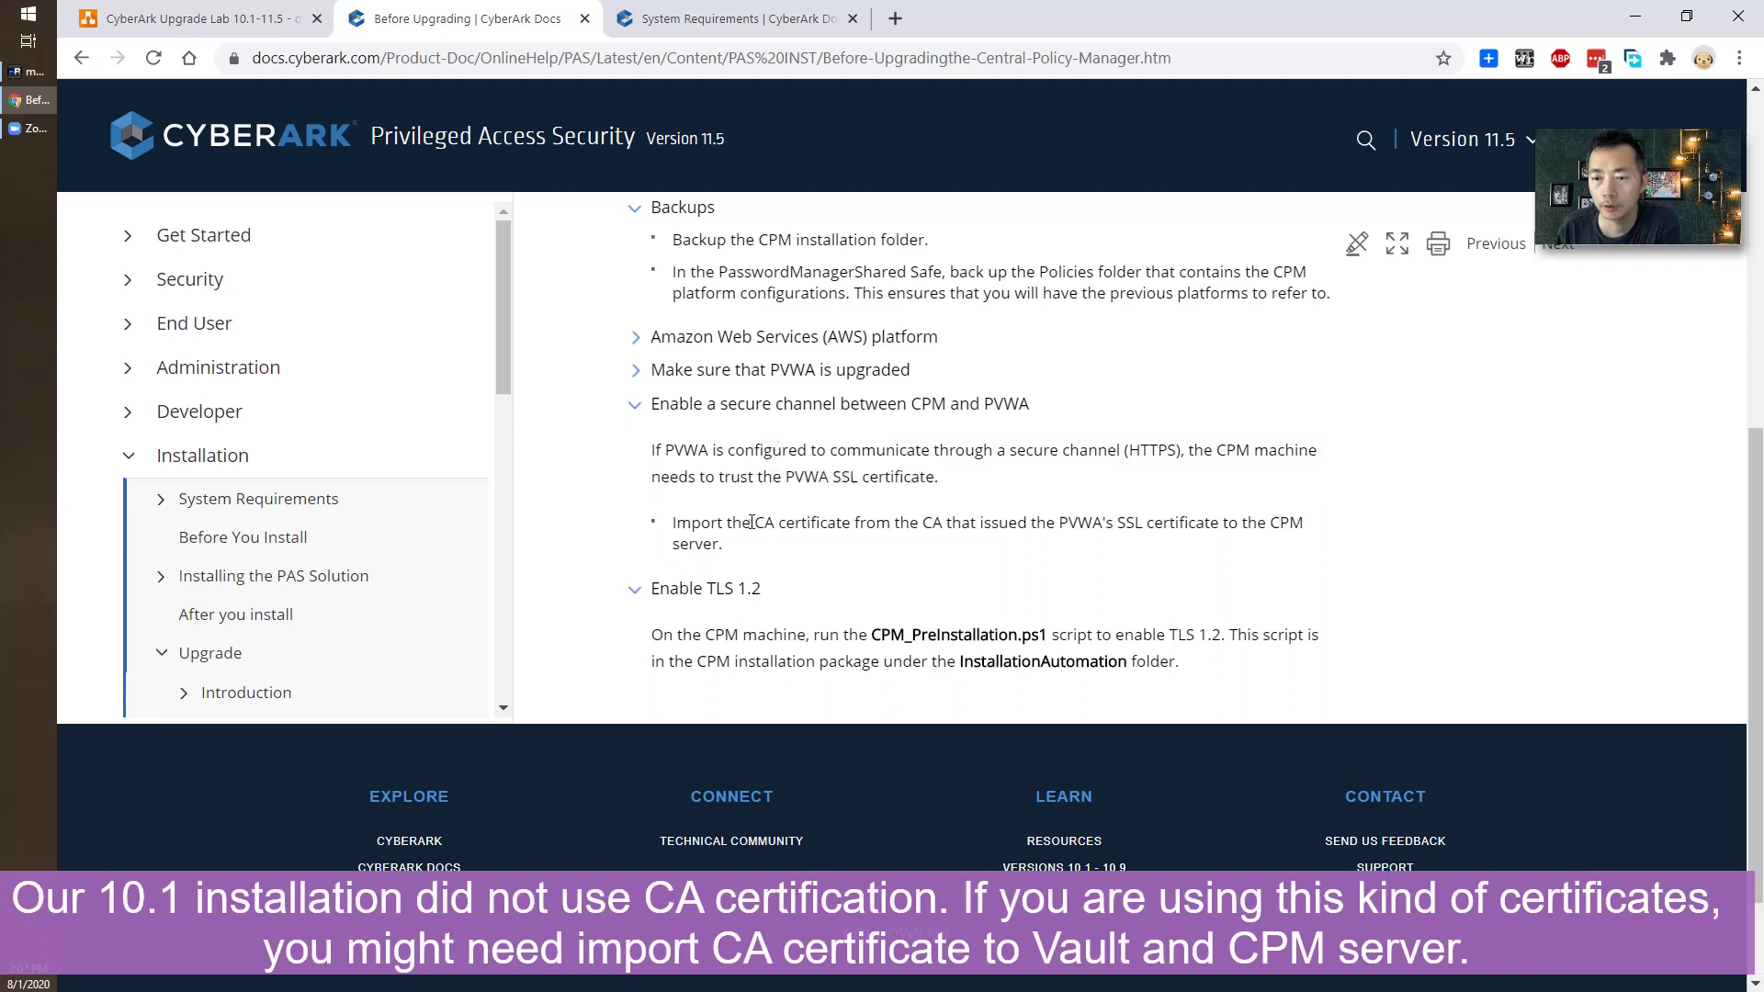
pyautogui.moveTo(751, 522); pyautogui.dragTo(1147, 517)
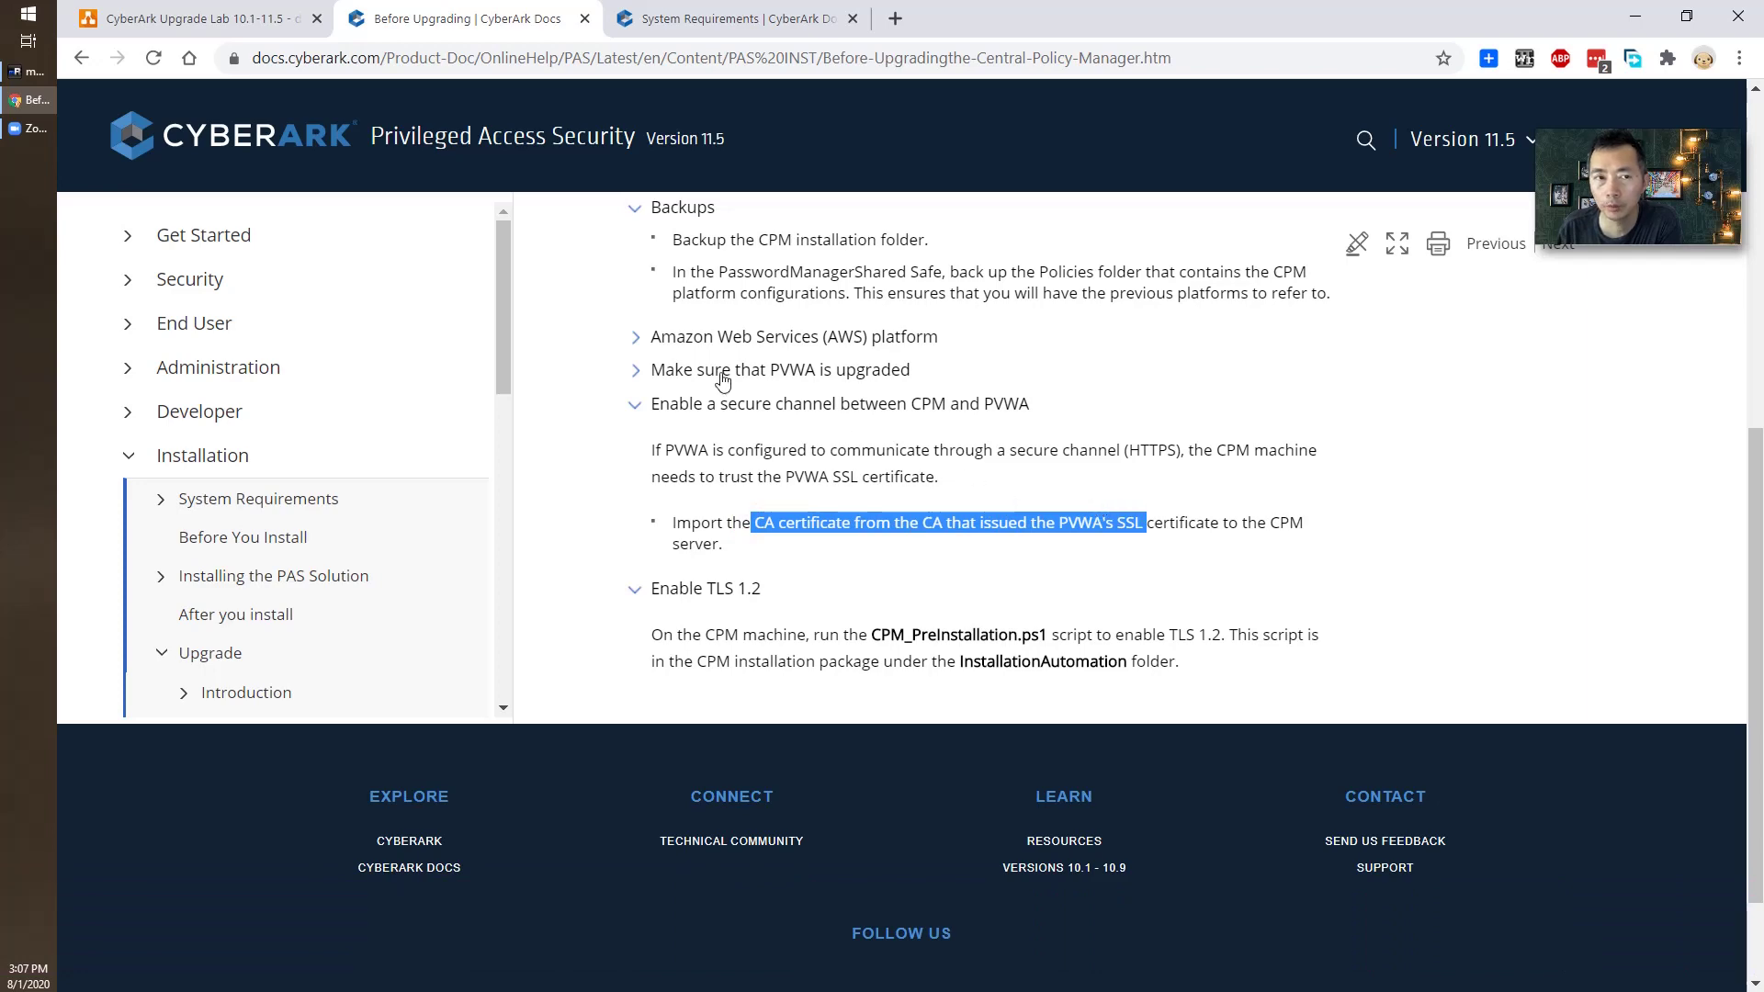
pyautogui.click(45, 66)
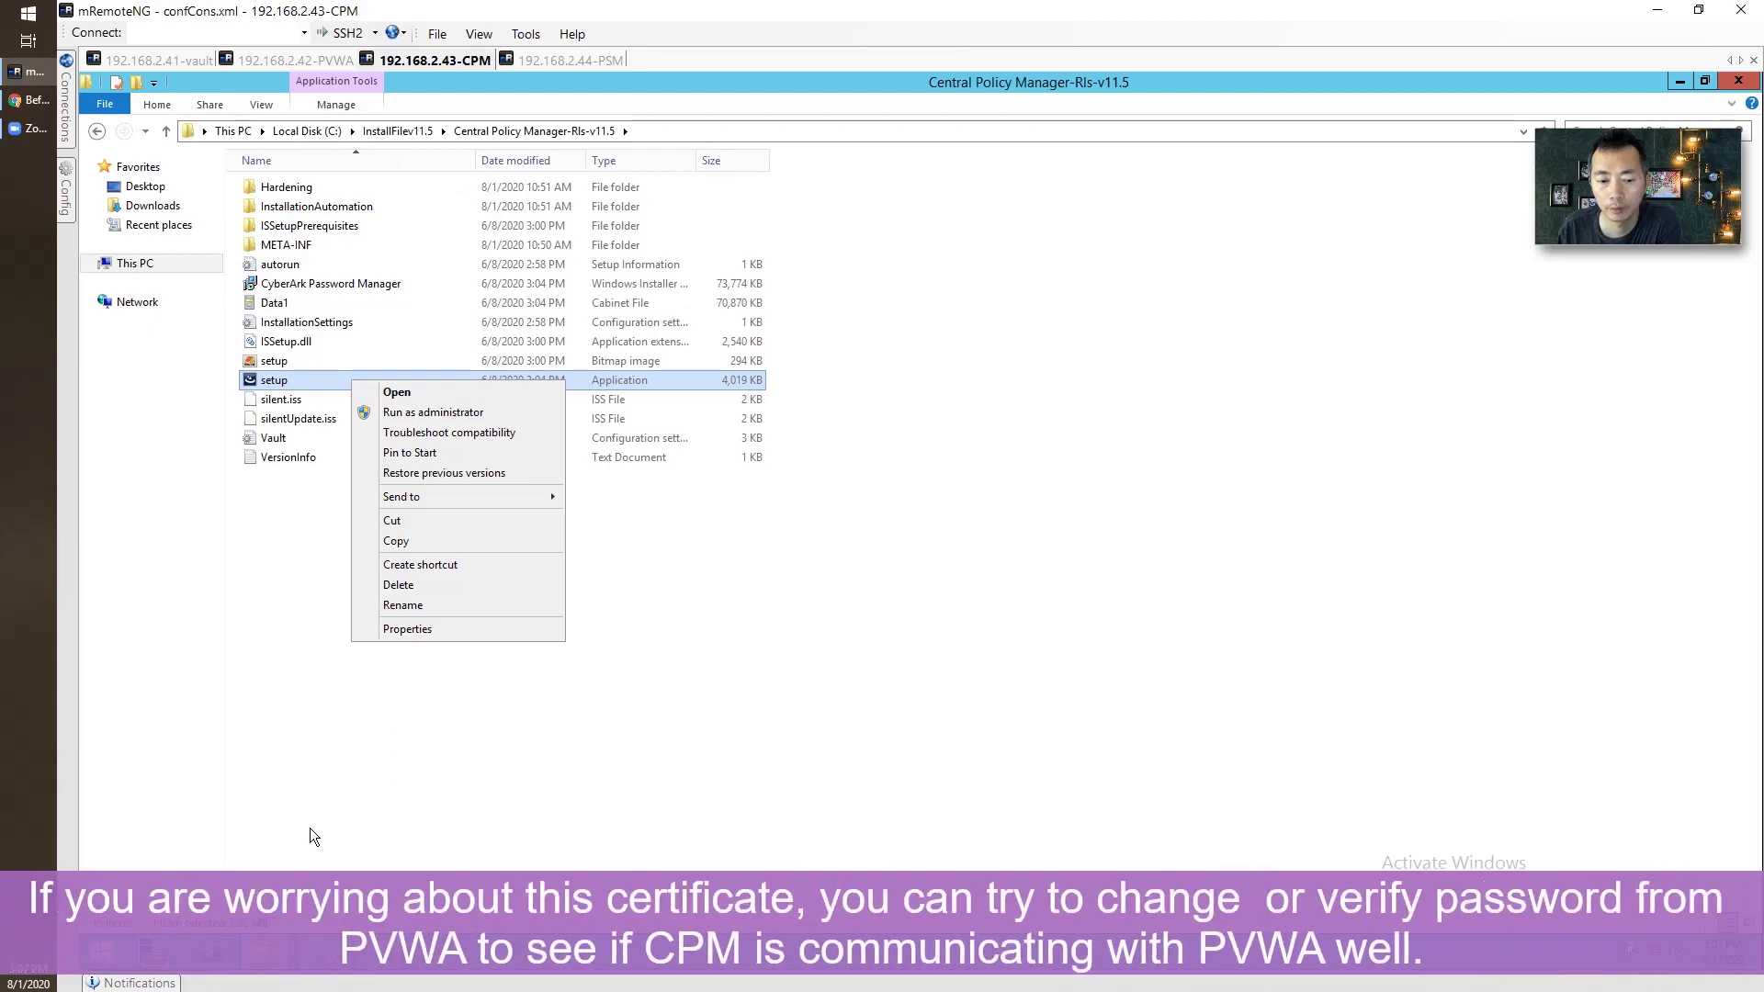
# In PVWA, inspect the admin1 and administrator accounts, cancelling a connection request for admin1.
pyautogui.click(287, 61)
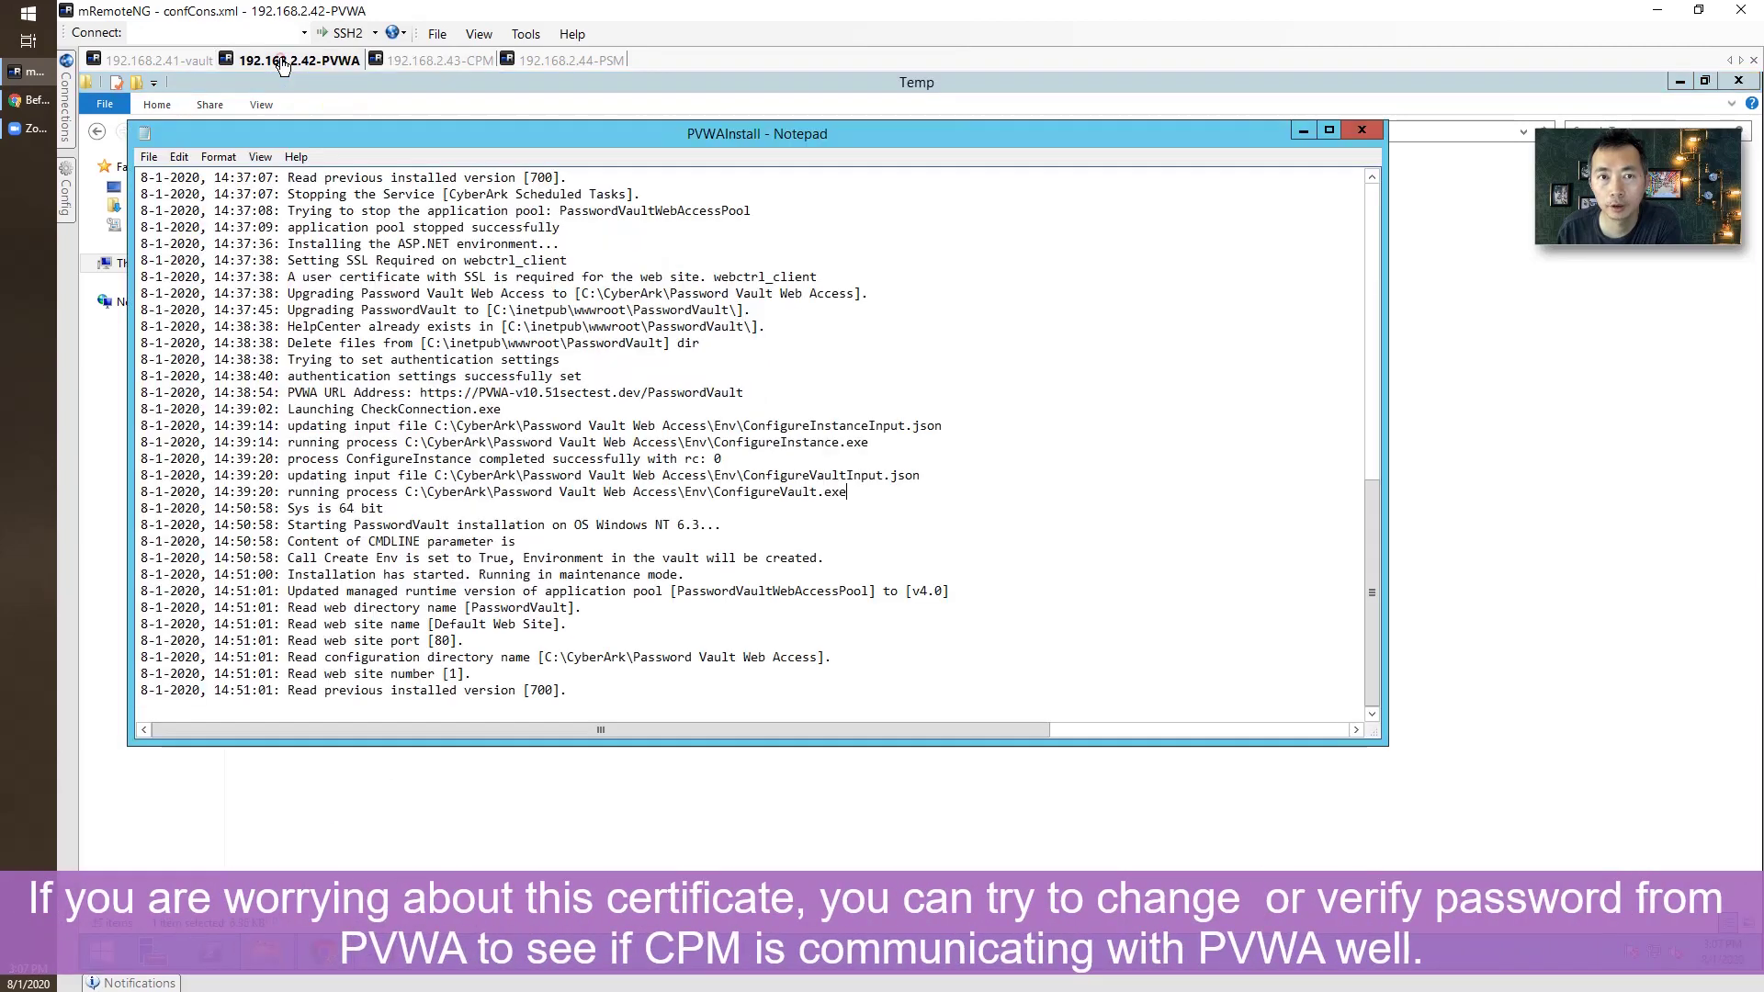
pyautogui.hotkey('alt', 'Tab')
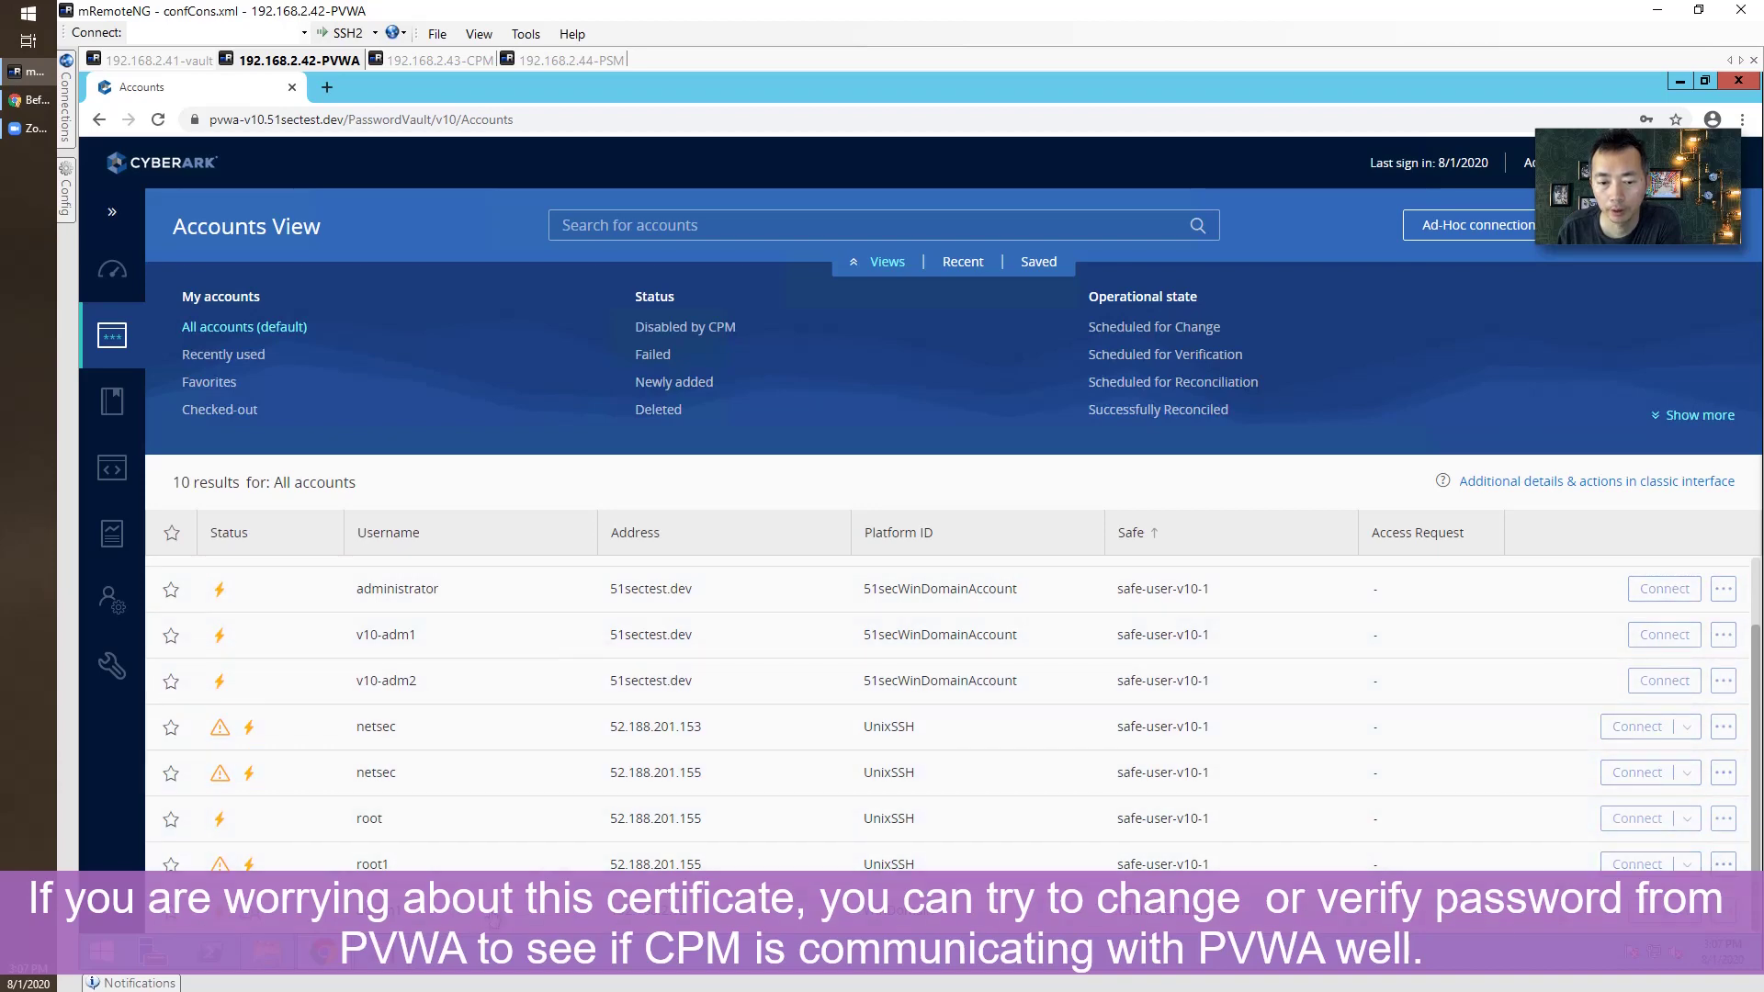
pyautogui.click(558, 909)
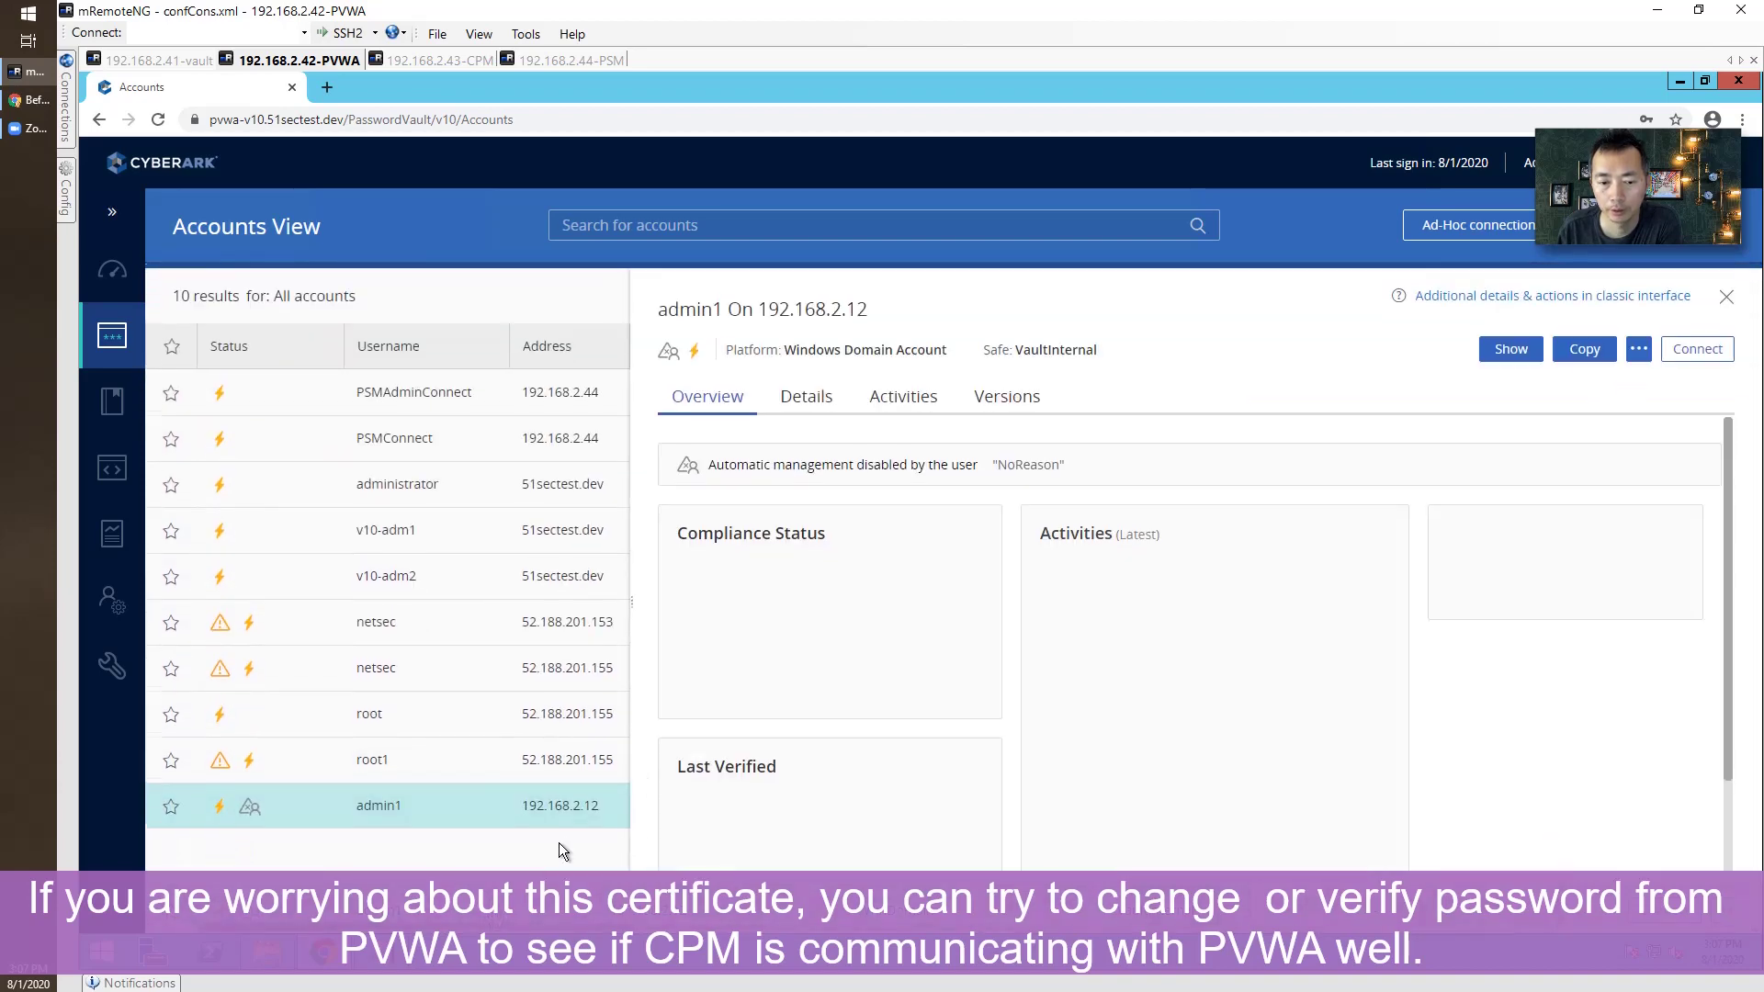
pyautogui.click(1697, 345)
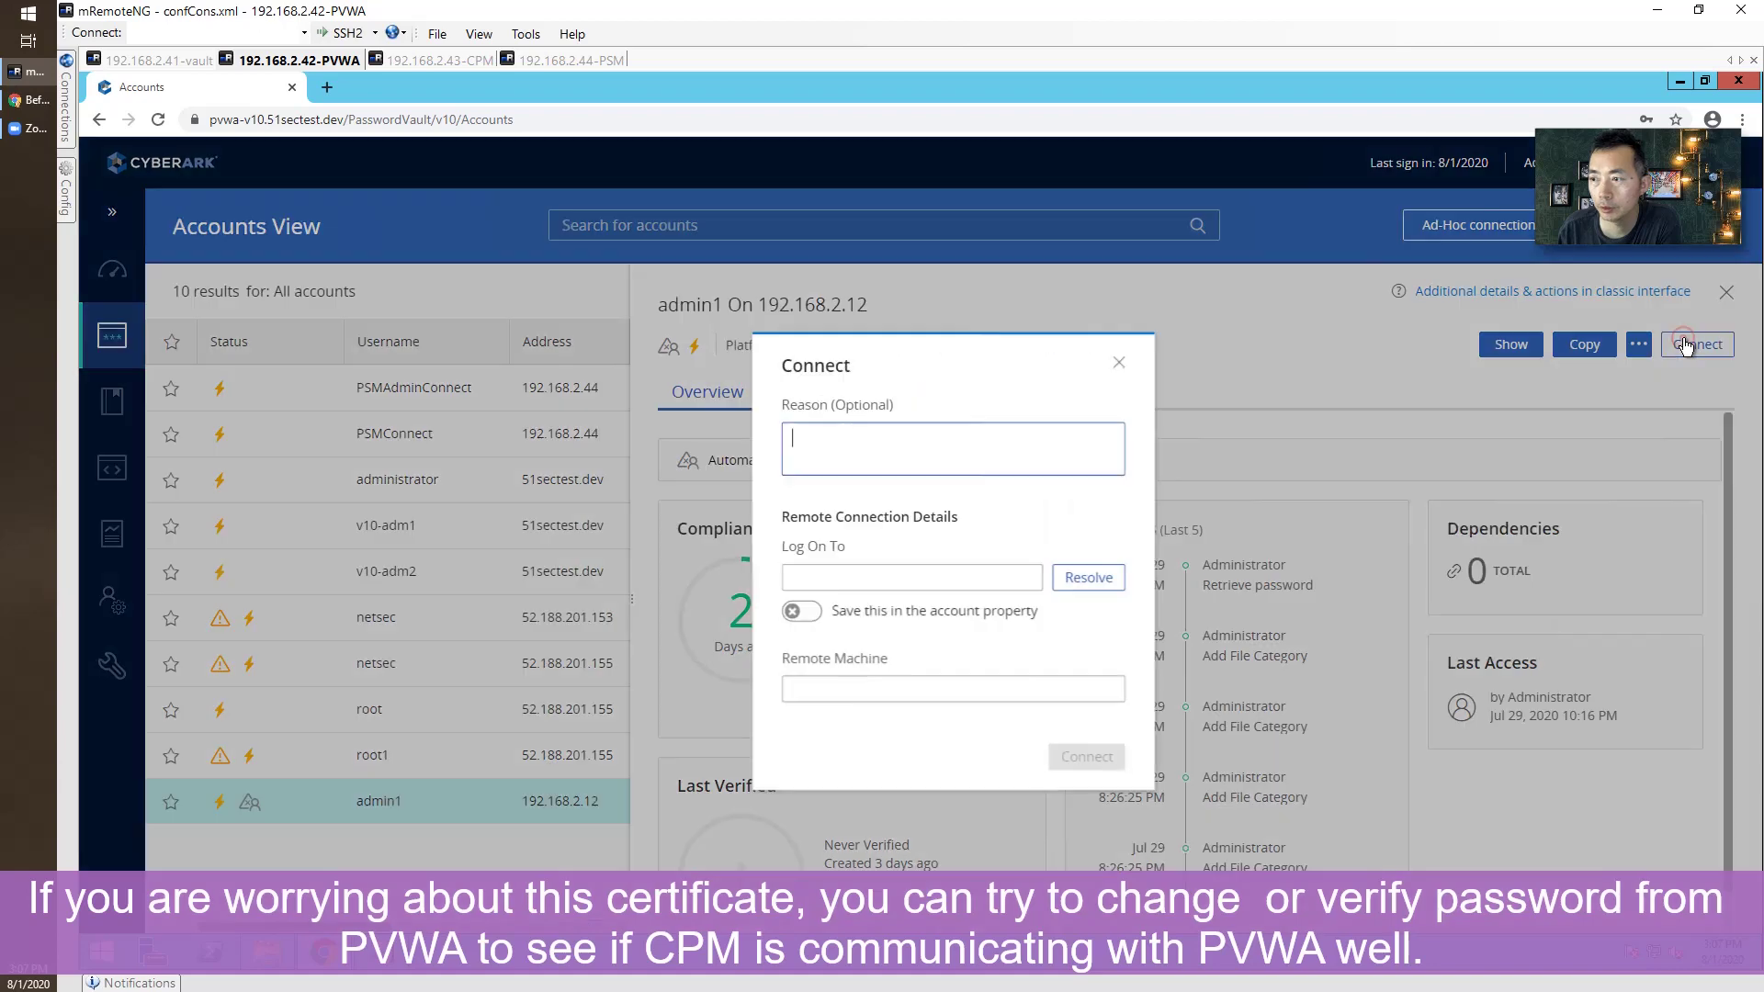
pyautogui.click(1113, 369)
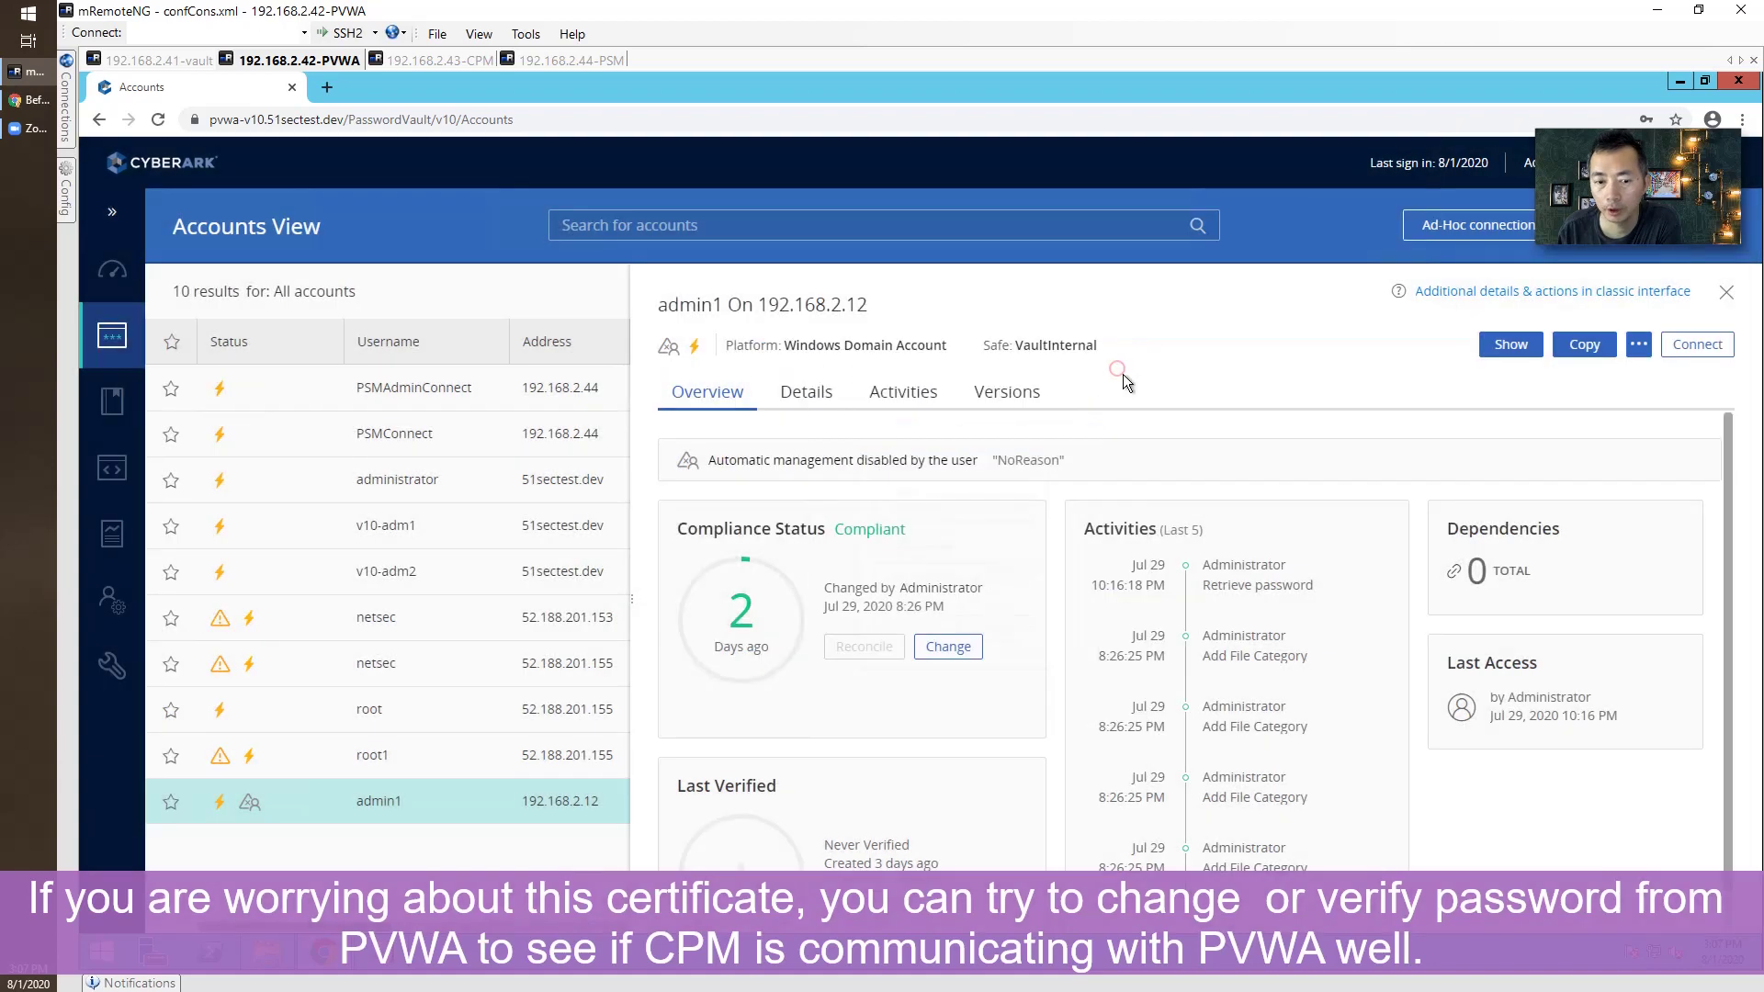
pyautogui.click(460, 487)
# Verify v10-adm1, review its Details, Activities and Versions, and confirm Last Verified Aug 1, 2020 3:08 PM.
pyautogui.click(464, 539)
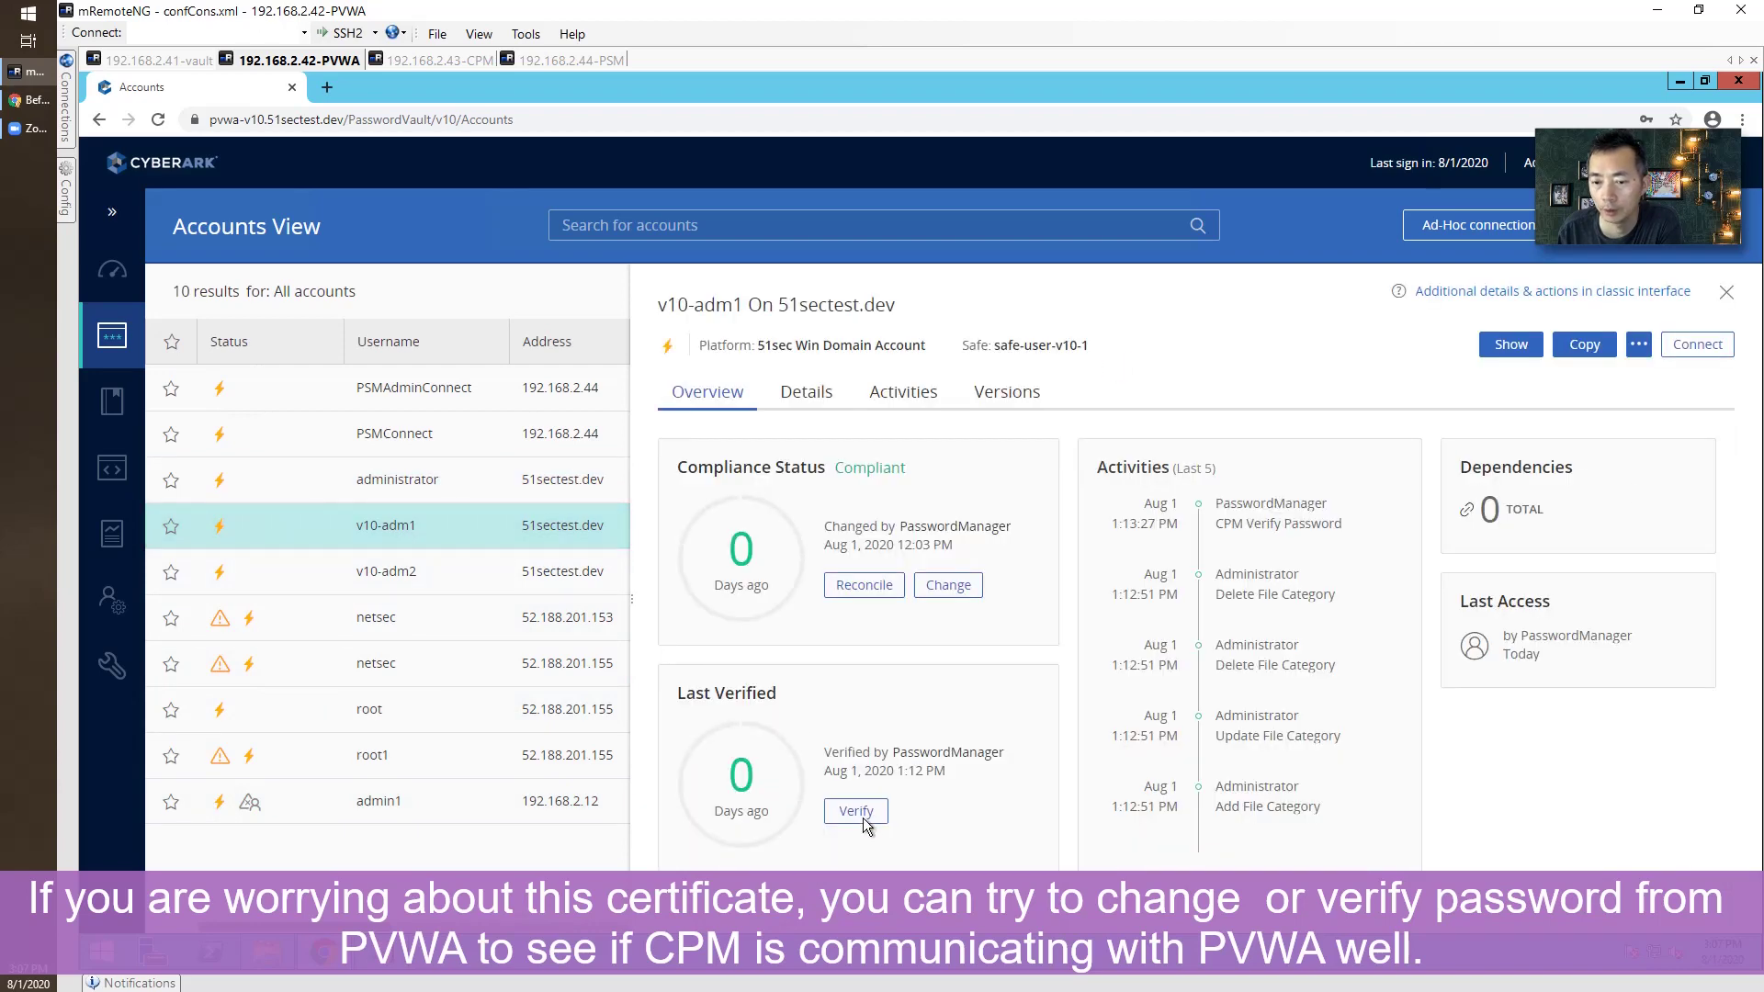
pyautogui.click(858, 812)
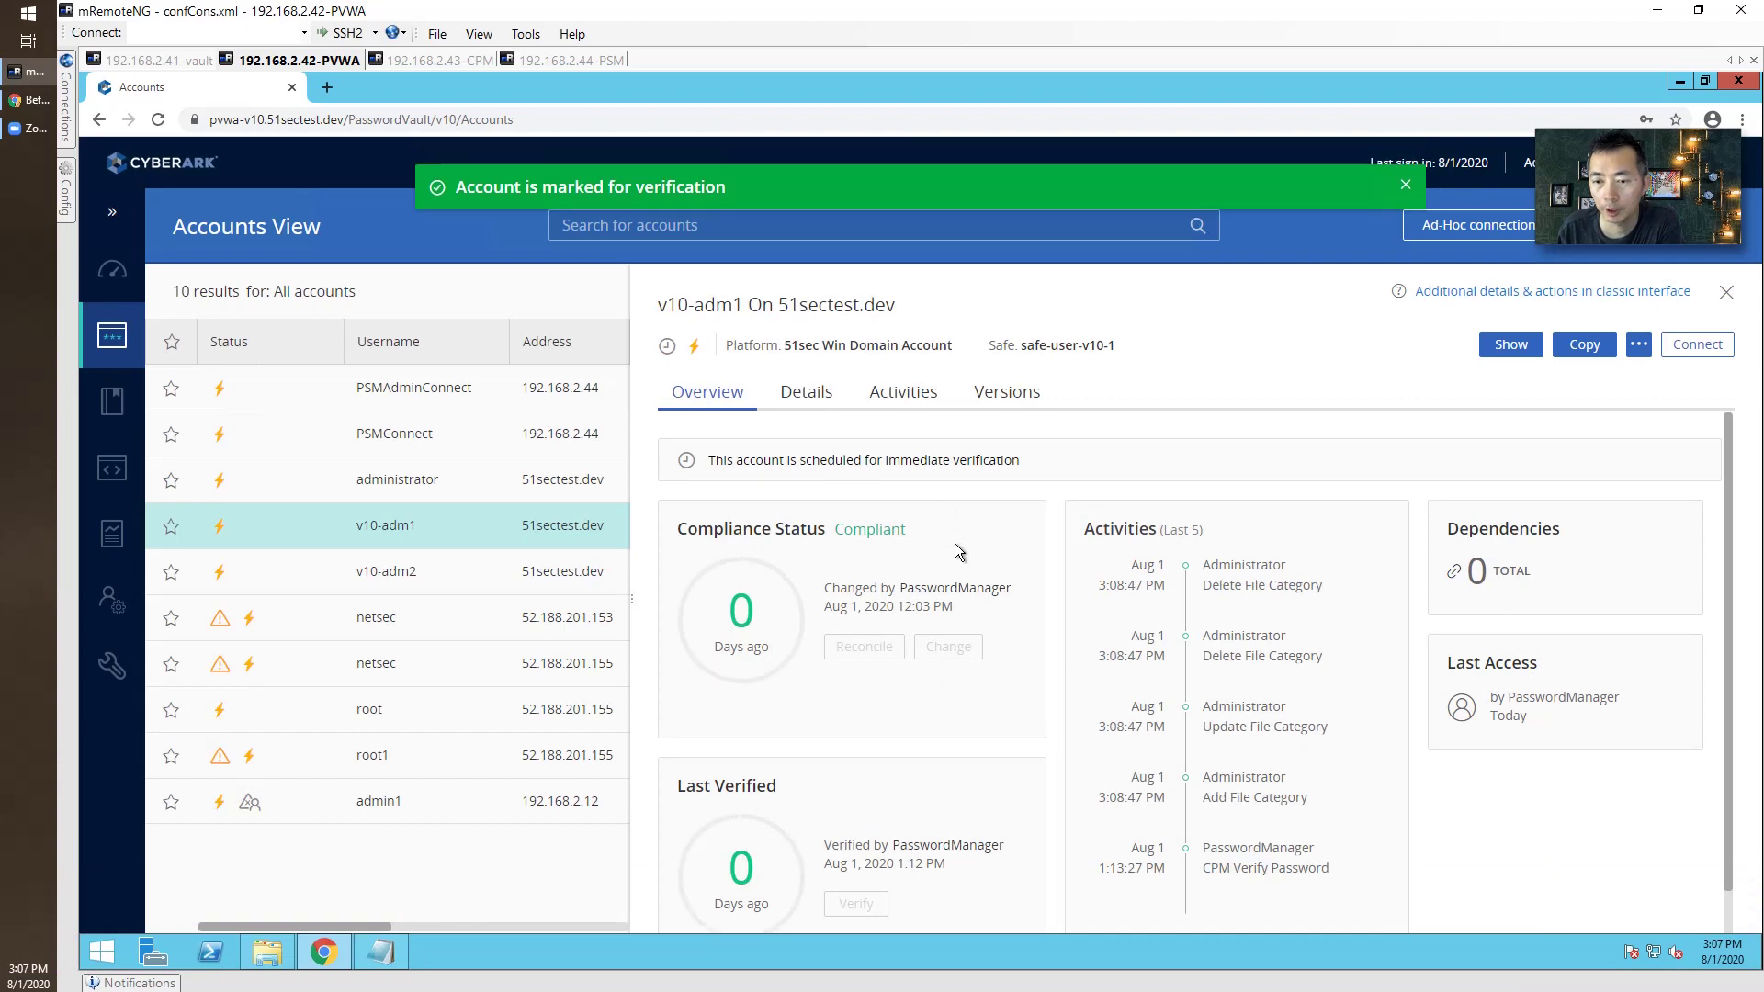
pyautogui.click(822, 395)
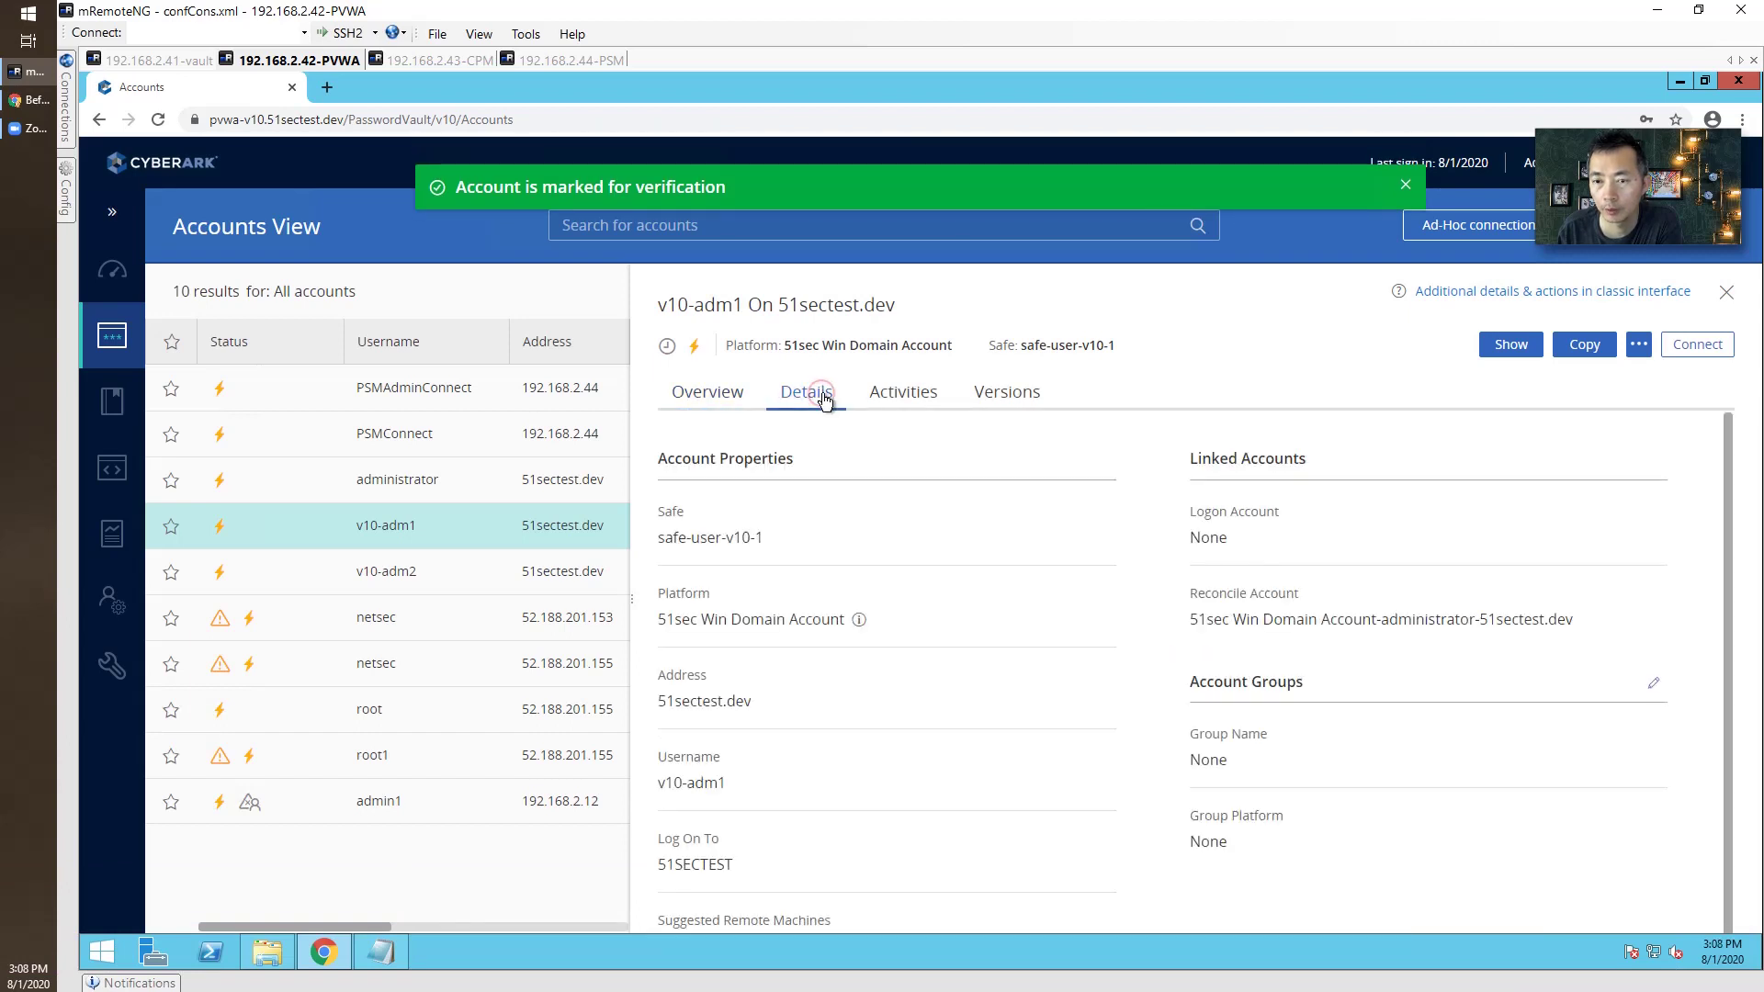
pyautogui.click(926, 401)
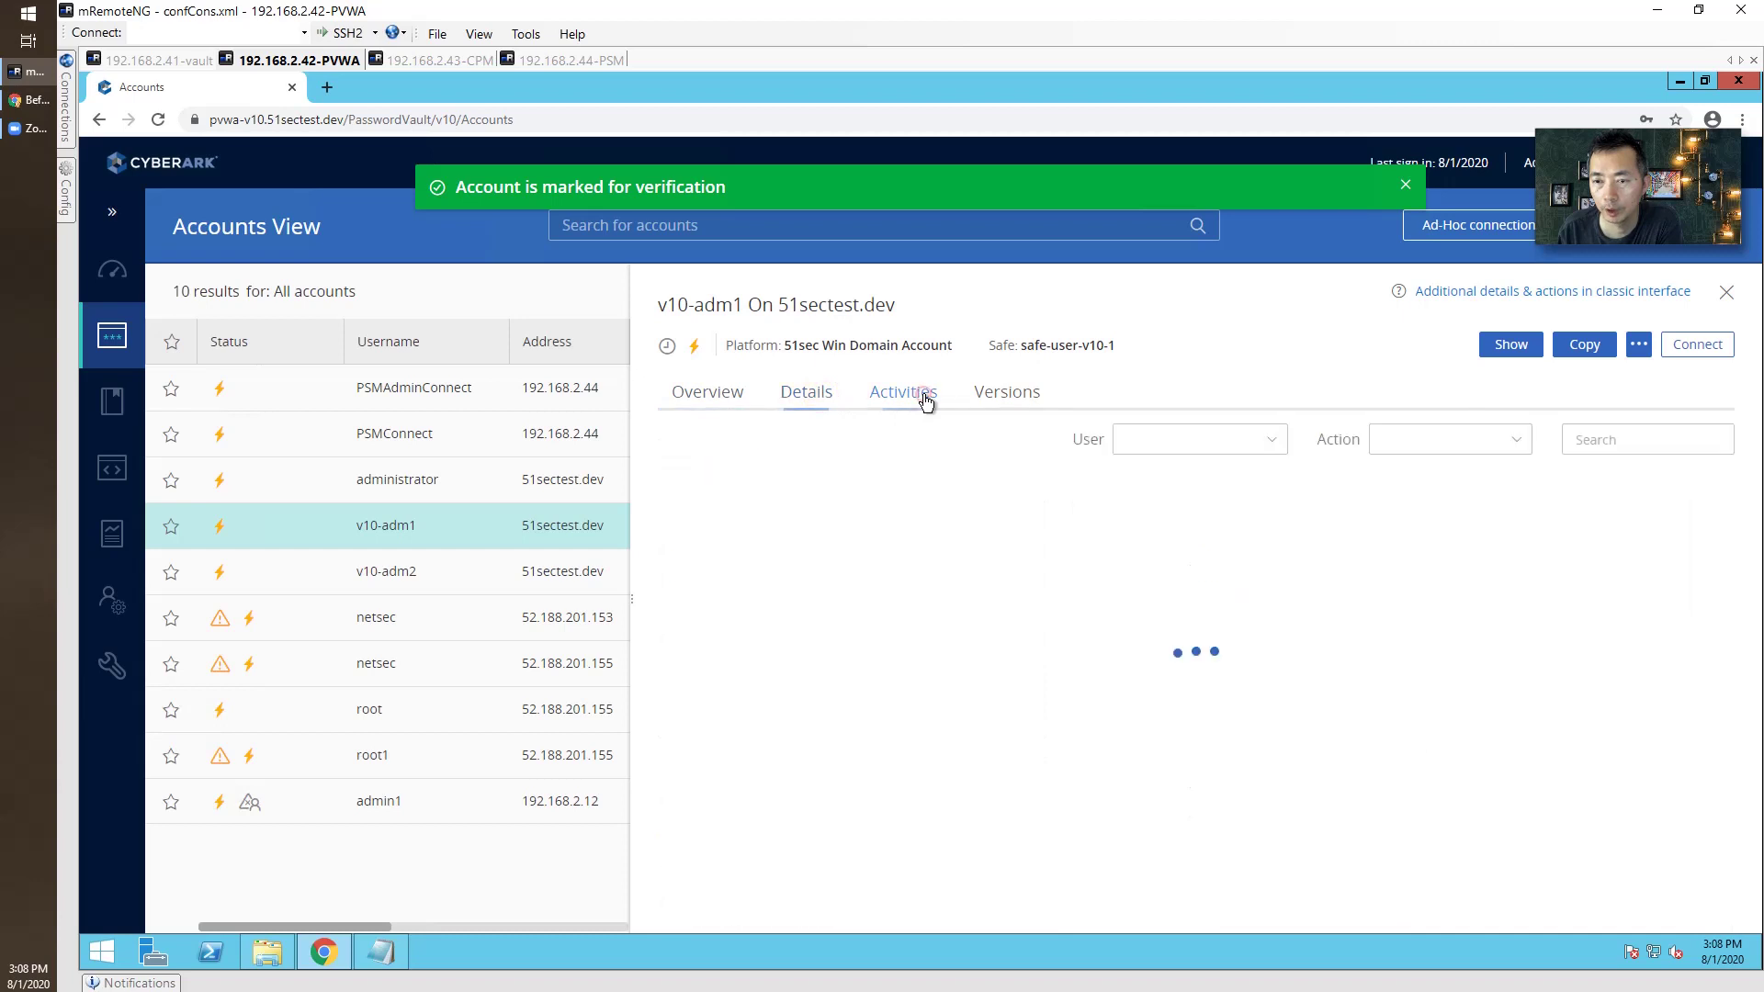
pyautogui.click(1027, 409)
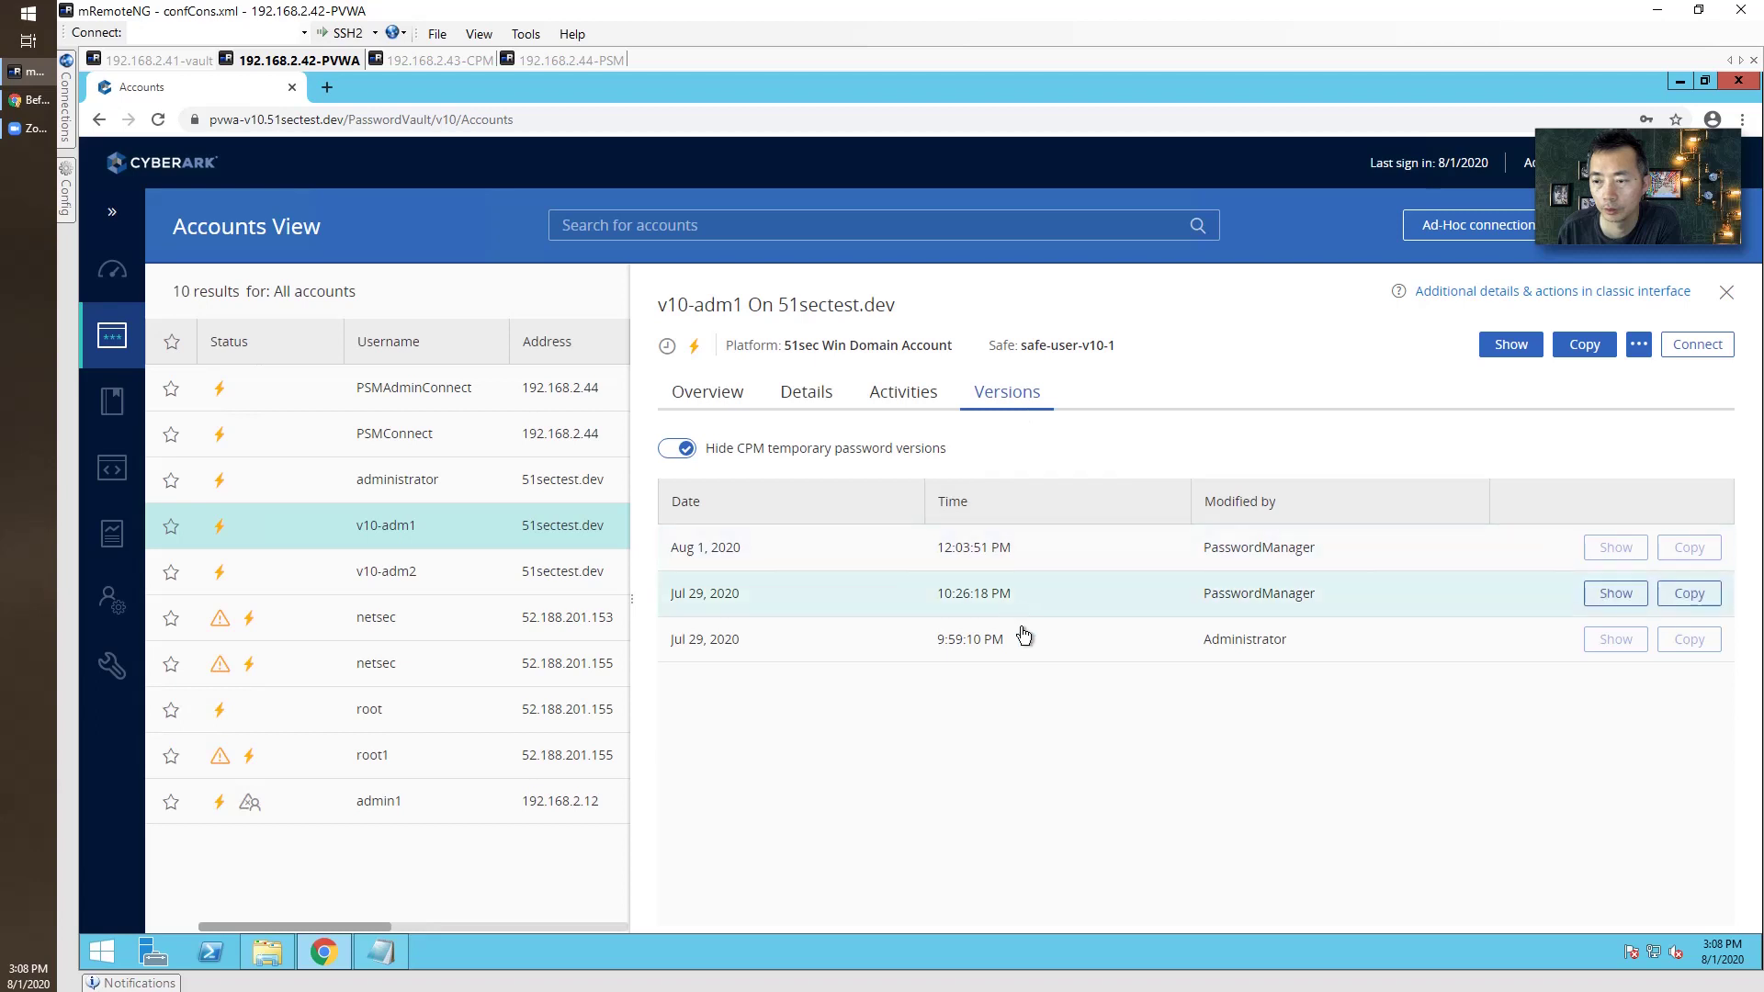
pyautogui.click(726, 395)
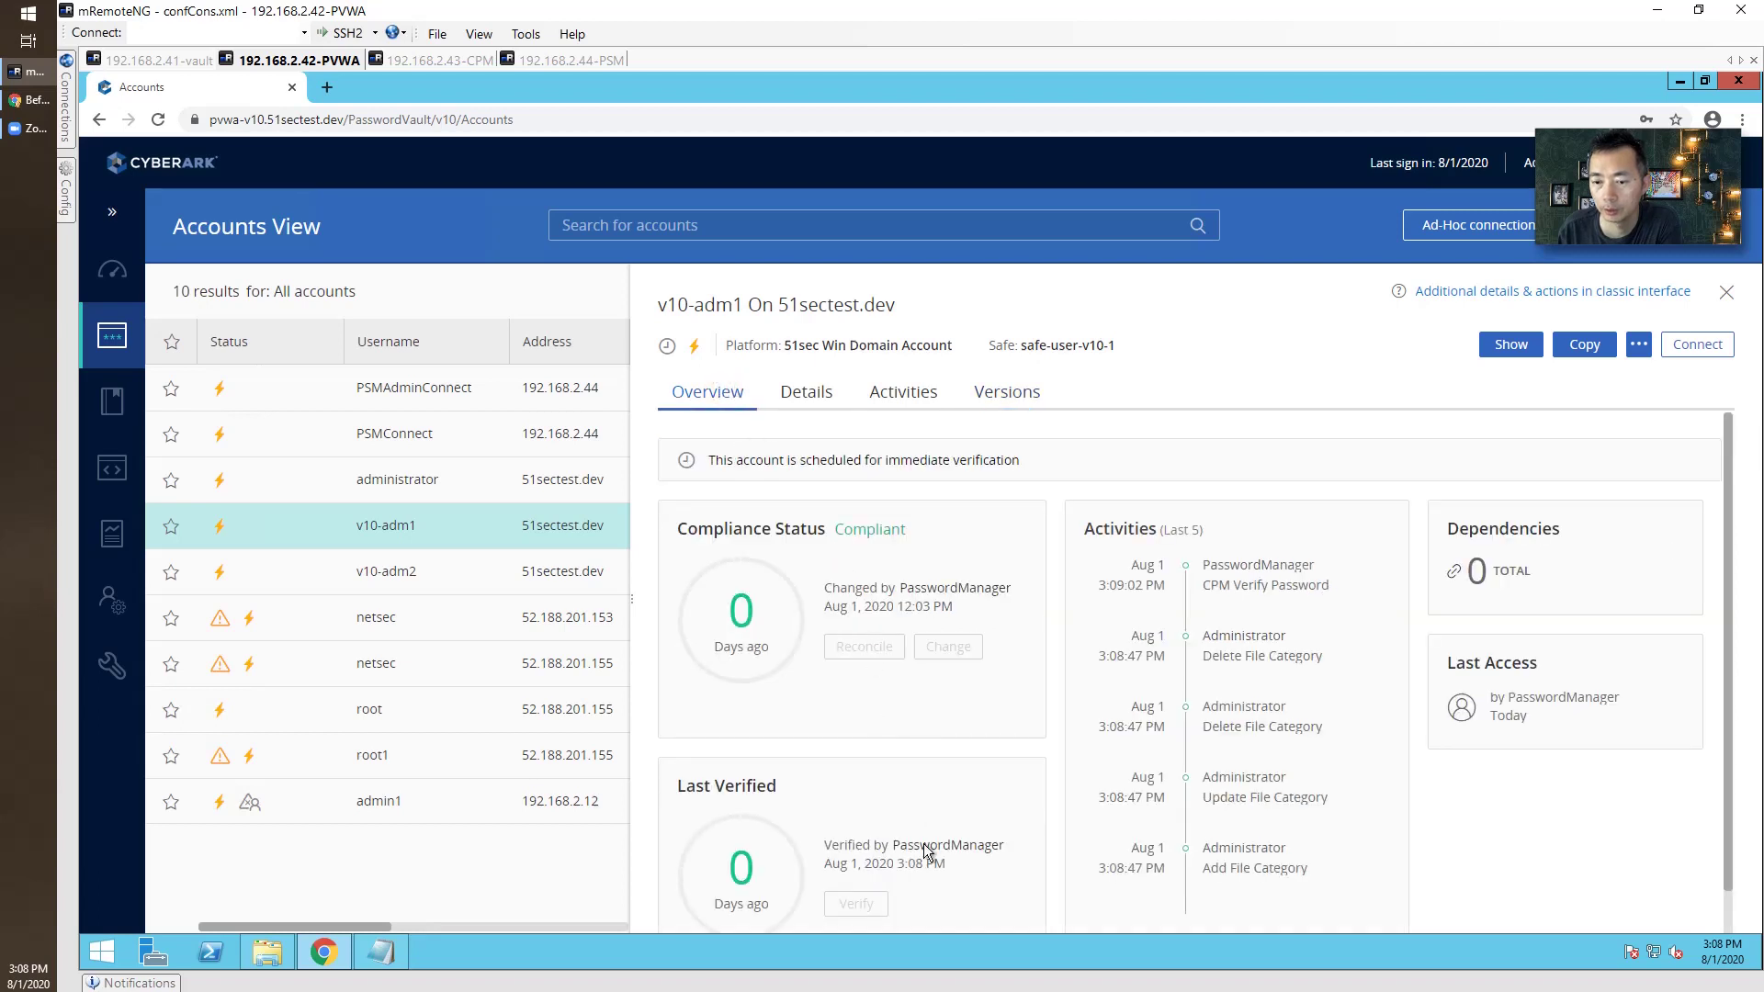
pyautogui.moveTo(957, 865); pyautogui.dragTo(846, 843)
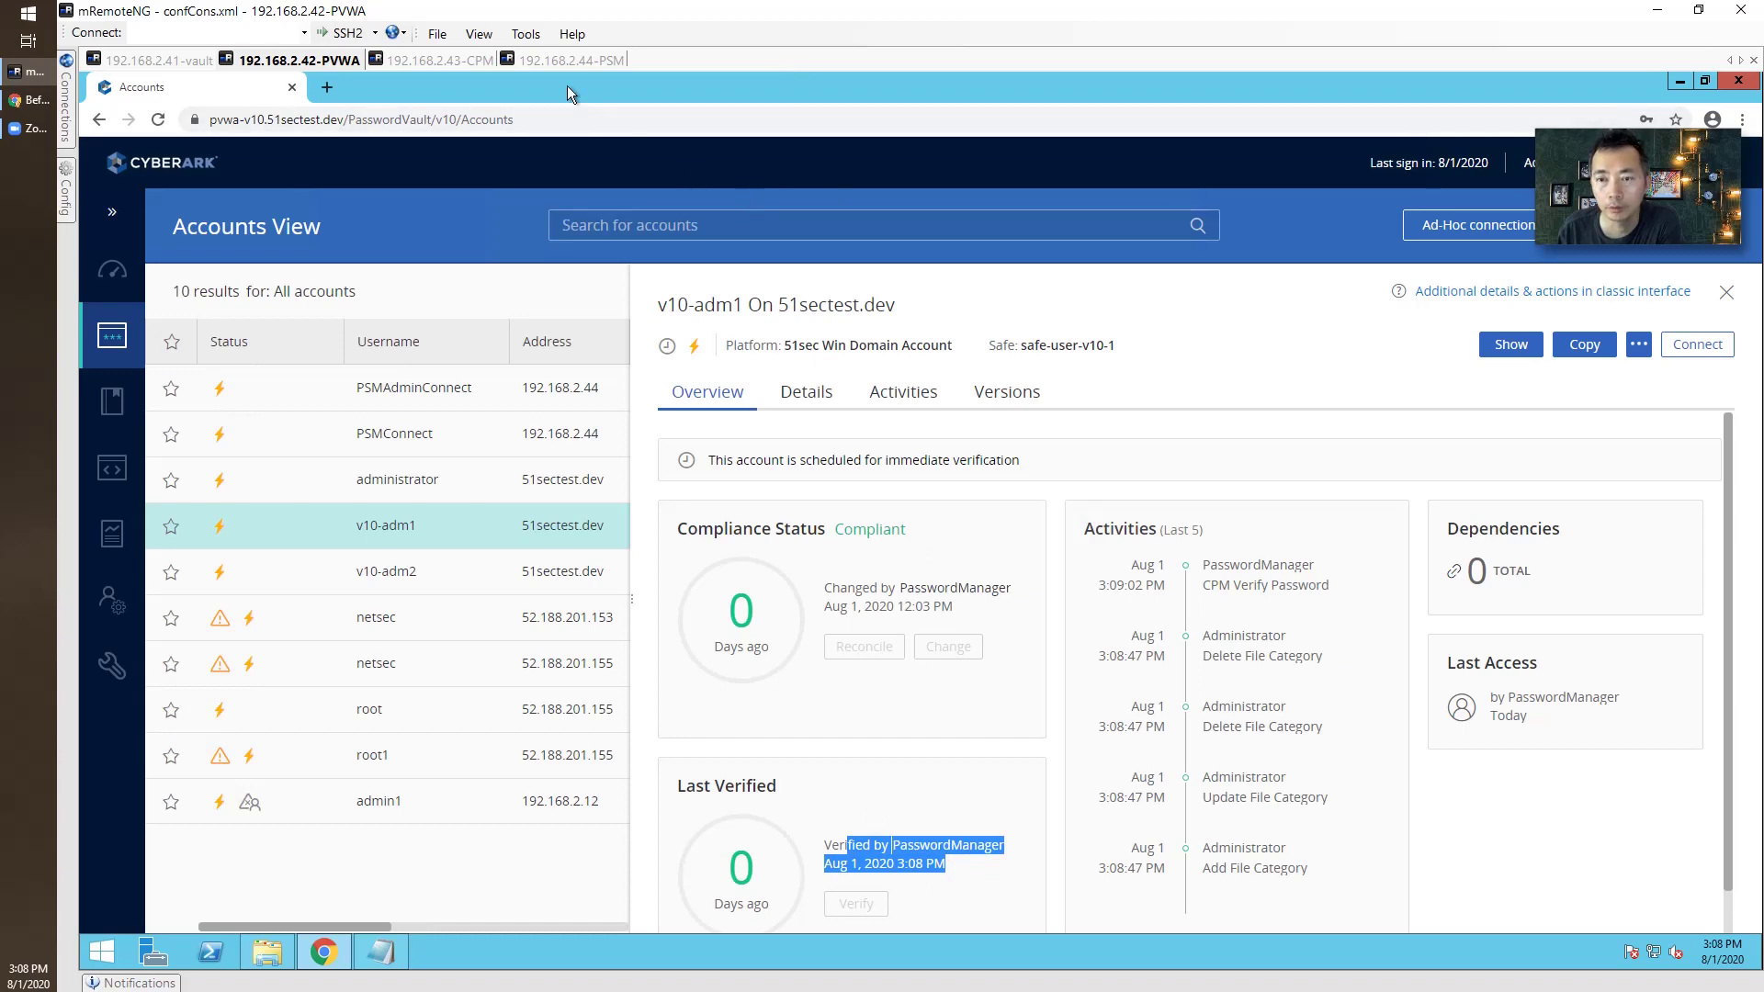
# Run the CPM setup as administrator and confirm upgrading the existing installation.
pyautogui.click(556, 61)
pyautogui.click(462, 61)
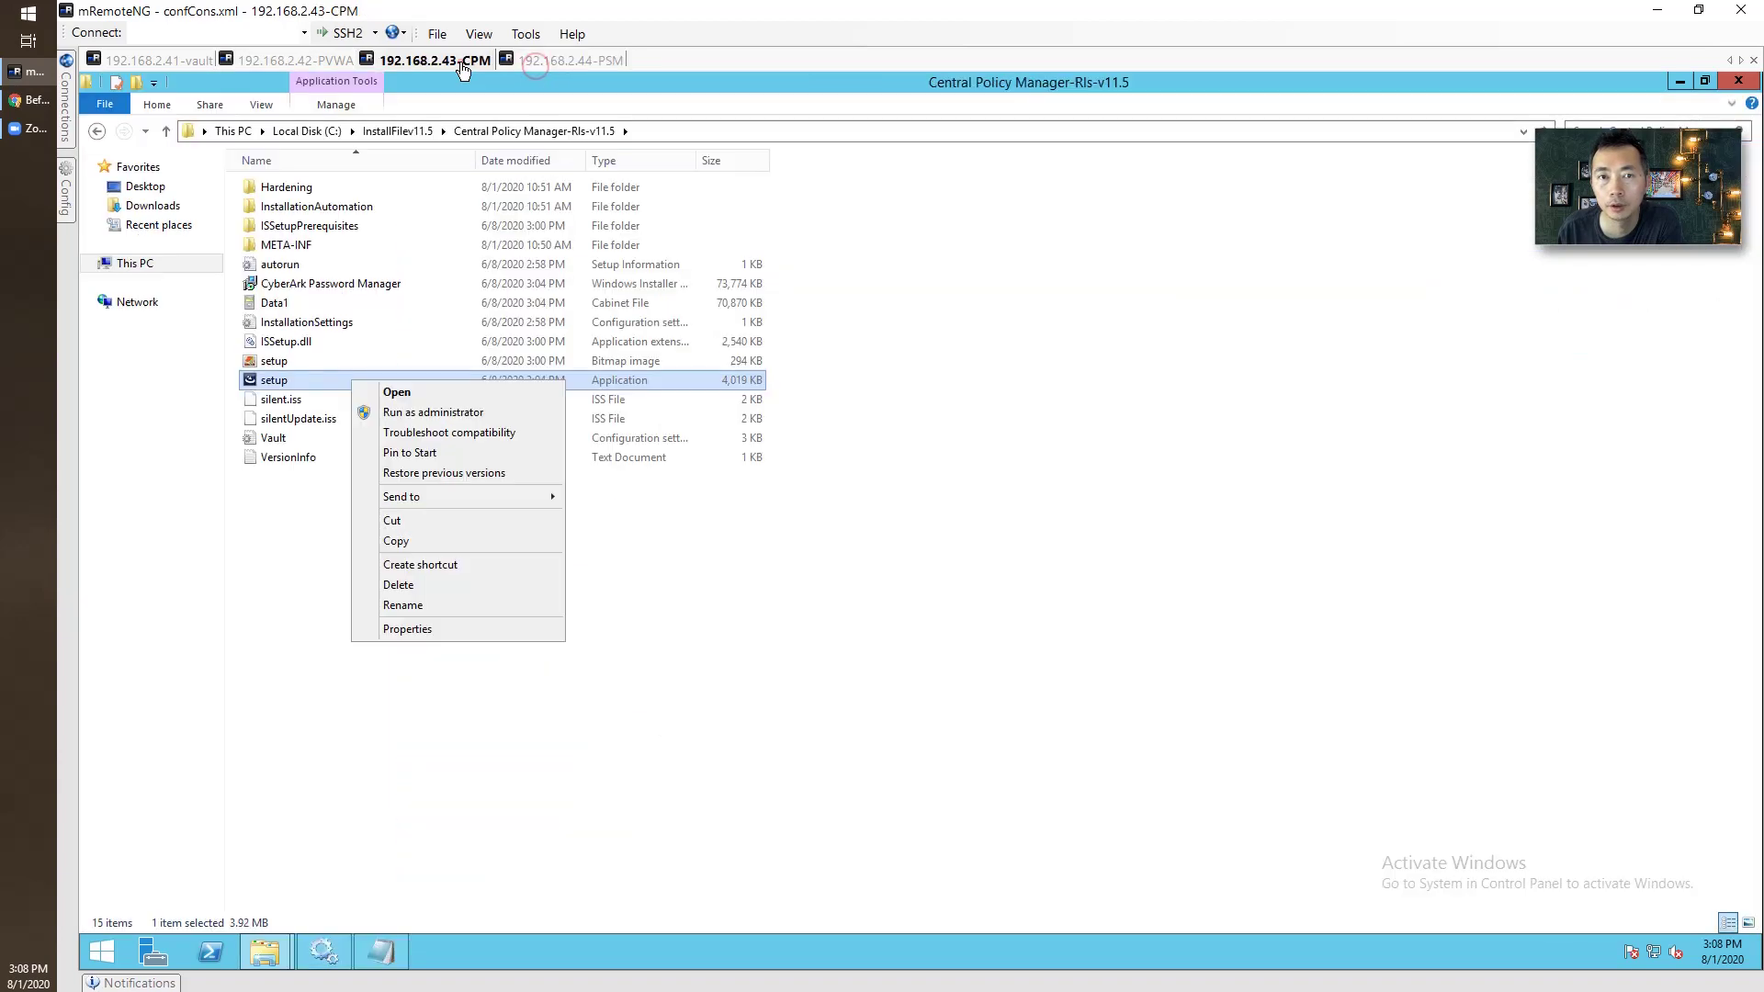
pyautogui.click(482, 415)
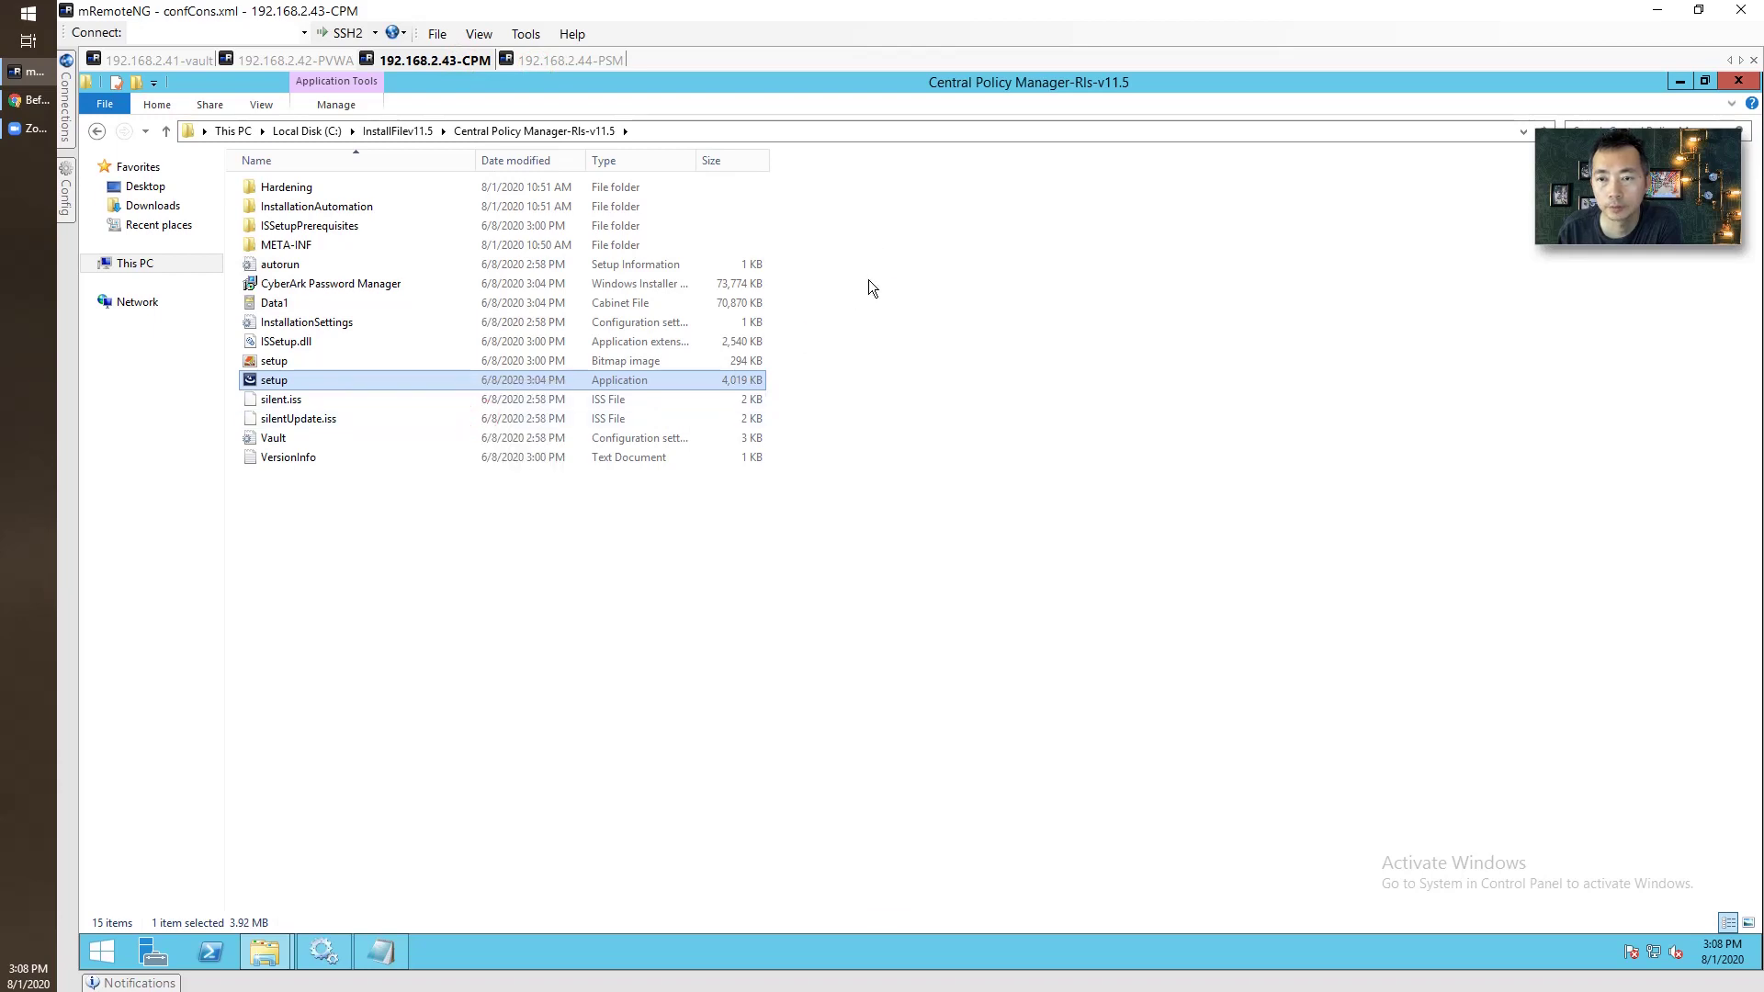
pyautogui.click(1002, 579)
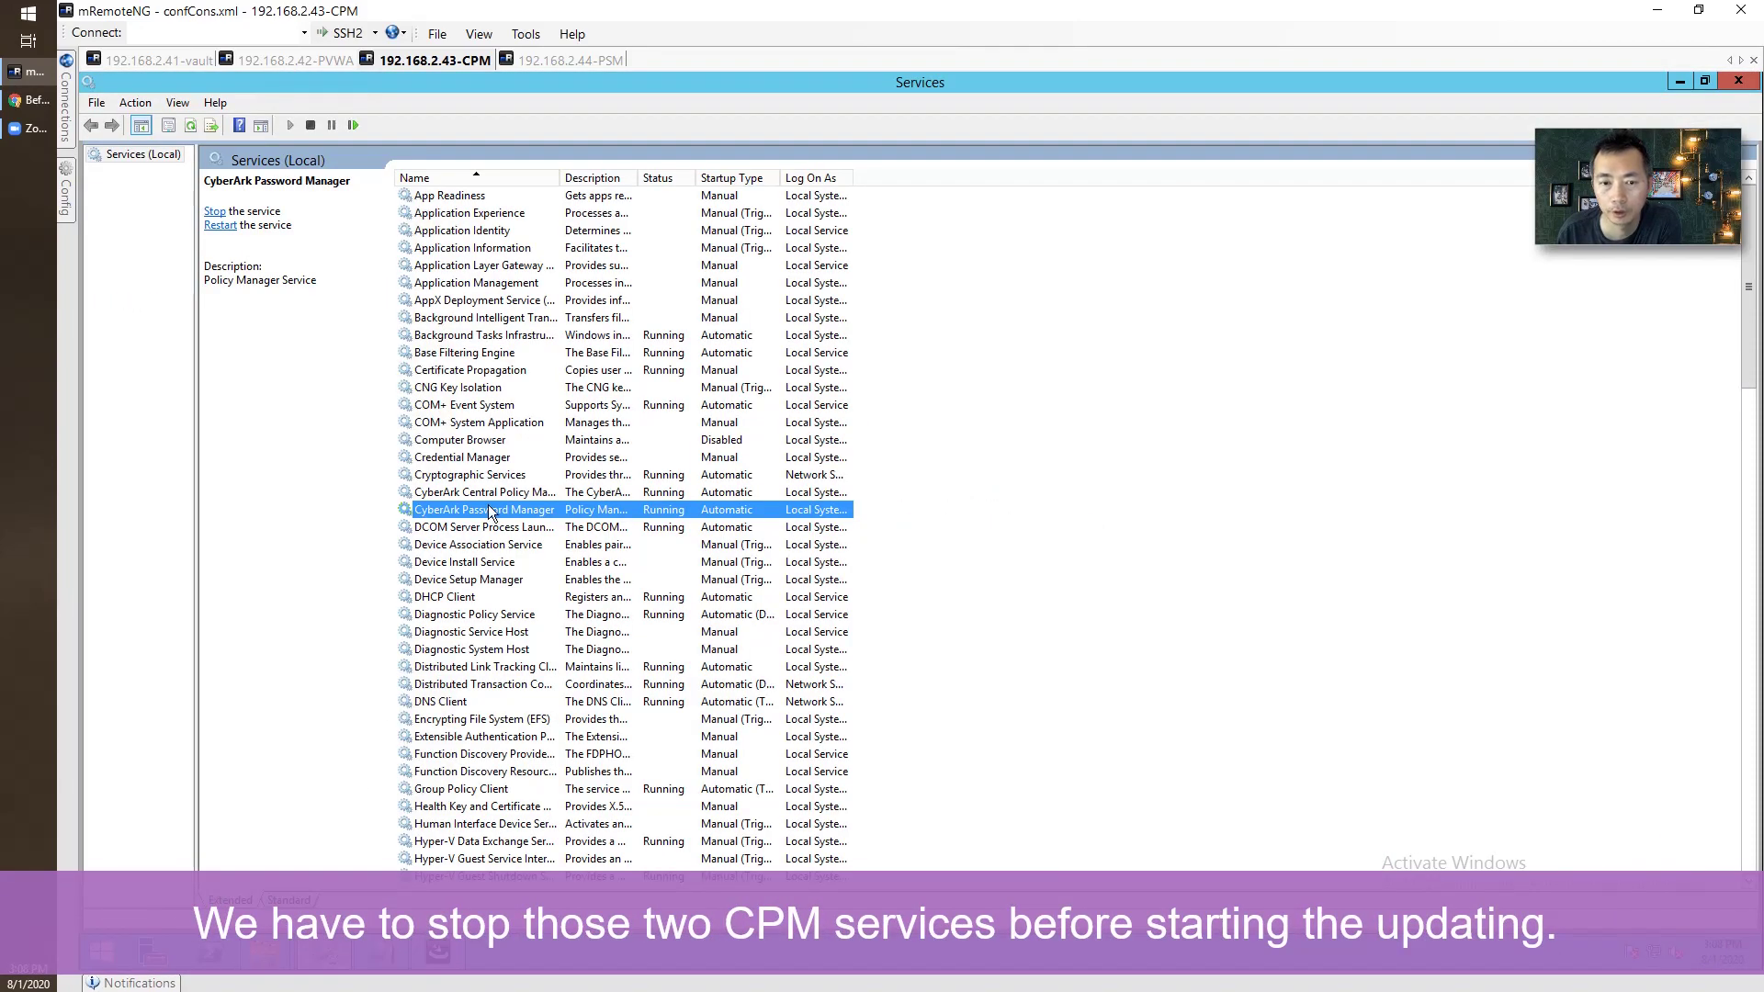
# Stop the CyberArk Central Policy Manager Scanner and CyberArk Password Manager services.
pyautogui.click(521, 494)
pyautogui.rightClick(525, 494)
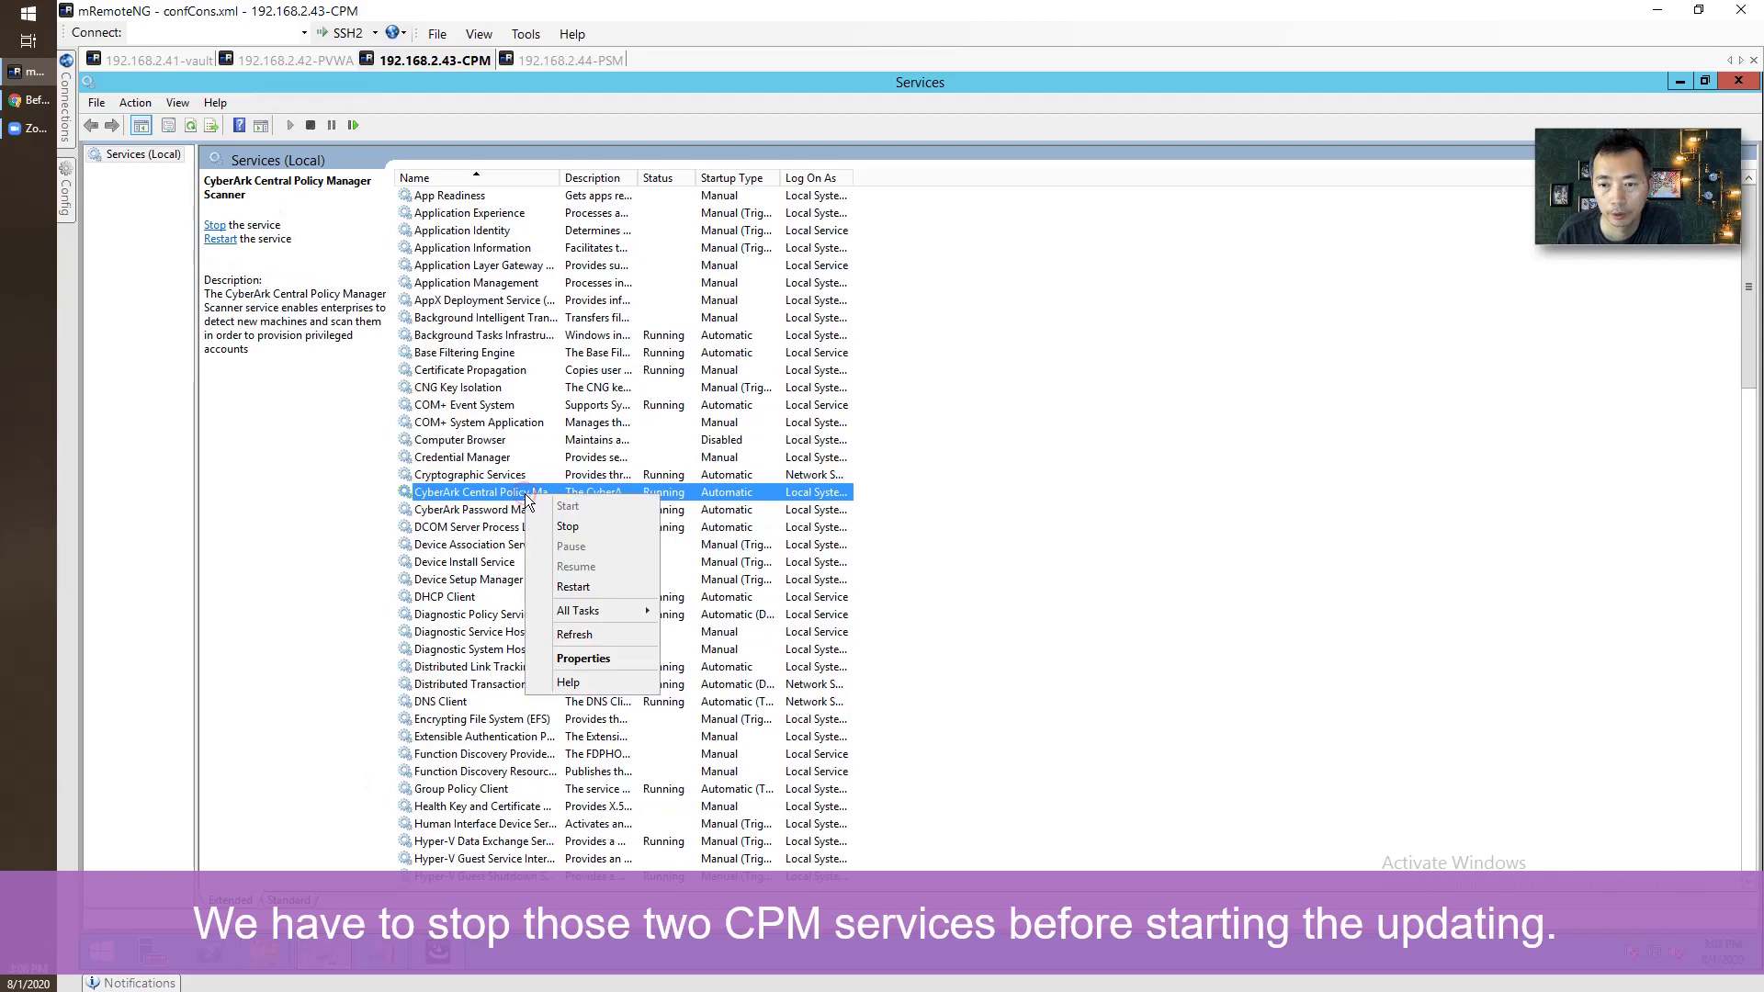
pyautogui.click(567, 527)
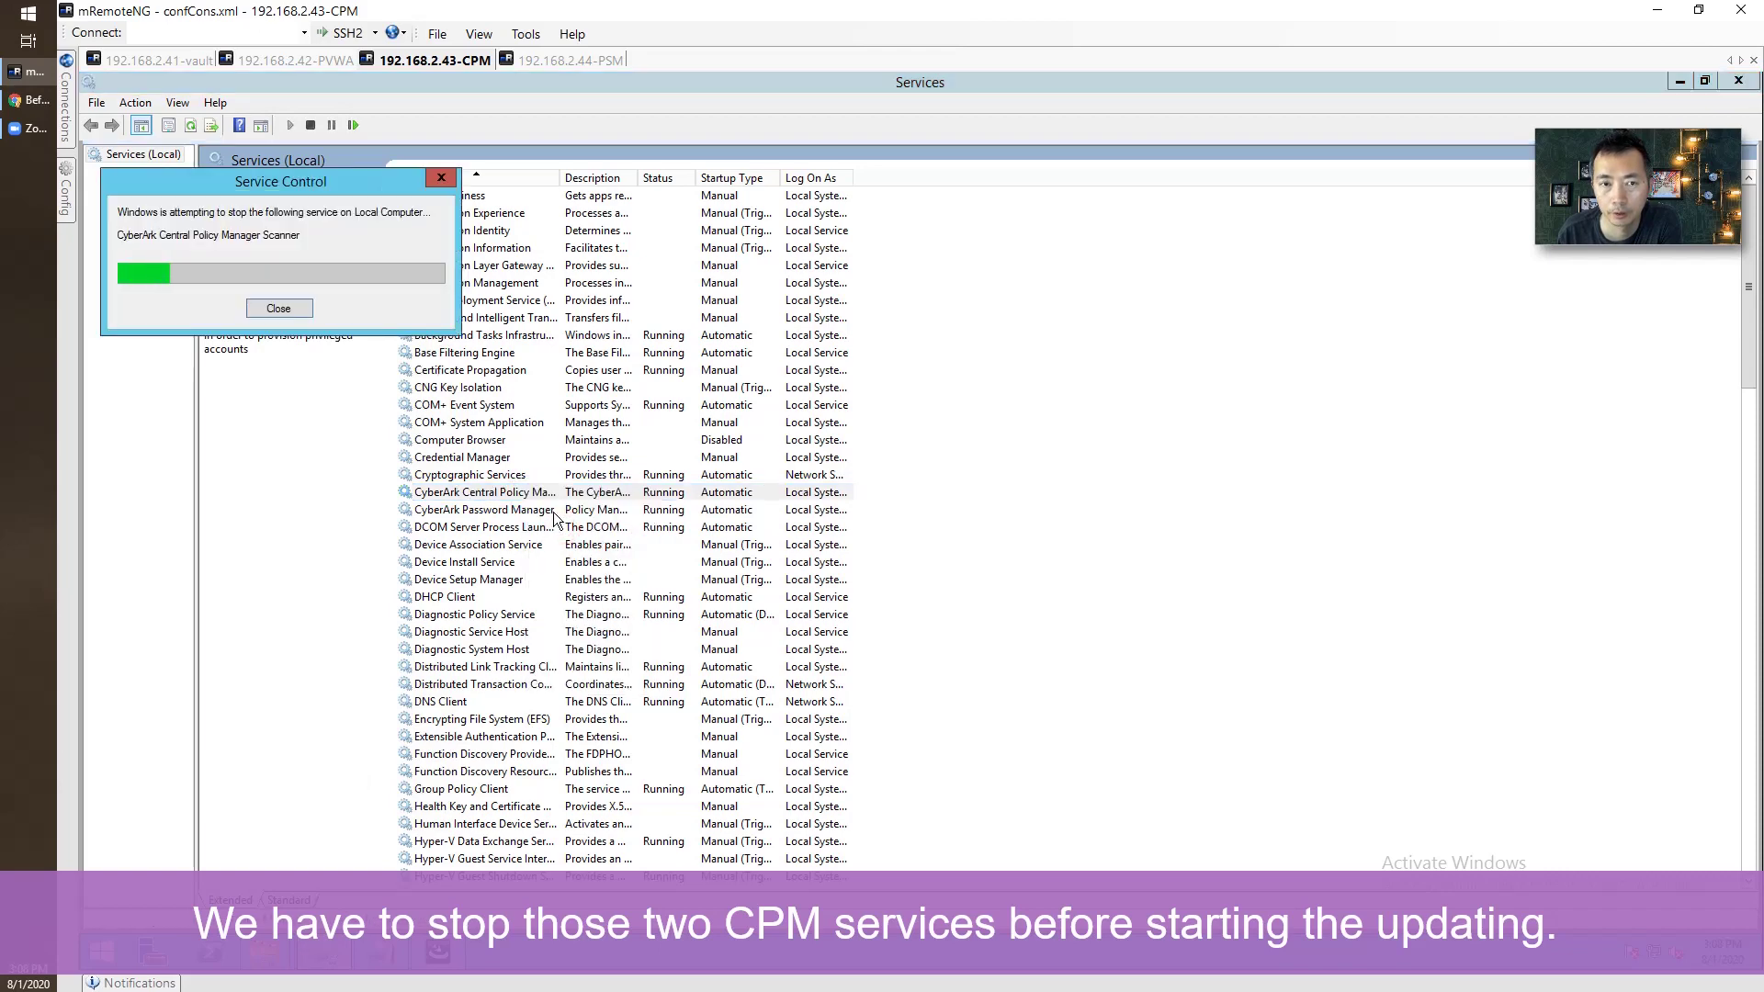
pyautogui.click(555, 513)
pyautogui.rightClick(554, 513)
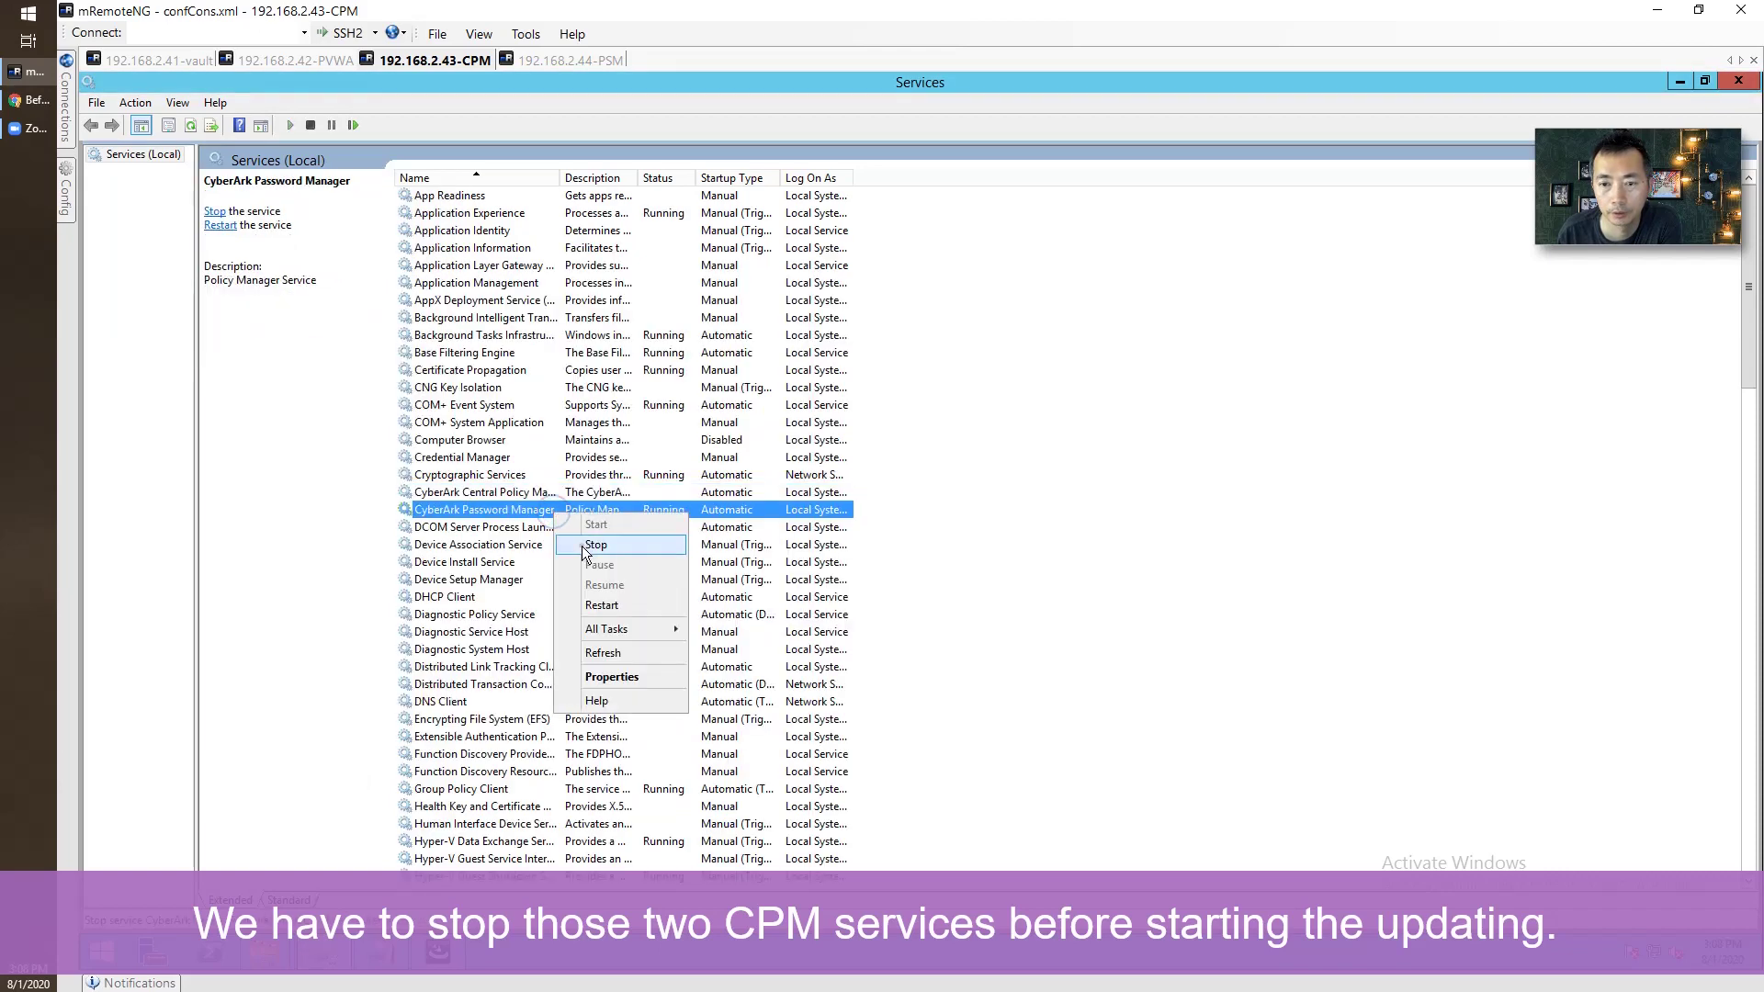
pyautogui.click(595, 545)
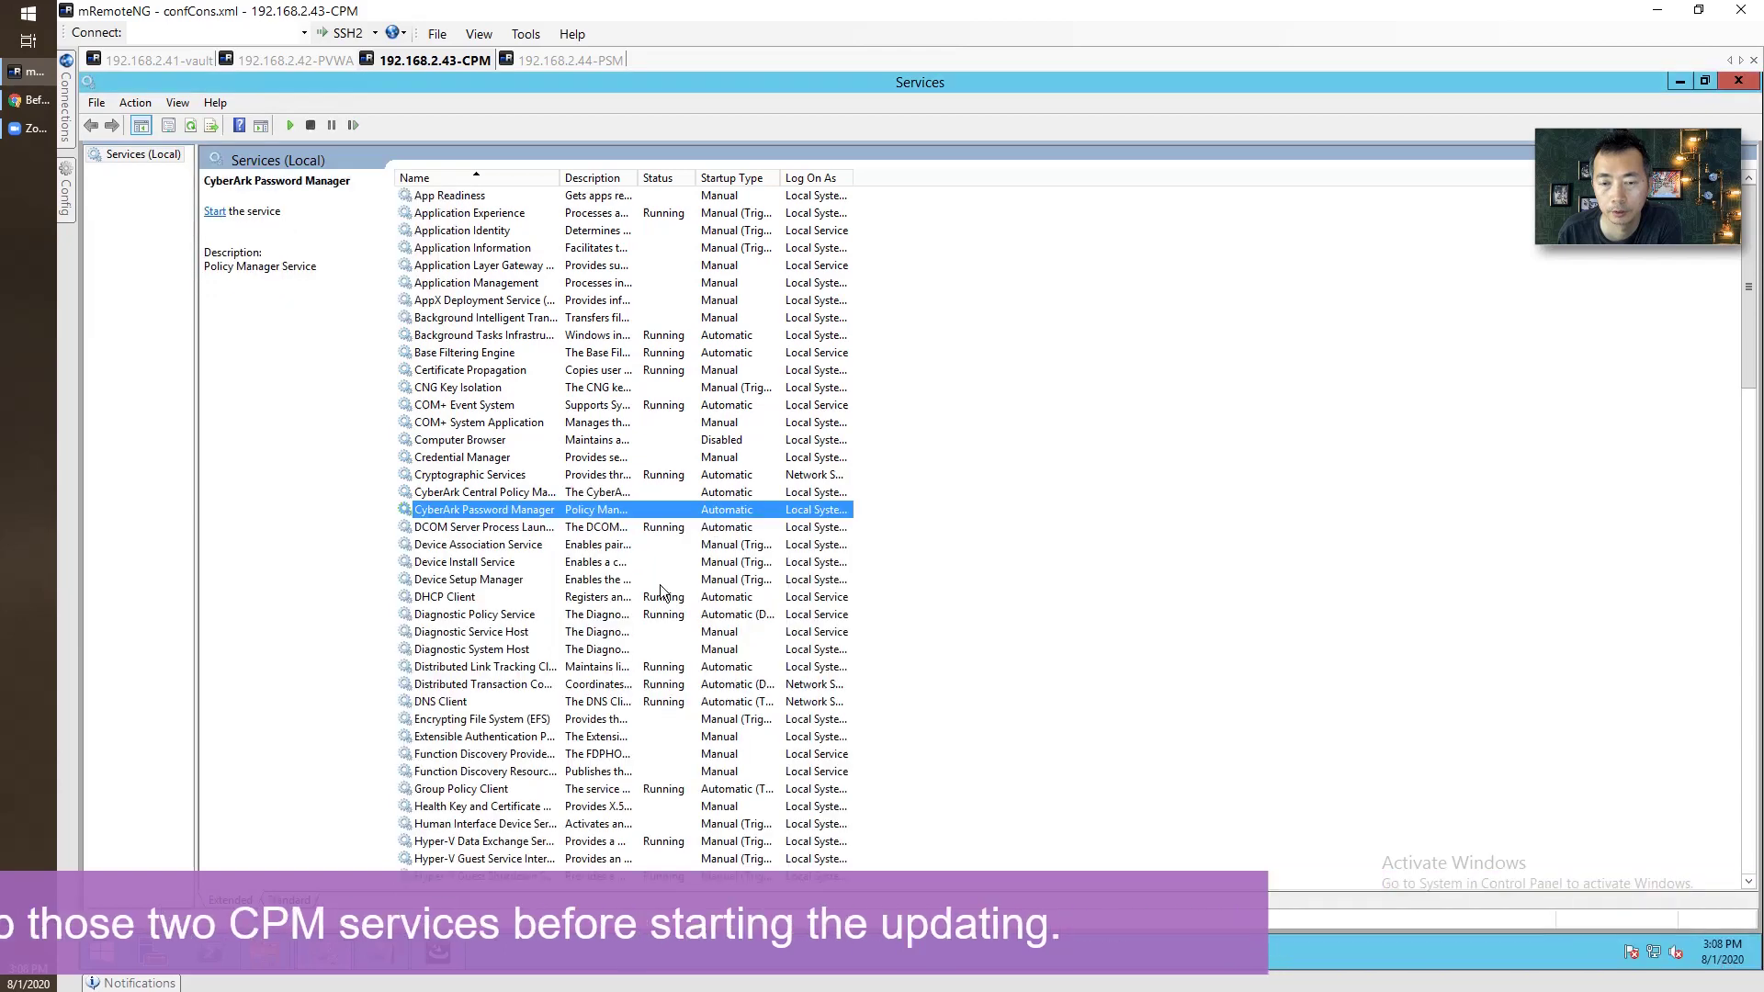
pyautogui.click(440, 952)
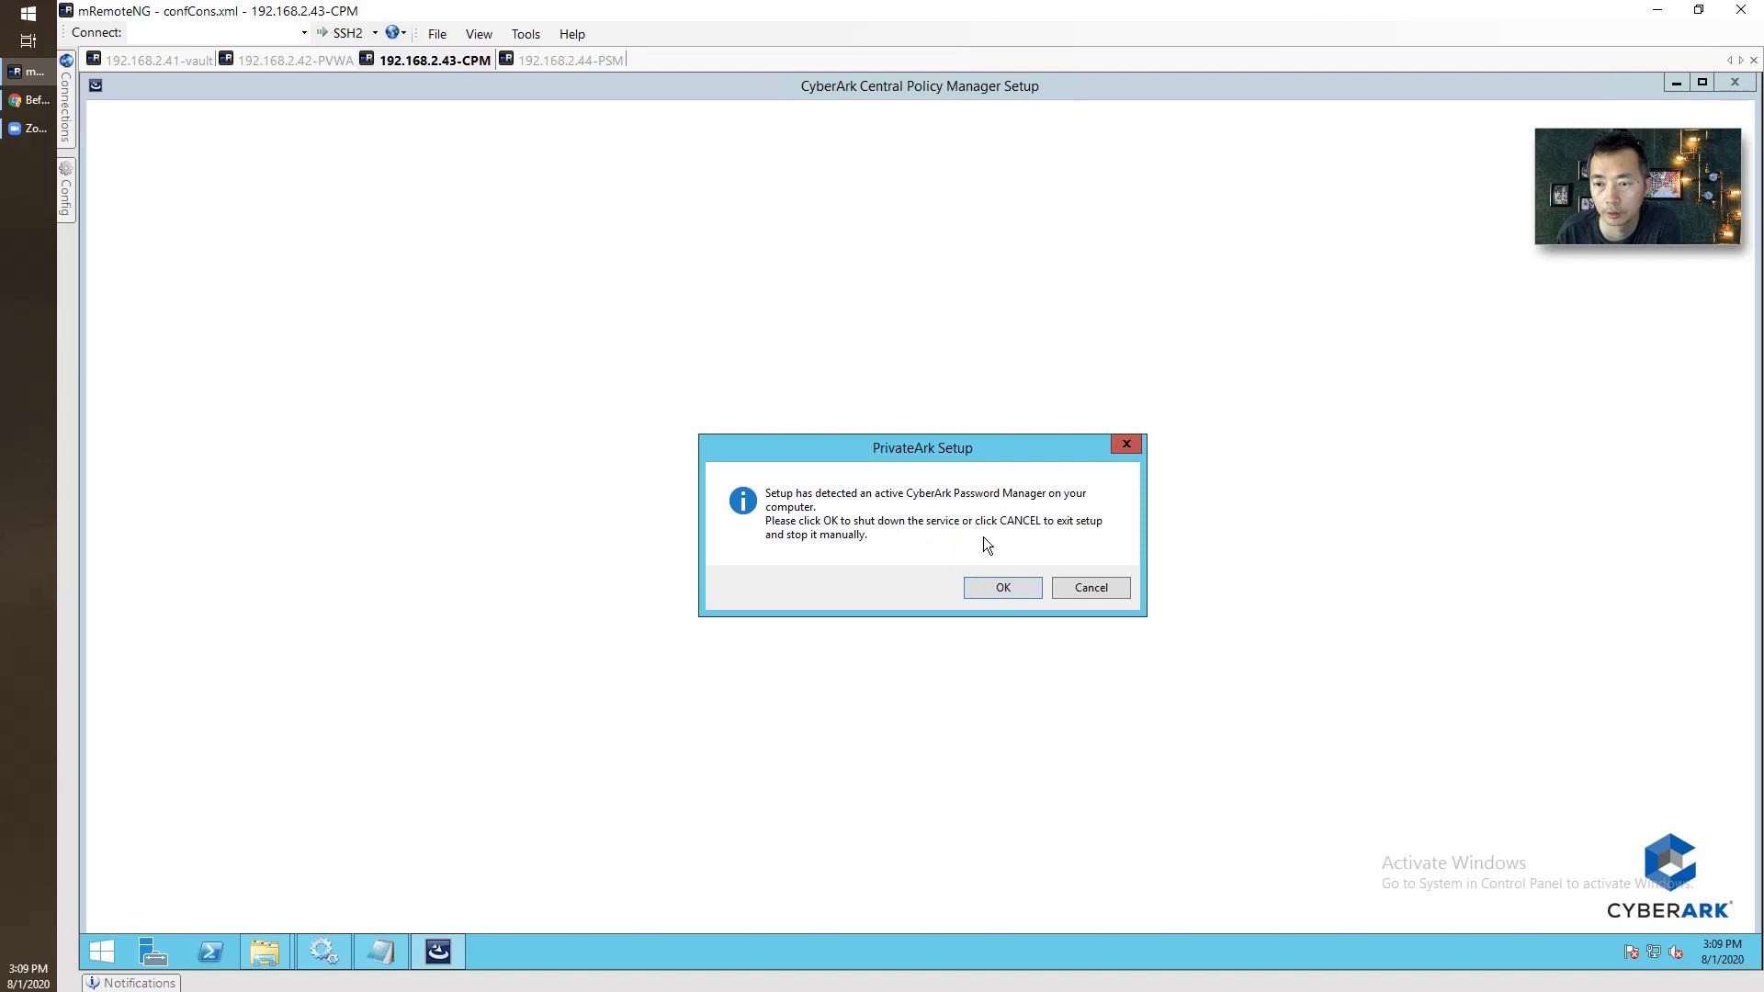
# Let setup stop Password Manager, keep Vault 192.168.2.41 port 1858, and enter the Administrator vault password.
pyautogui.click(1005, 591)
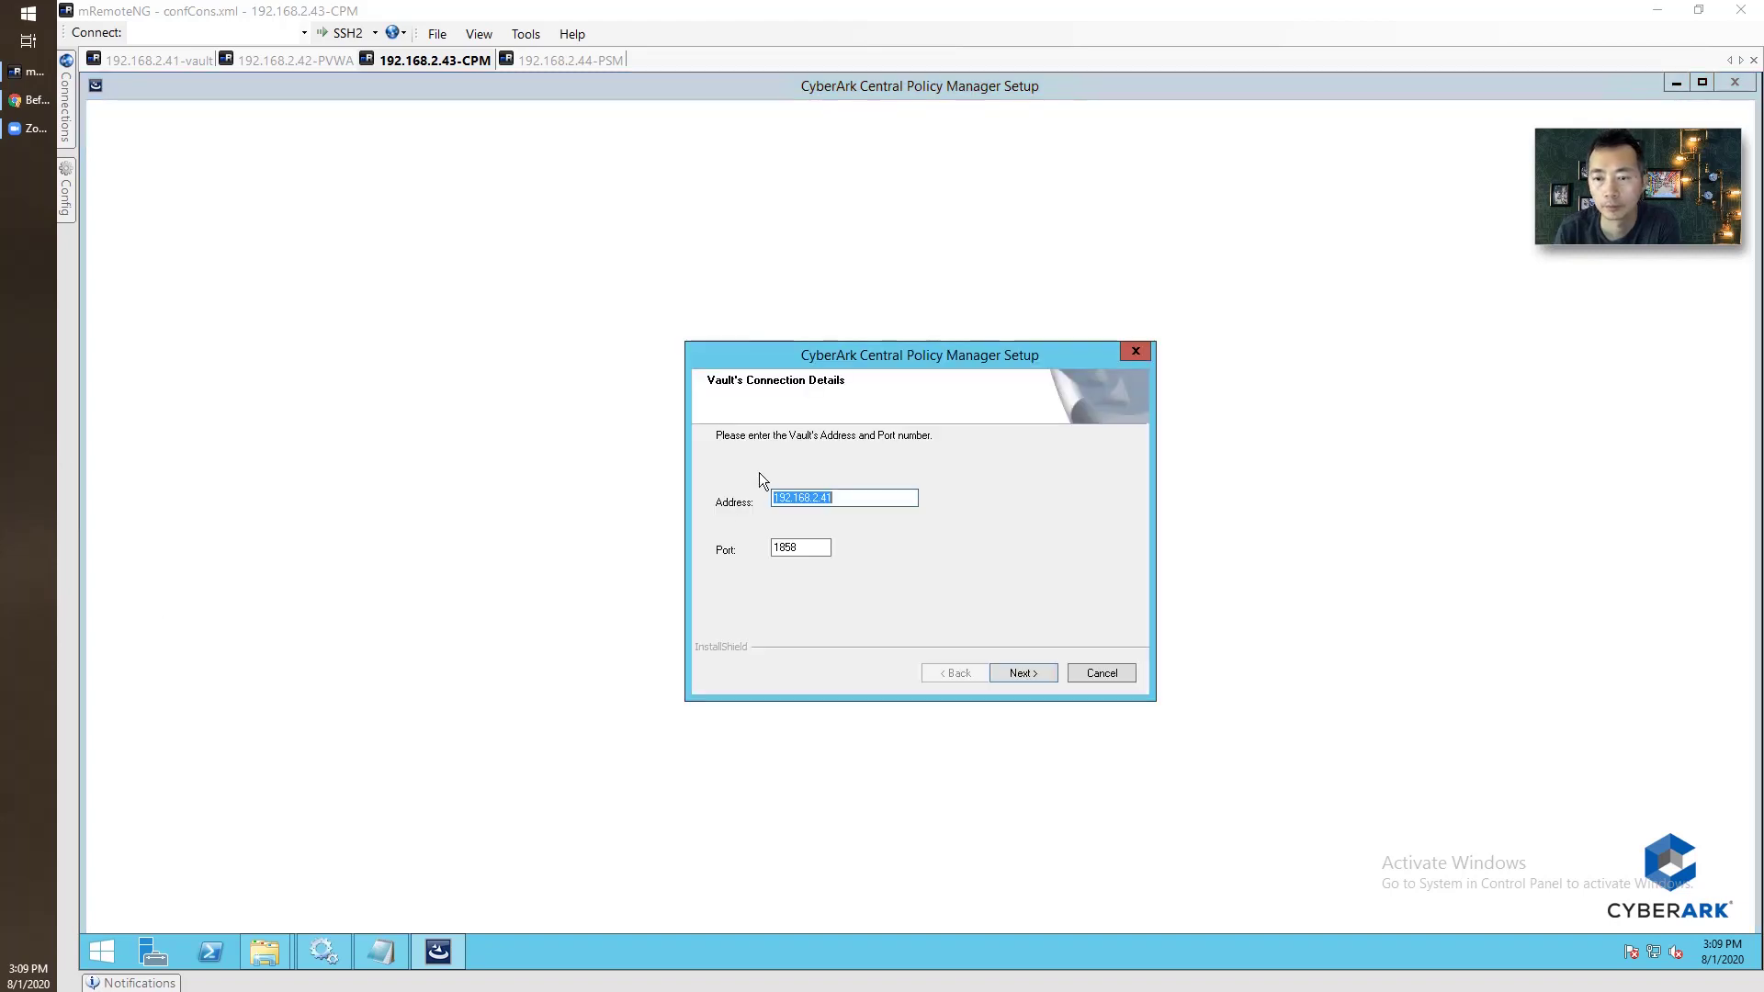
pyautogui.click(1024, 673)
pyautogui.click(815, 548)
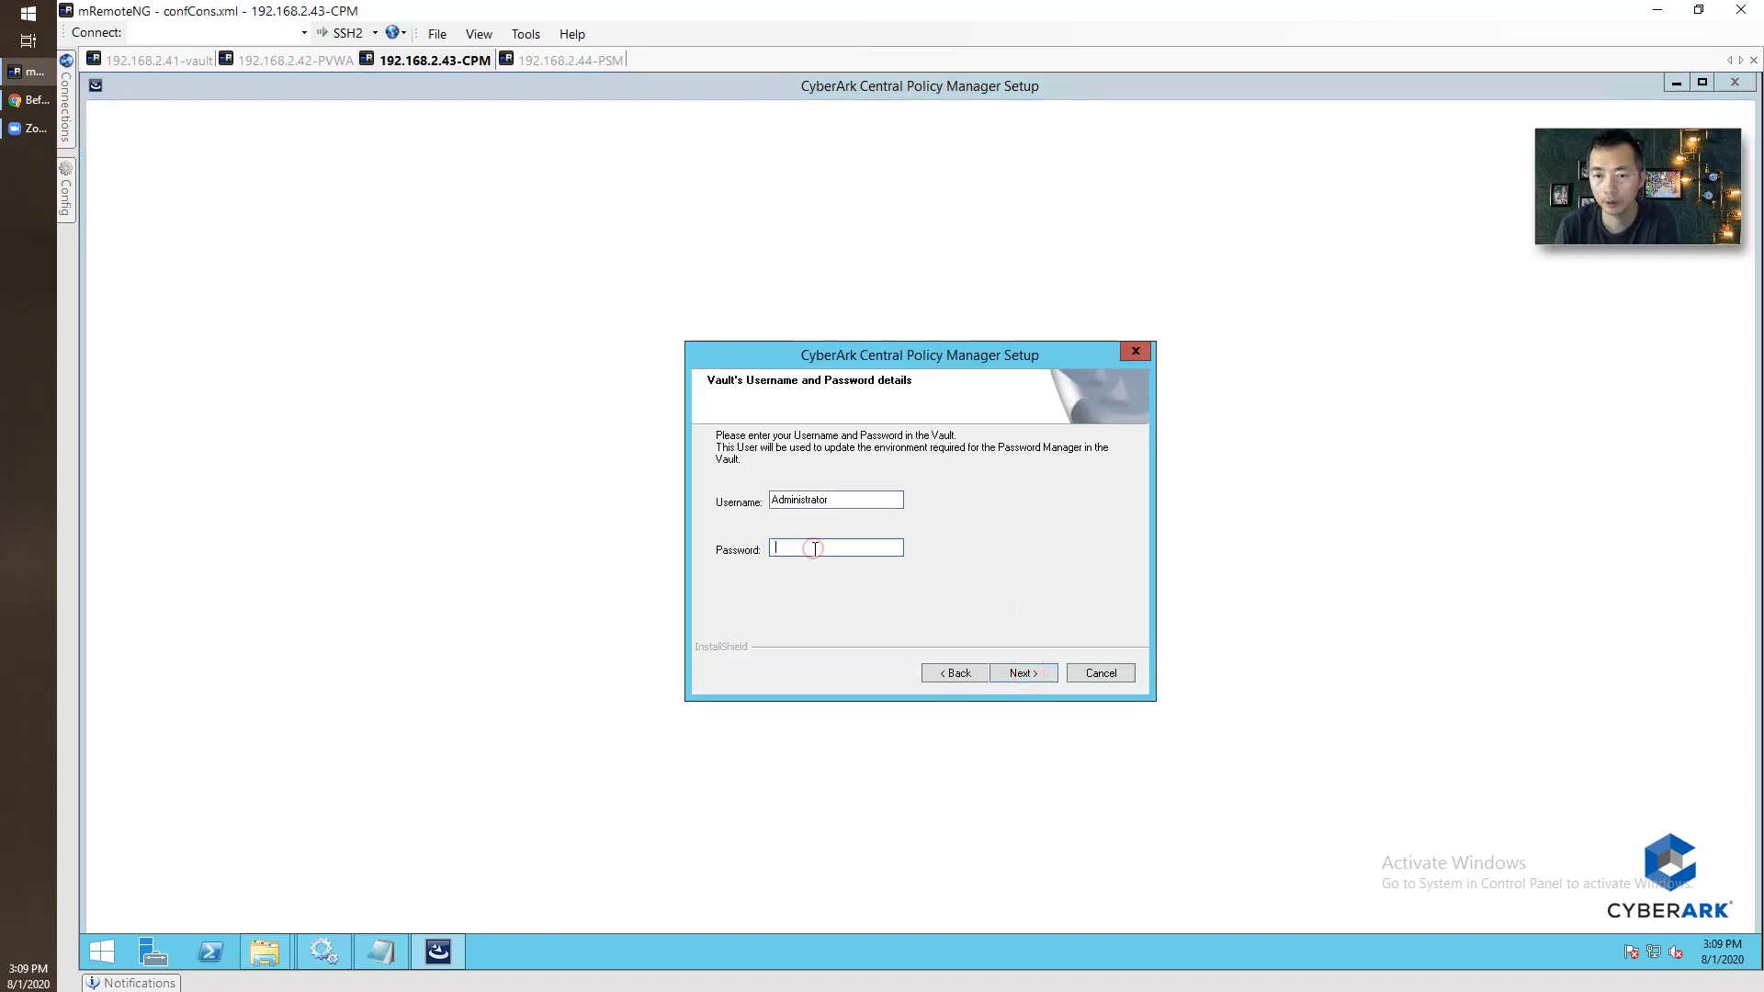
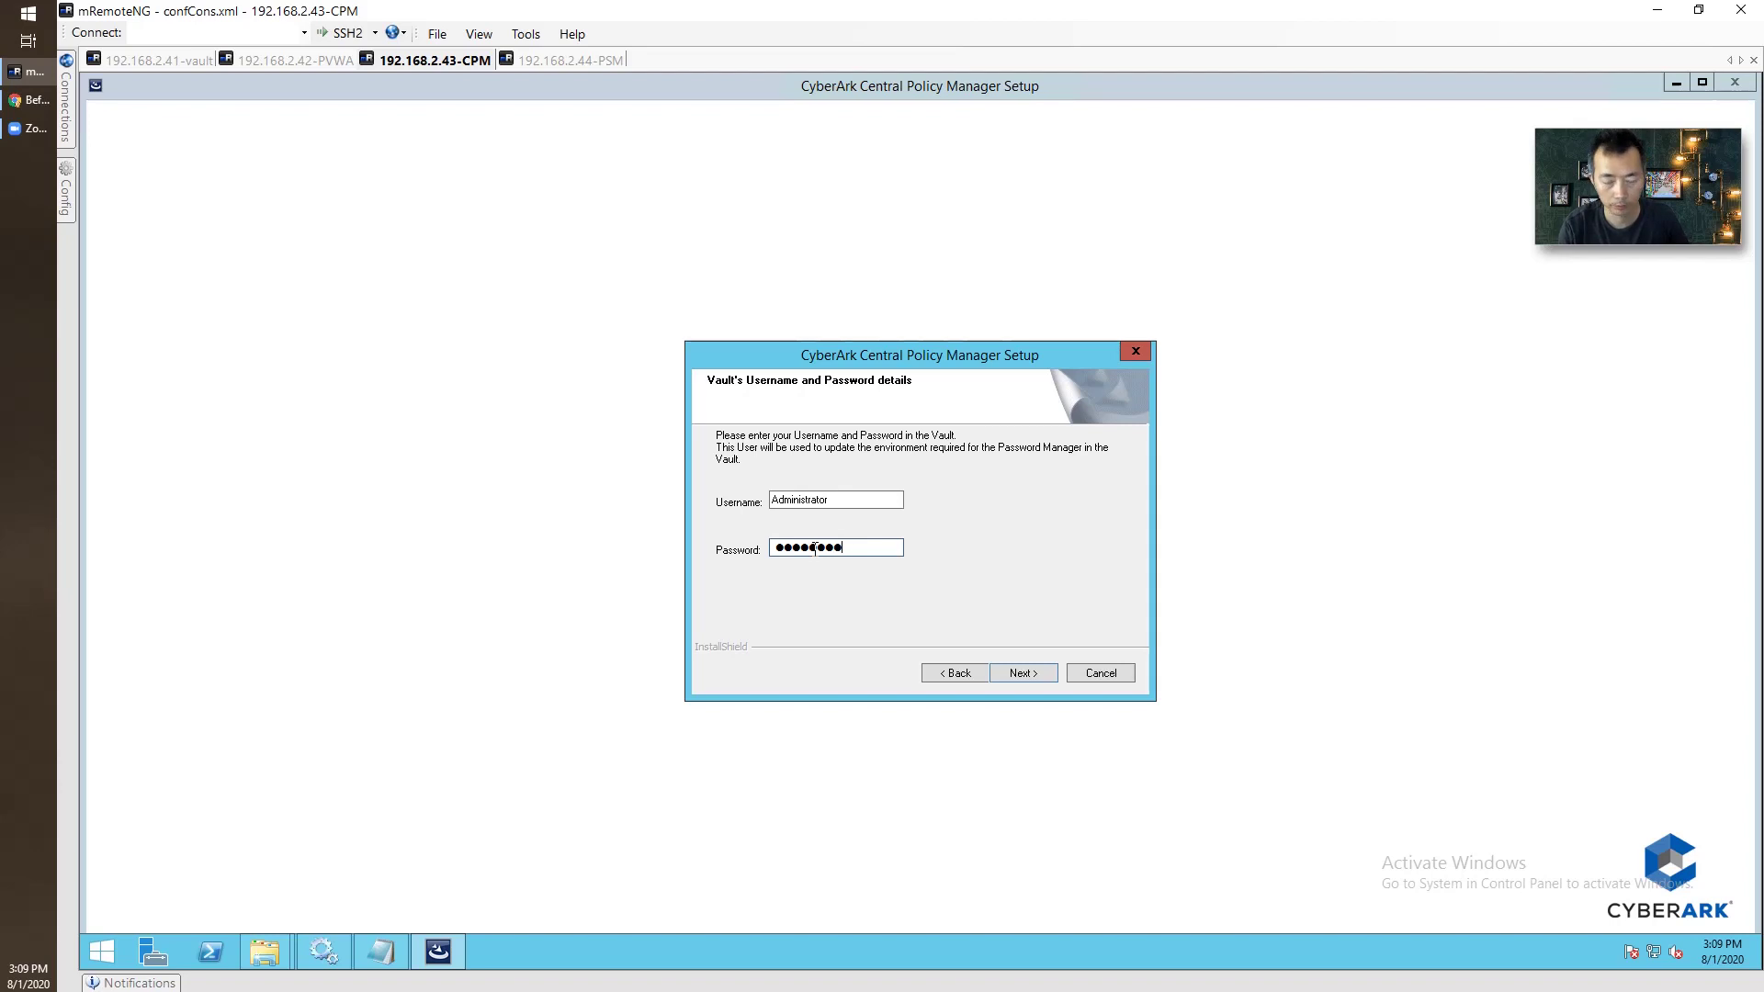
pyautogui.press('BackSpace')
pyautogui.press('BackSpace')
pyautogui.press('BackSpace')
pyautogui.press('BackSpace')
pyautogui.press('BackSpace')
pyautogui.press('BackSpace')
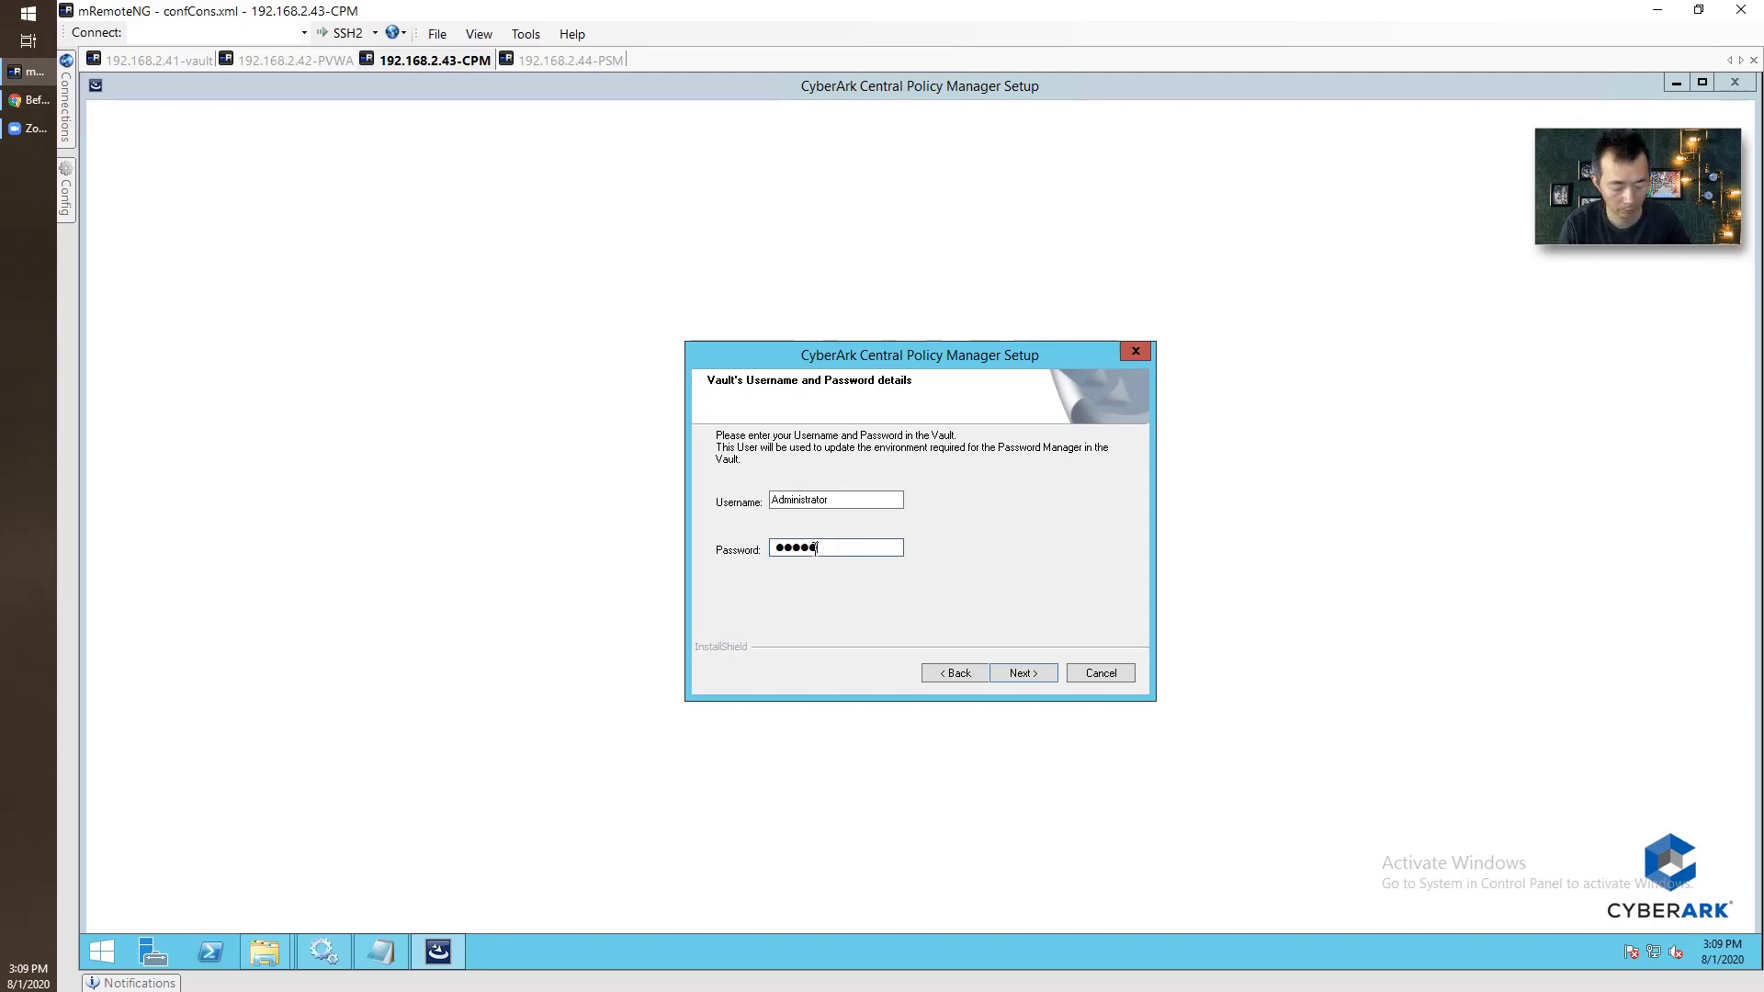
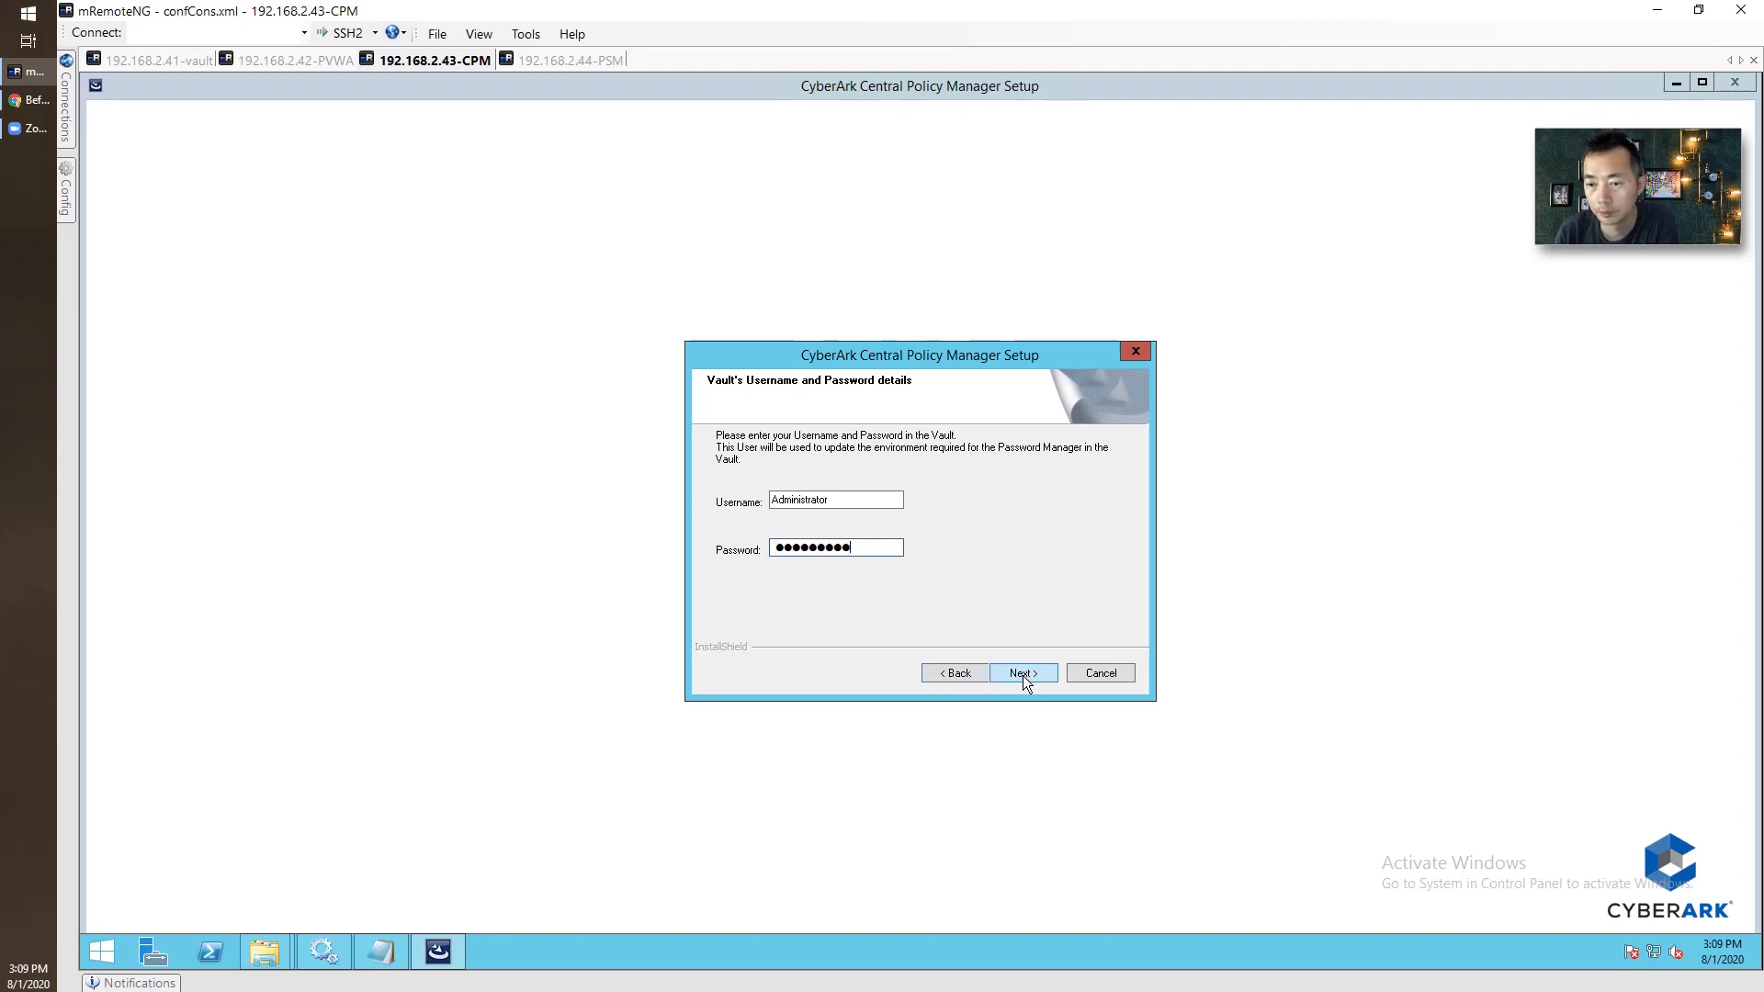
pyautogui.click(1022, 675)
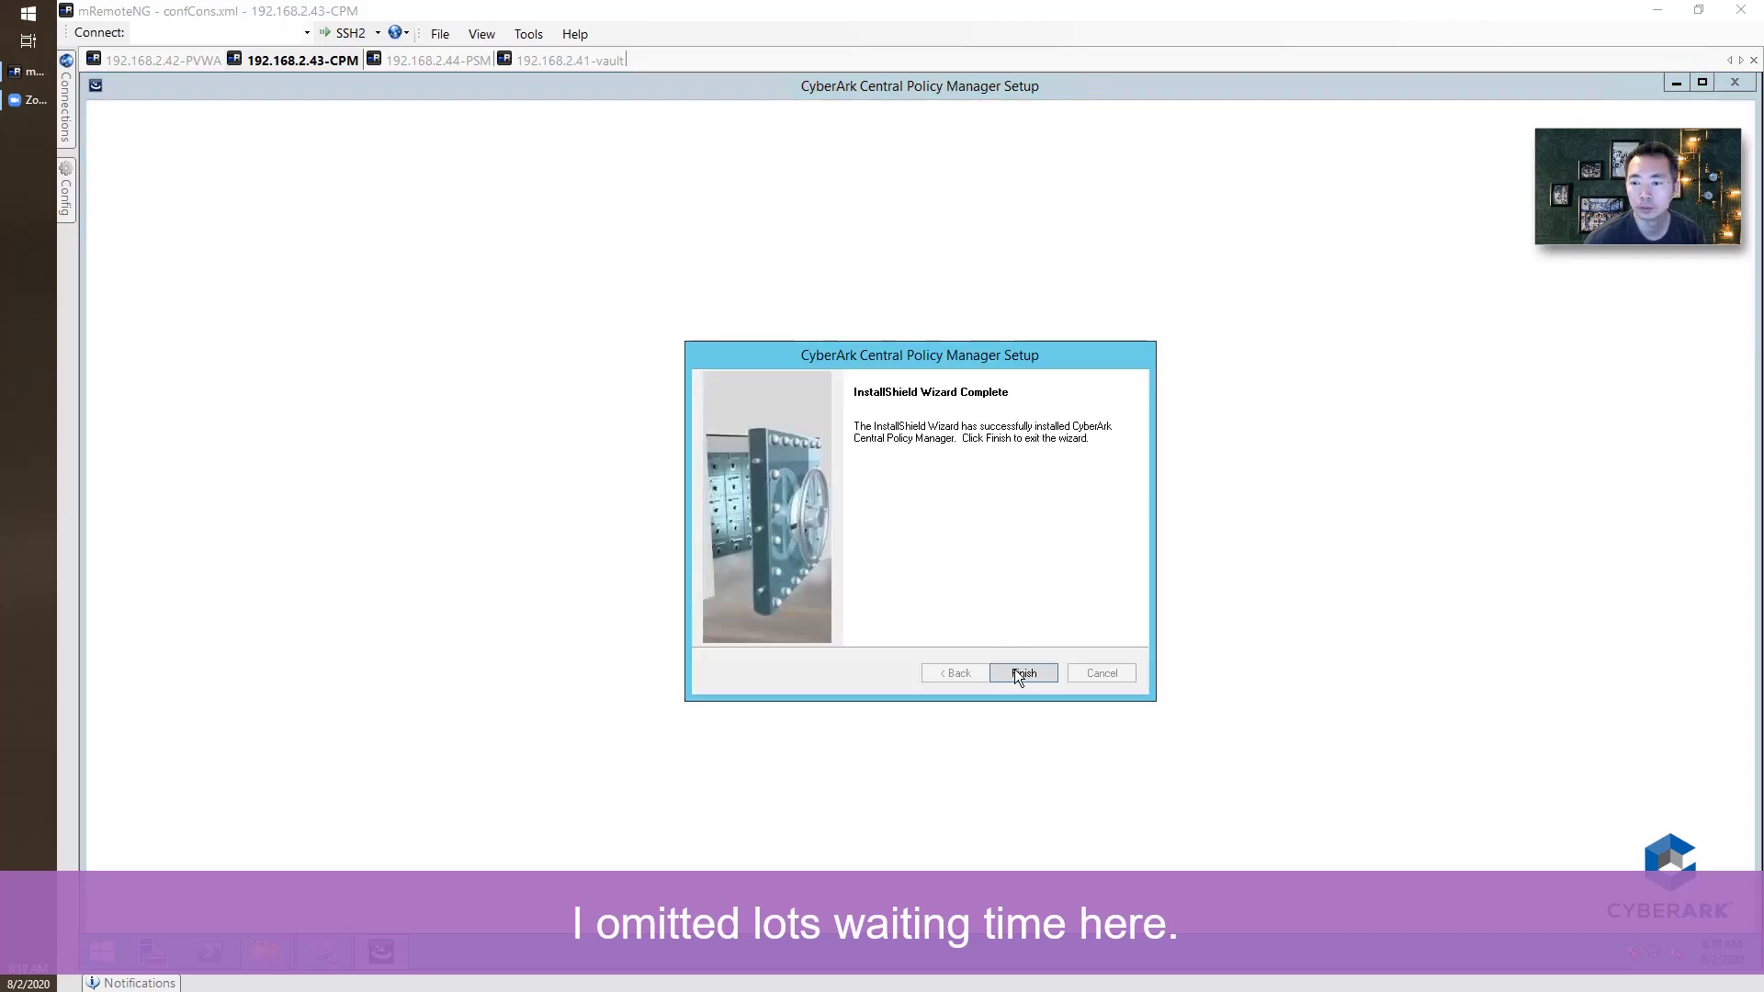
# Close the finished wizard and sign in to the Password Vault in Chrome as administrator.
pyautogui.click(1018, 670)
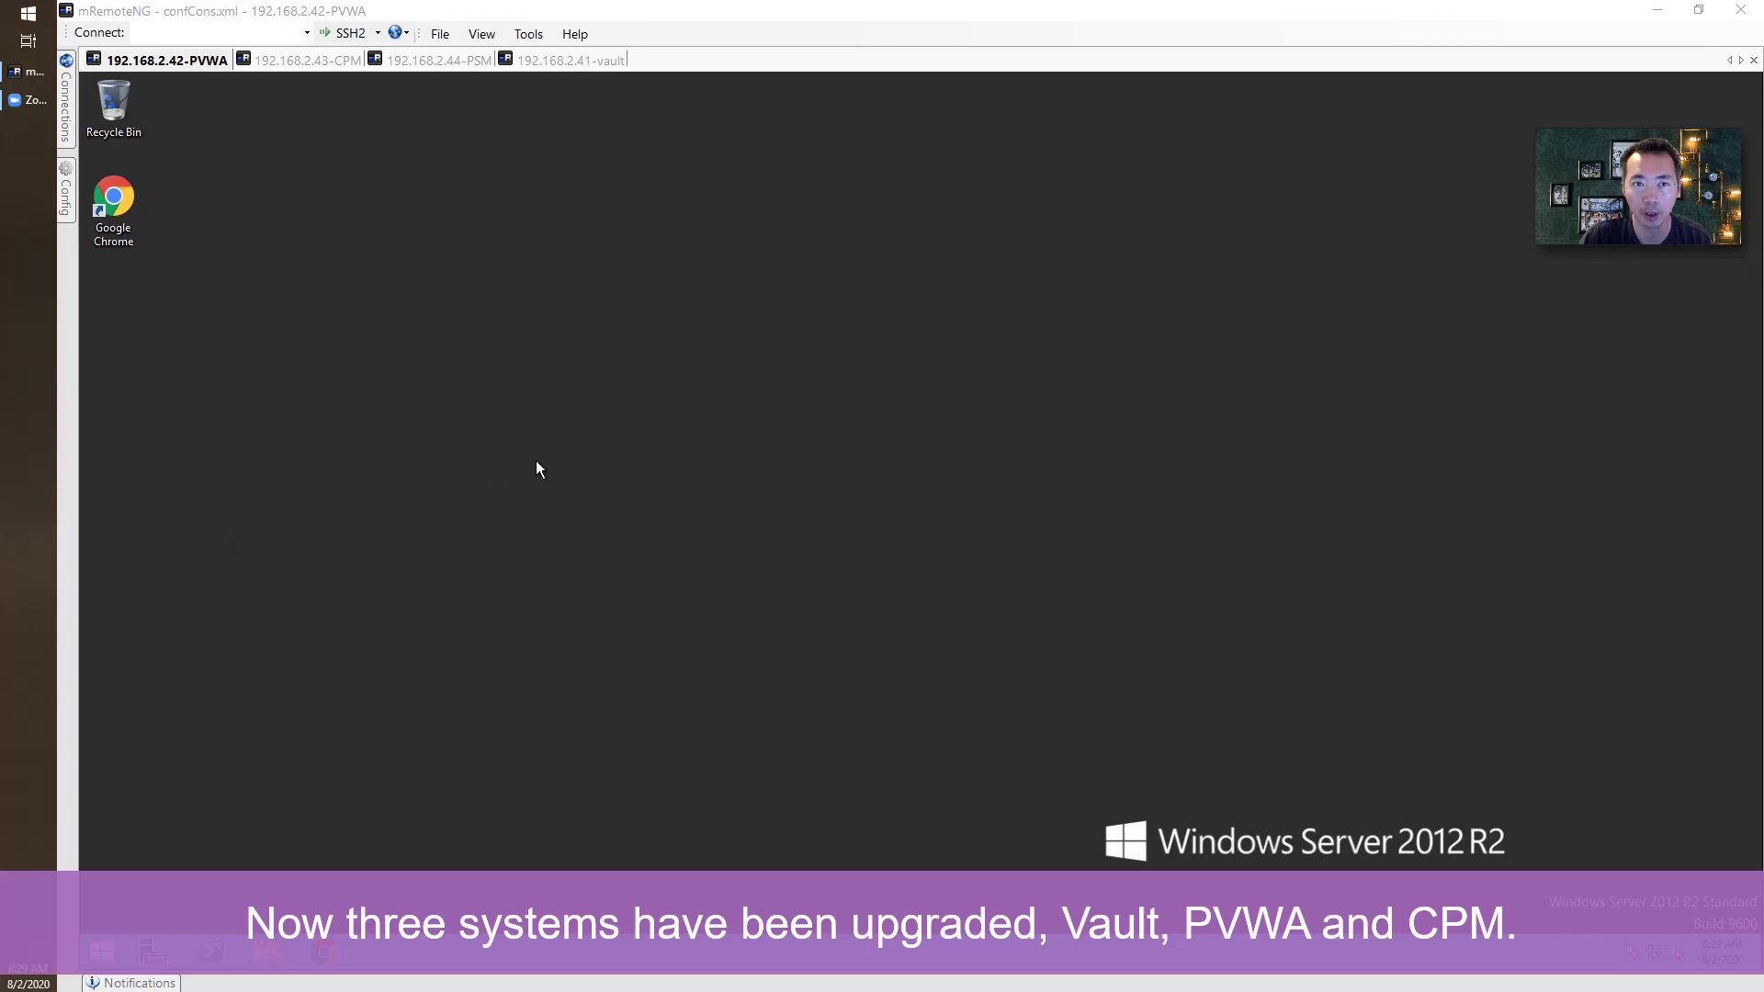
pyautogui.doubleClick(128, 213)
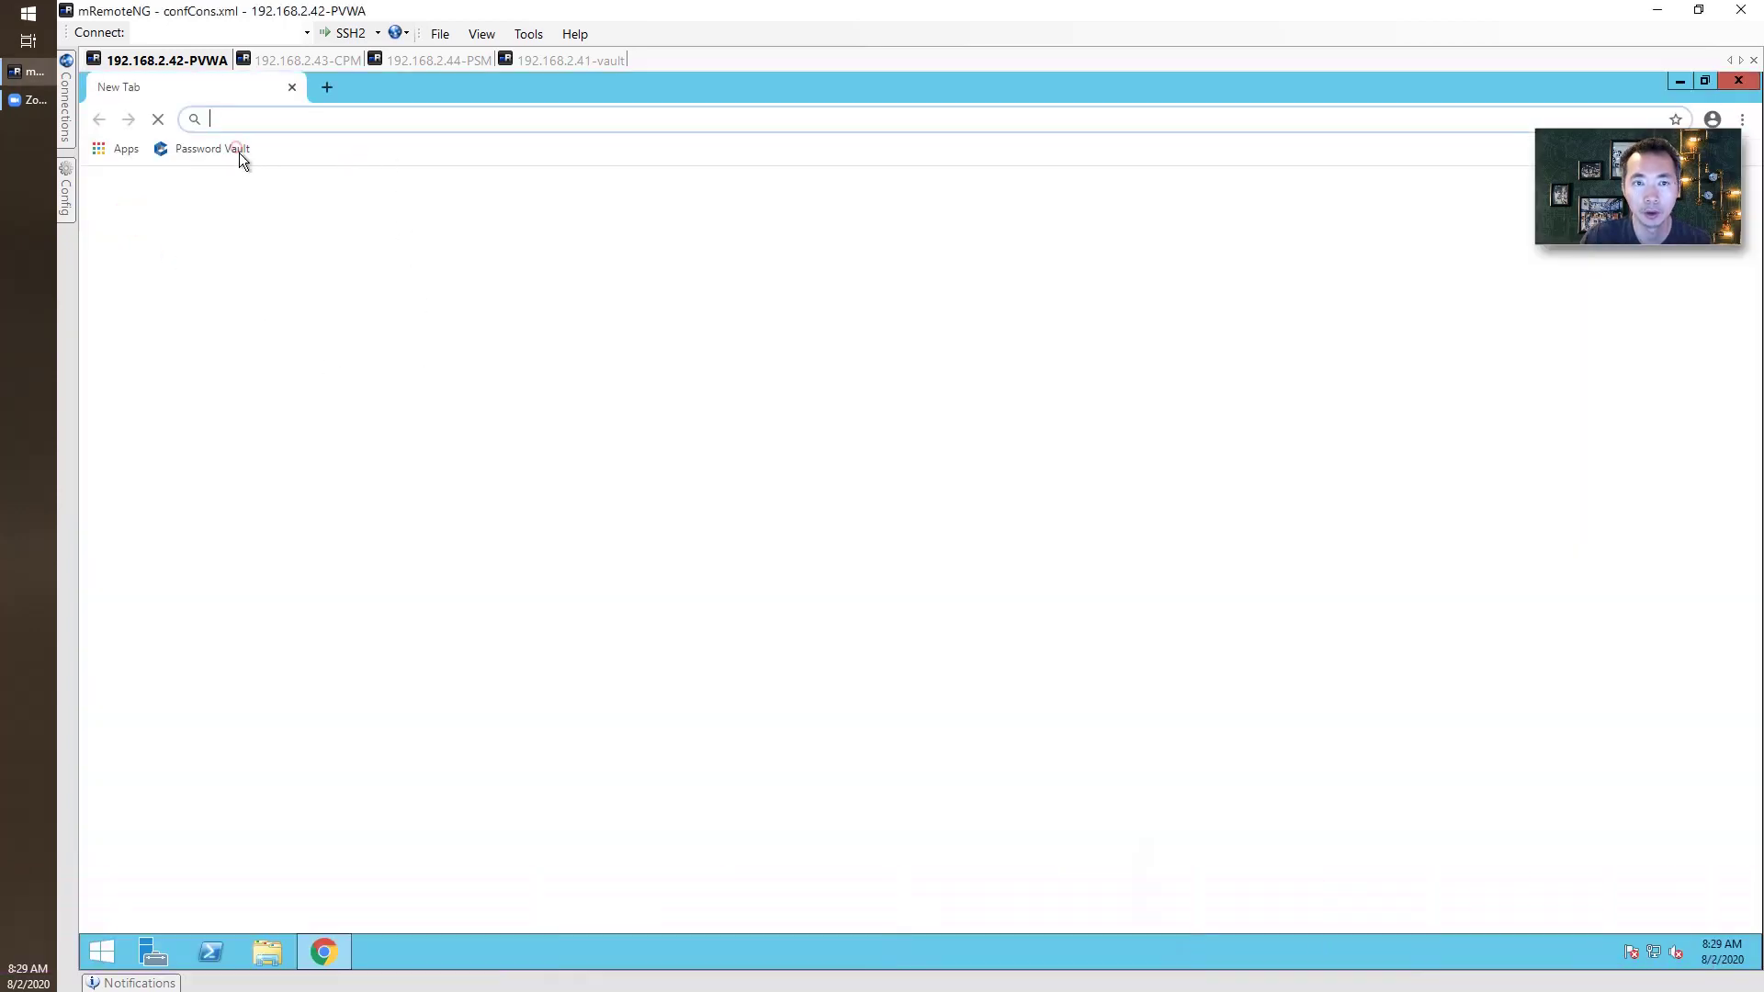
pyautogui.click(237, 150)
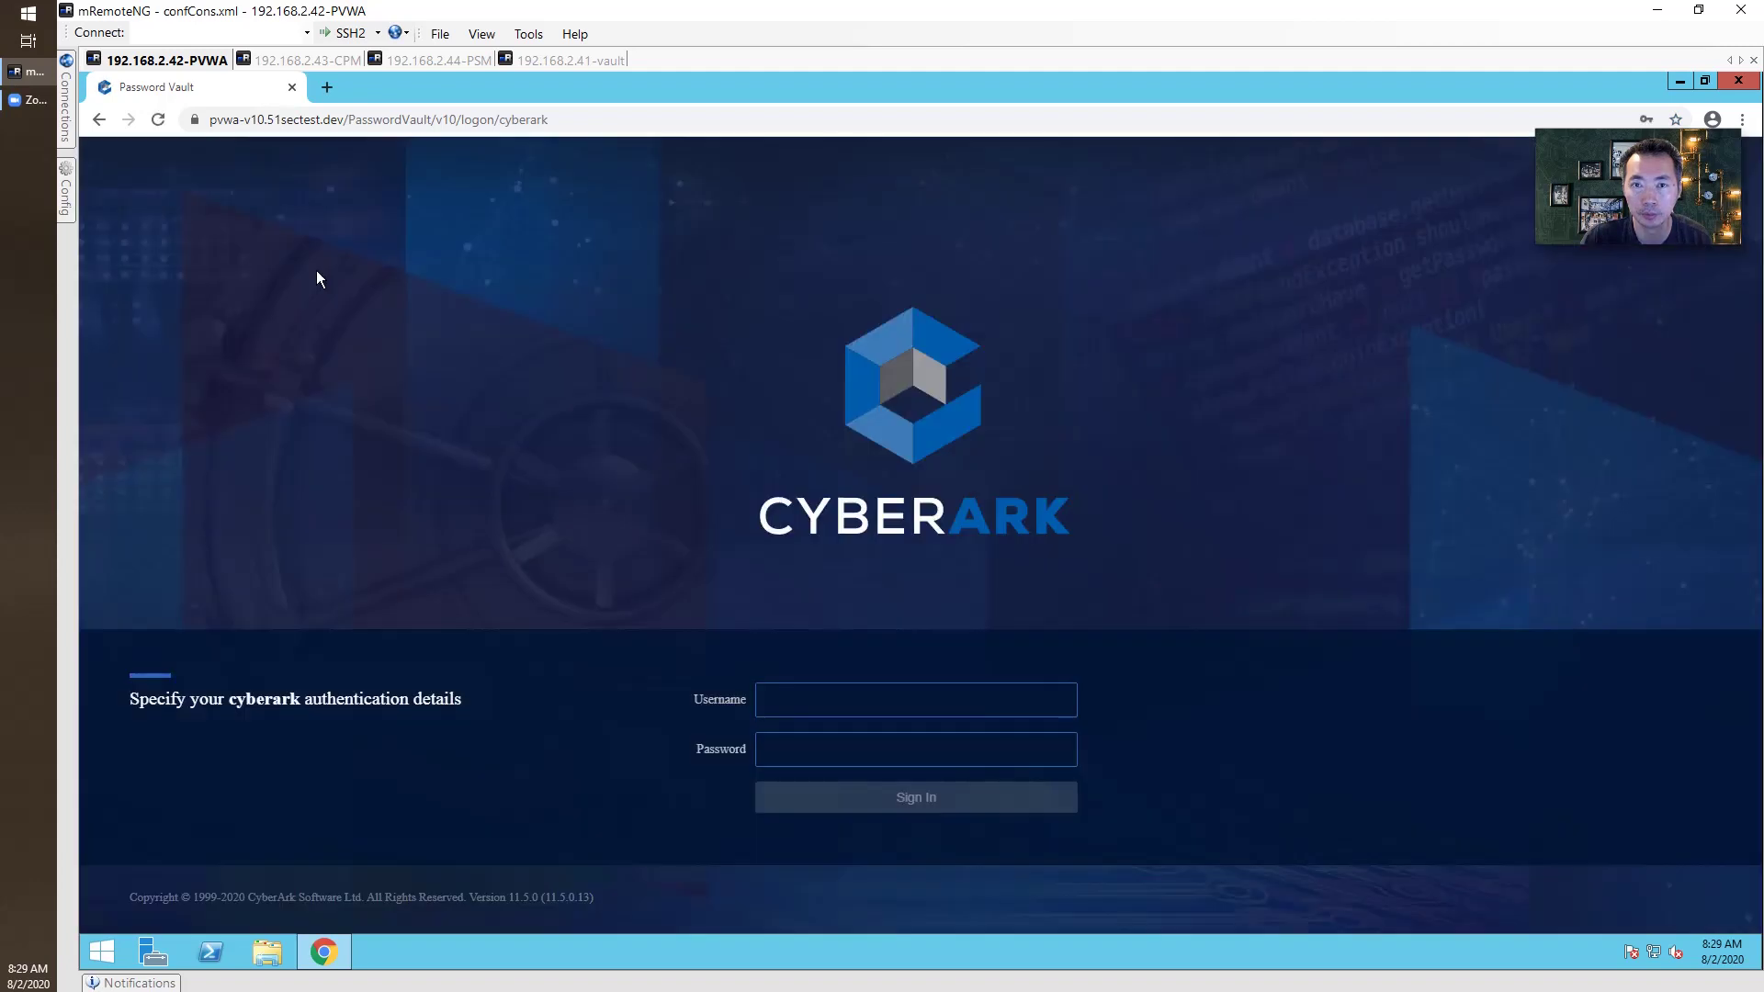
pyautogui.click(812, 687)
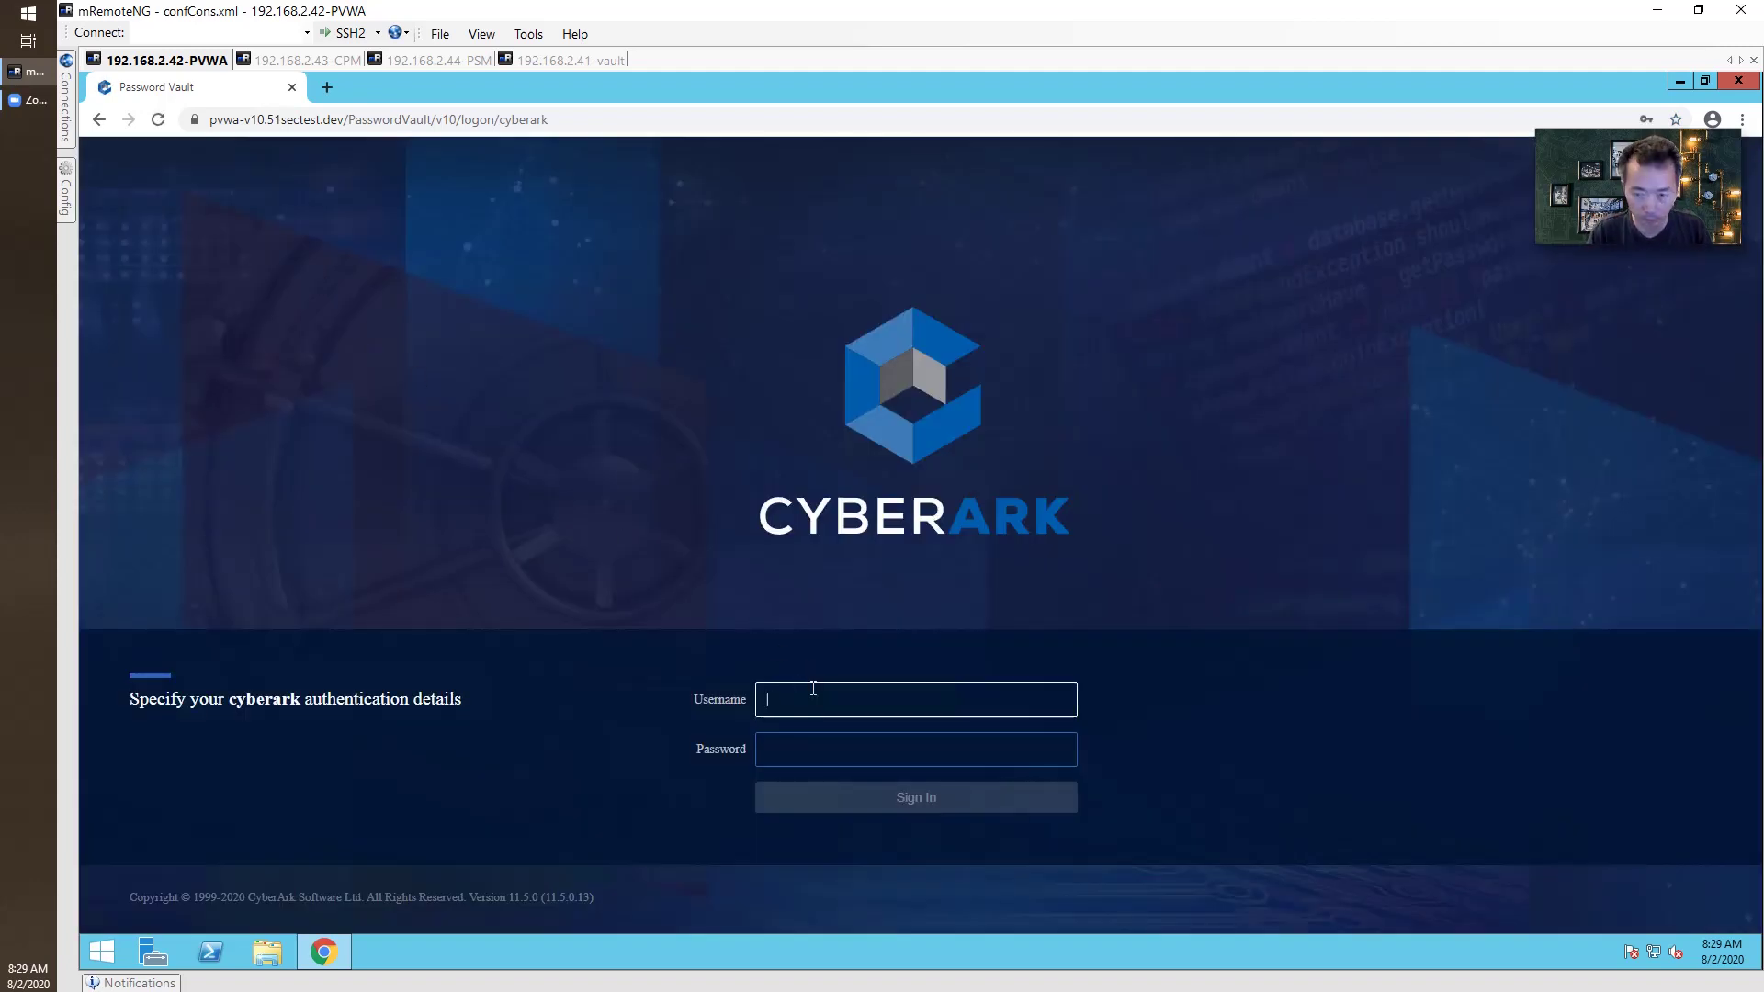
pyautogui.write('administrator')
pyautogui.press('Tab')
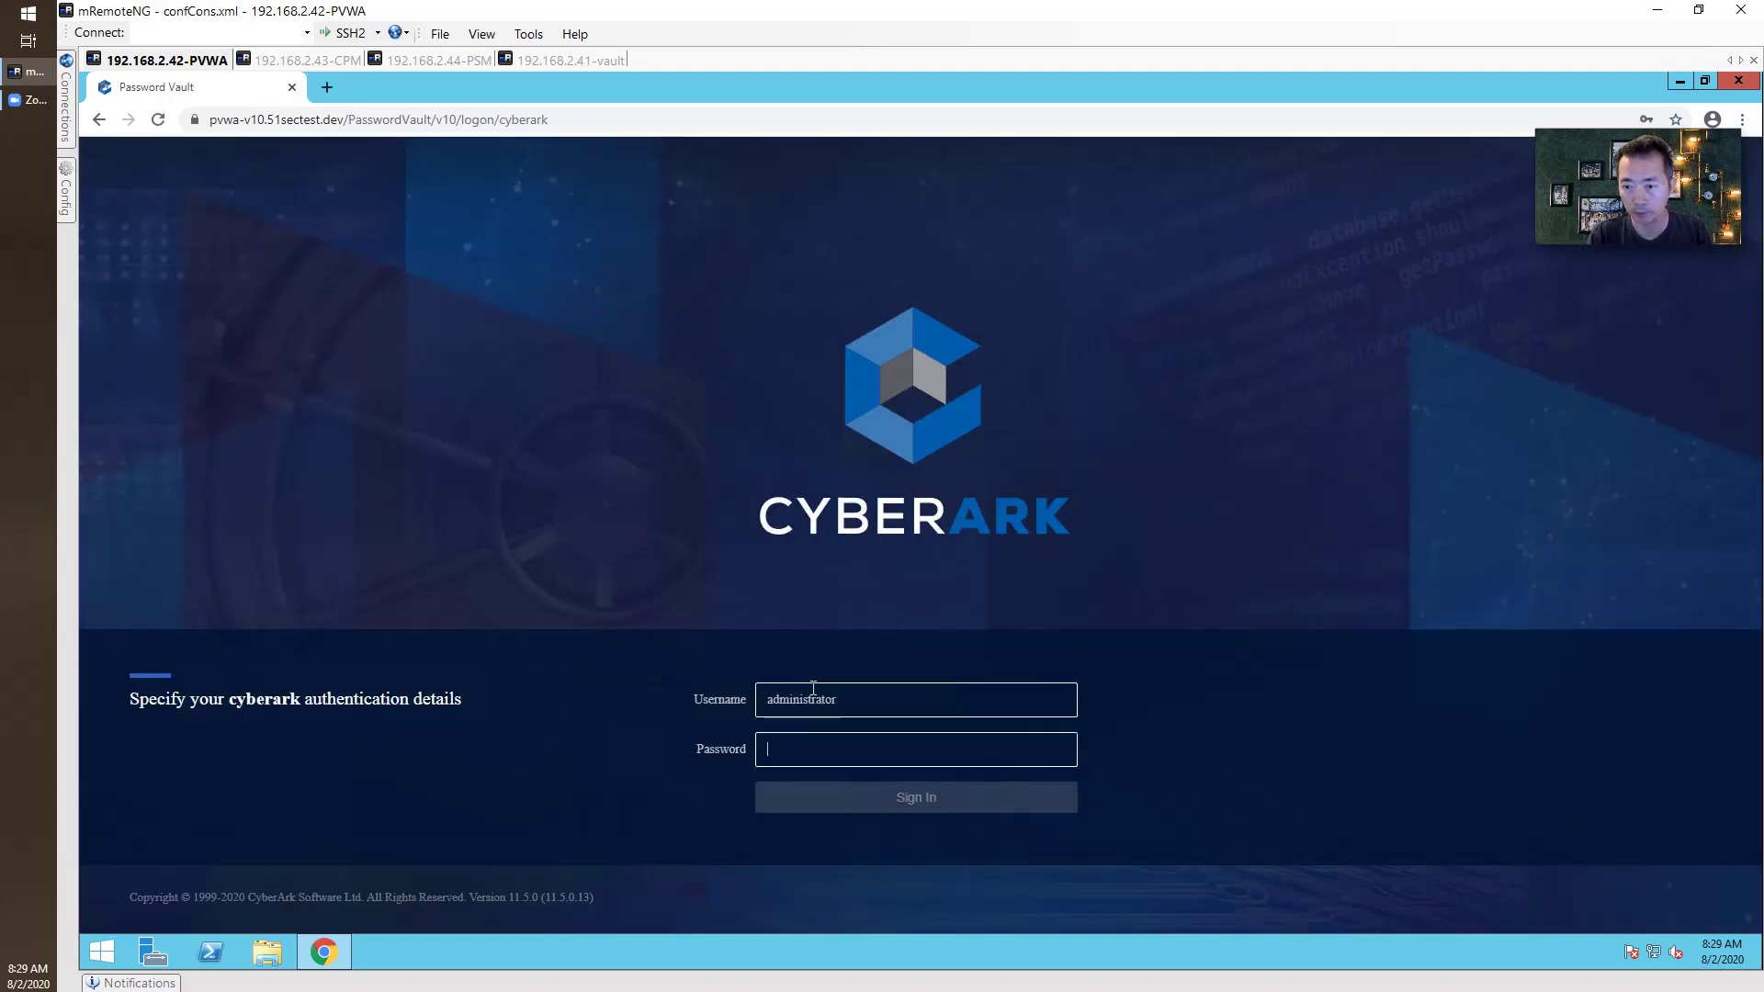
pyautogui.write('*****')
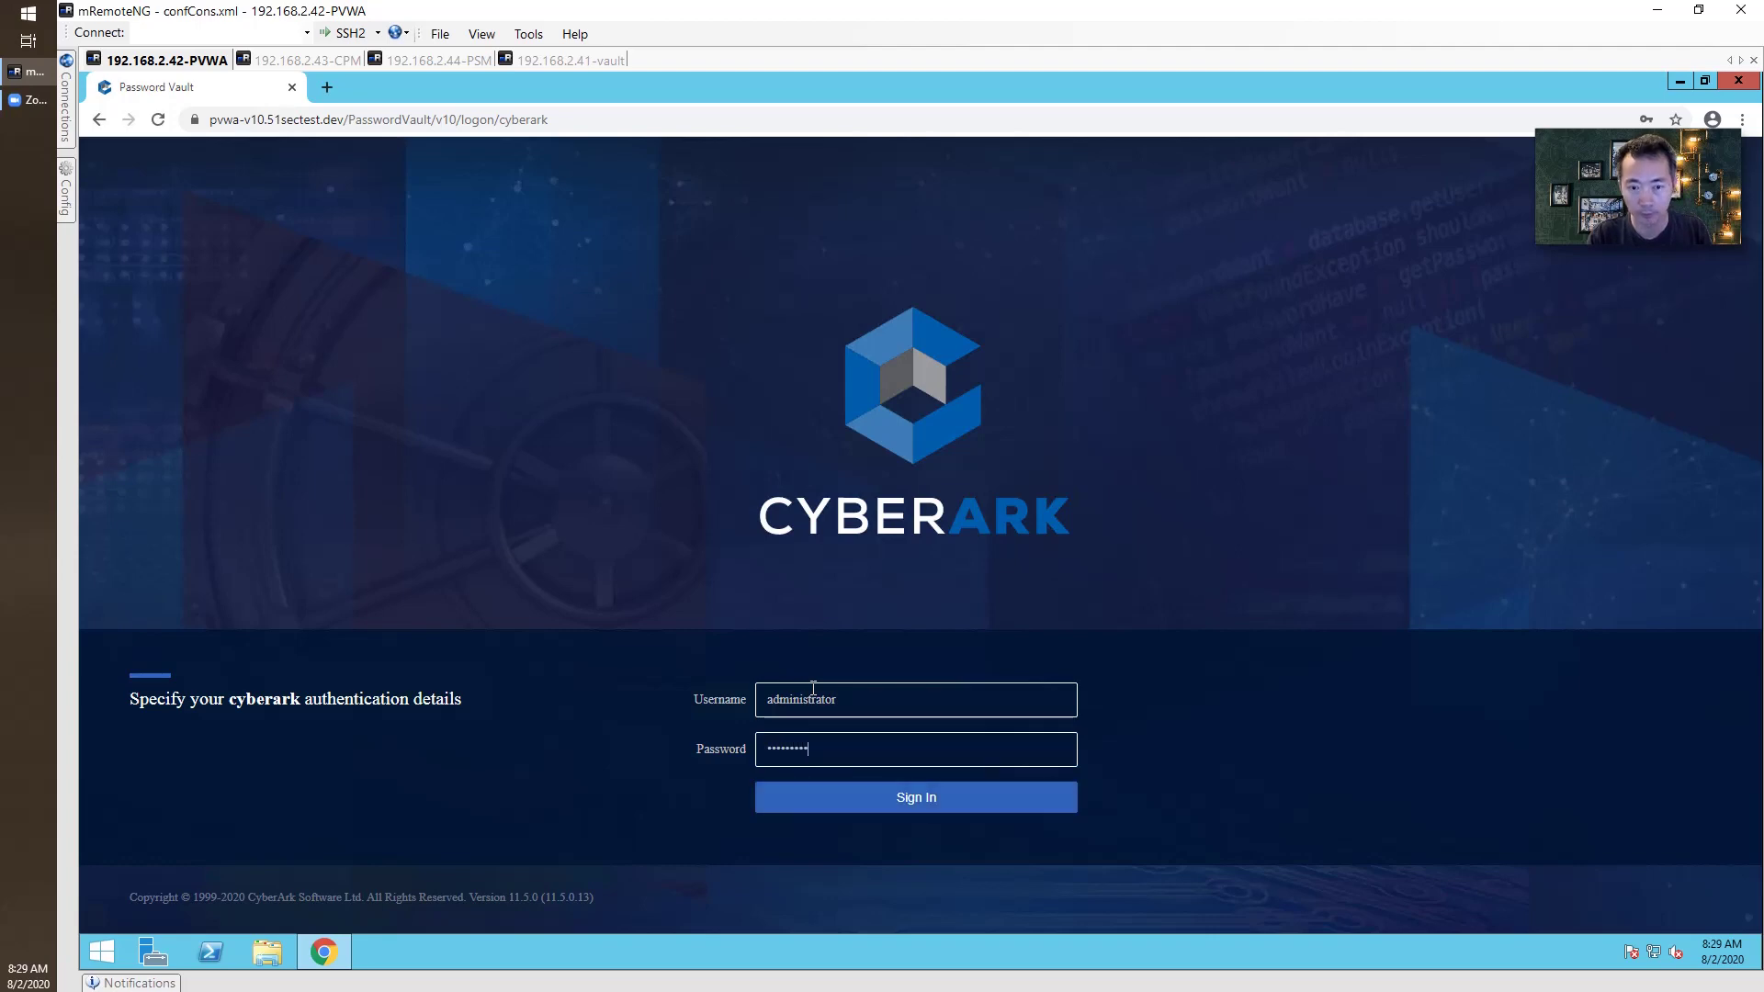
pyautogui.press('Return')
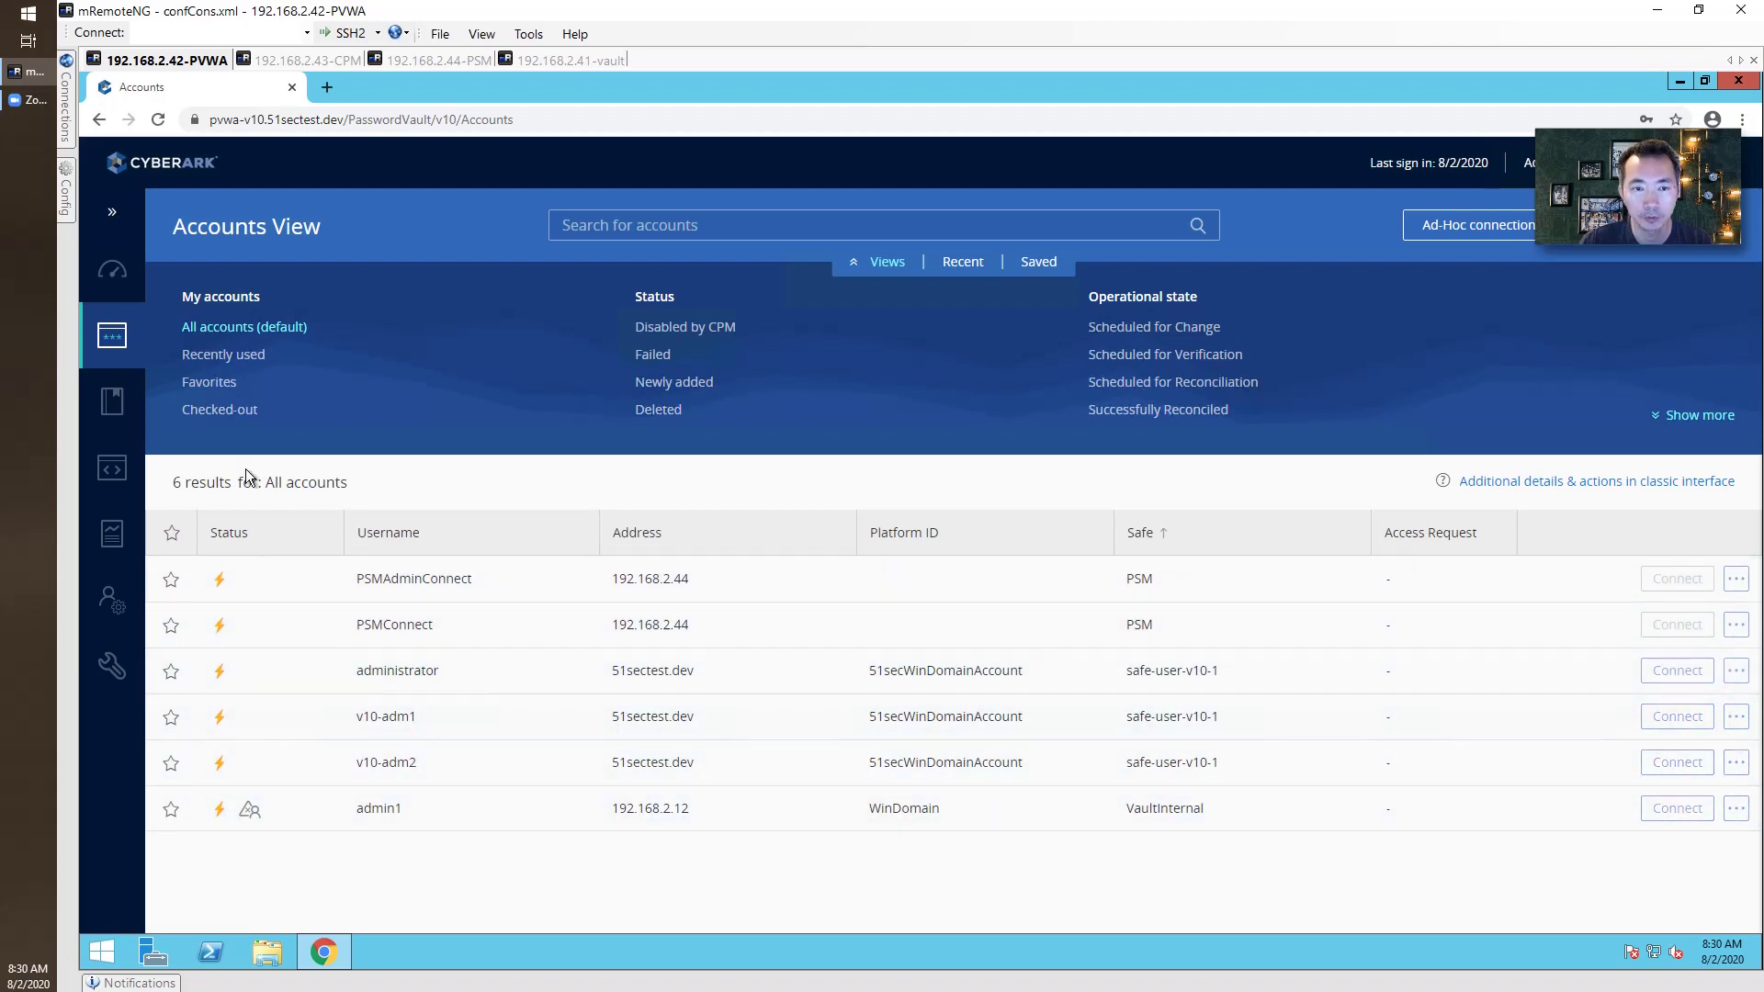
# Check System Health's PSM details, finding 192.168.2.44 disconnected, then move to the PSM server.
pyautogui.click(112, 269)
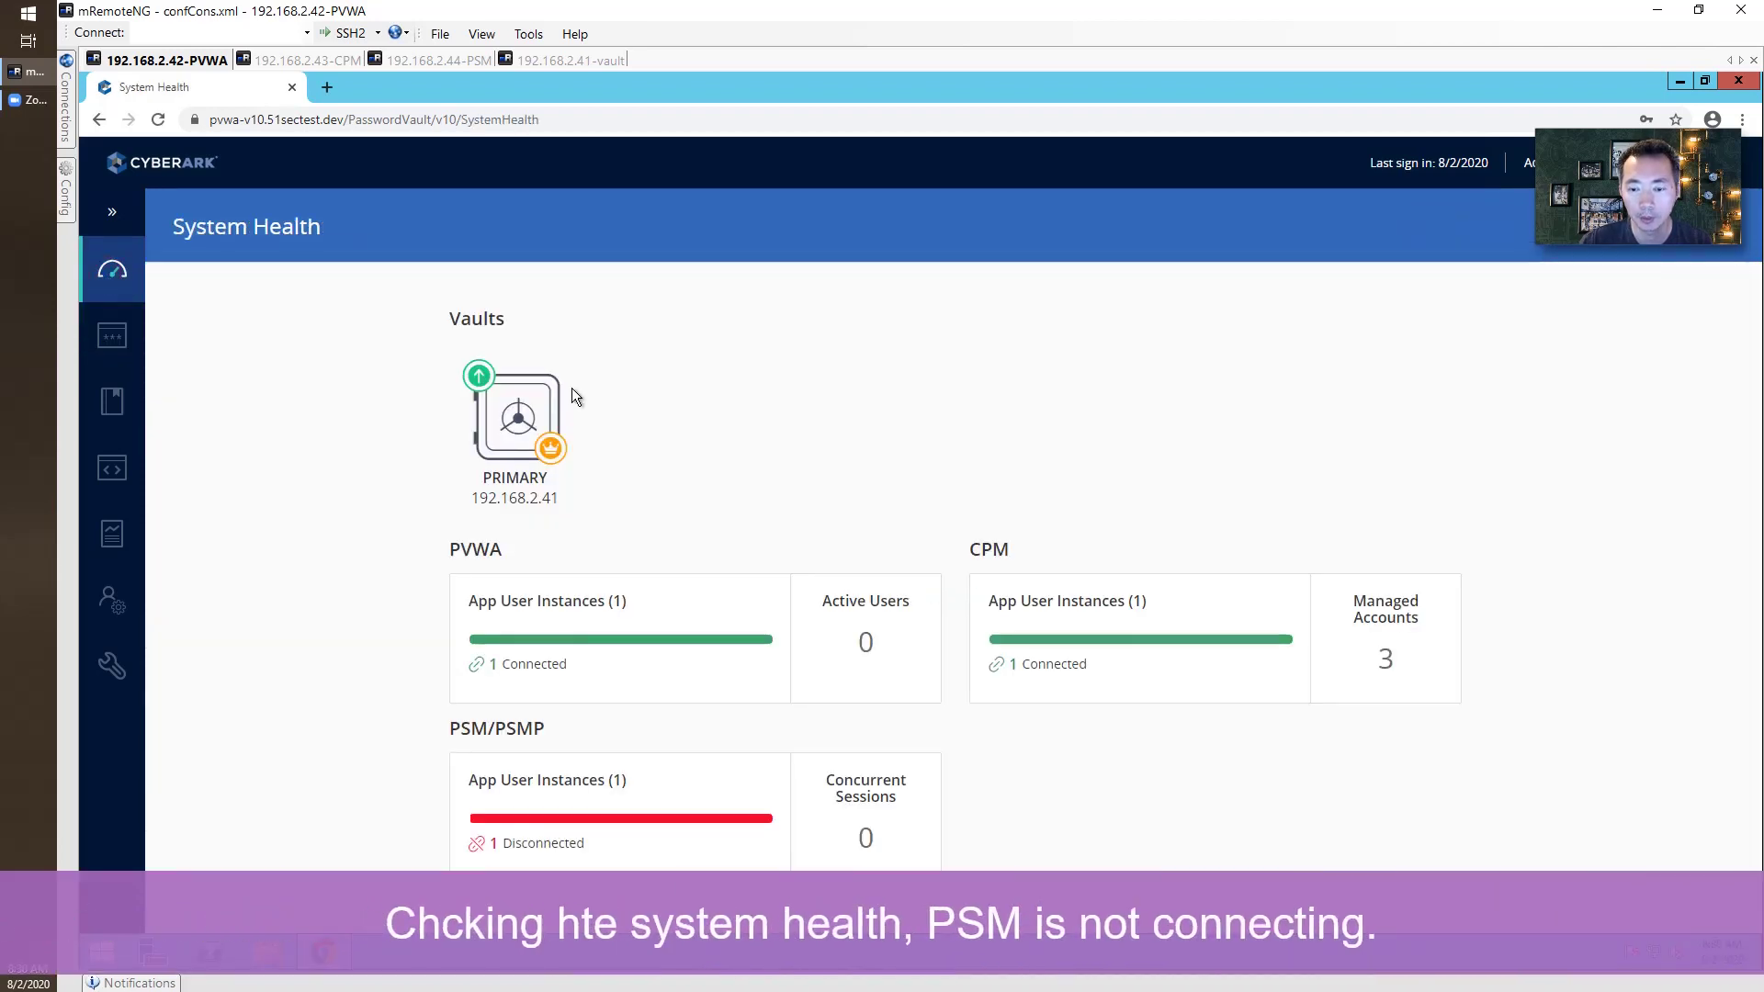
pyautogui.click(597, 792)
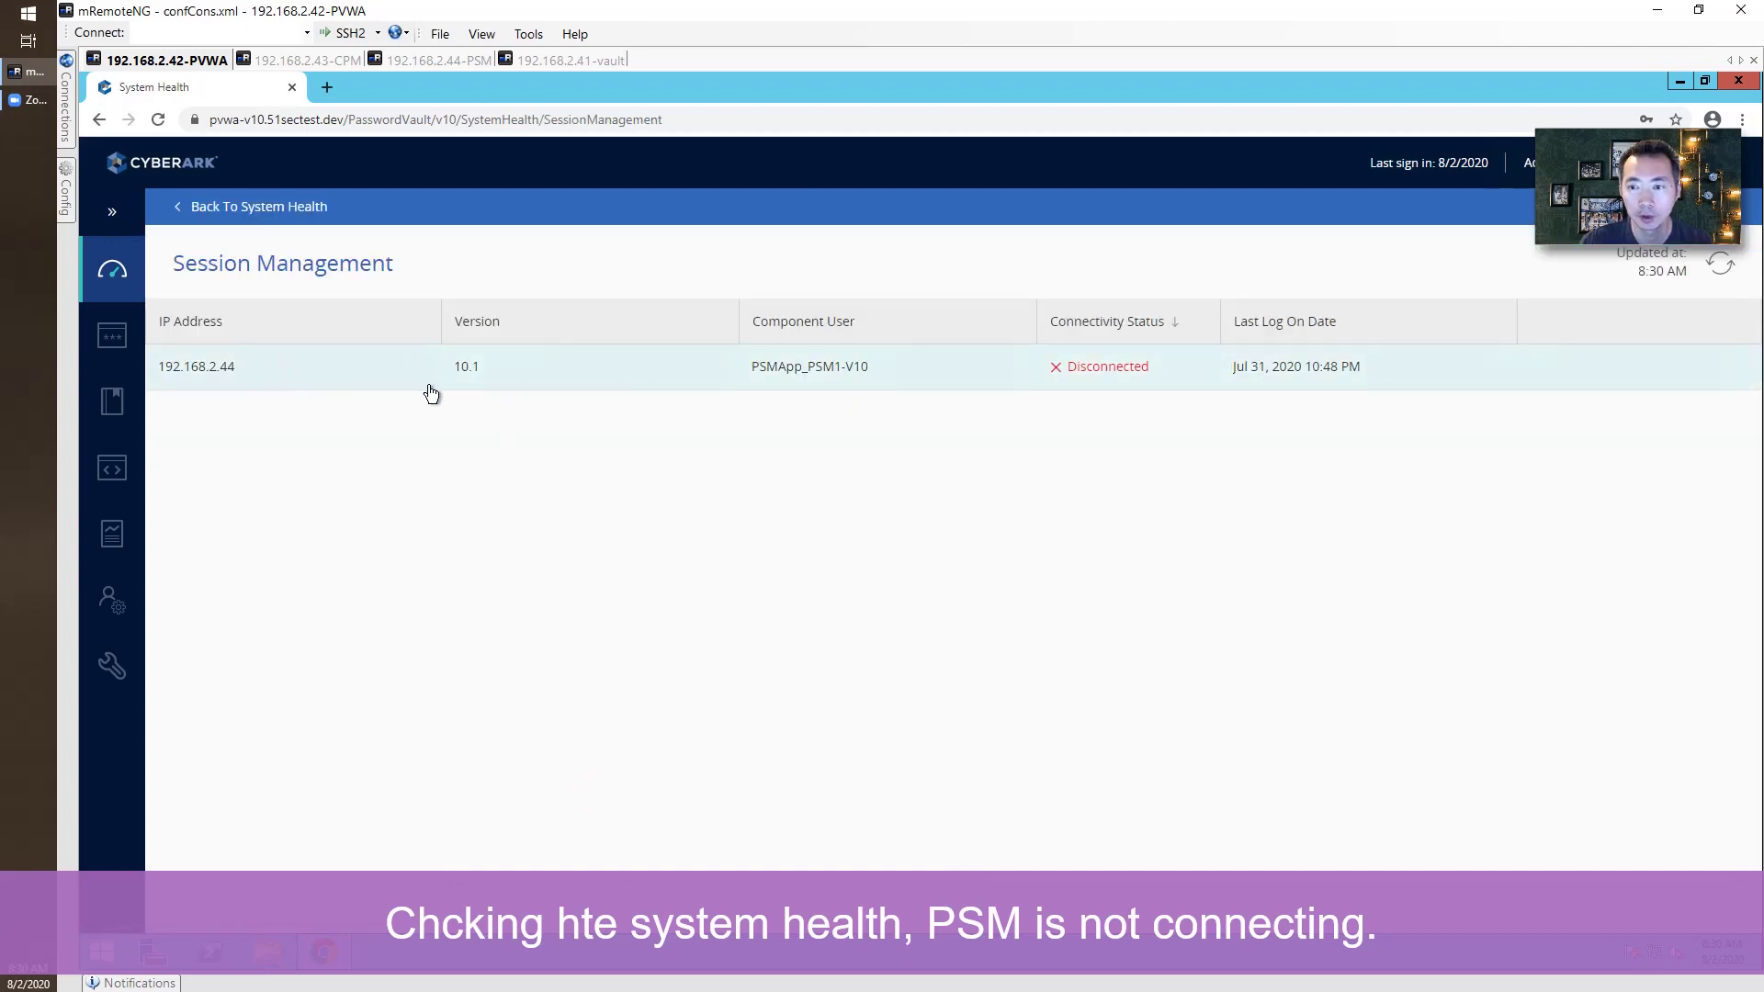
pyautogui.click(432, 60)
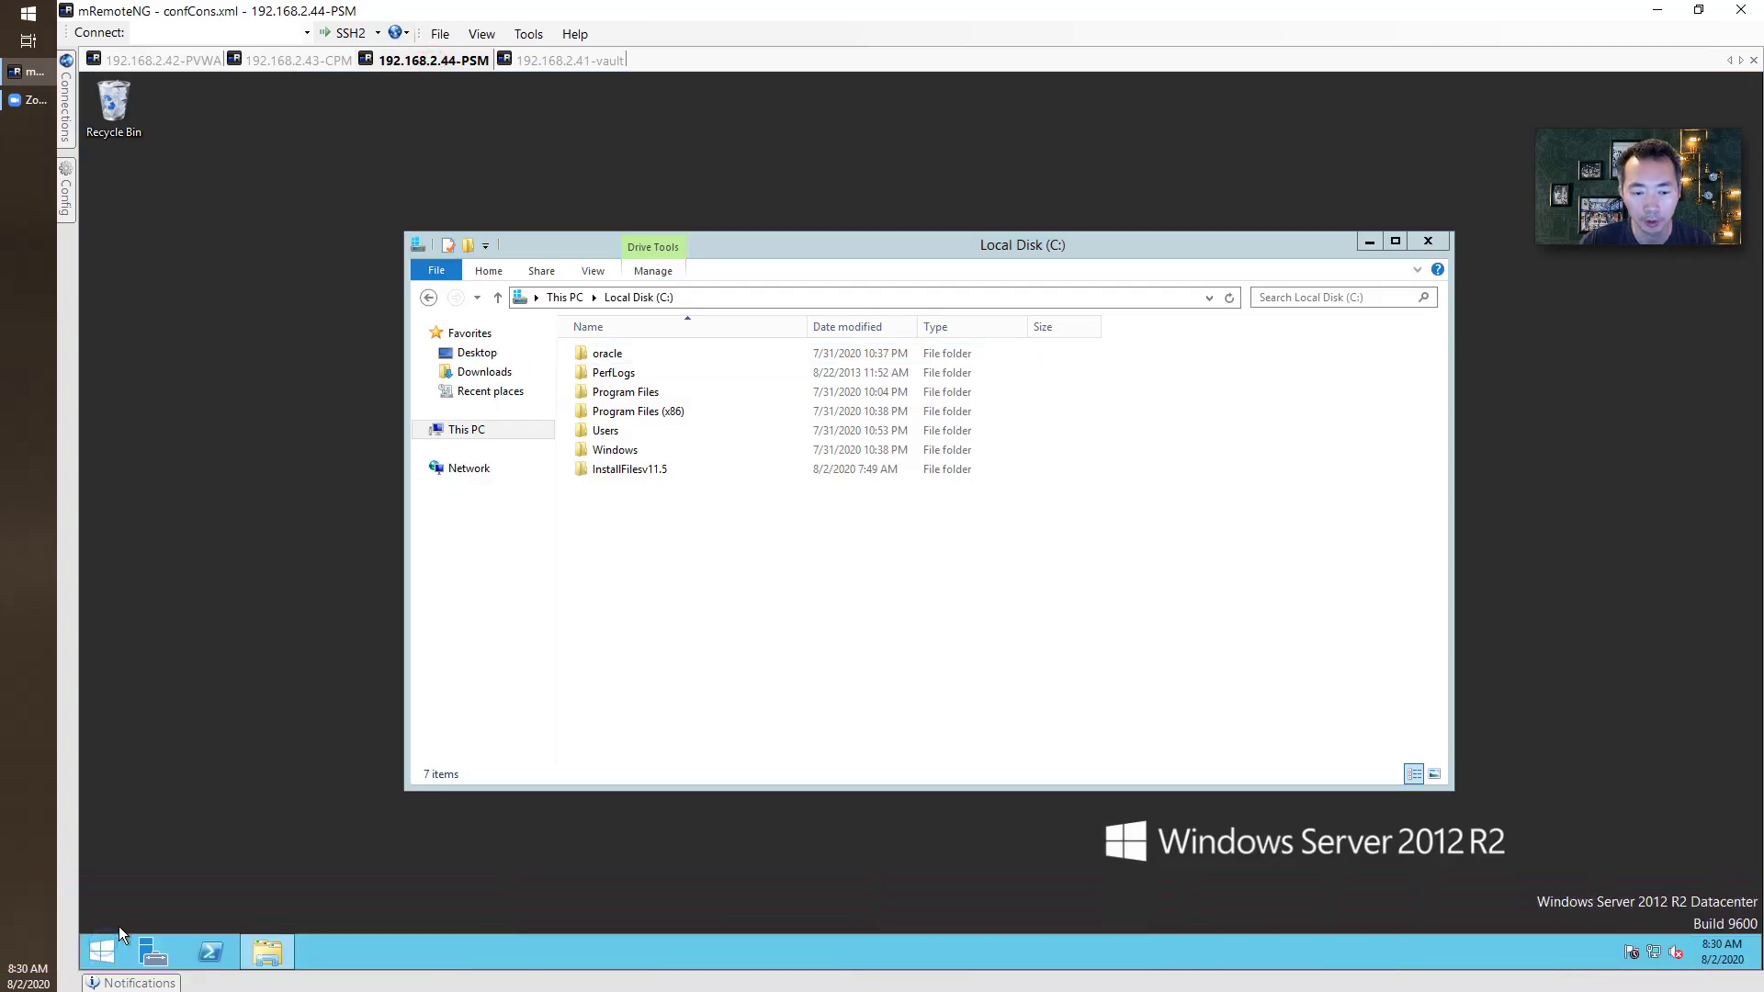
# Launch services.msc from Run and start the Cyber-Ark Privileged Session Manager service.
pyautogui.rightClick(104, 952)
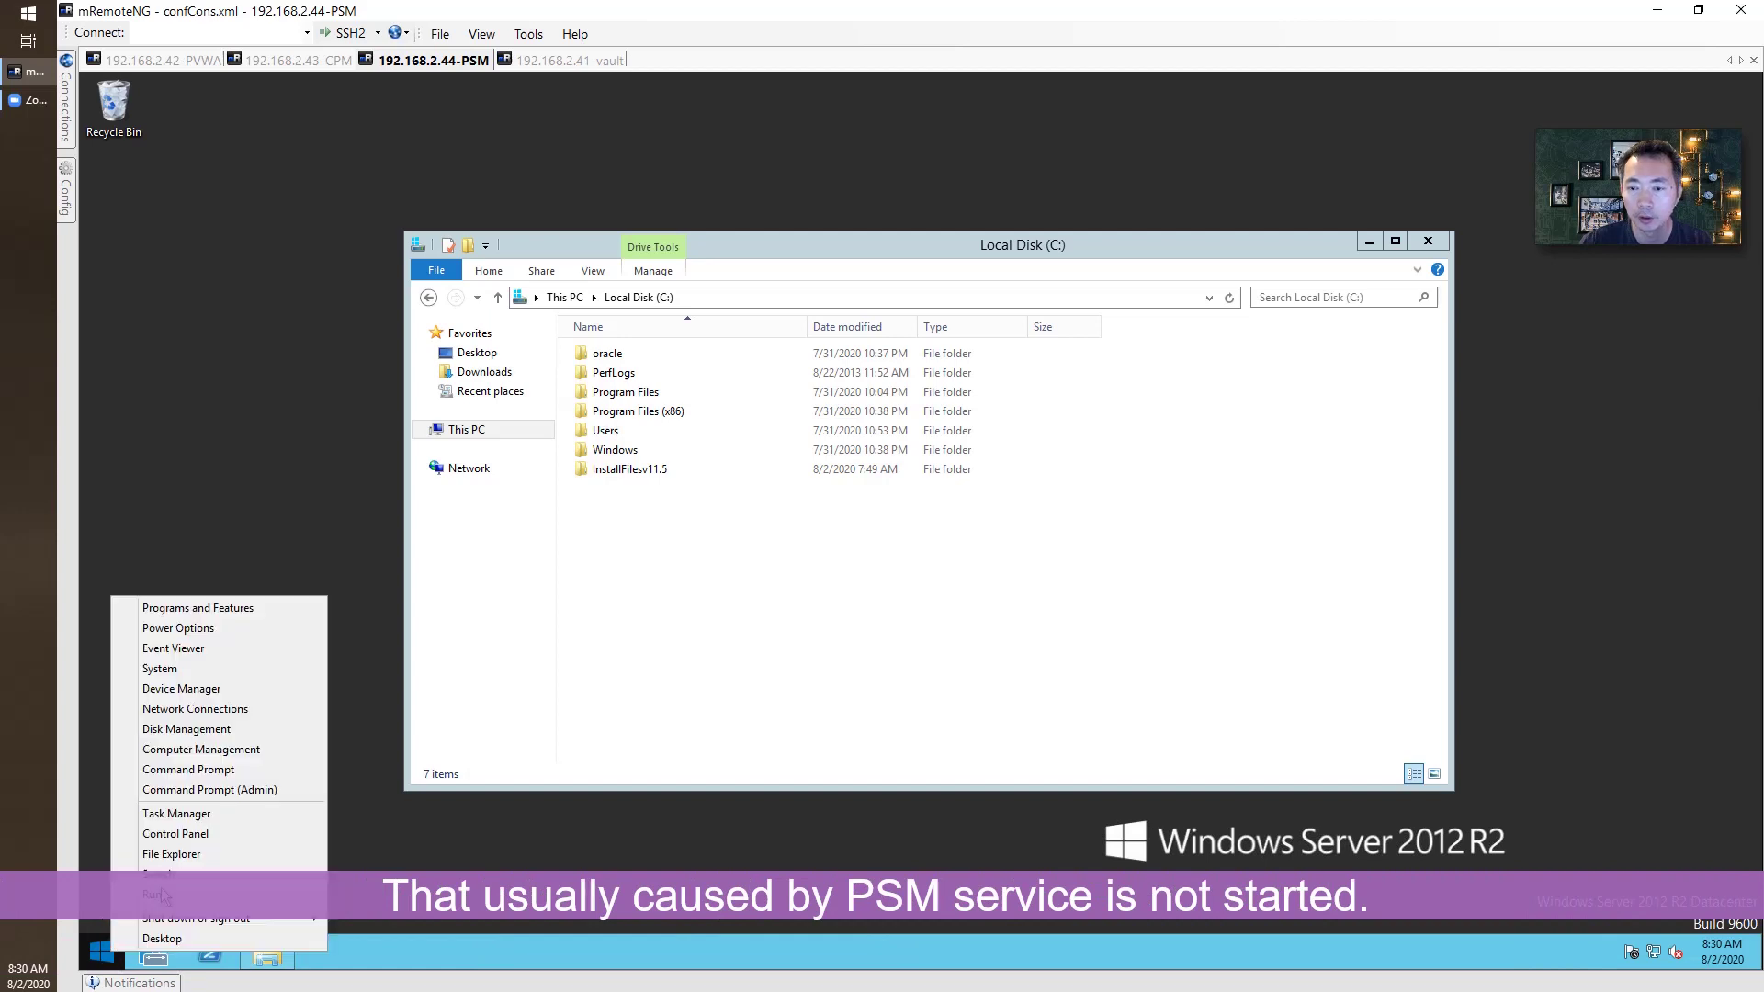
pyautogui.click(156, 894)
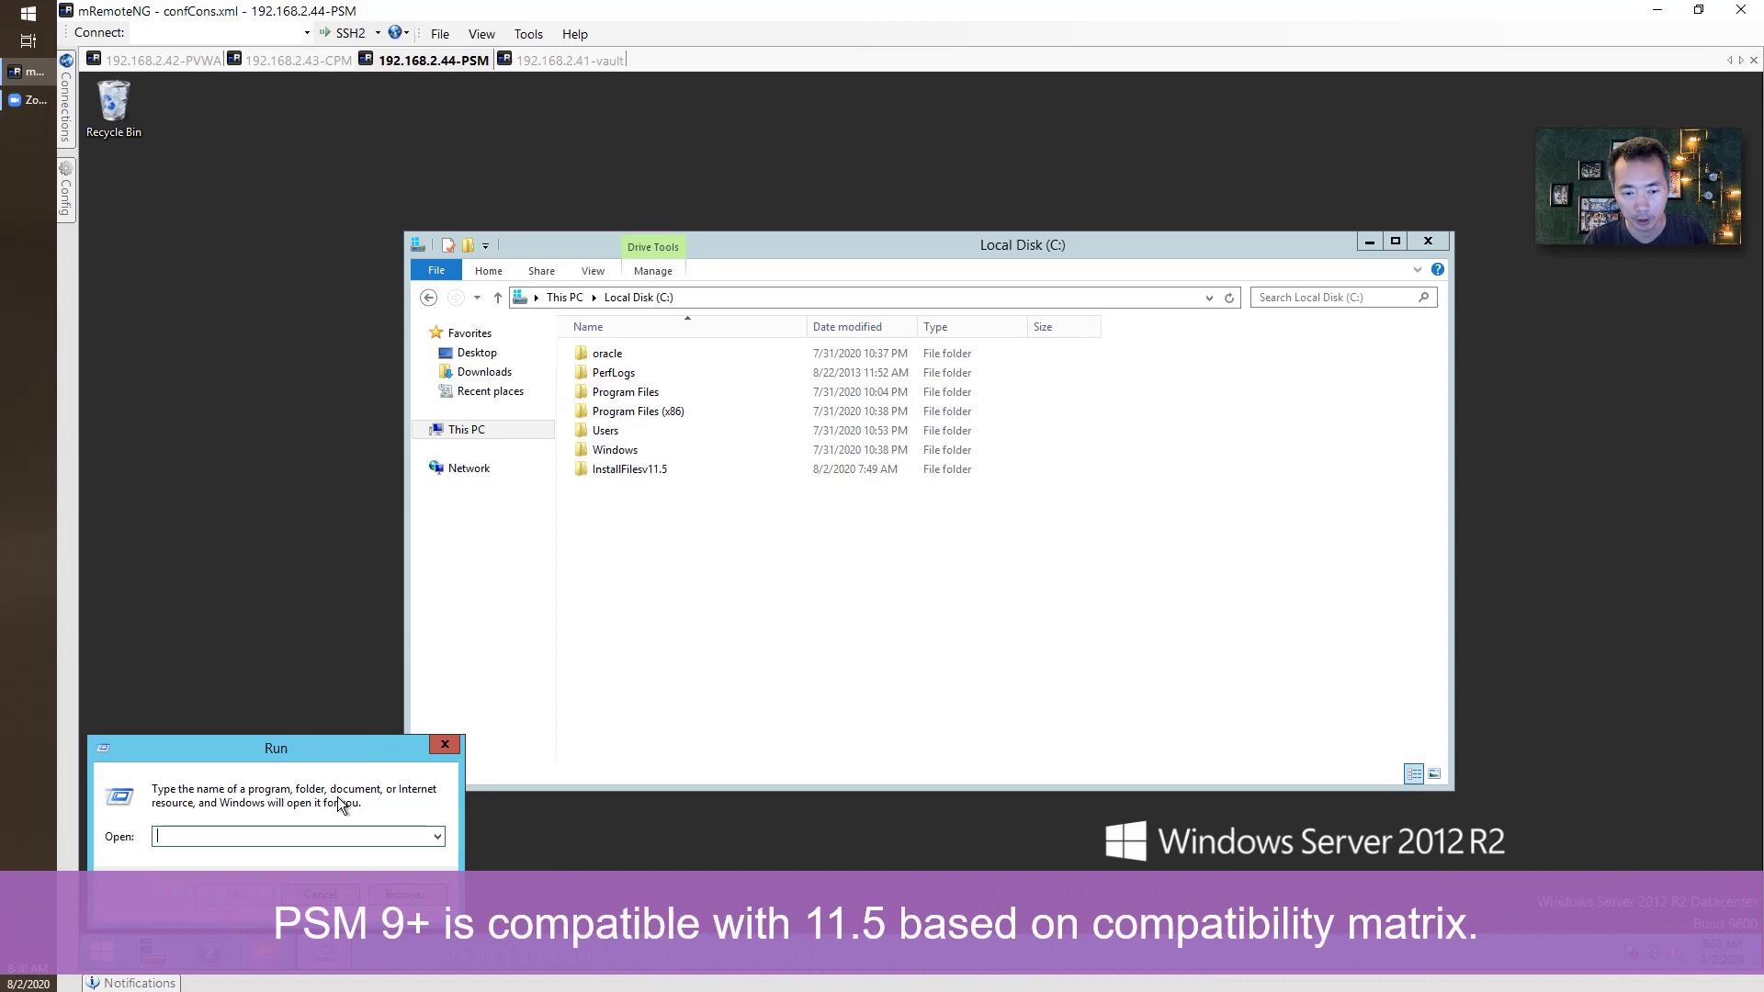
pyautogui.write('servic')
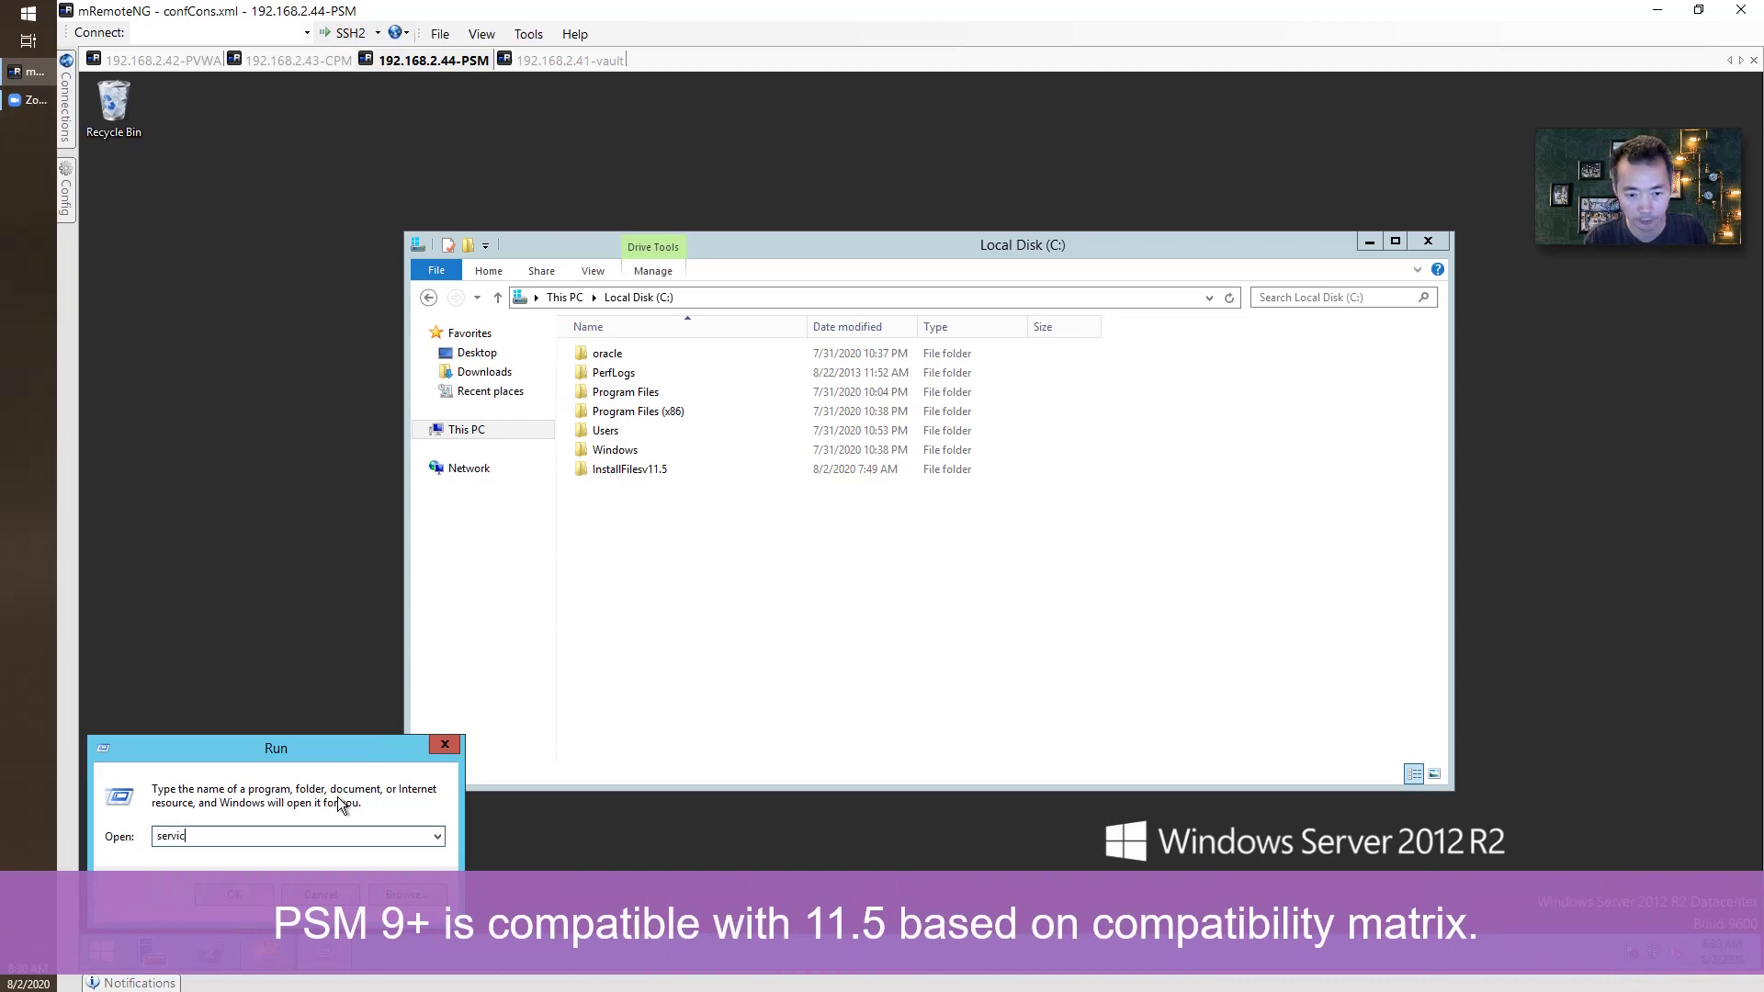
pyautogui.write('es.msc')
pyautogui.press('Return')
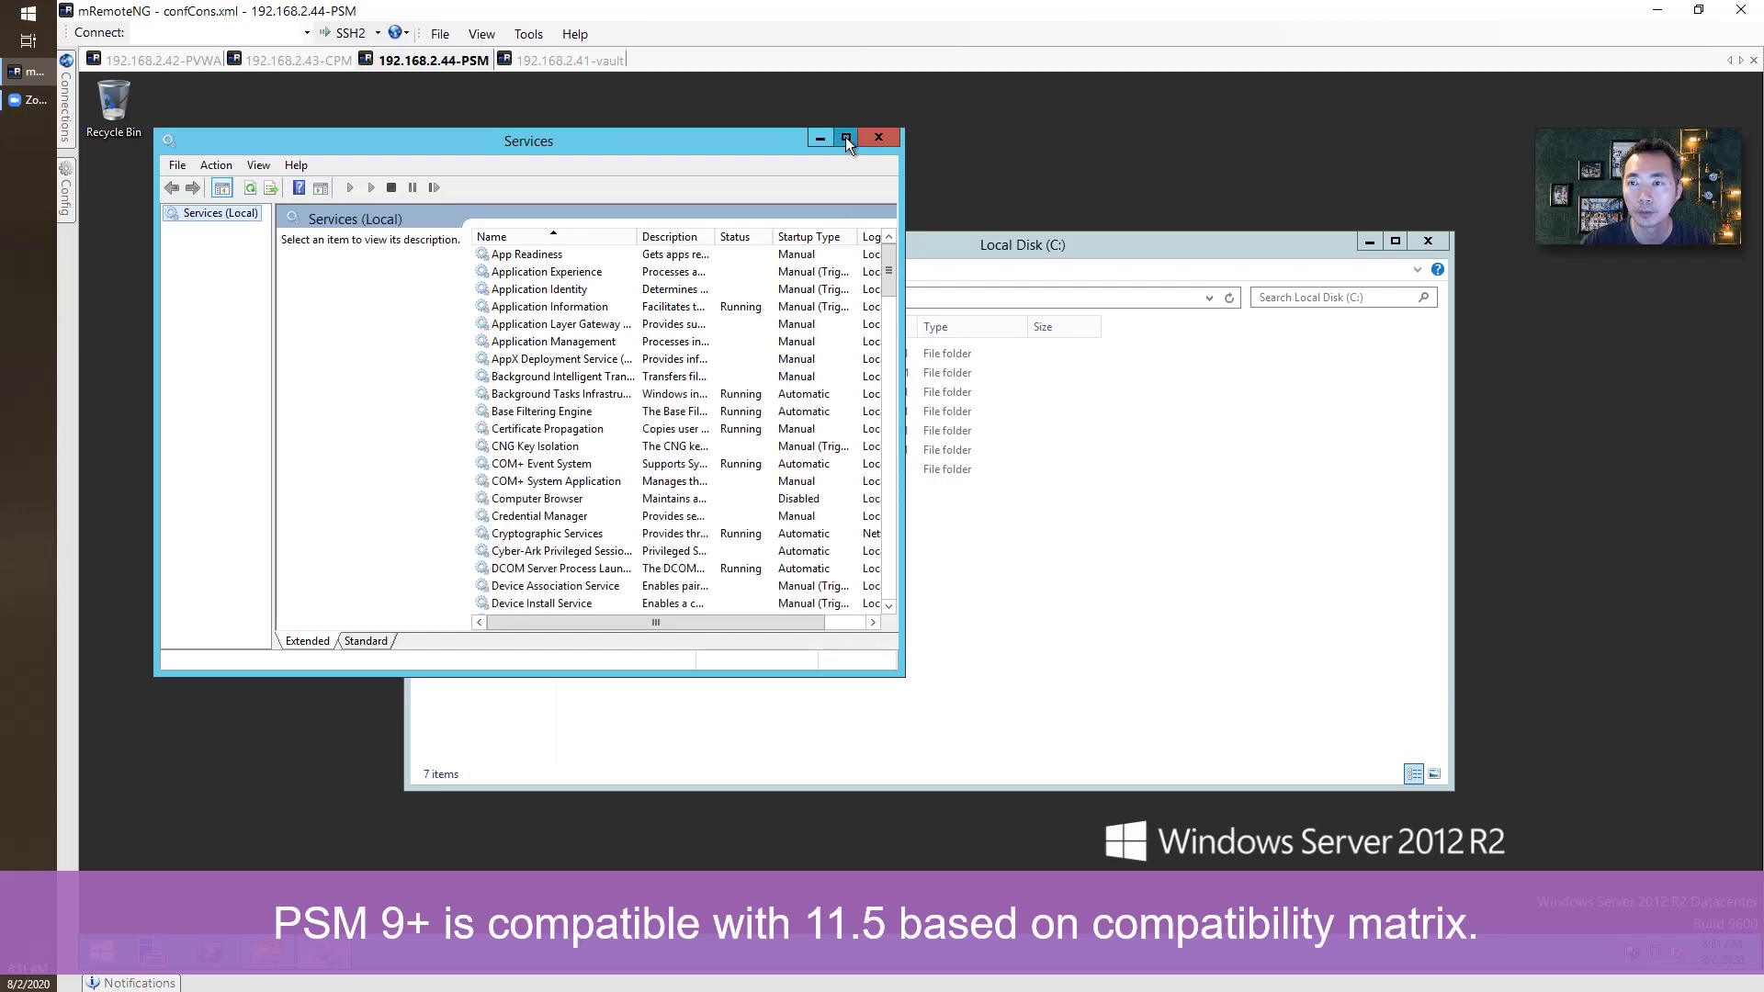
pyautogui.click(845, 138)
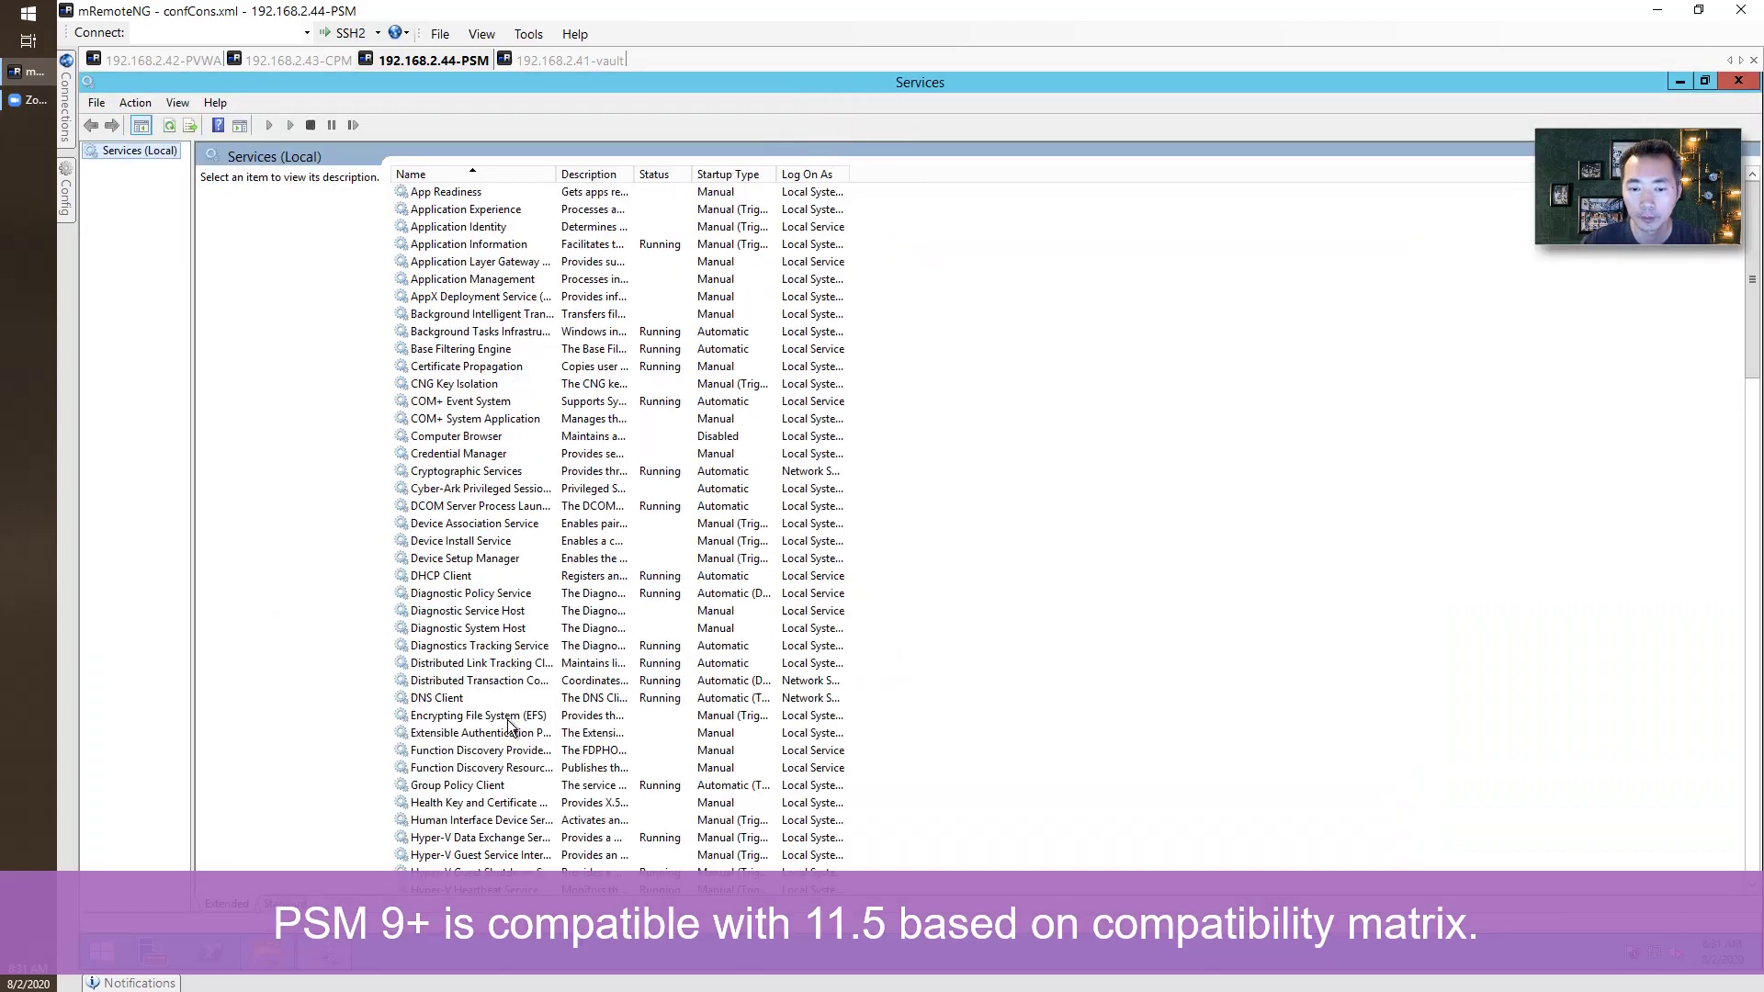
pyautogui.click(500, 489)
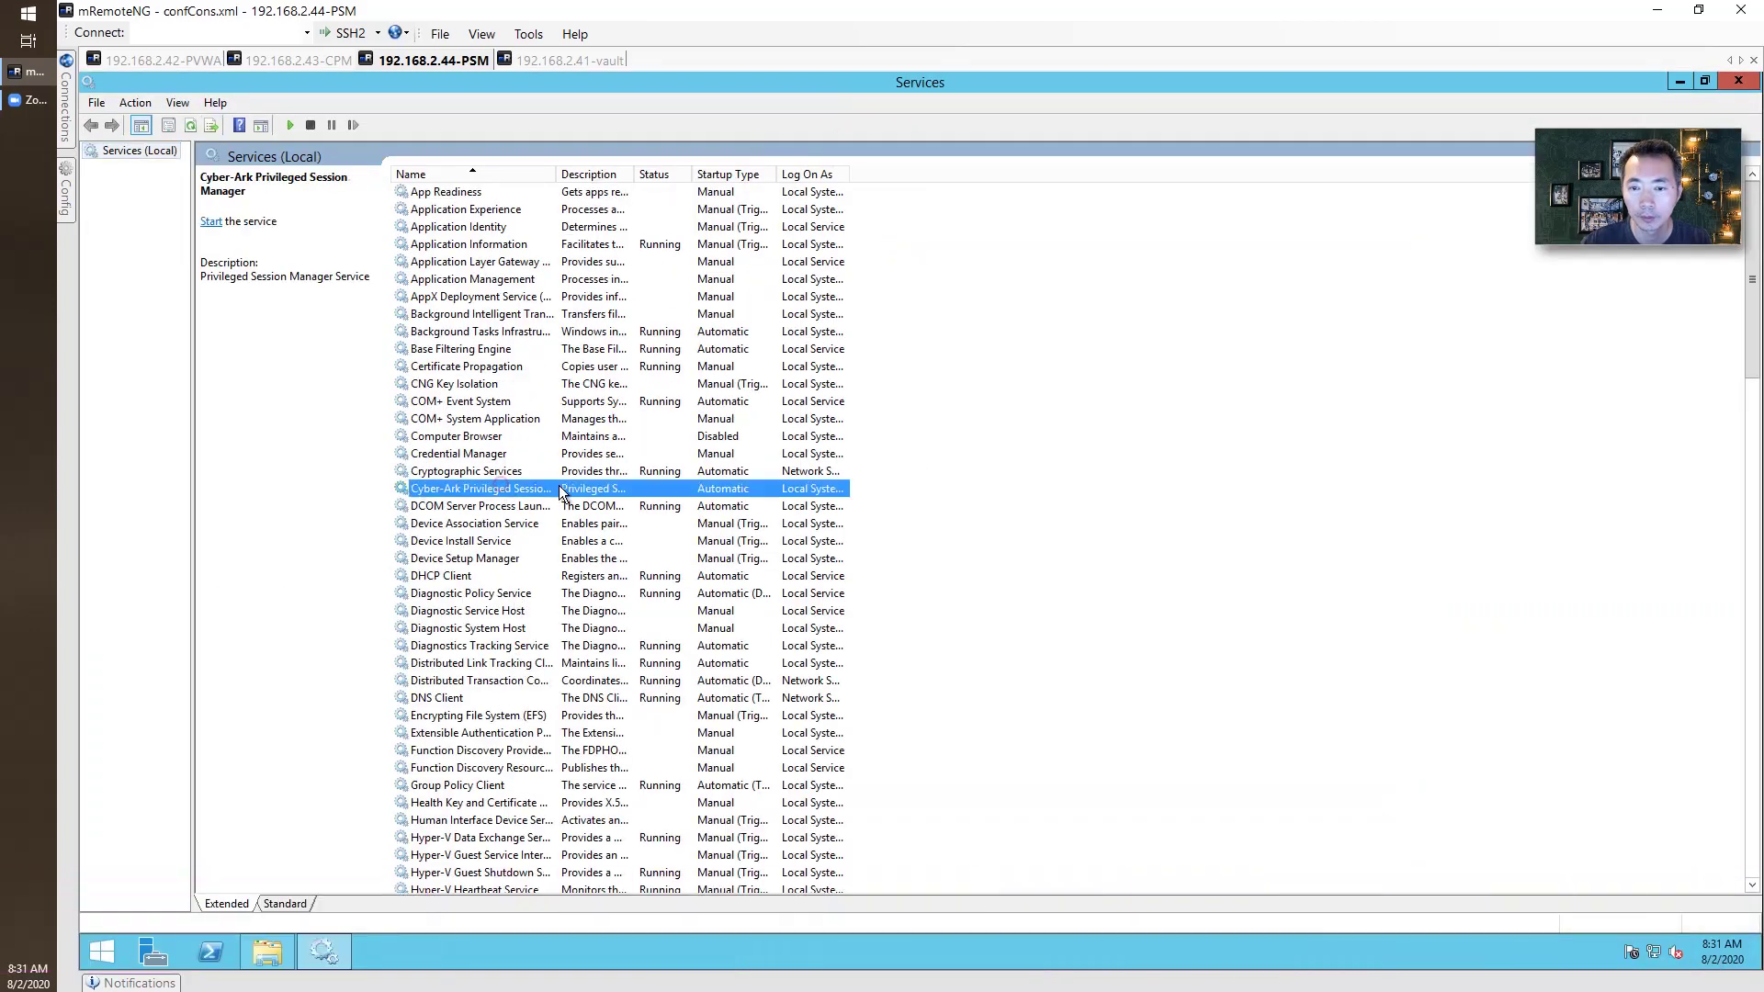
pyautogui.rightClick(582, 489)
pyautogui.click(605, 496)
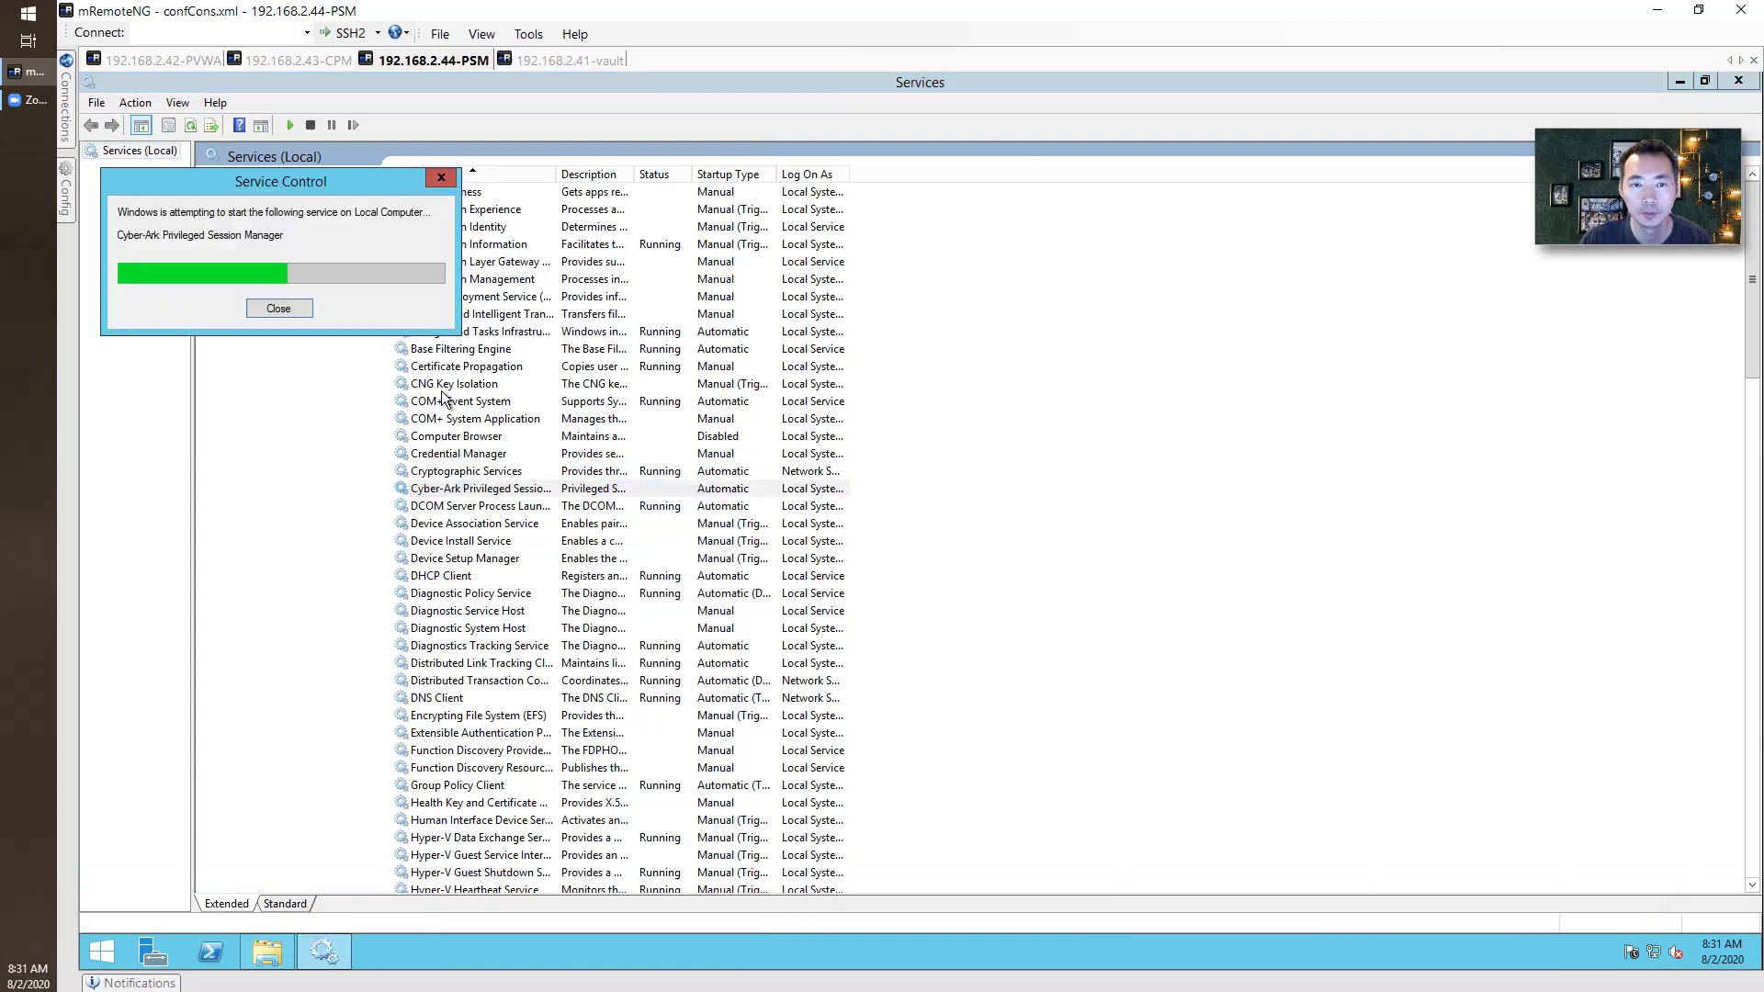
pyautogui.click(299, 61)
# Confirm System Health shows PSM connected, then open v10-adm1 in Accounts View and close its shown password.
pyautogui.click(167, 61)
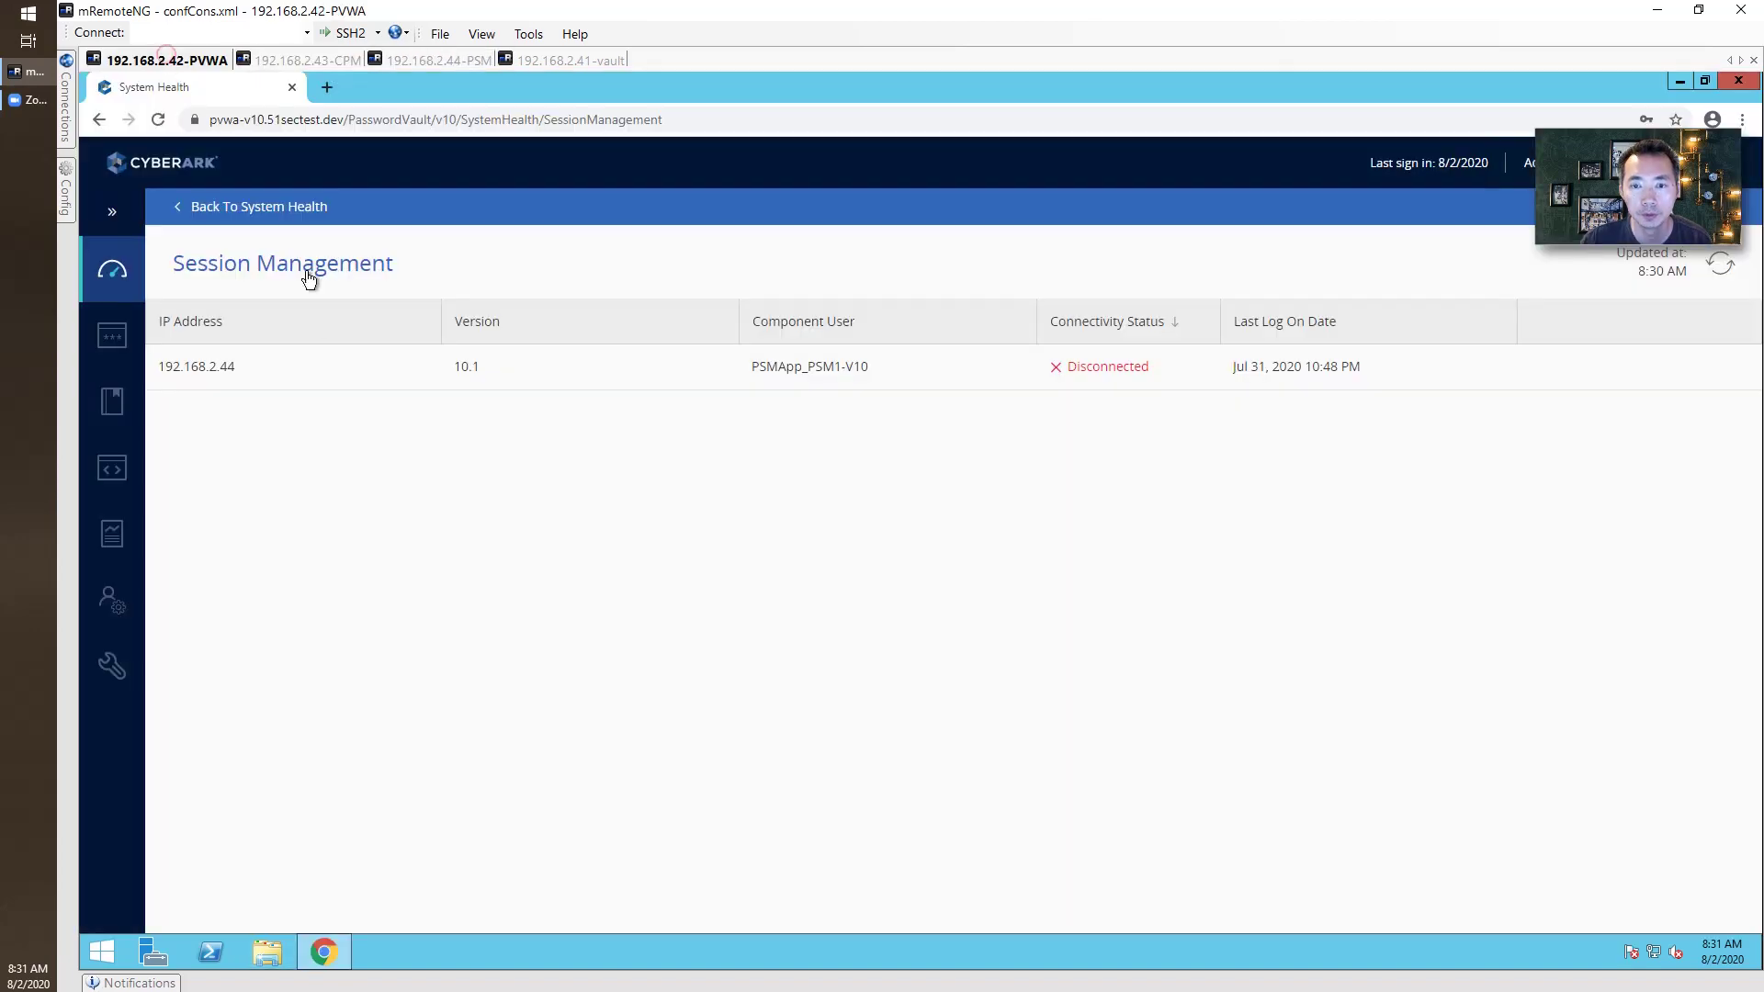
pyautogui.click(112, 276)
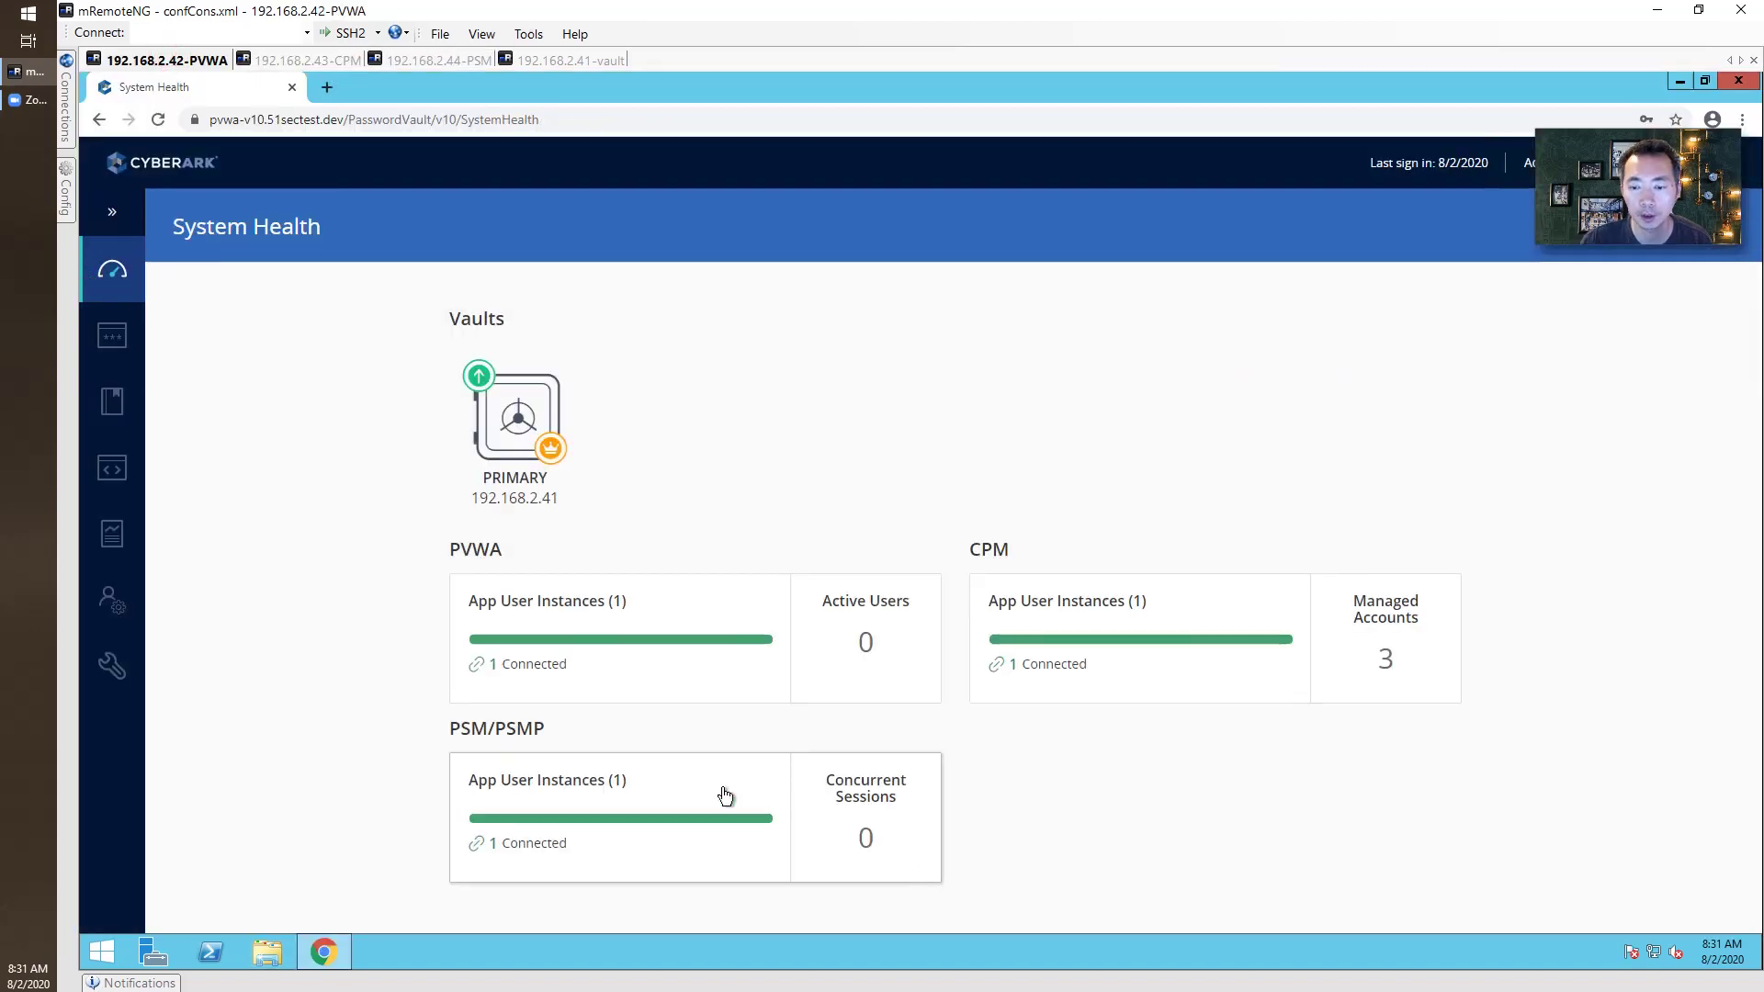
pyautogui.moveTo(113, 347)
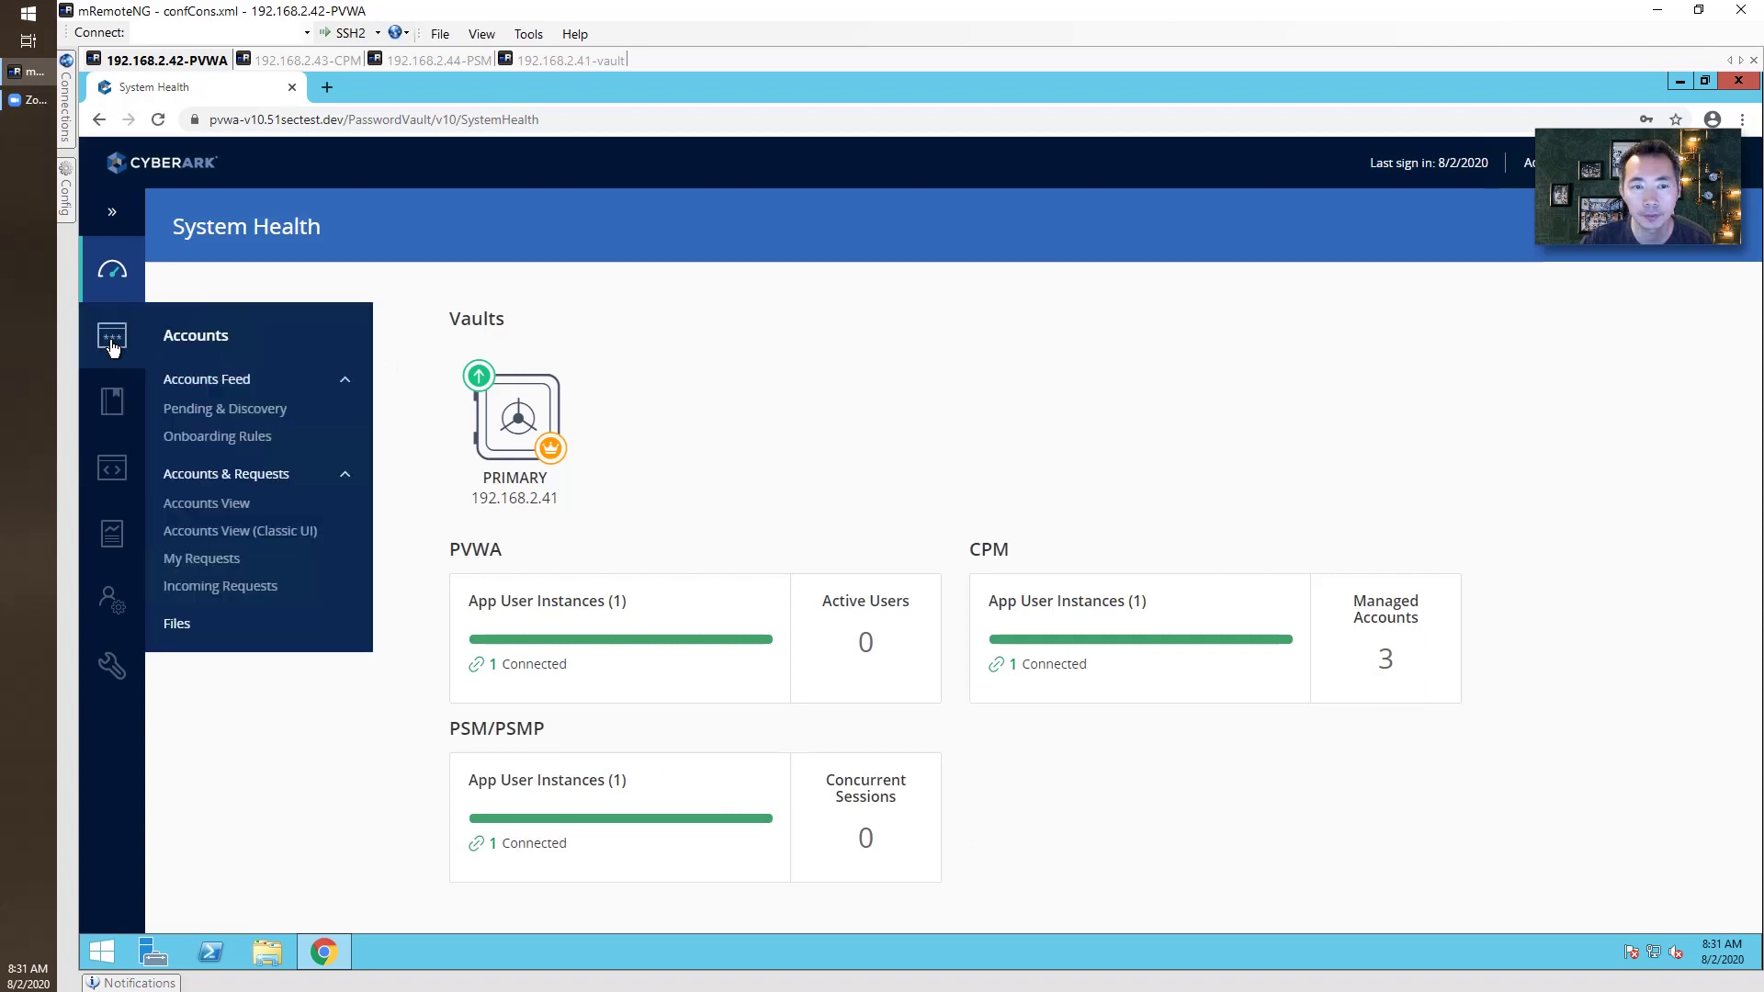
pyautogui.click(110, 341)
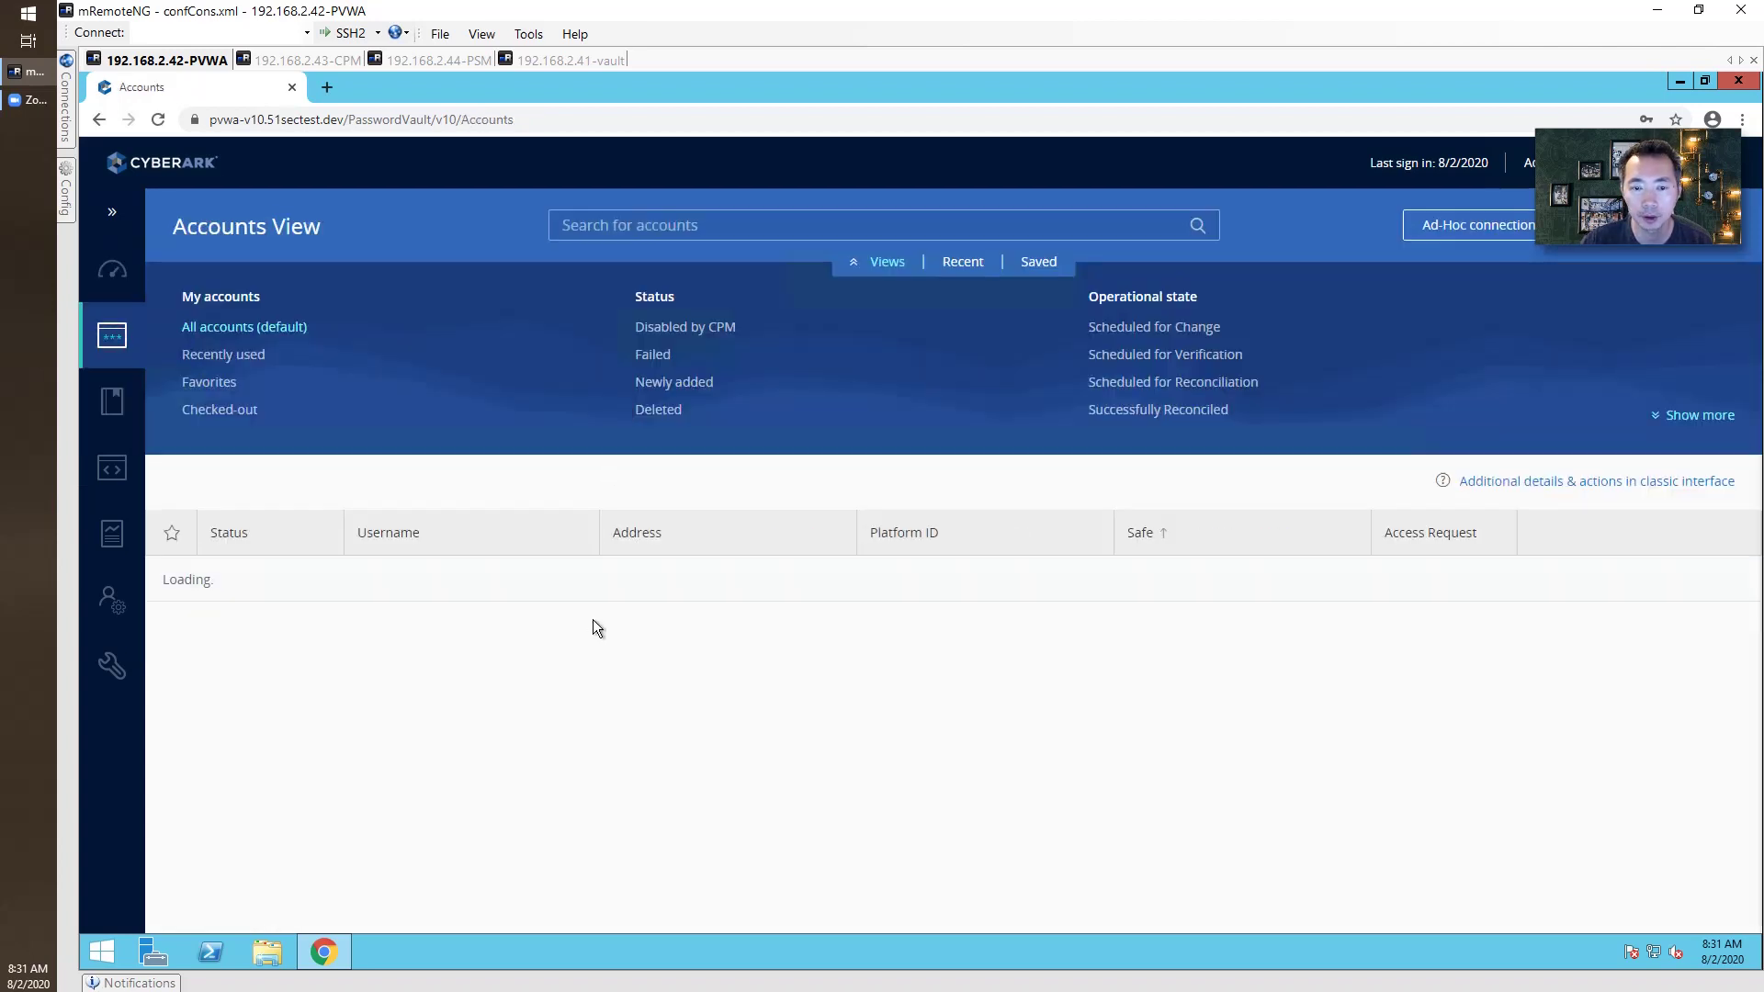
pyautogui.click(606, 726)
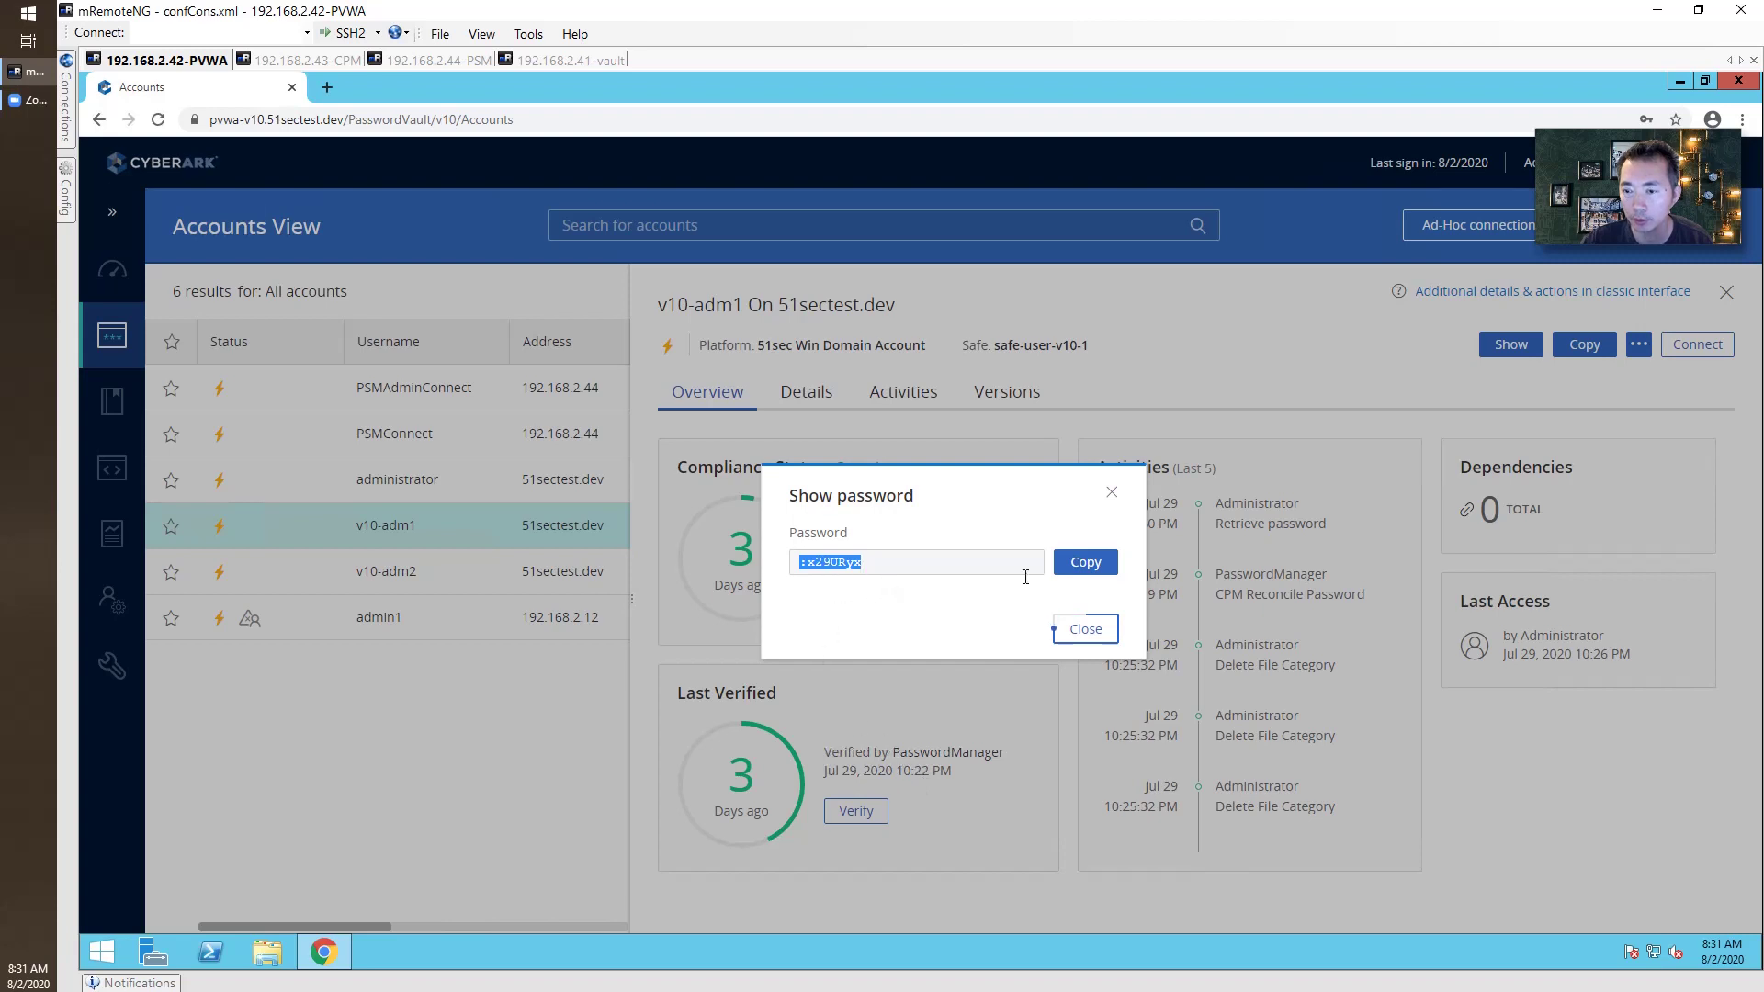
pyautogui.click(1086, 628)
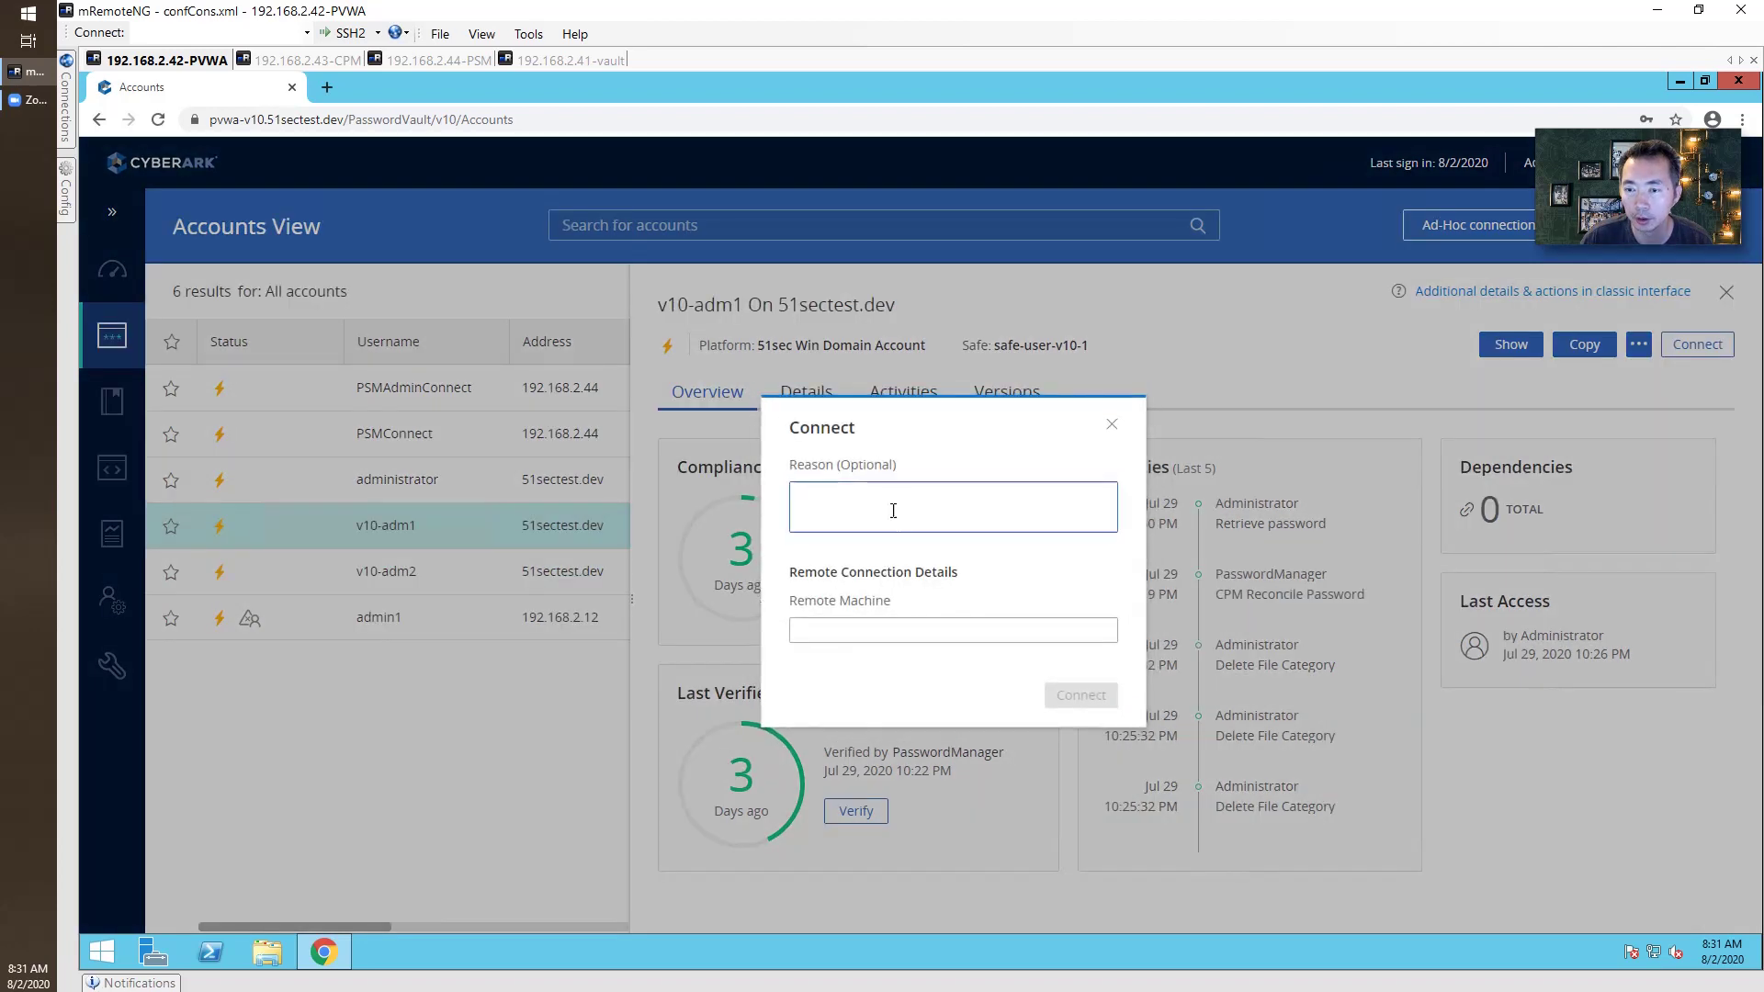
# Connect with v10-adm1 to remote machine 192.168.2.12 by opening the downloaded RDP file.
pyautogui.click(893, 499)
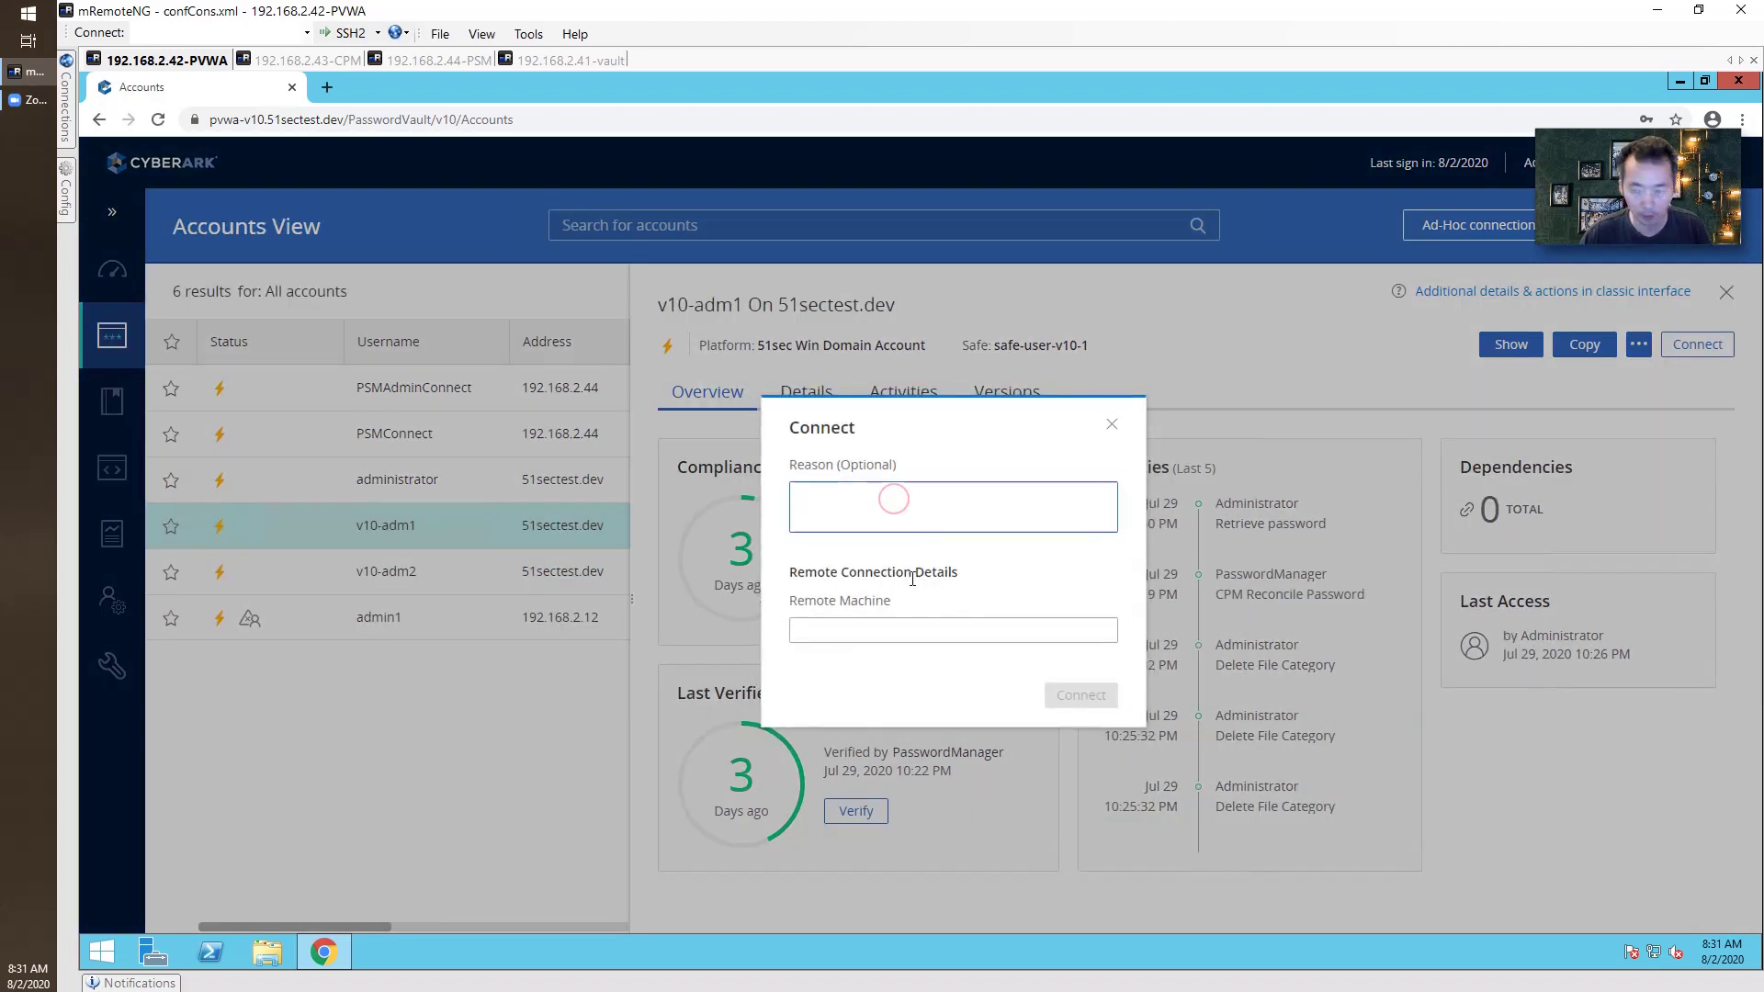
pyautogui.click(934, 632)
pyautogui.write('192')
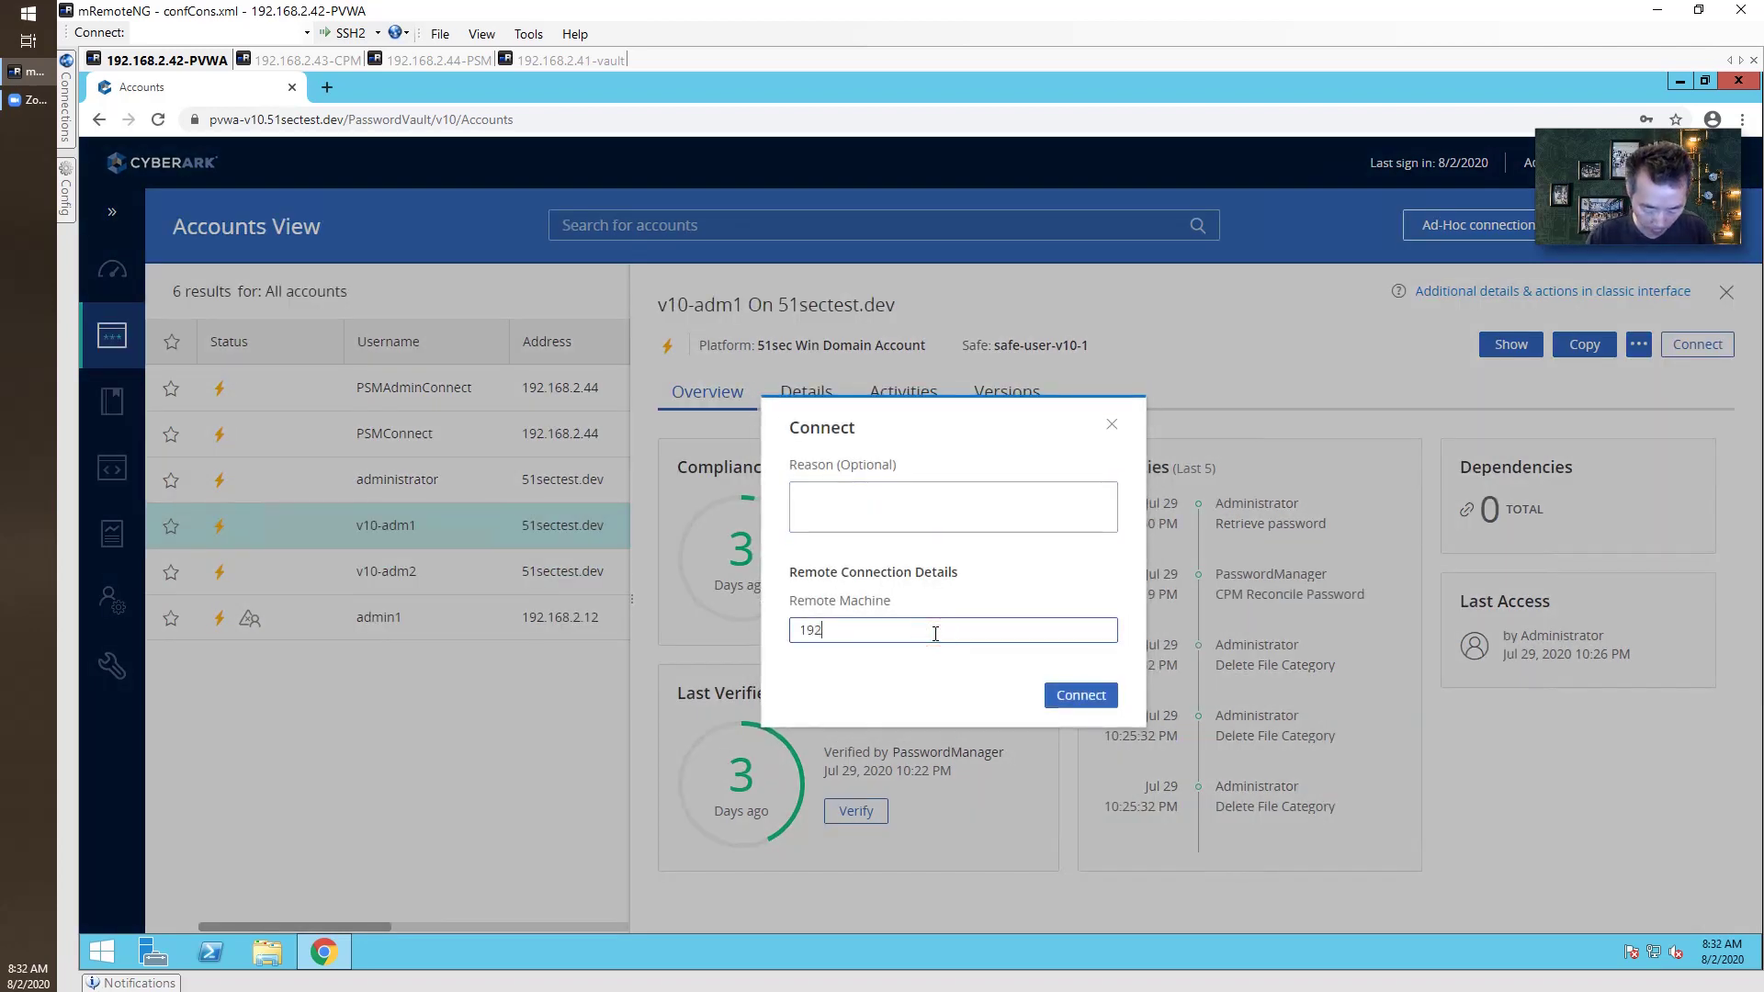
pyautogui.write('.1')
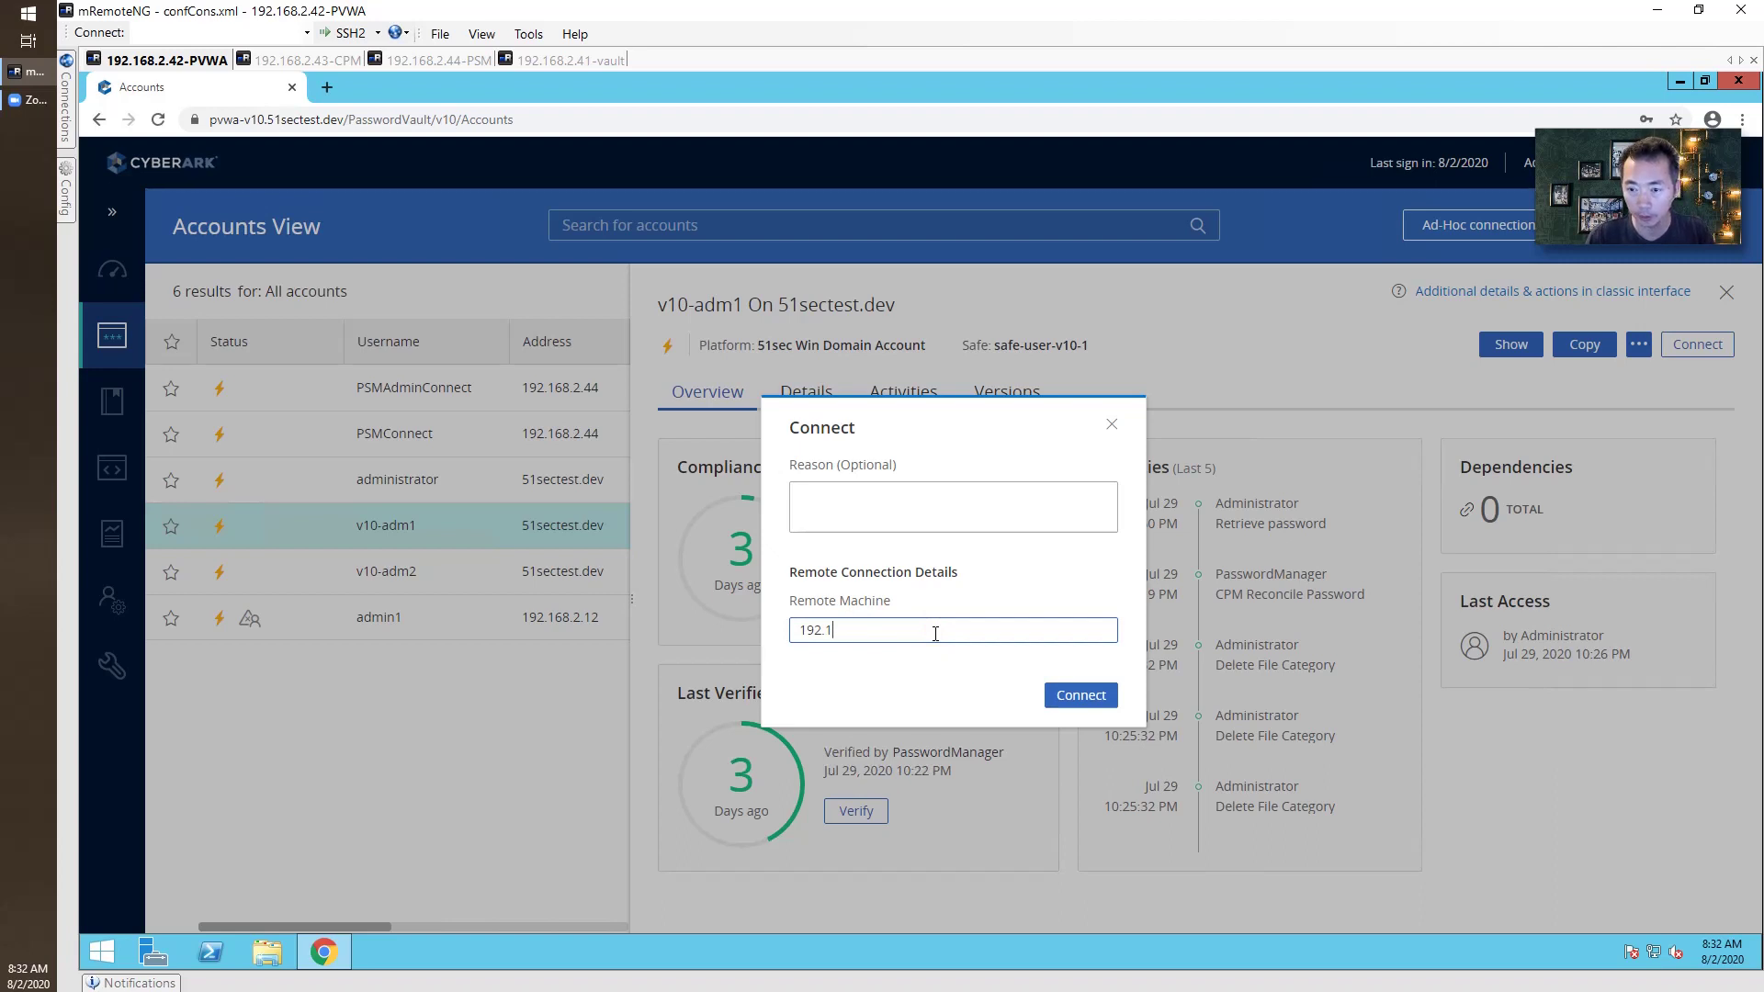
pyautogui.write('568.2.')
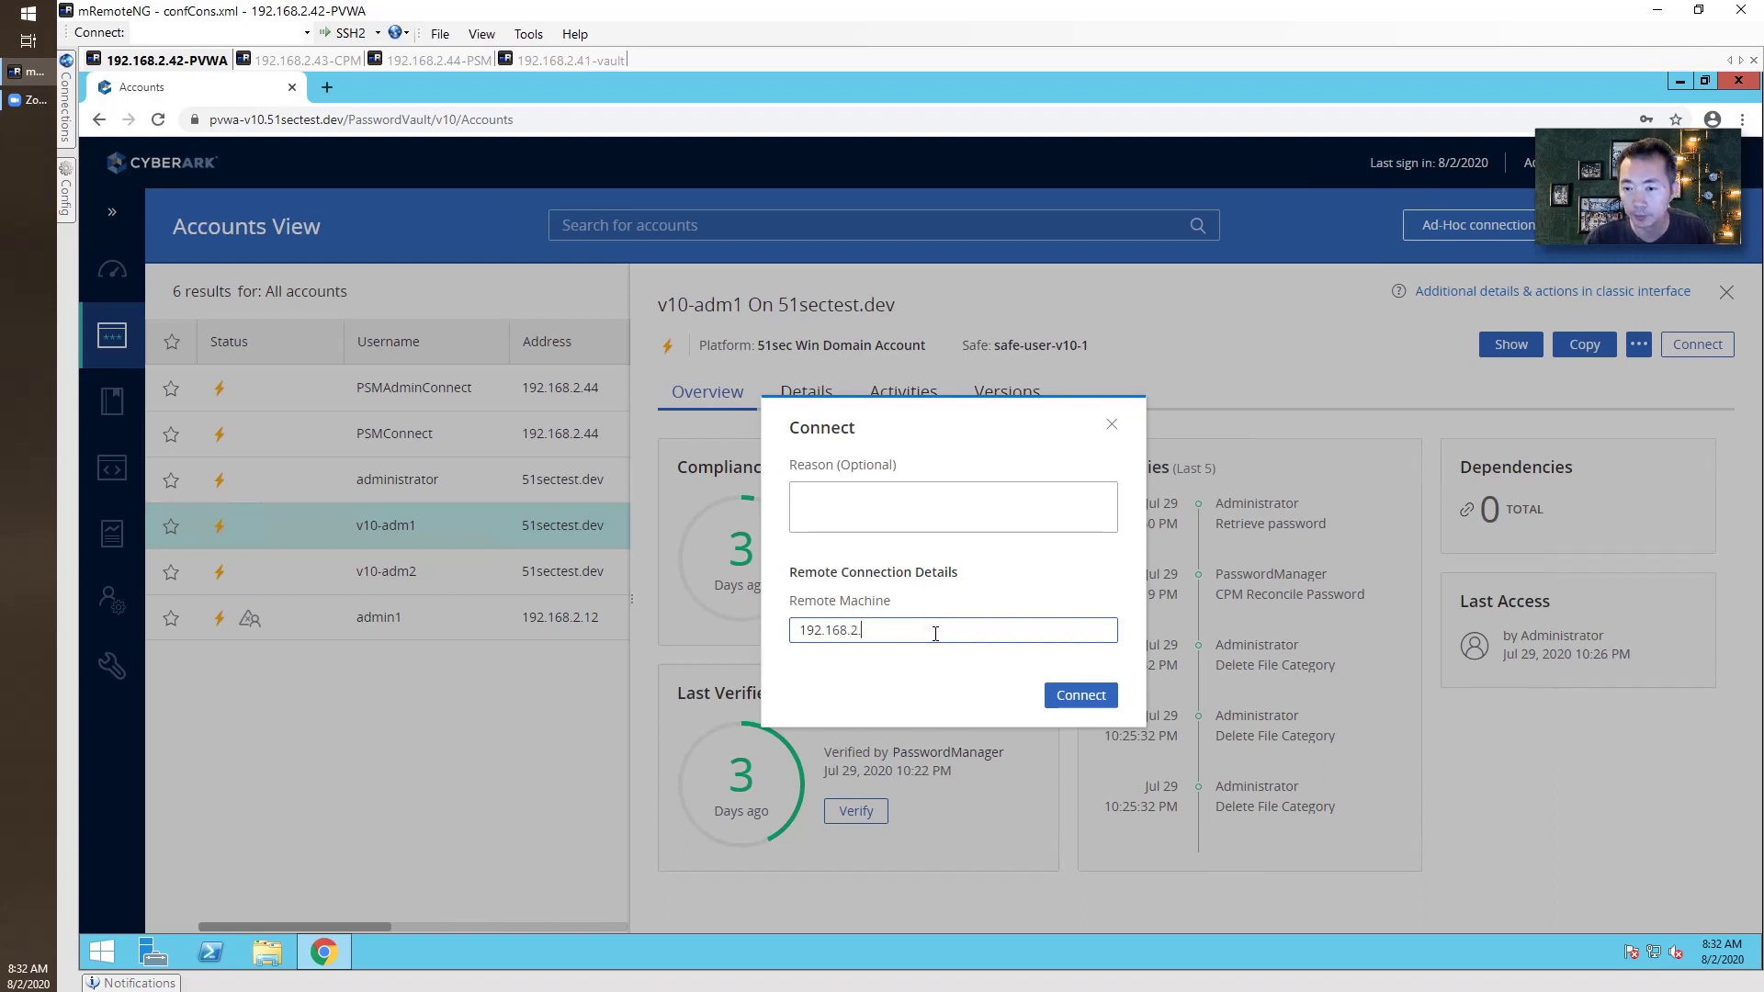
pyautogui.write('12')
pyautogui.click(1068, 694)
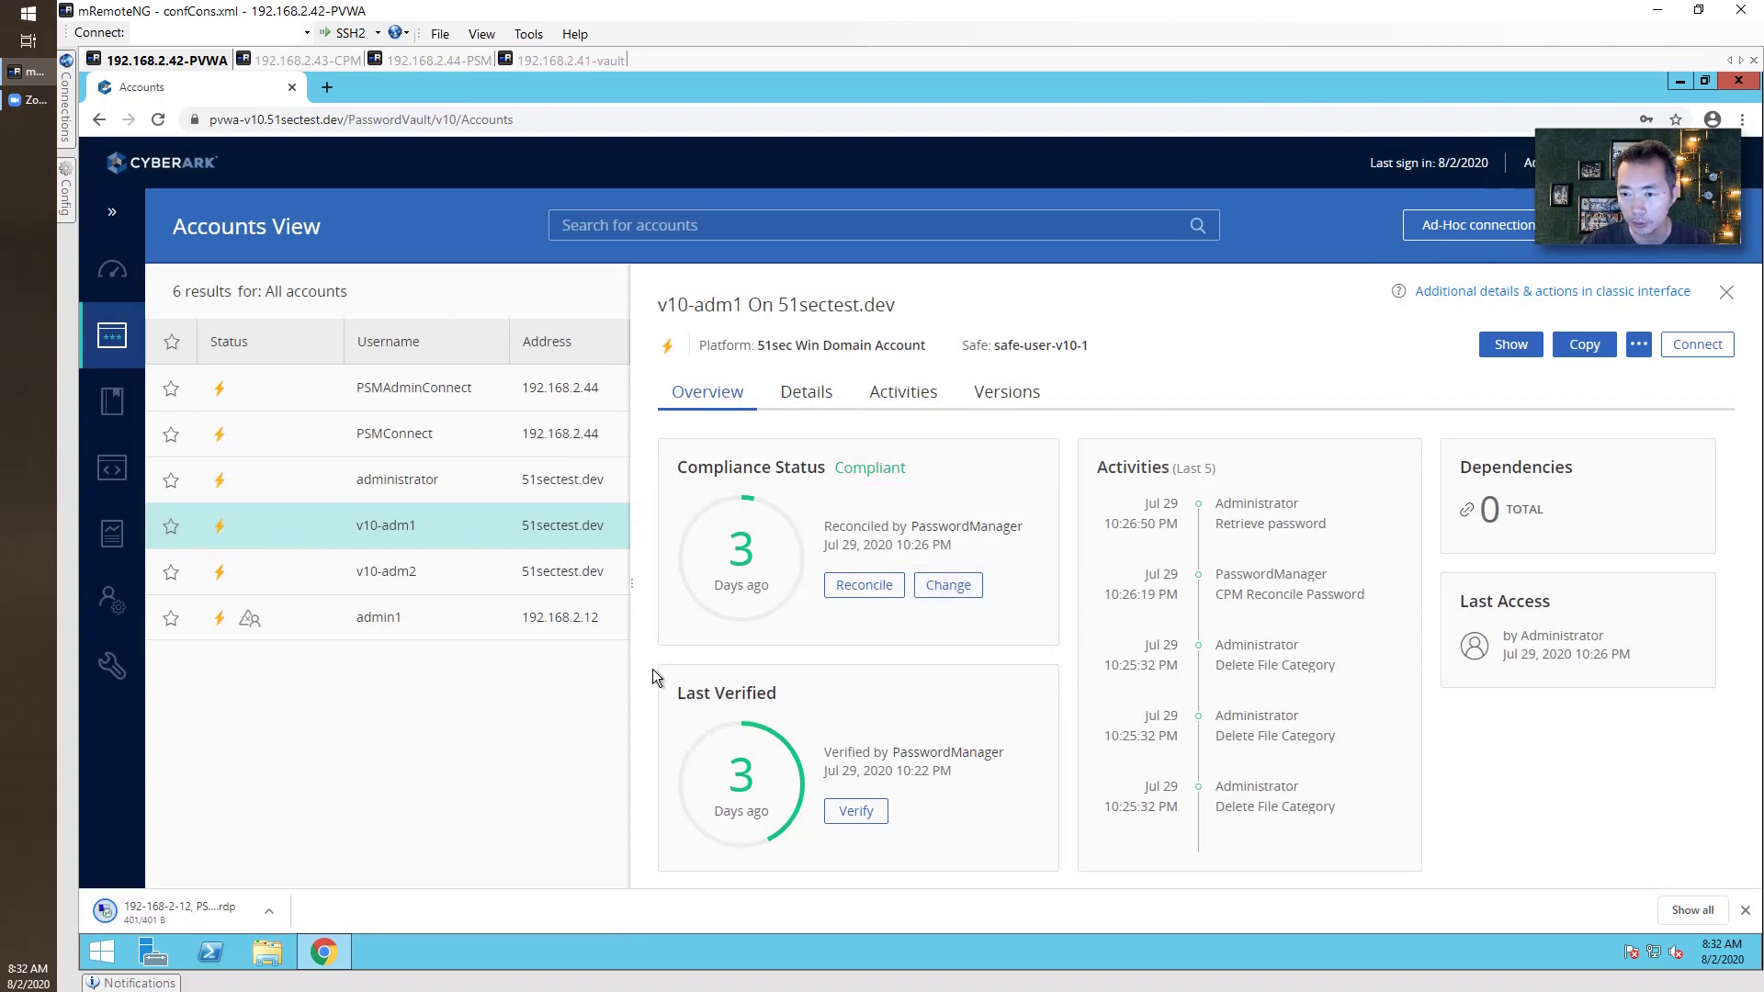
pyautogui.click(188, 909)
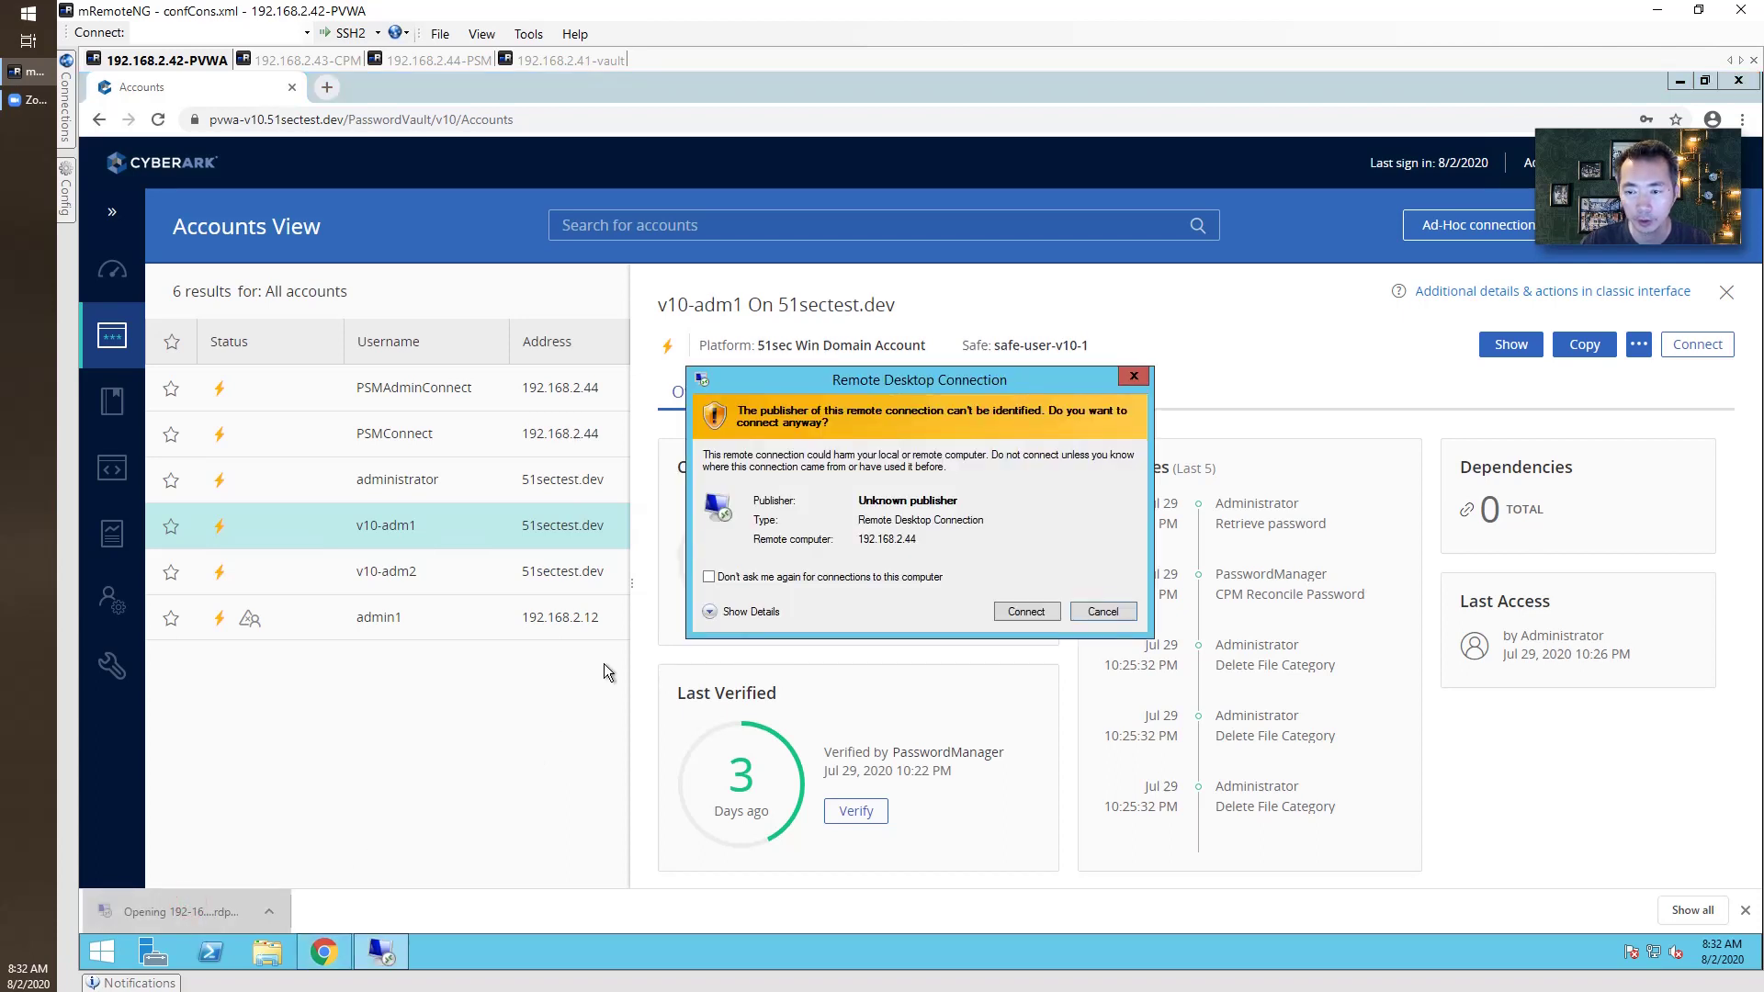
pyautogui.click(1025, 612)
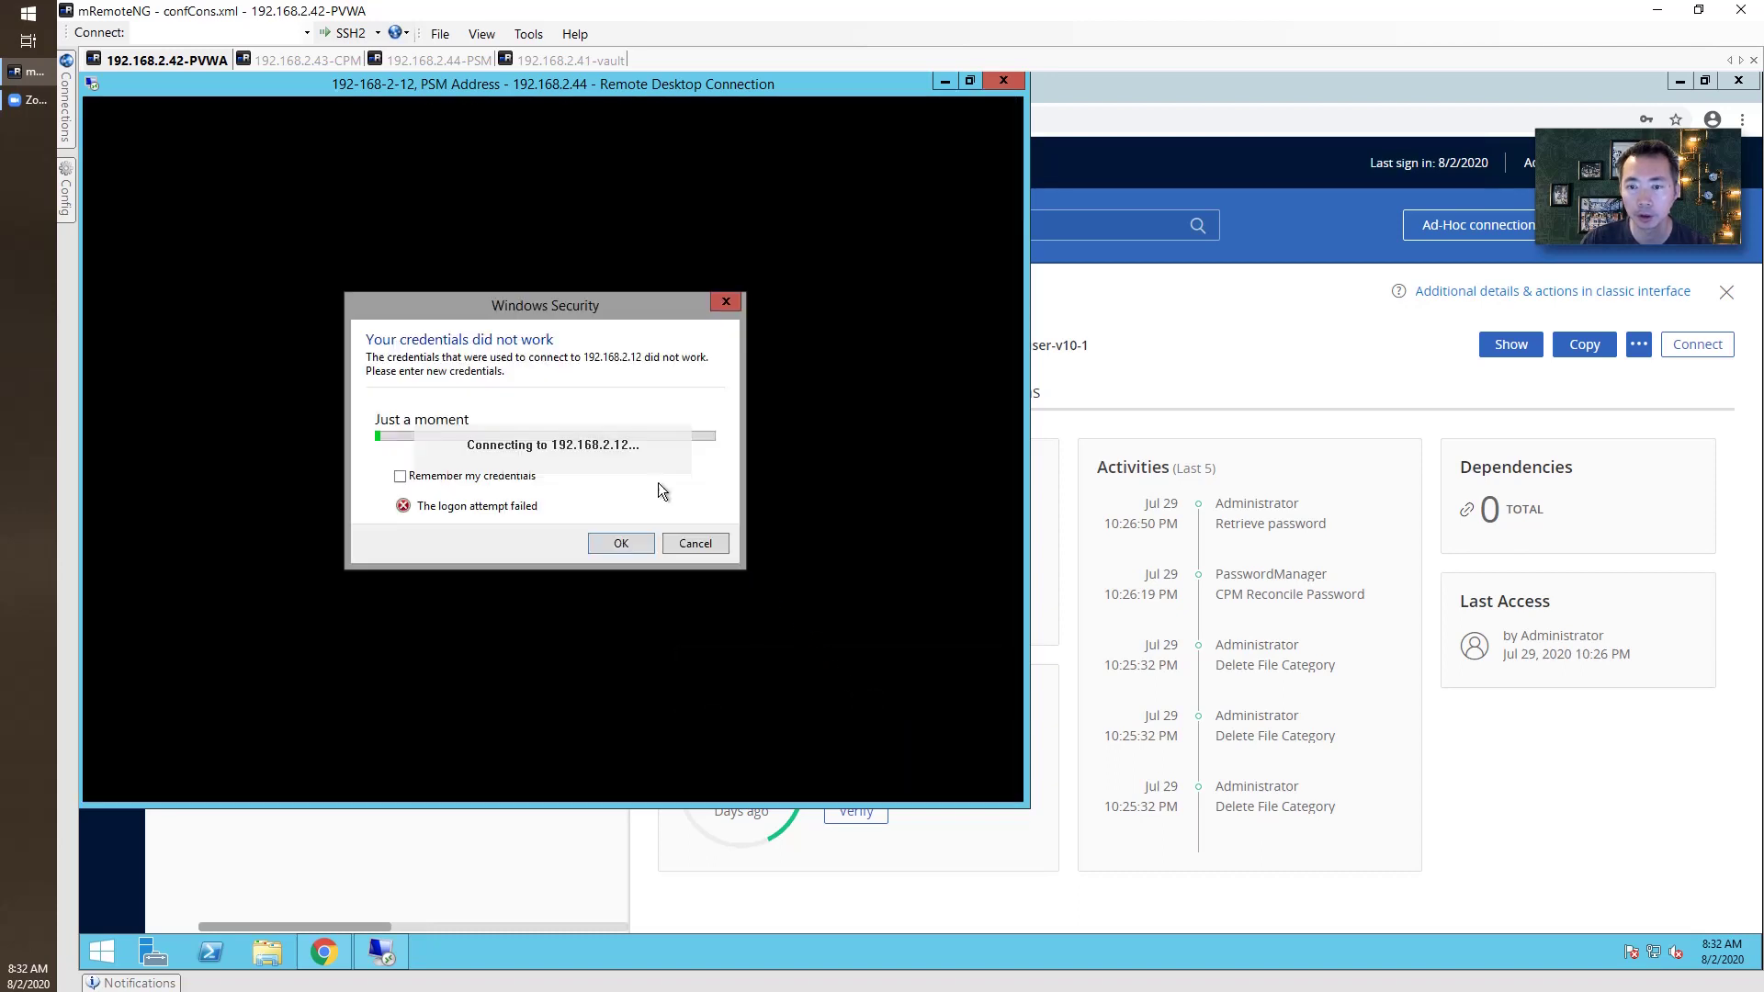
# Cancel the failed credentials prompt and open v10-adm1 in the classic Account Details page.
pyautogui.click(537, 389)
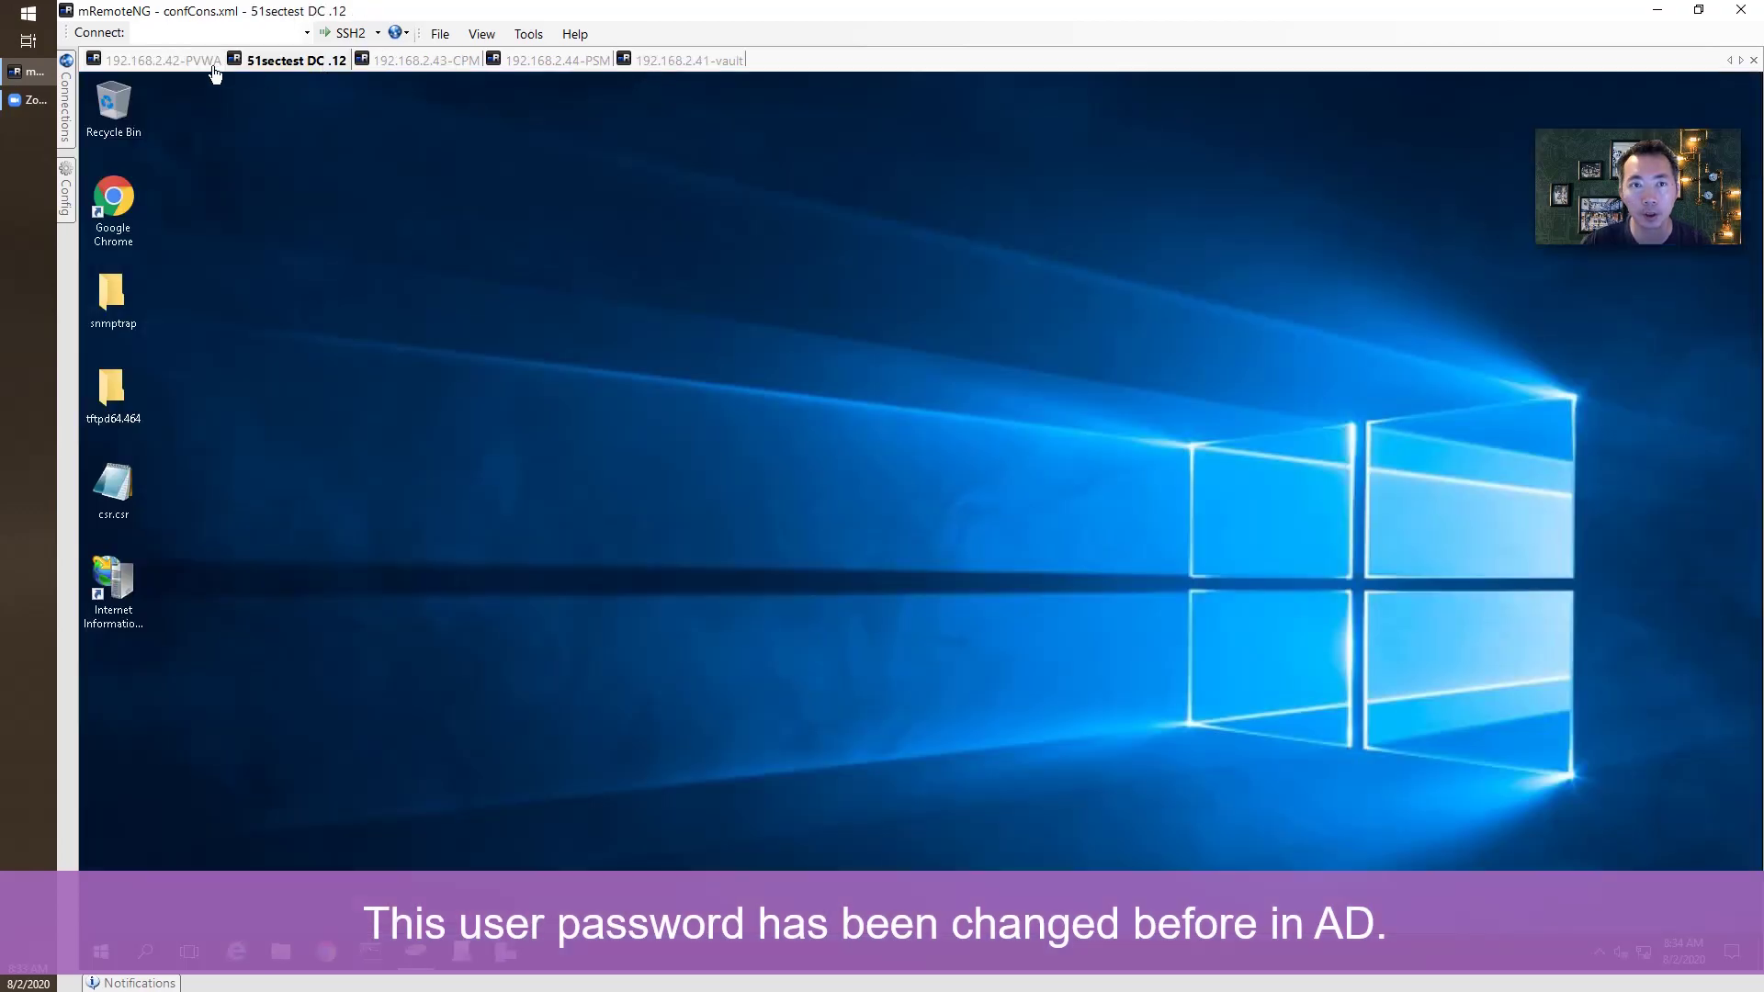
pyautogui.click(206, 66)
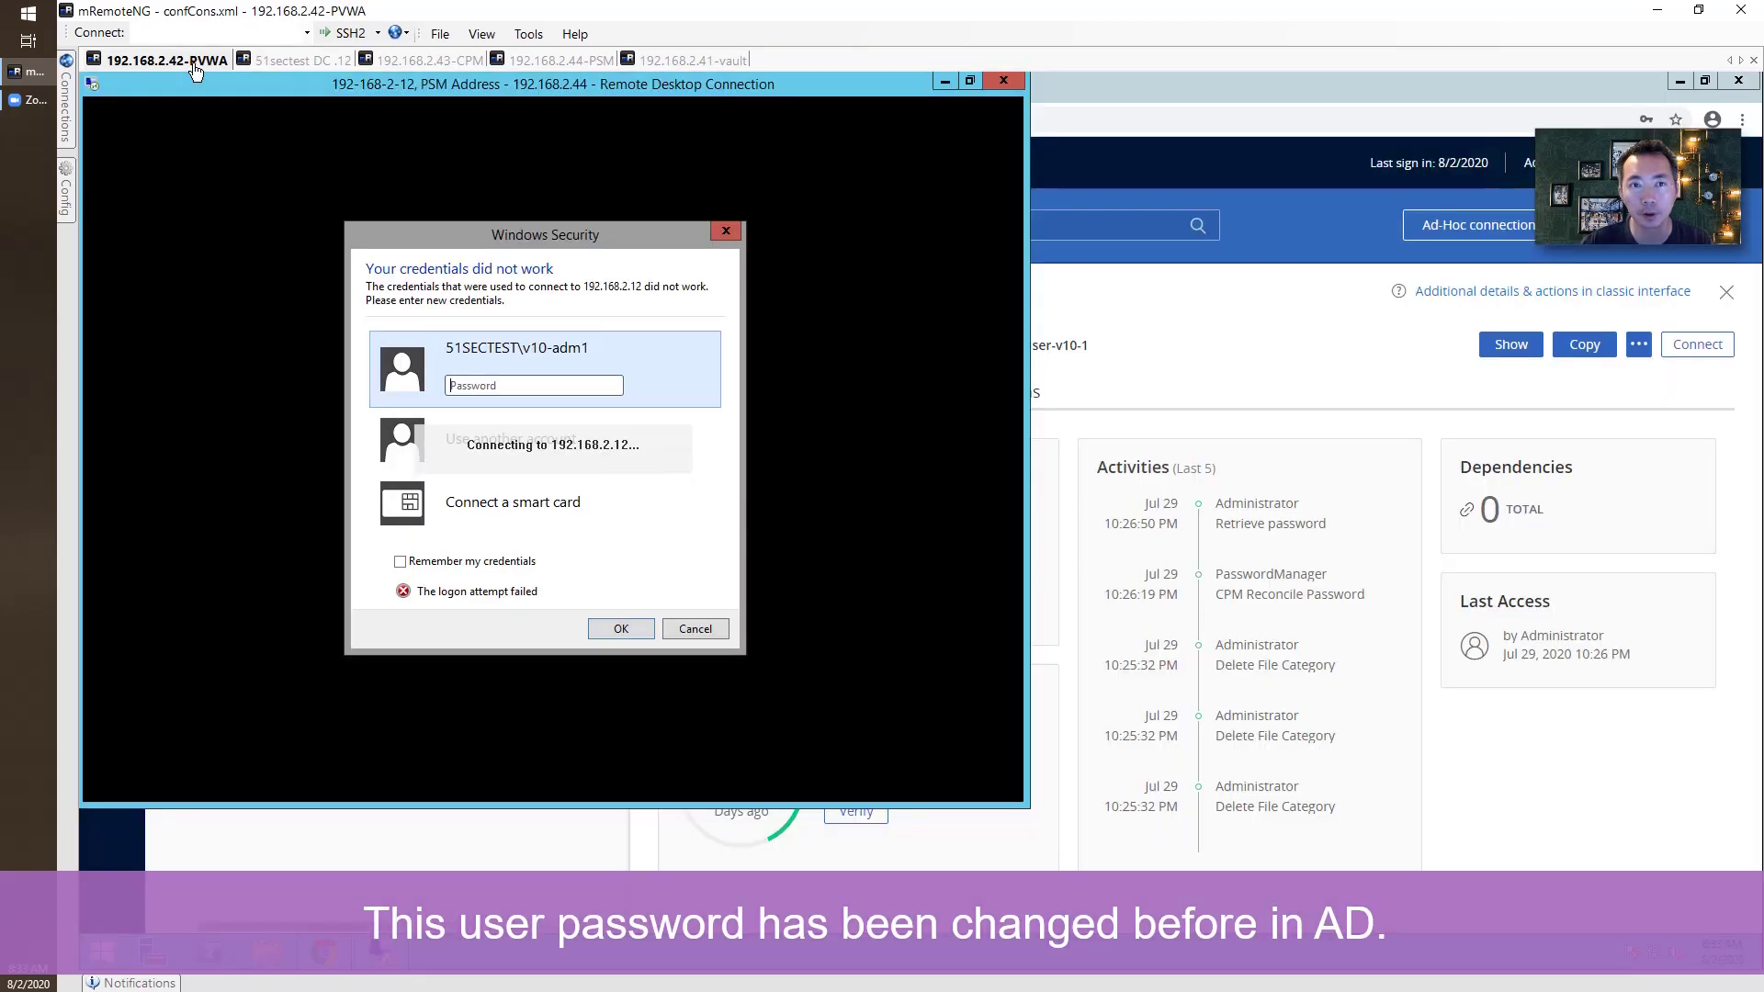
pyautogui.click(712, 634)
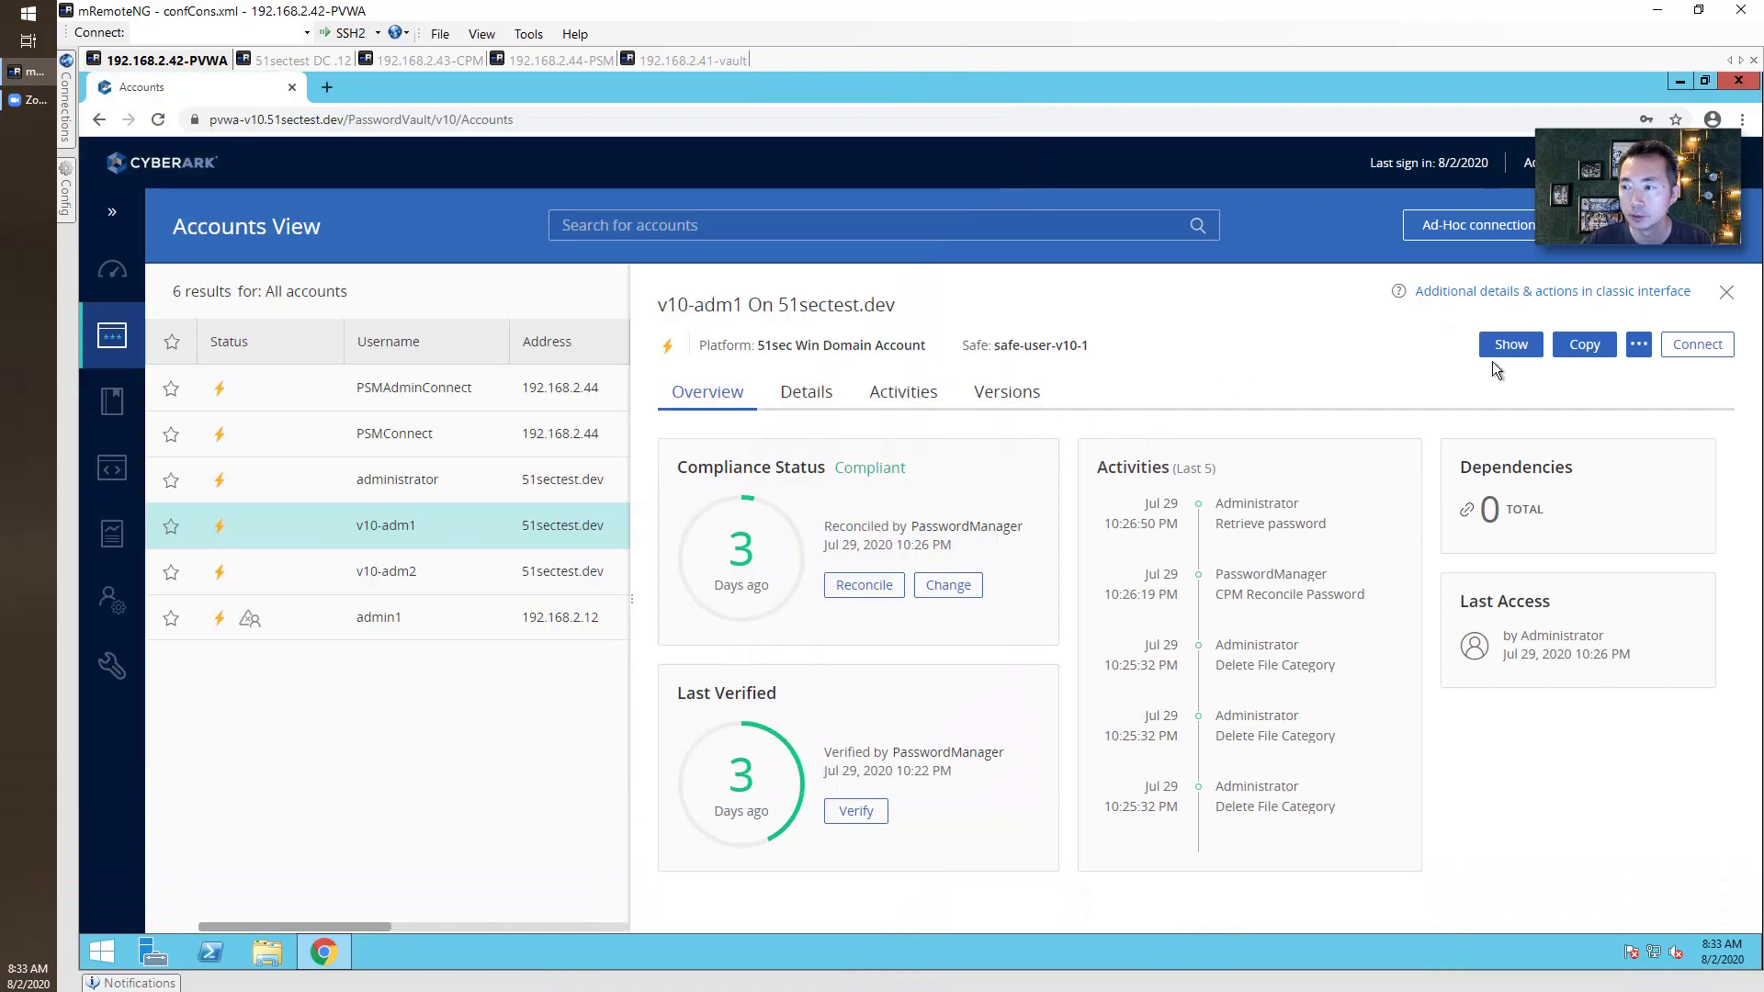
pyautogui.click(1525, 291)
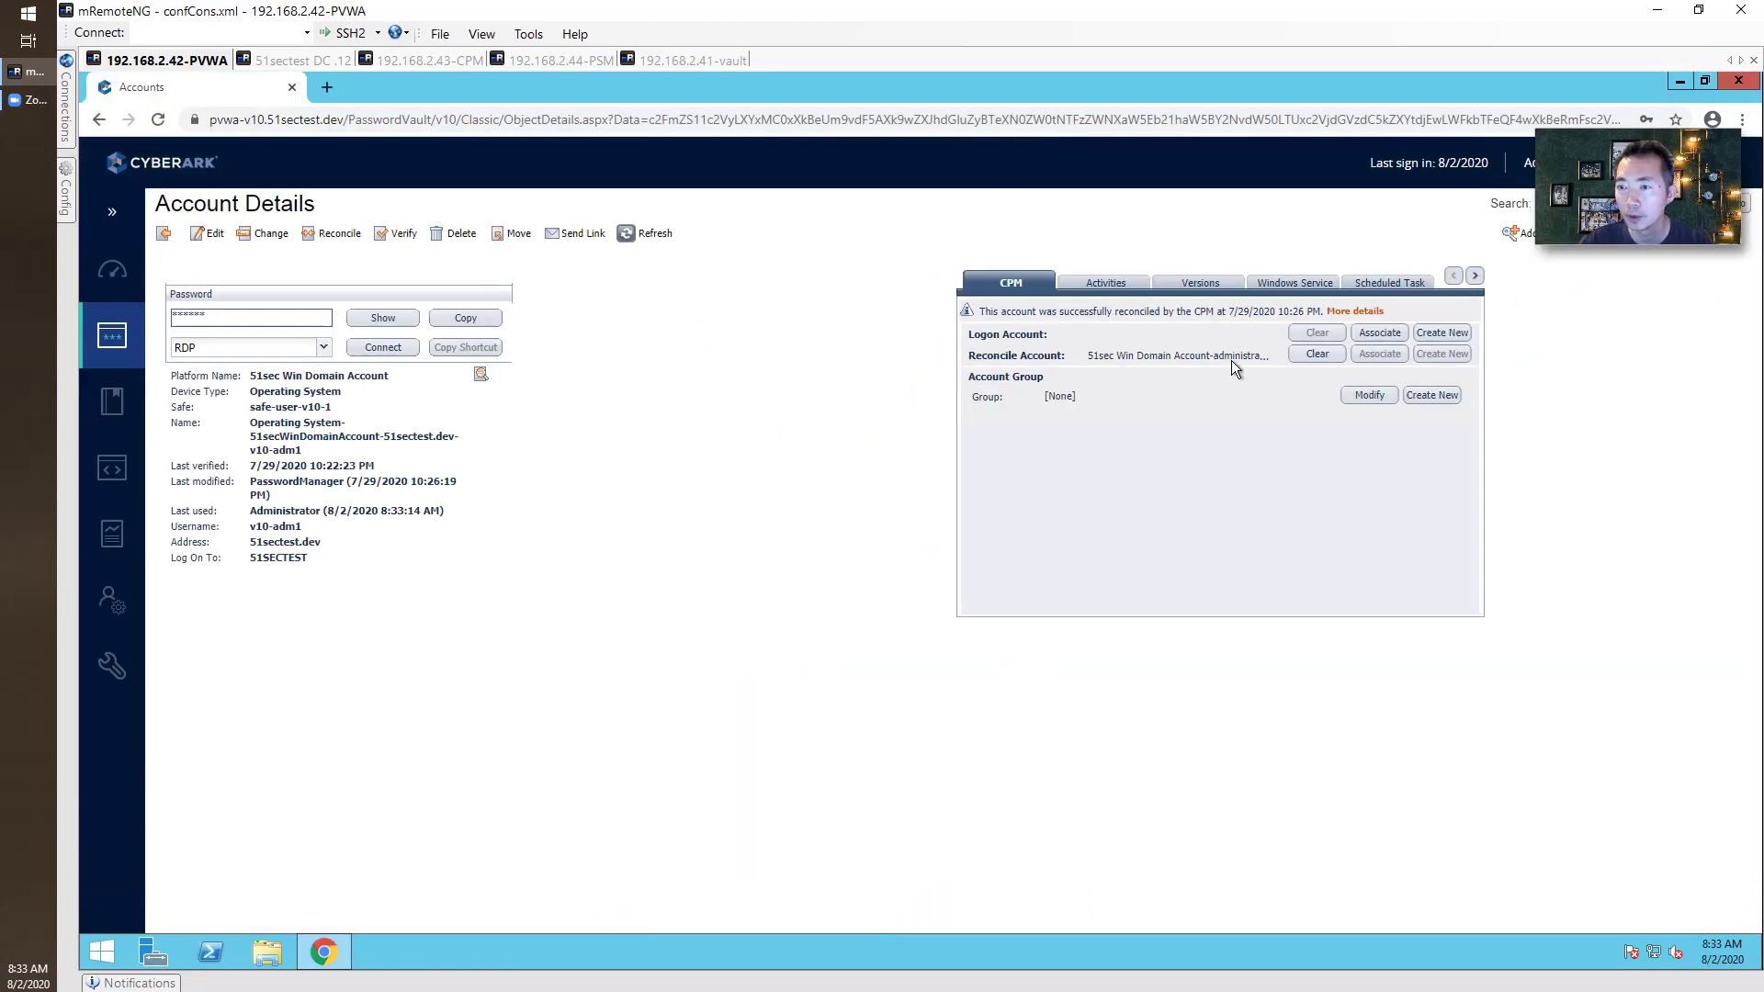
# Reconcile the v10-adm1 password immediately, then open Administration > System Configuration.
pyautogui.click(336, 233)
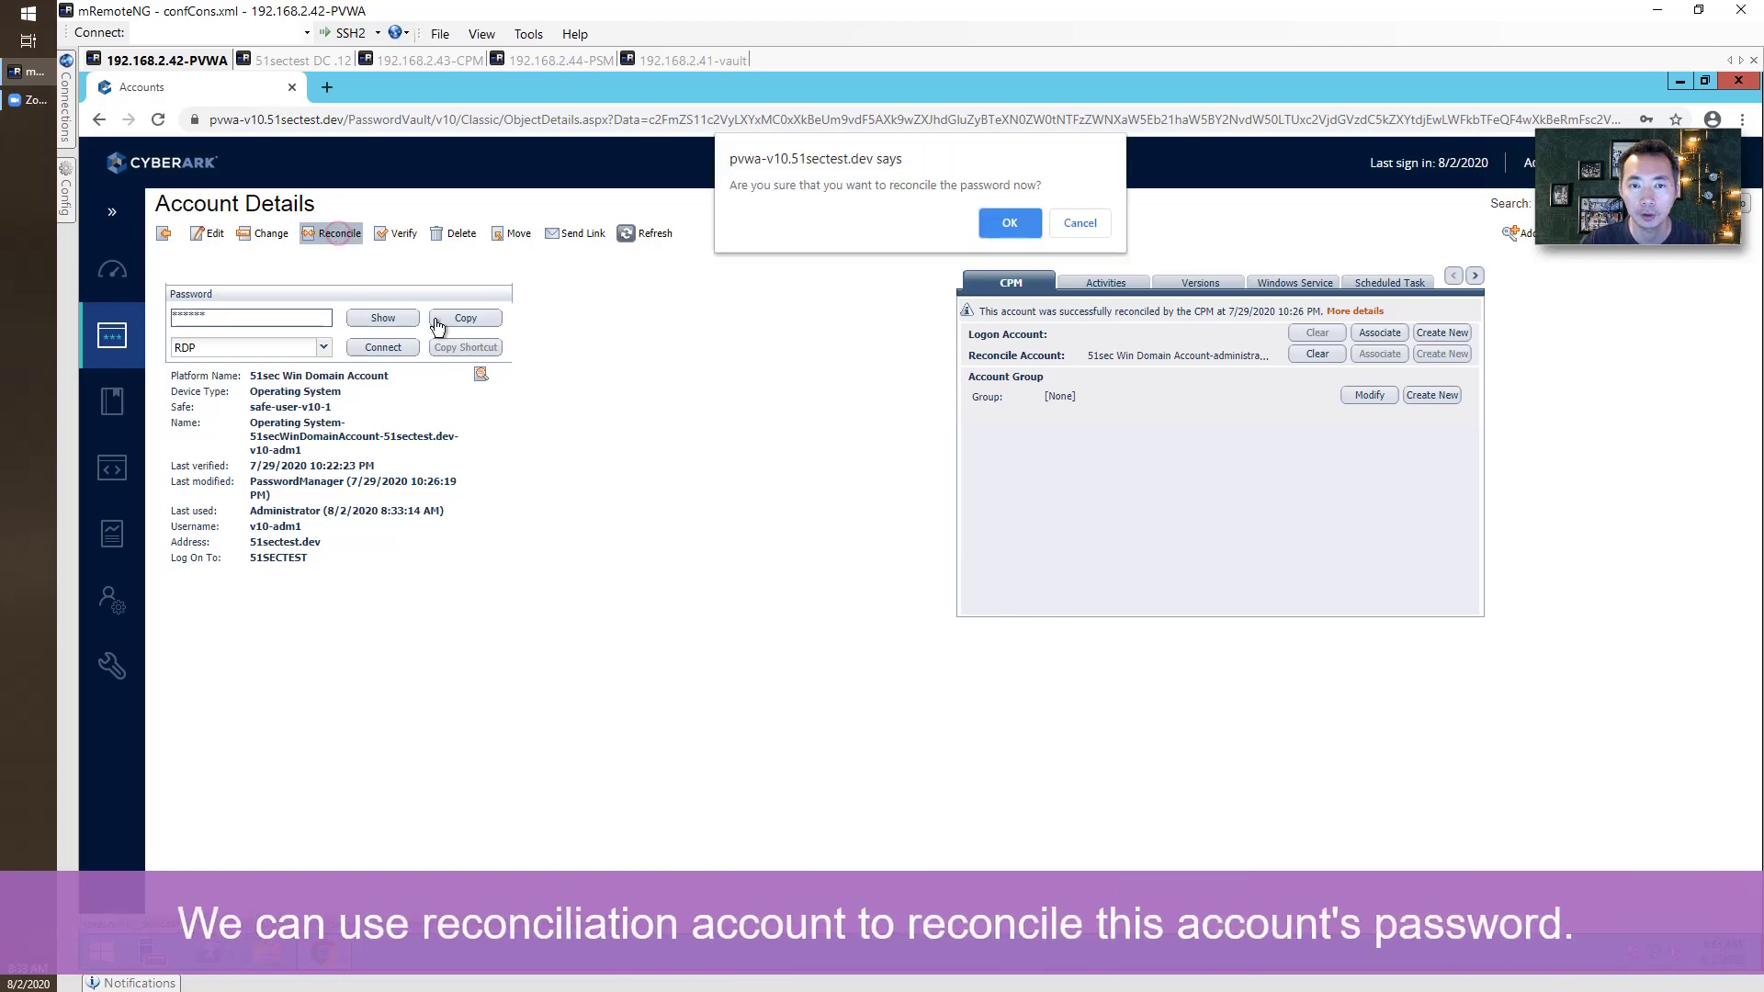
pyautogui.click(1013, 227)
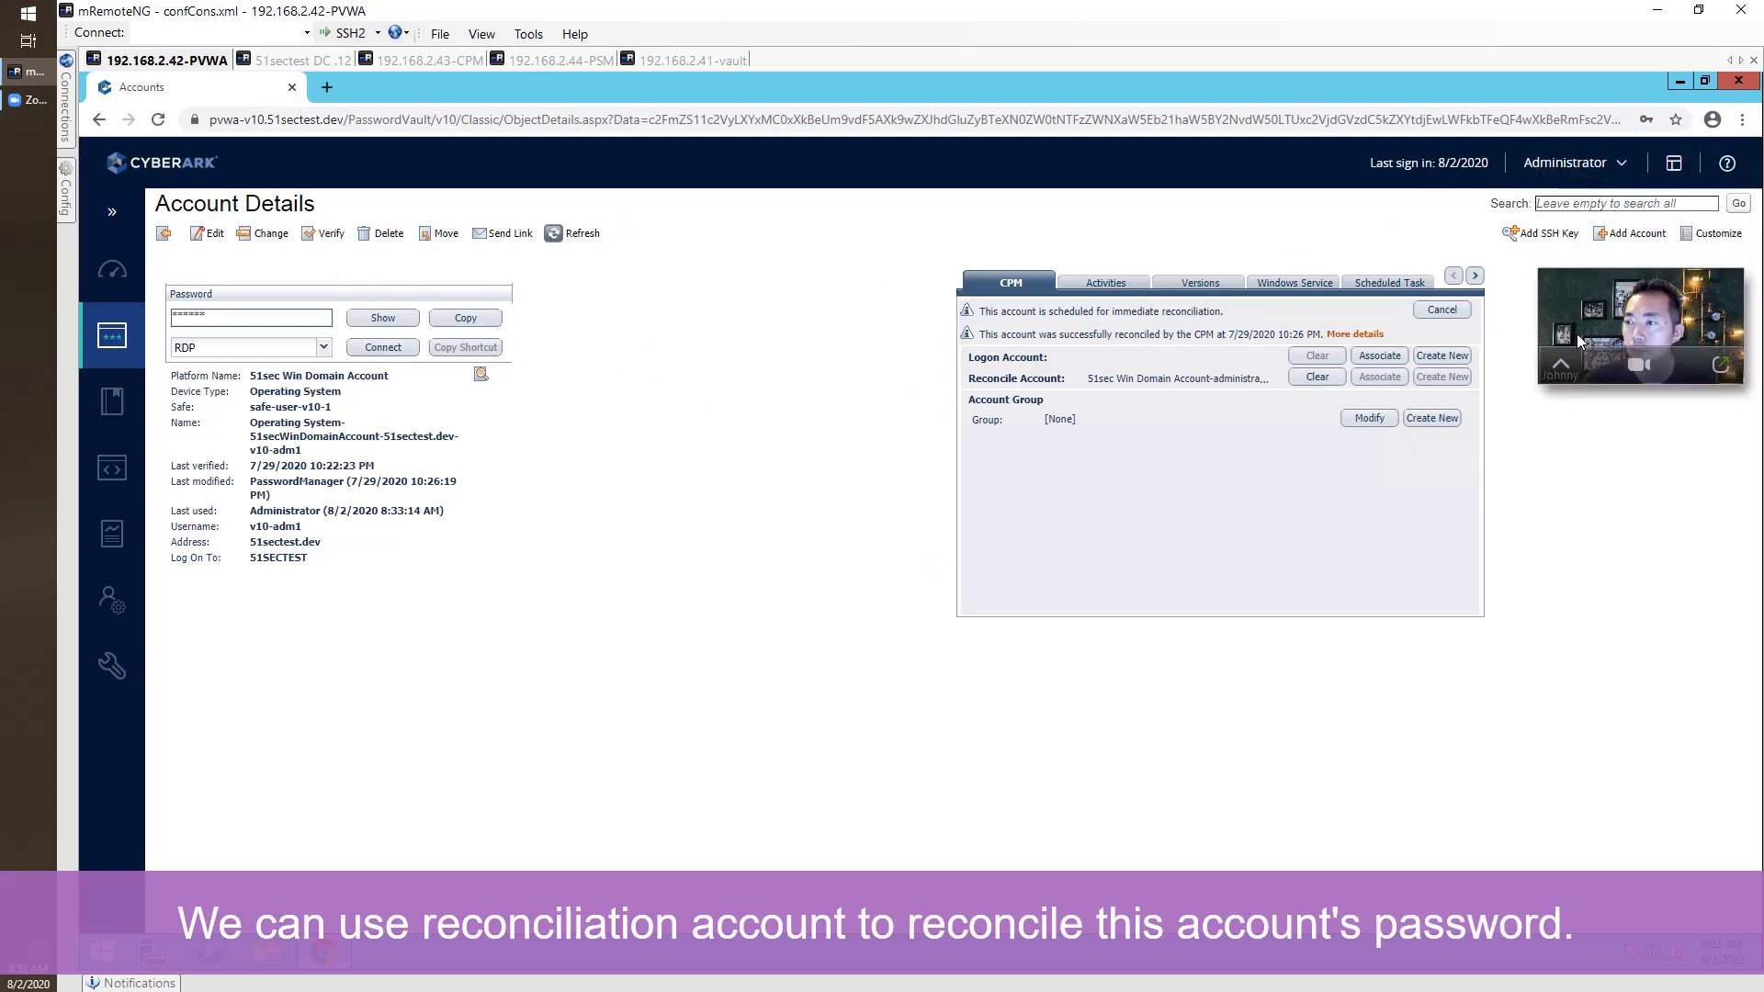
pyautogui.click(112, 269)
pyautogui.click(317, 660)
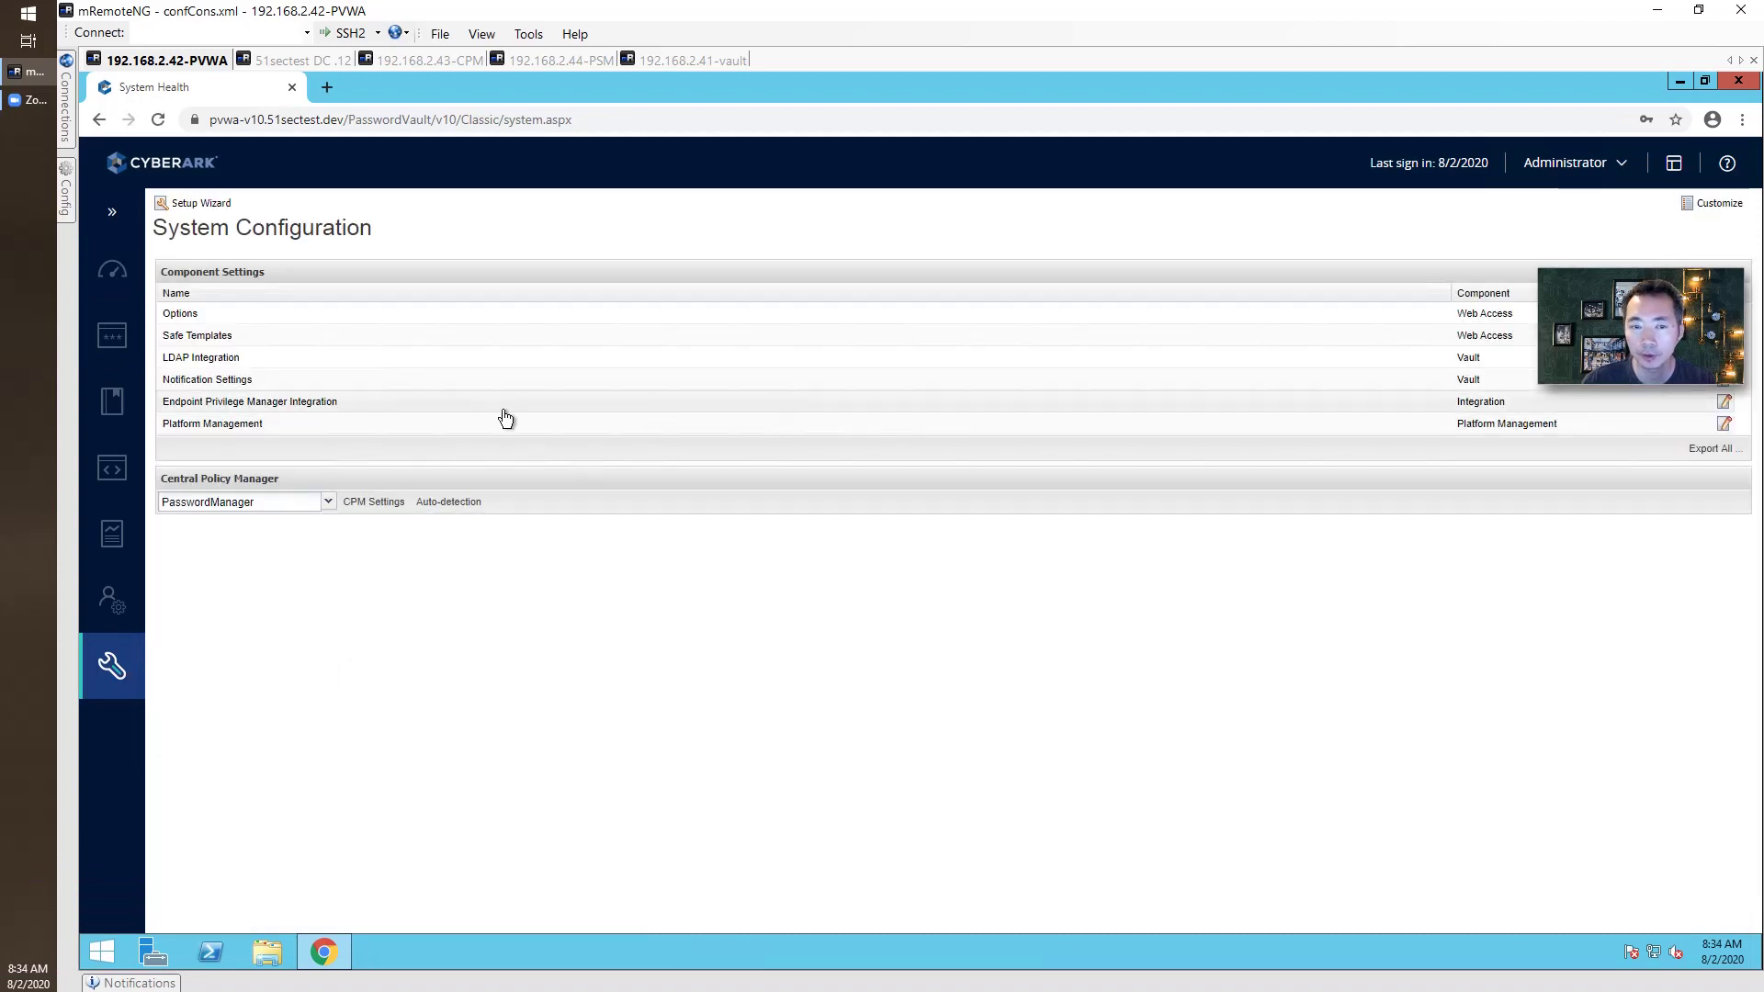
# Open the Unix via SSH platform from Platform Management for editing.
pyautogui.click(267, 423)
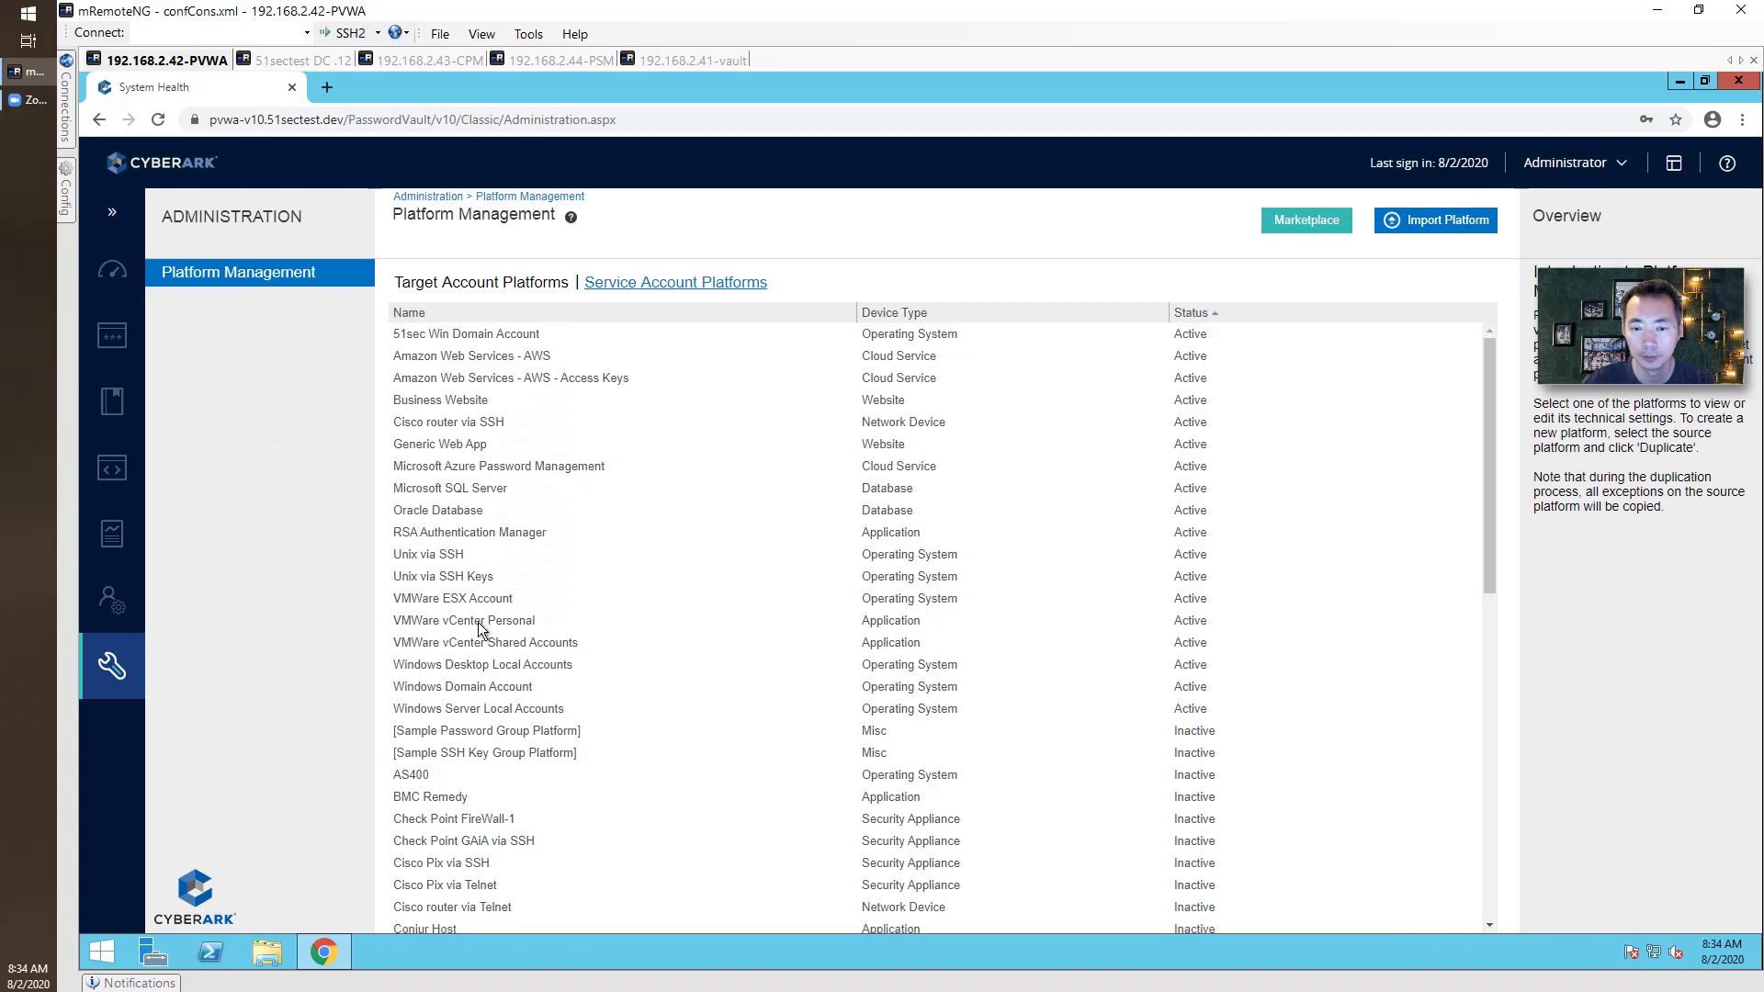
pyautogui.click(450, 555)
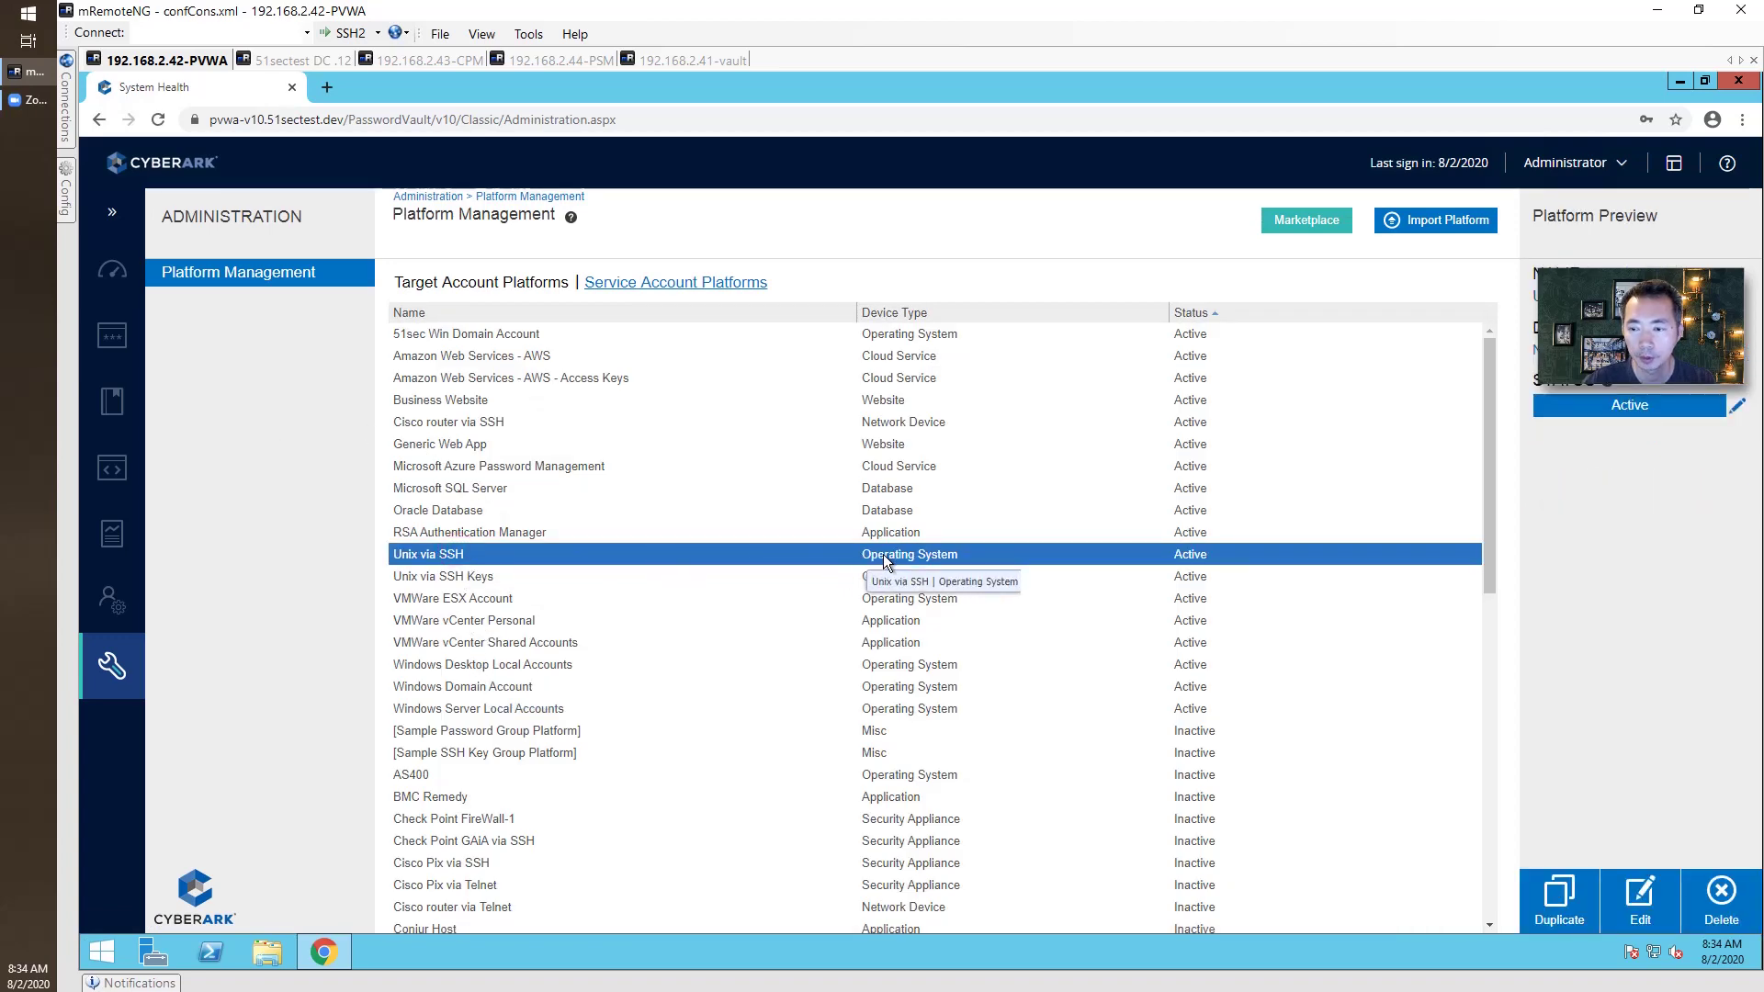
pyautogui.click(1623, 905)
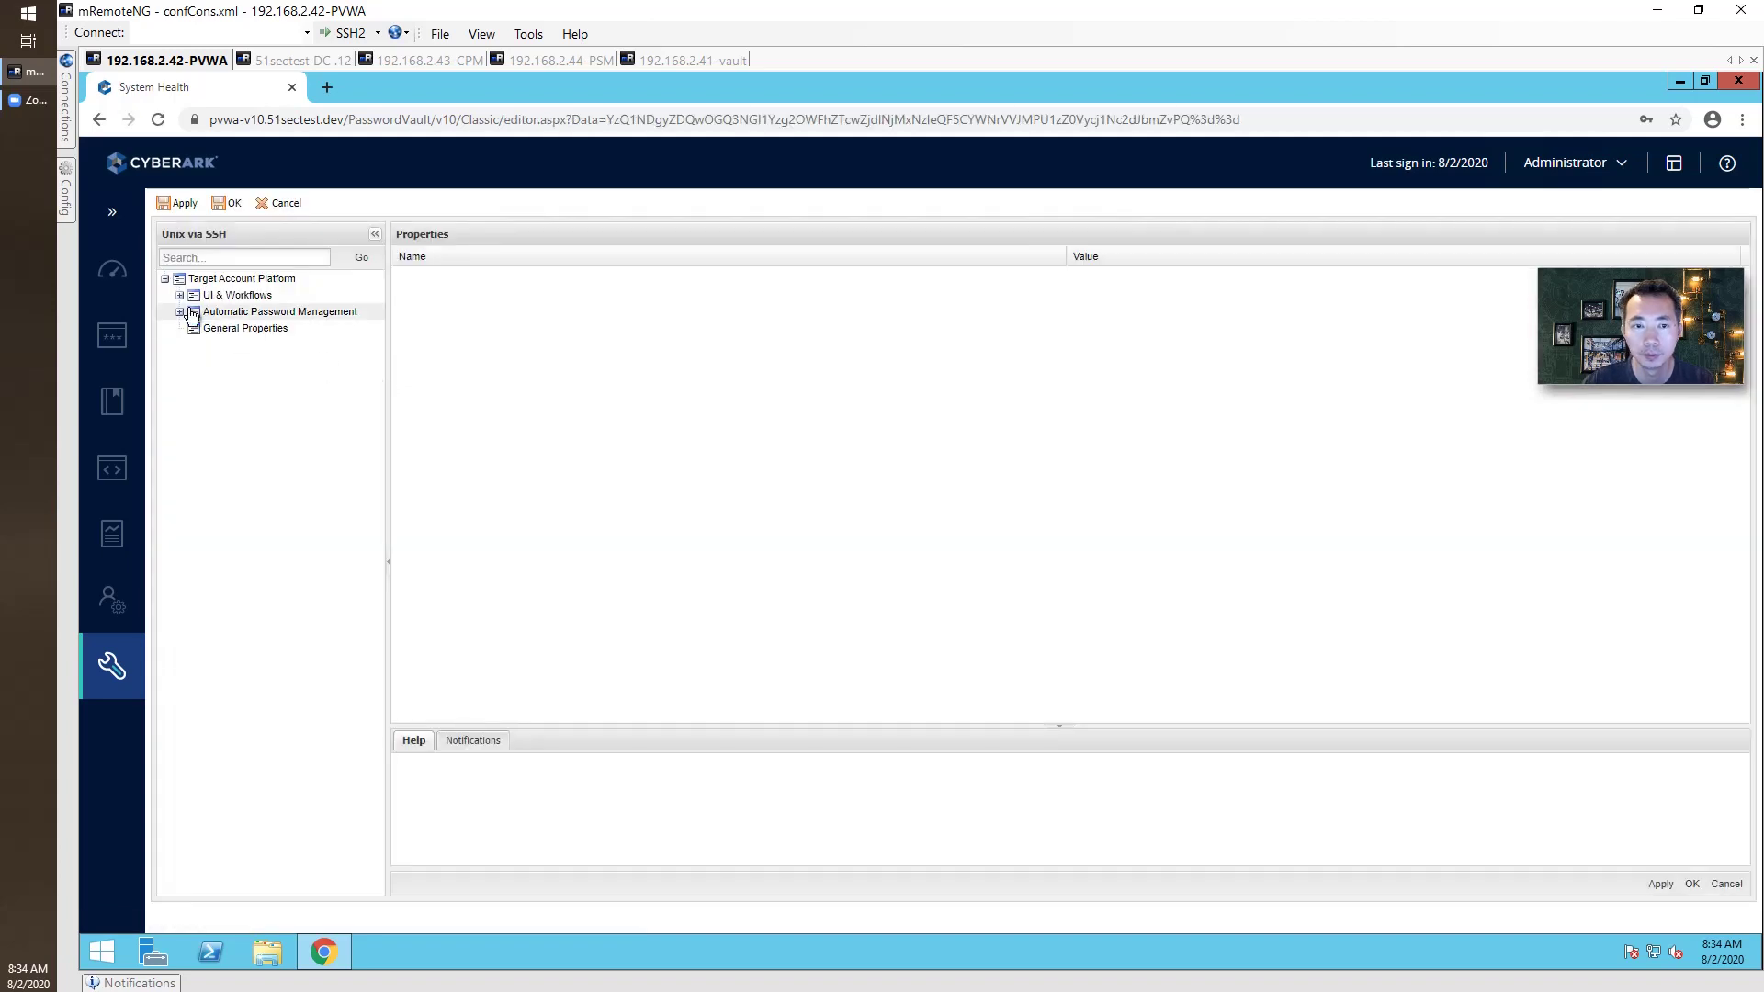
# Browse the CPM Plug-in and UI & Workflows settings, then cancel without saving.
pyautogui.click(179, 312)
pyautogui.click(241, 361)
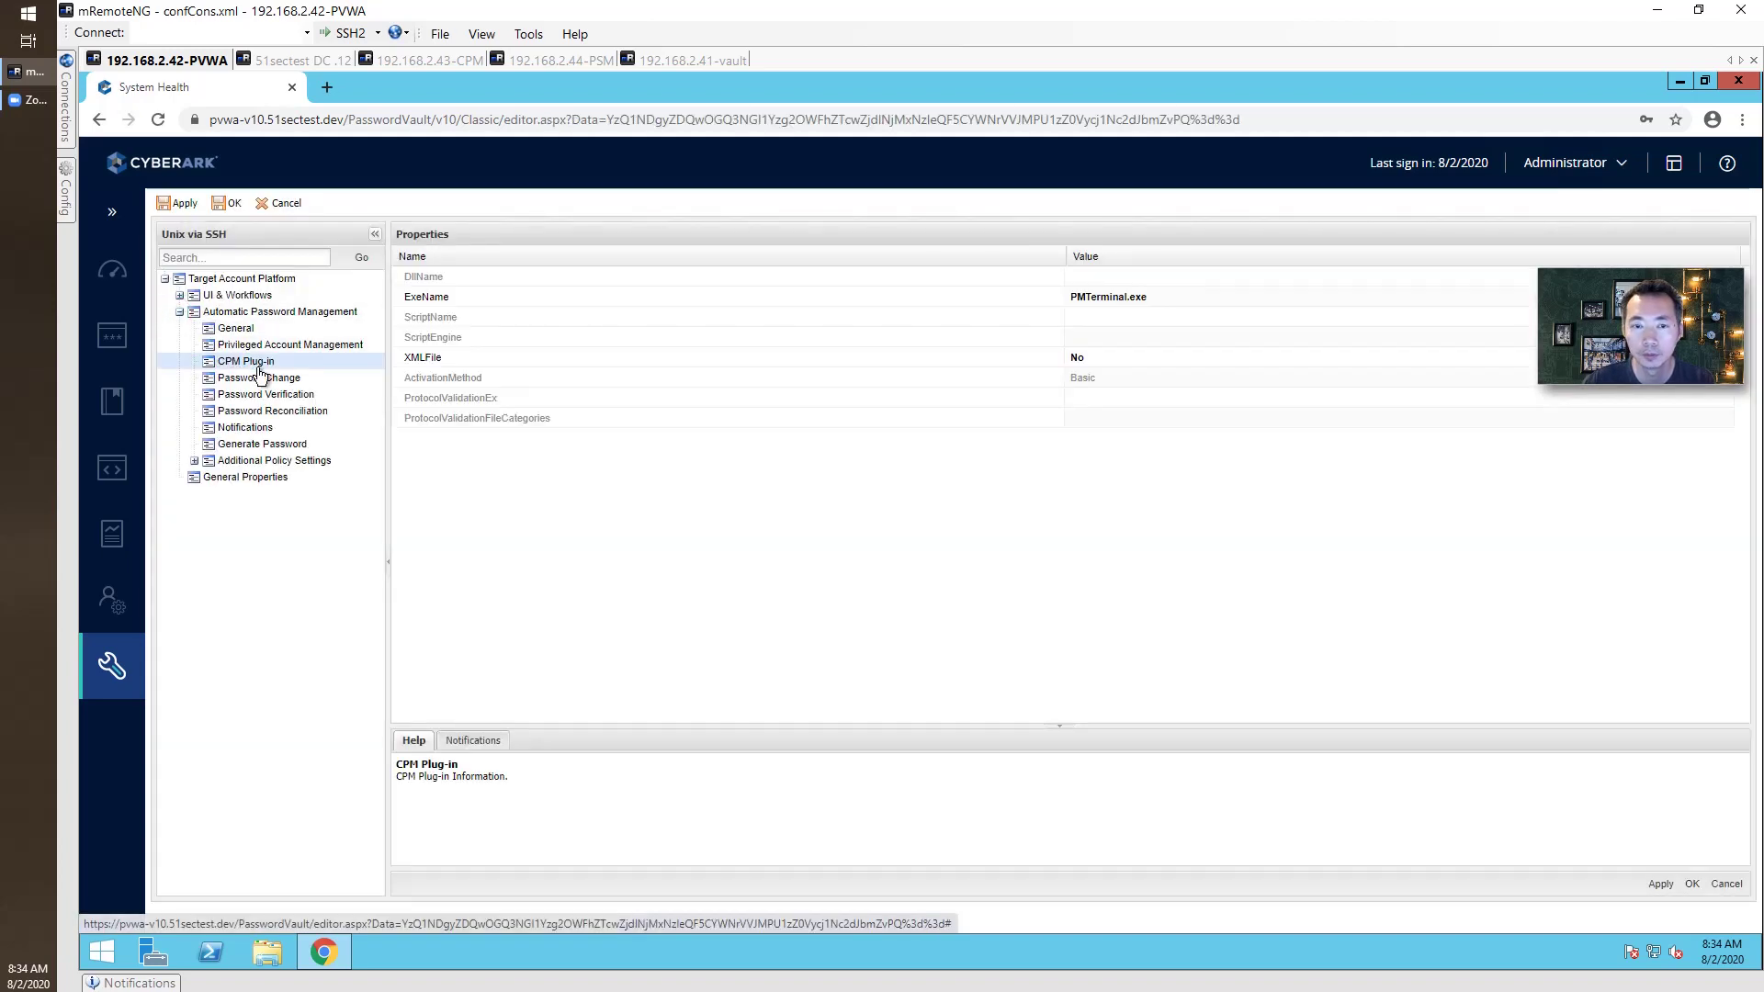
pyautogui.click(179, 295)
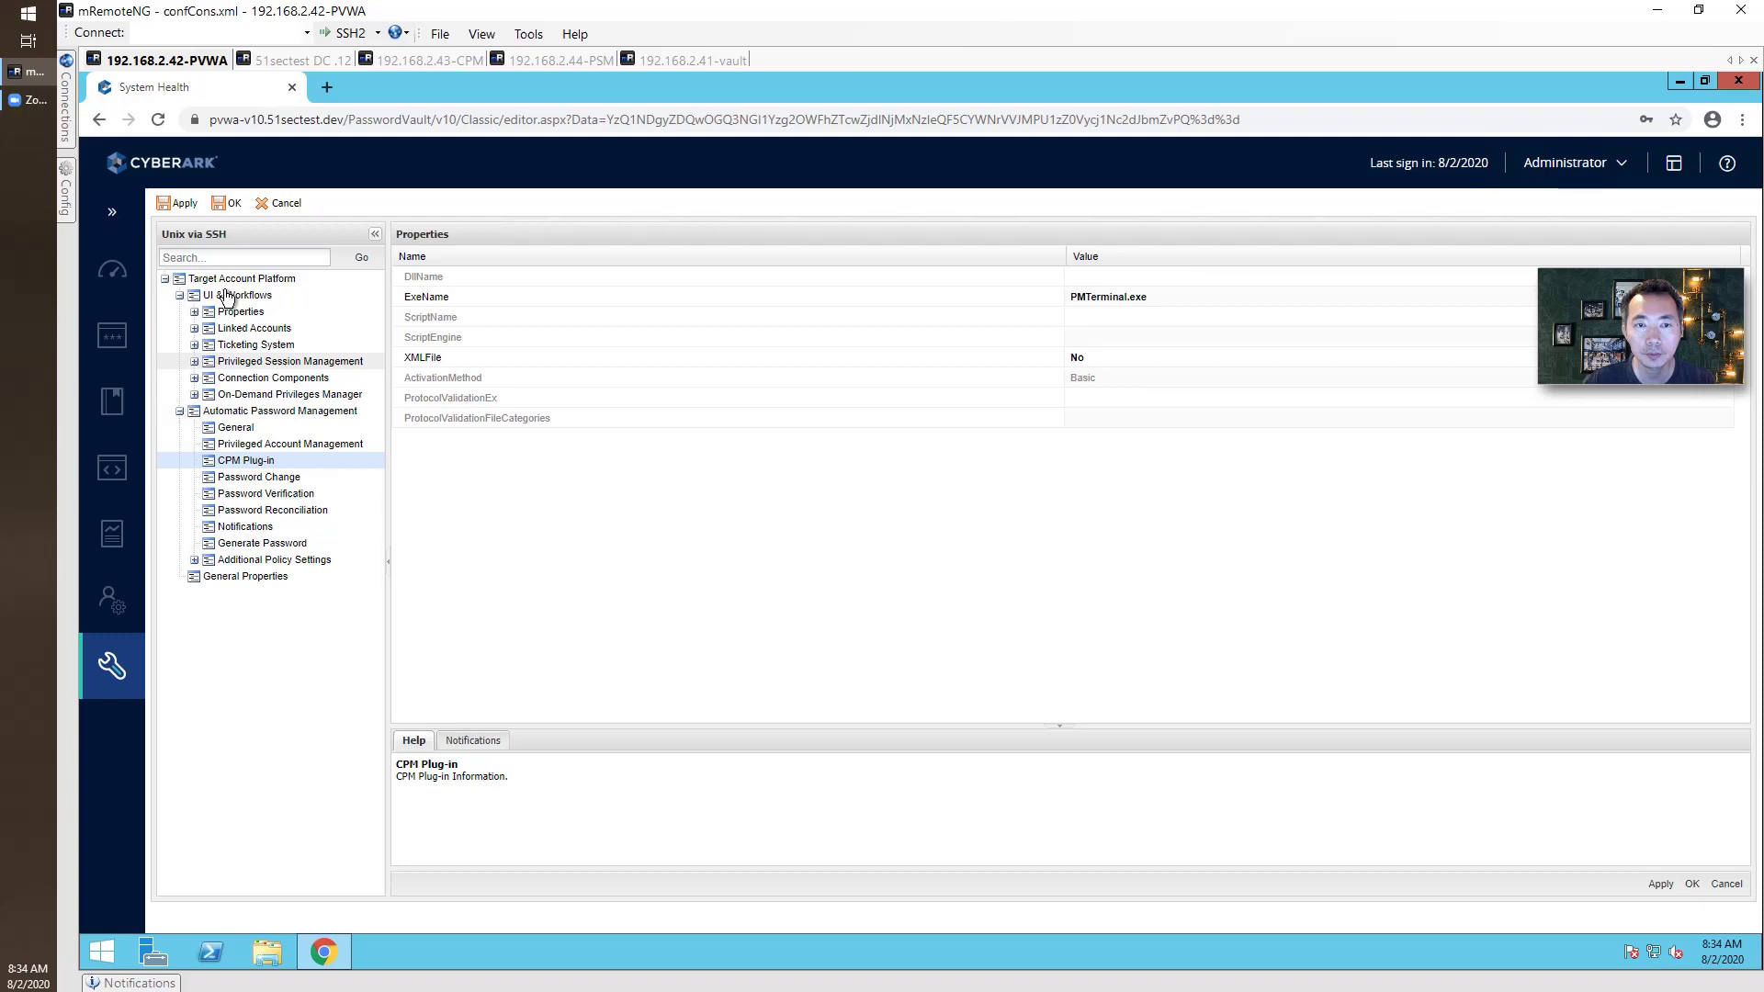
pyautogui.click(284, 203)
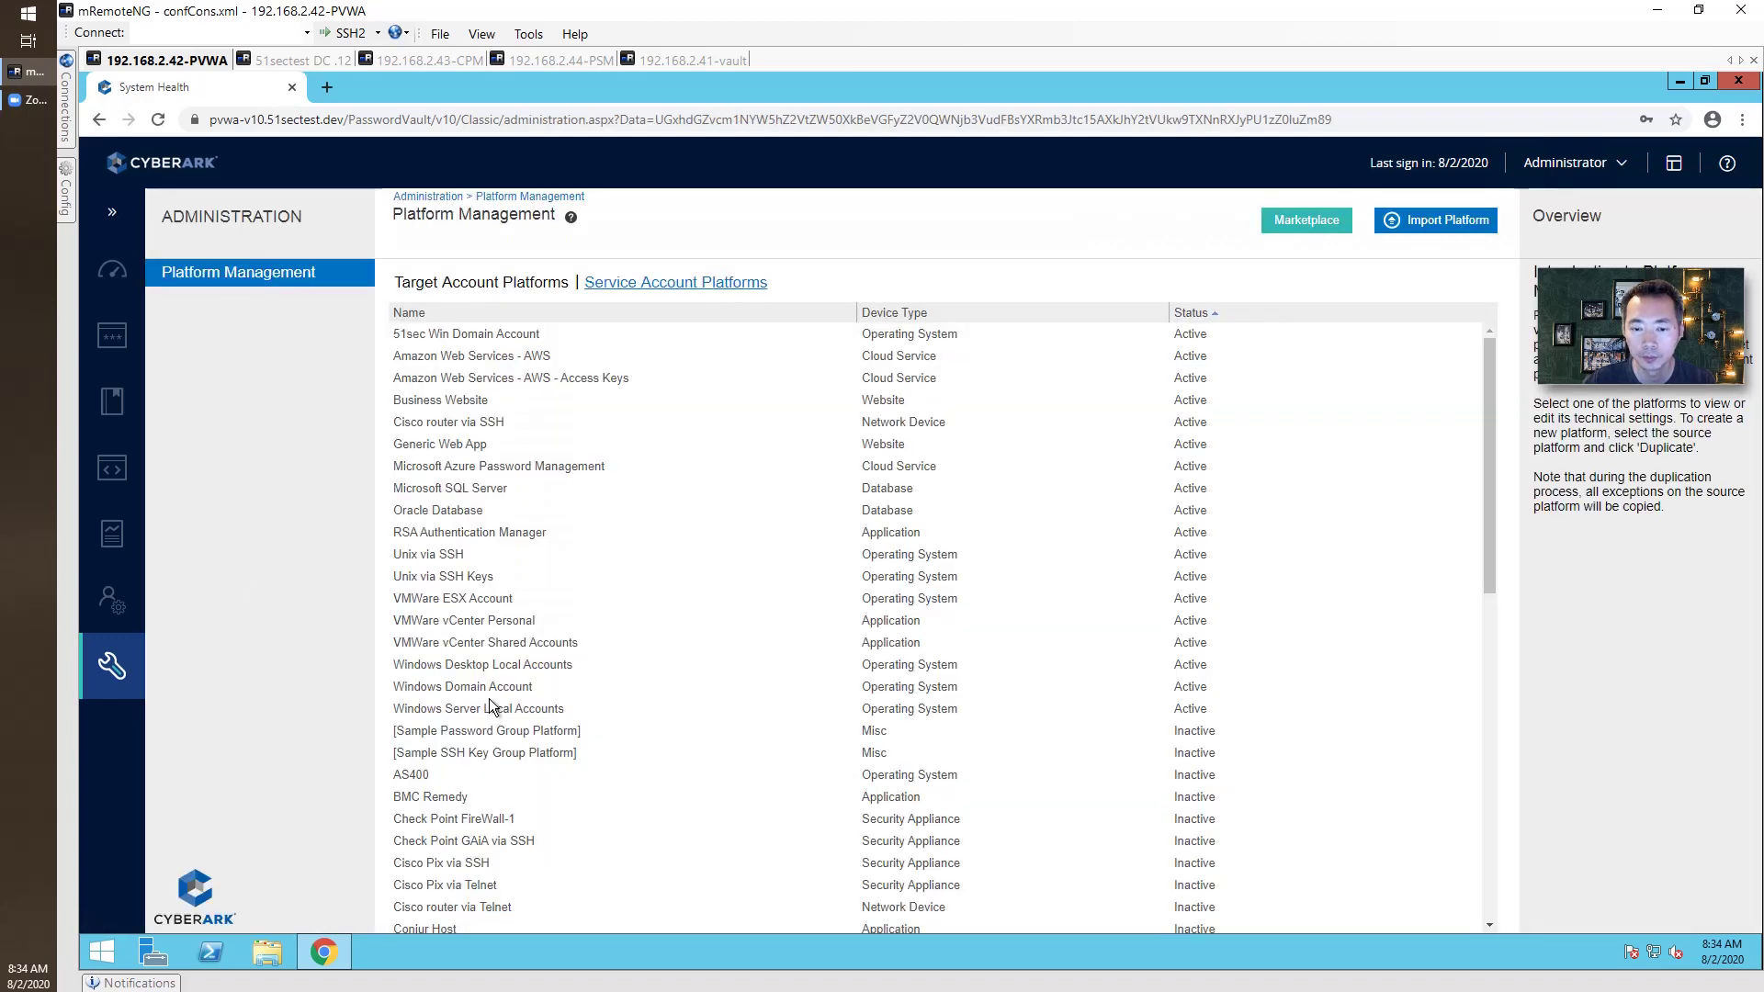
# Scroll the Target Account Platforms list, preview Generic Web App, then return to System Health.
pyautogui.scroll(-4, 501, 712)
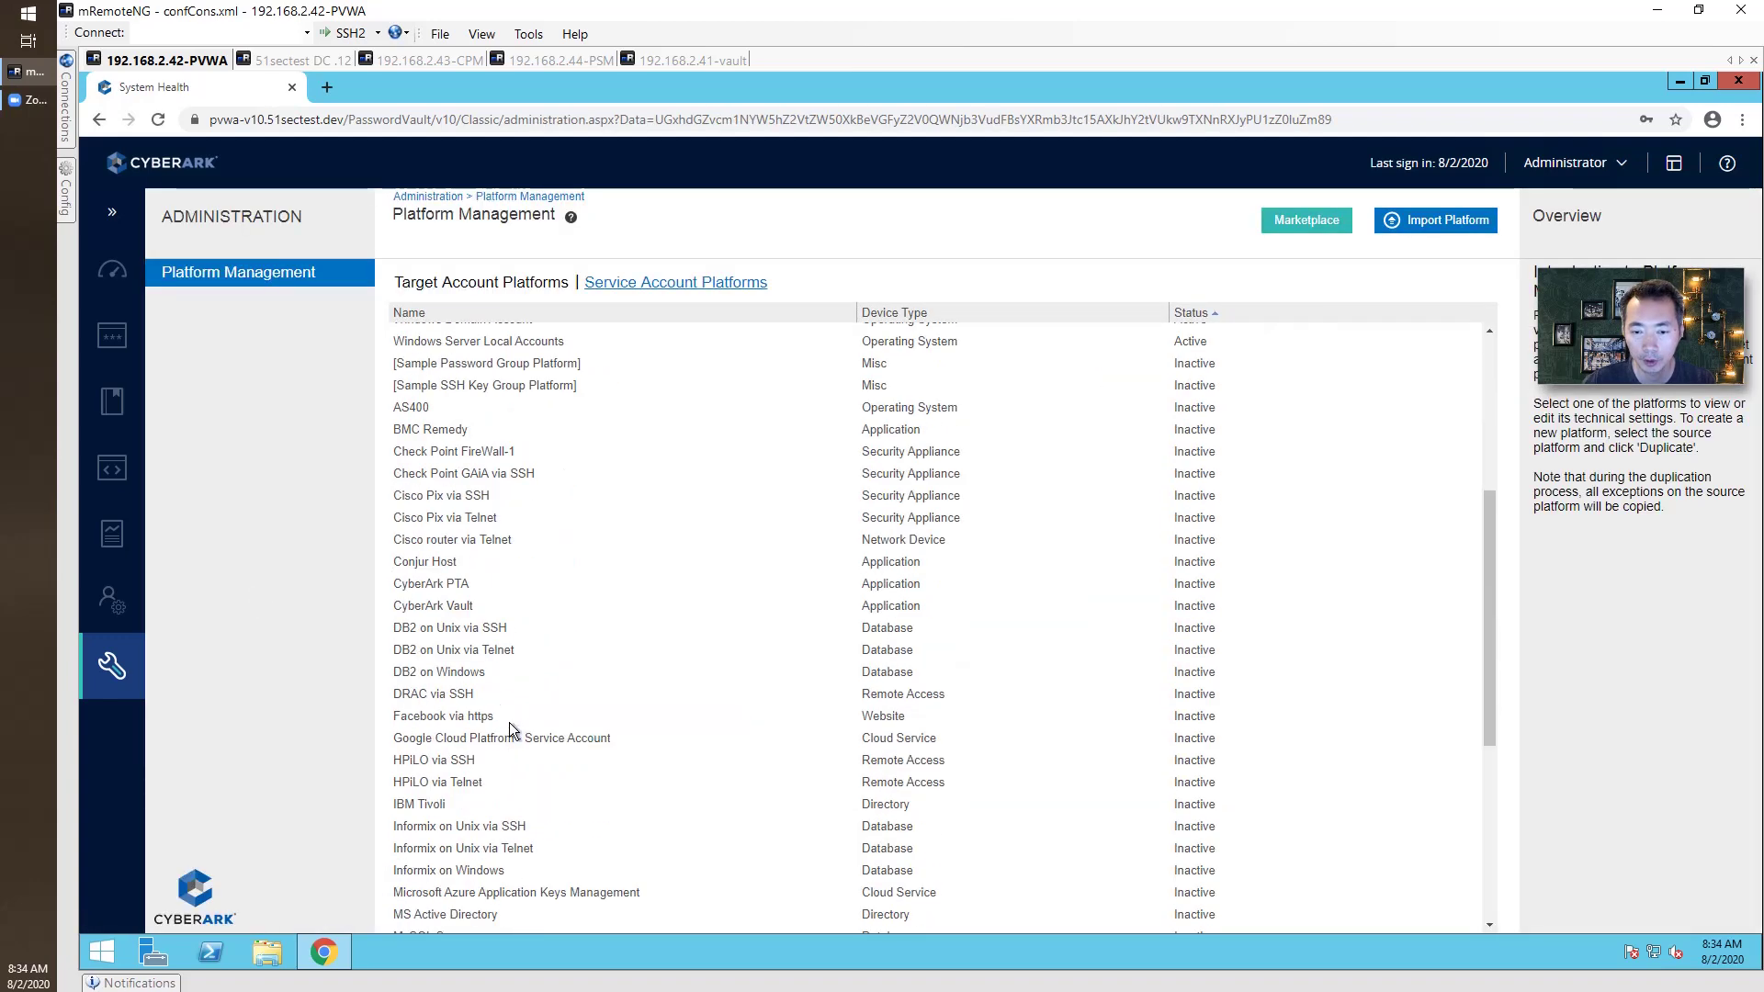
pyautogui.scroll(-3, 510, 726)
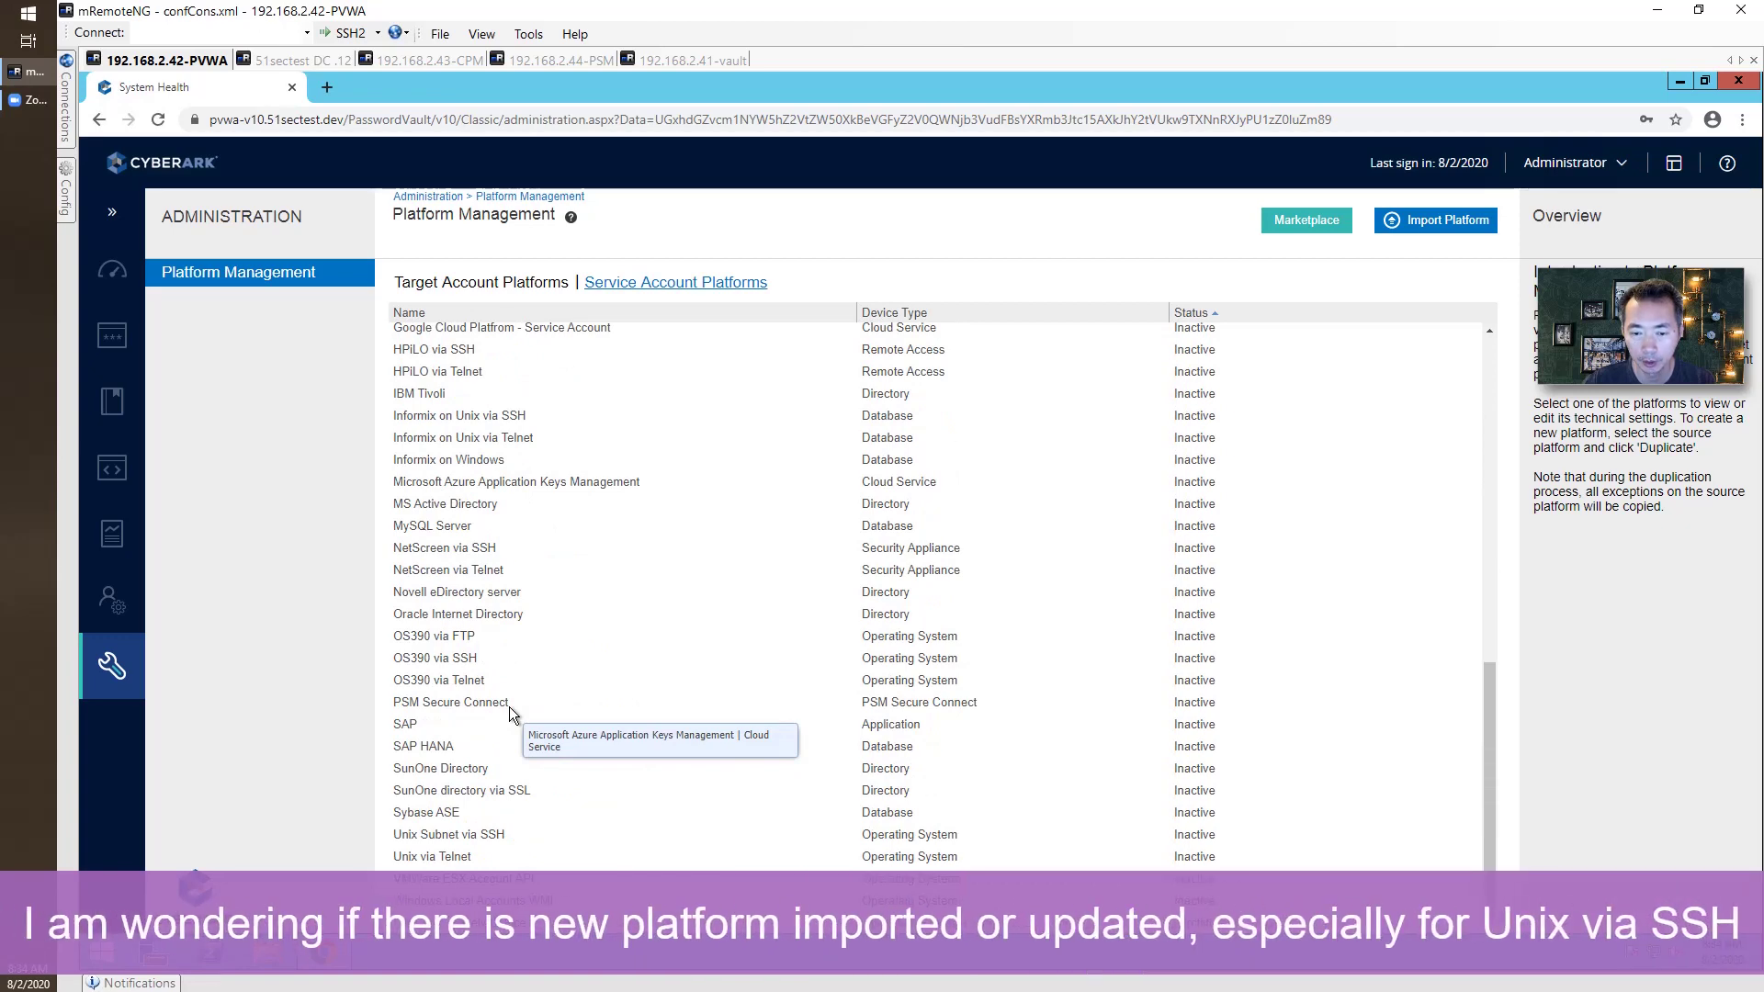
pyautogui.scroll(3, 509, 708)
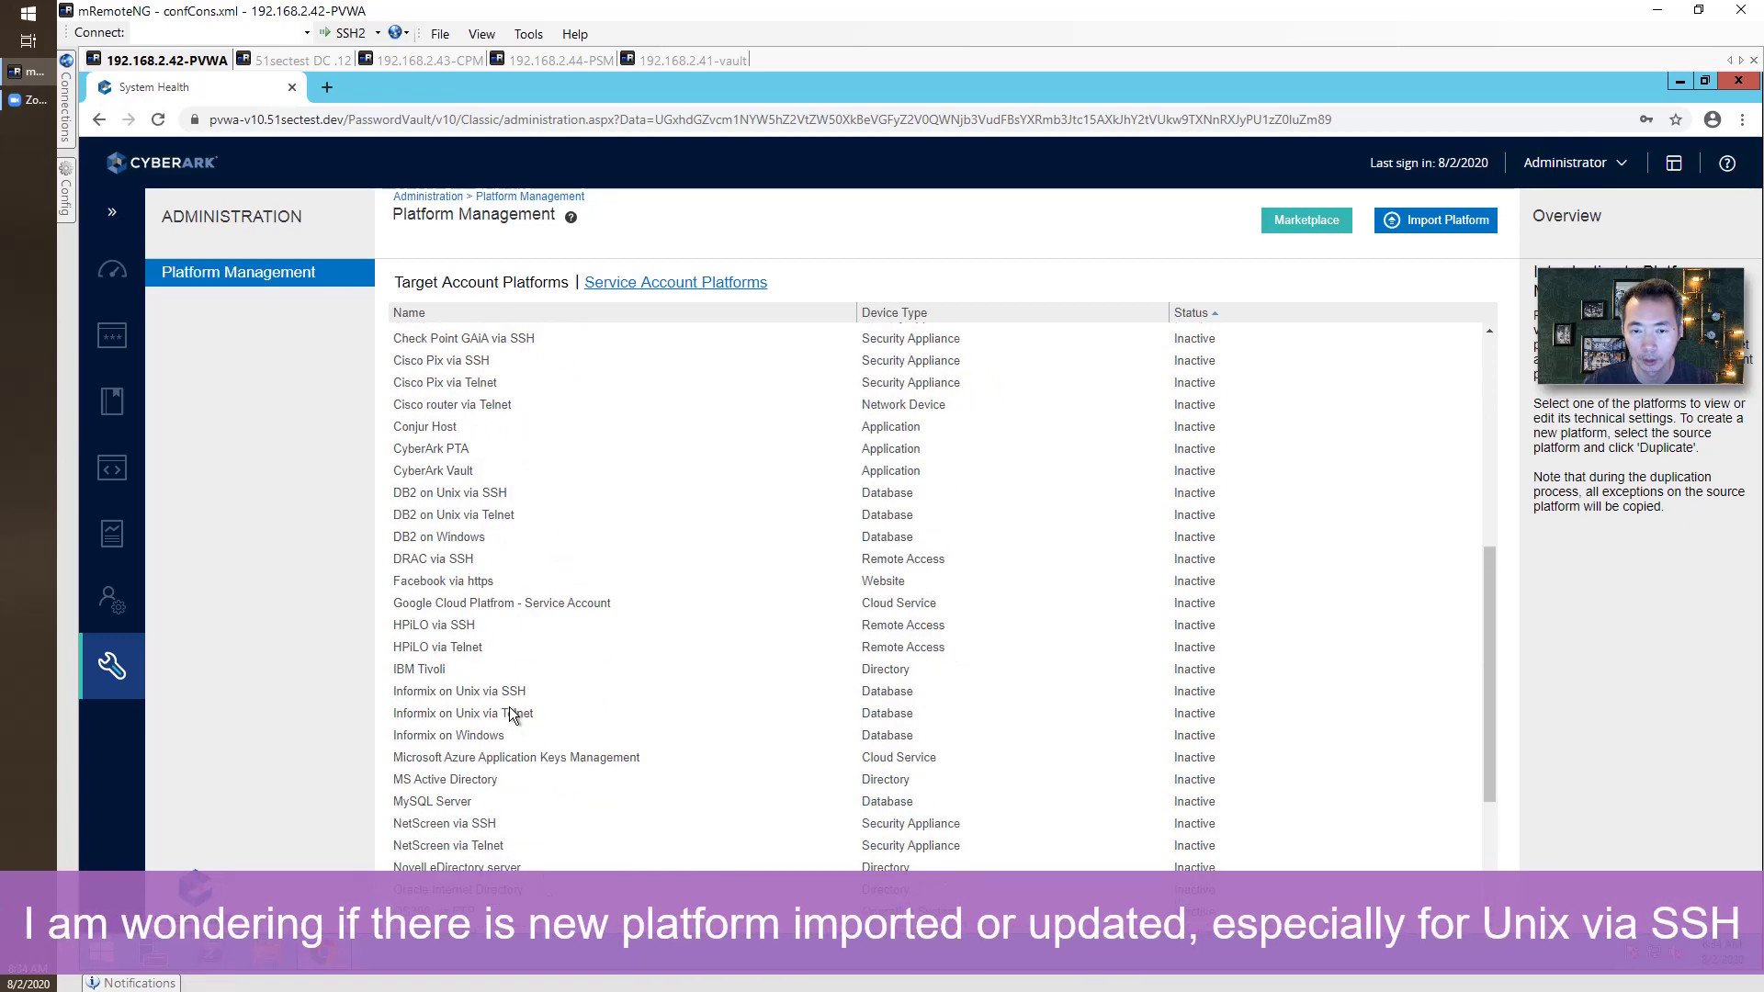
pyautogui.scroll(4, 512, 715)
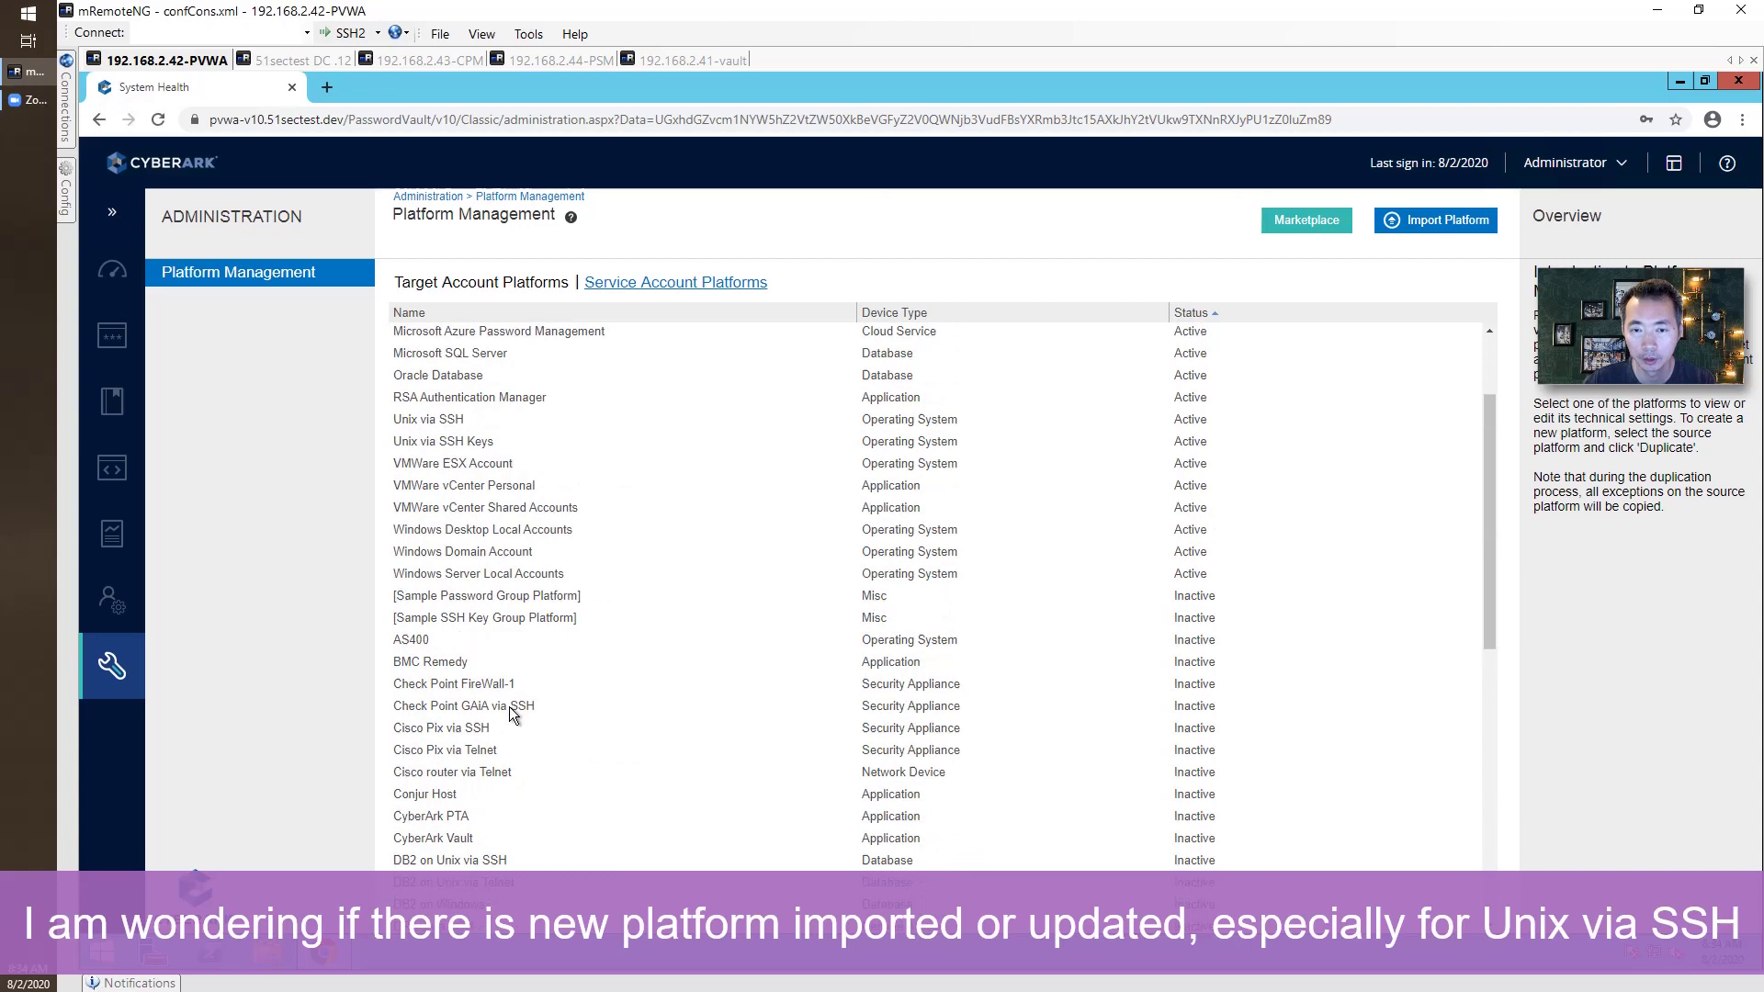
pyautogui.scroll(2, 512, 716)
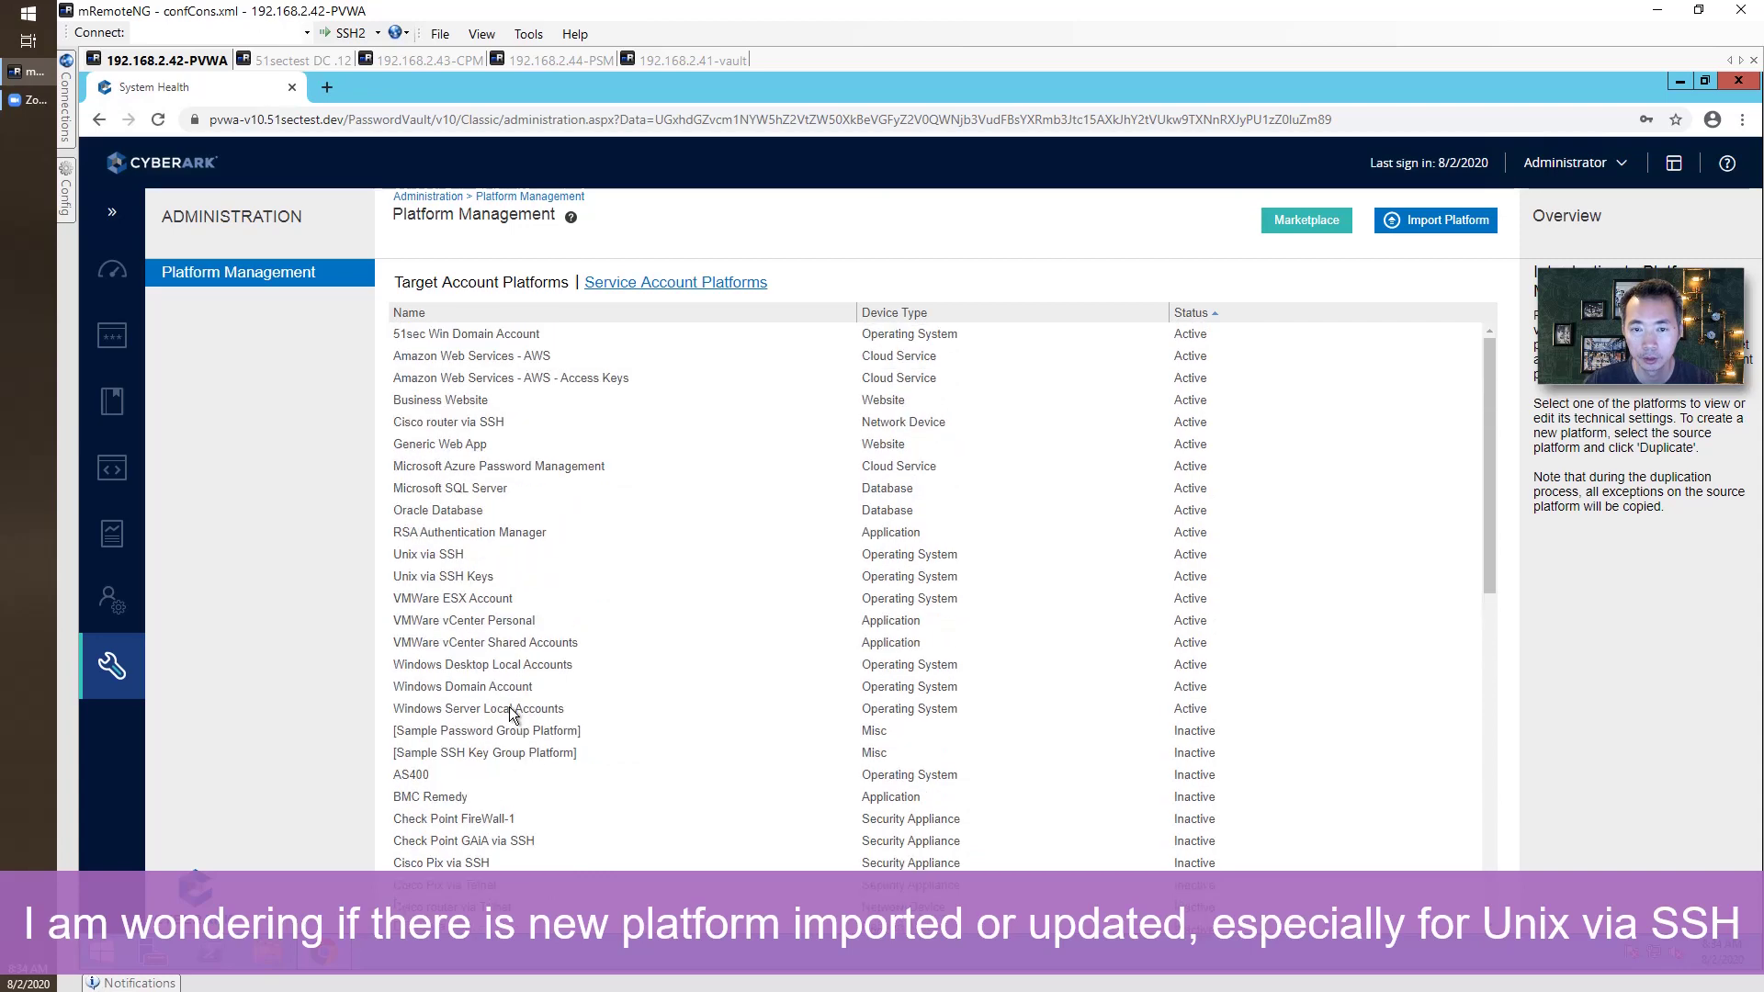
pyautogui.click(496, 445)
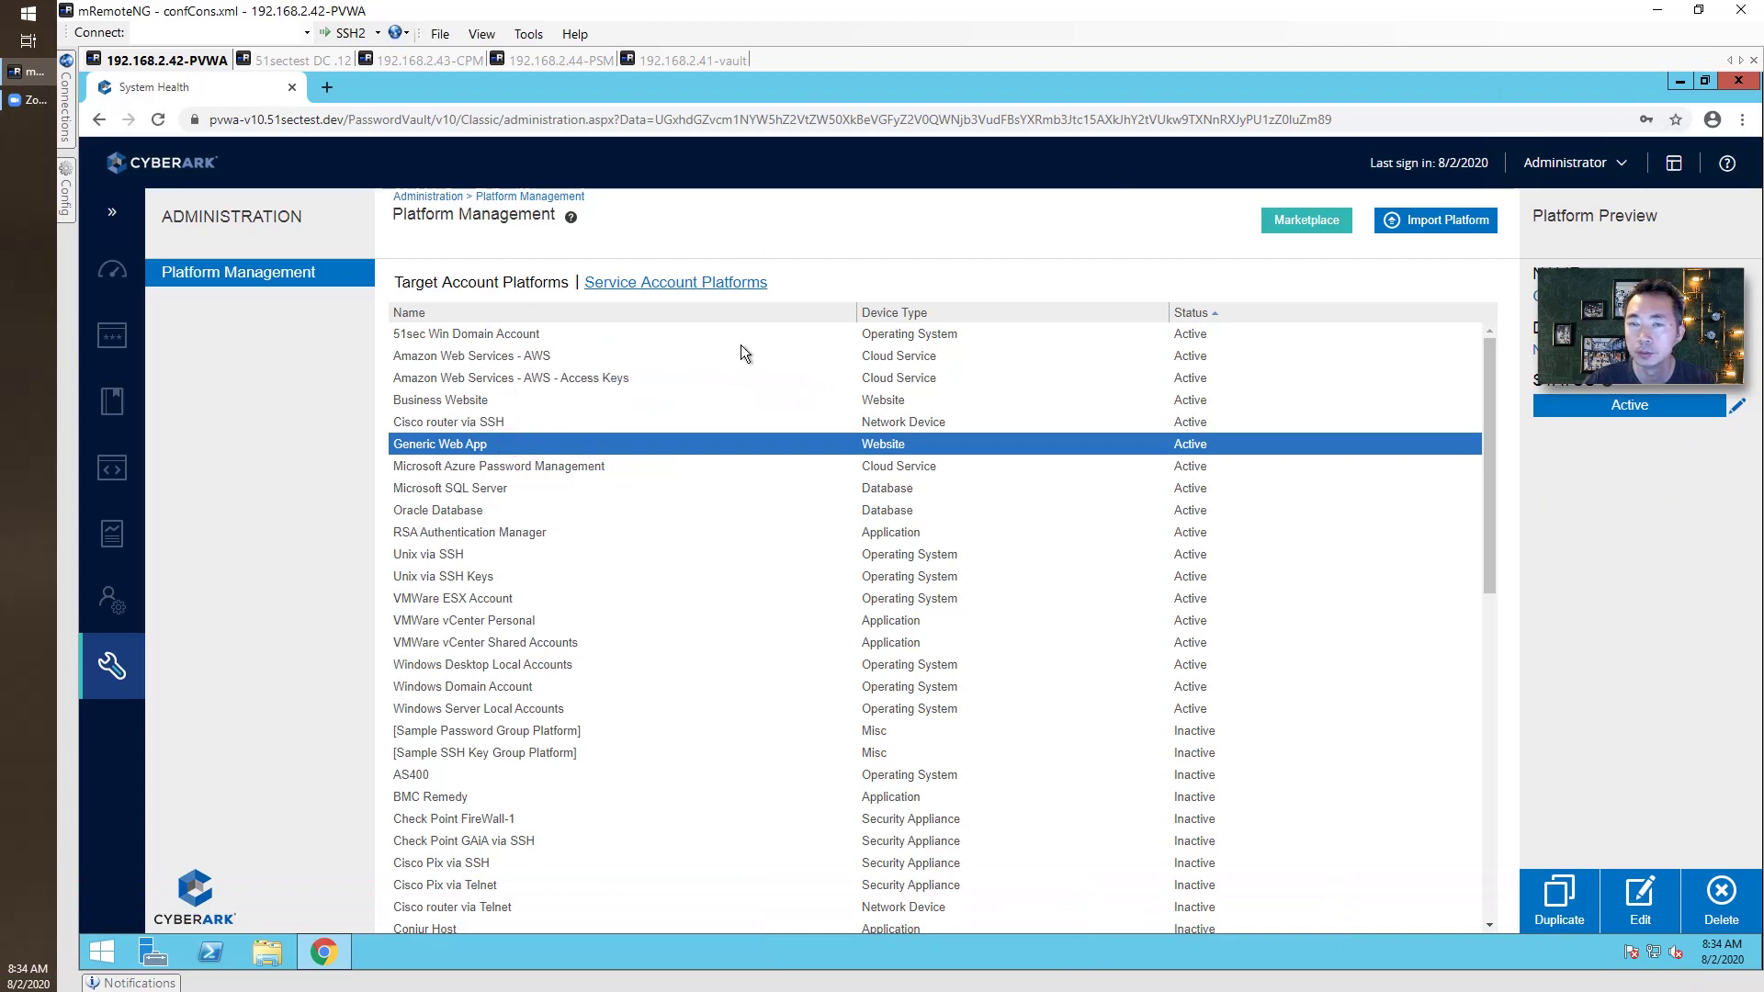
pyautogui.click(138, 266)
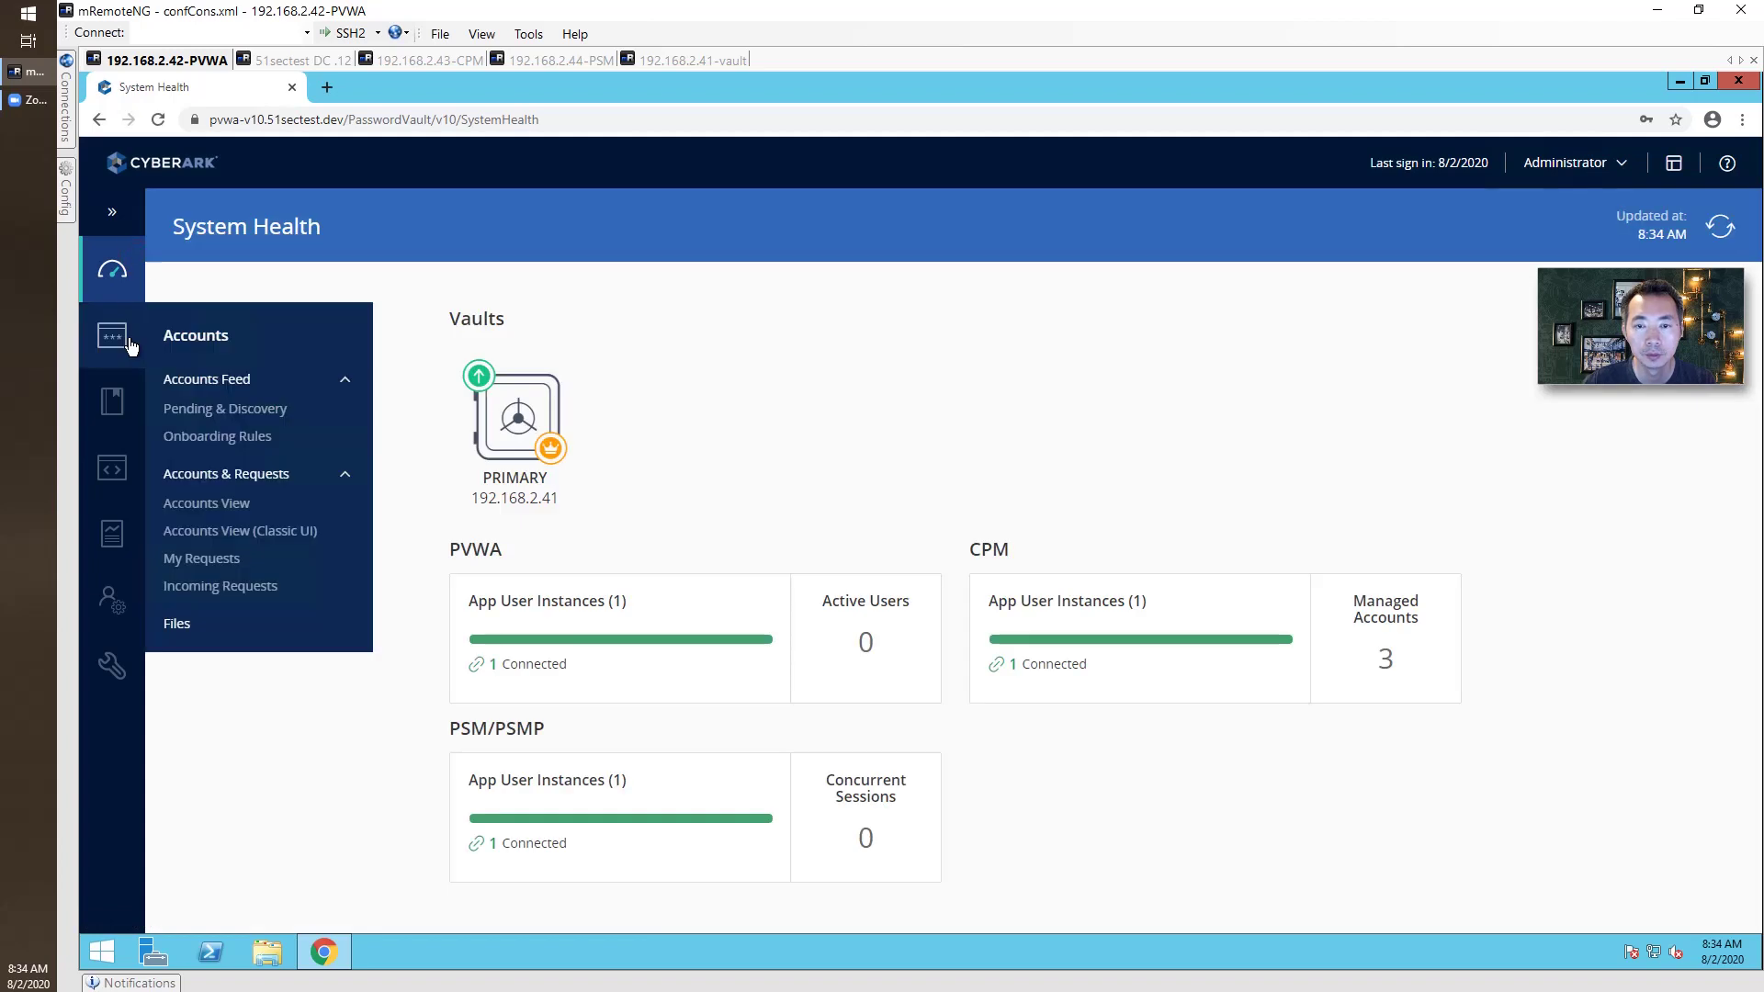
# Open the v10-adm1 account details from the accounts list and review its last reconciliation.
pyautogui.click(114, 337)
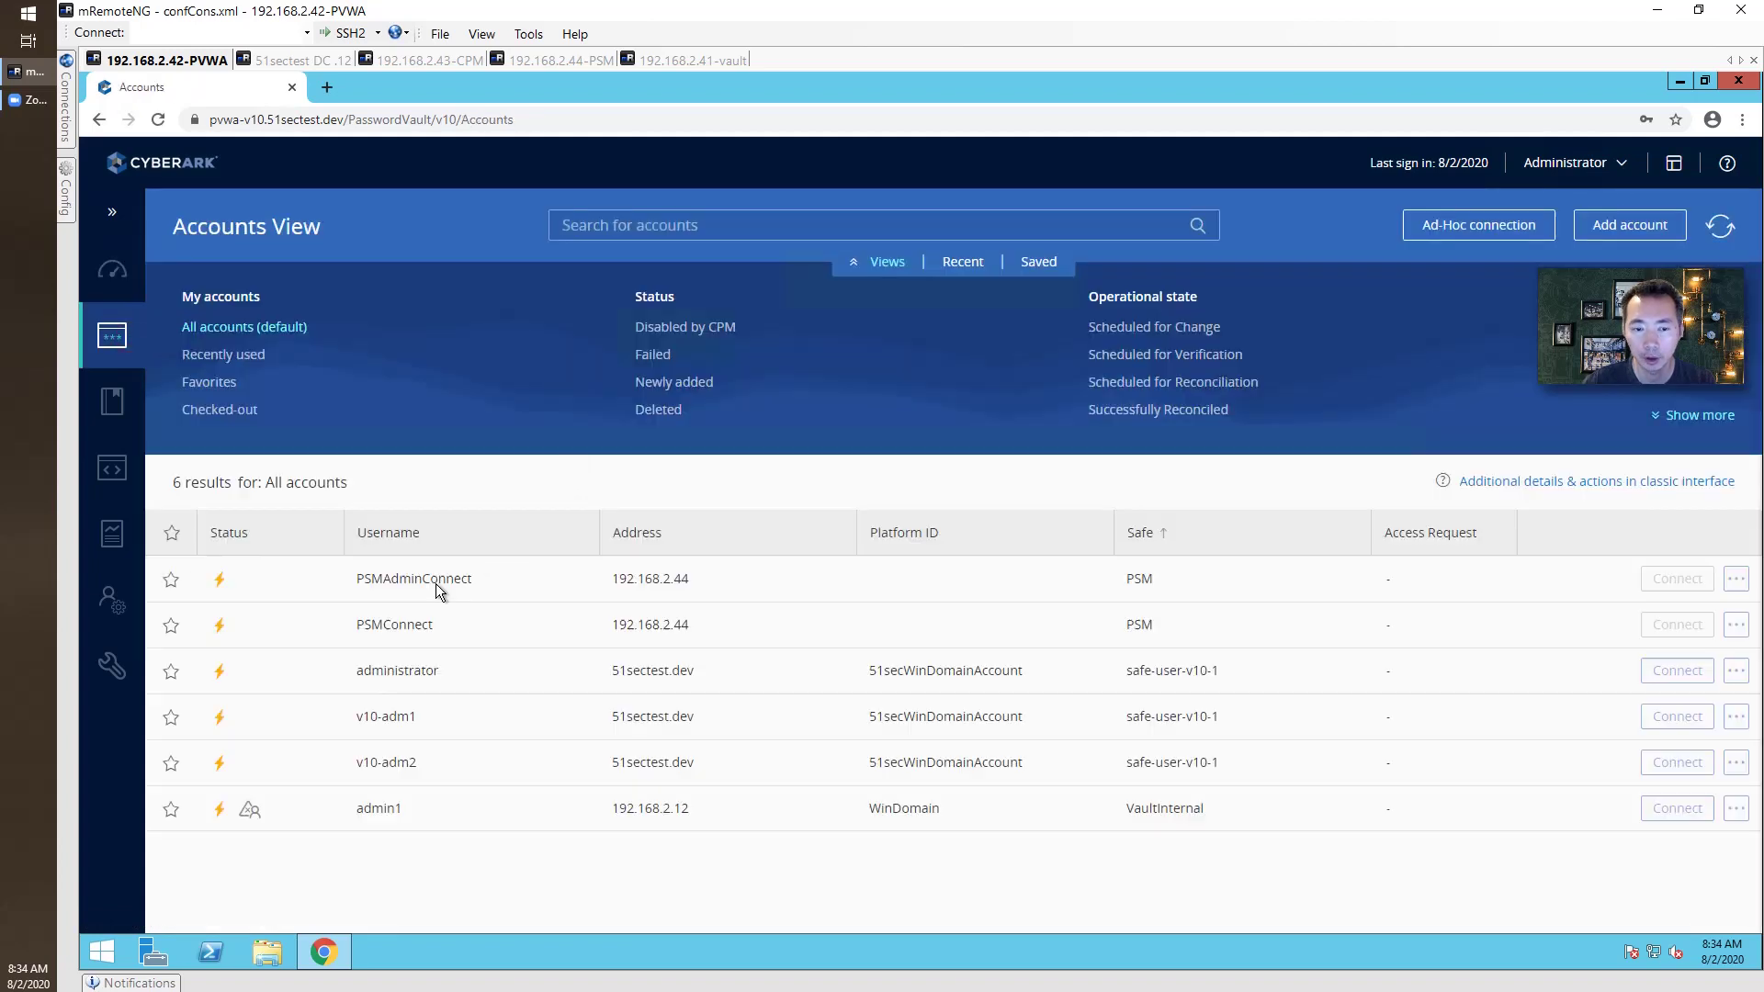
pyautogui.click(479, 719)
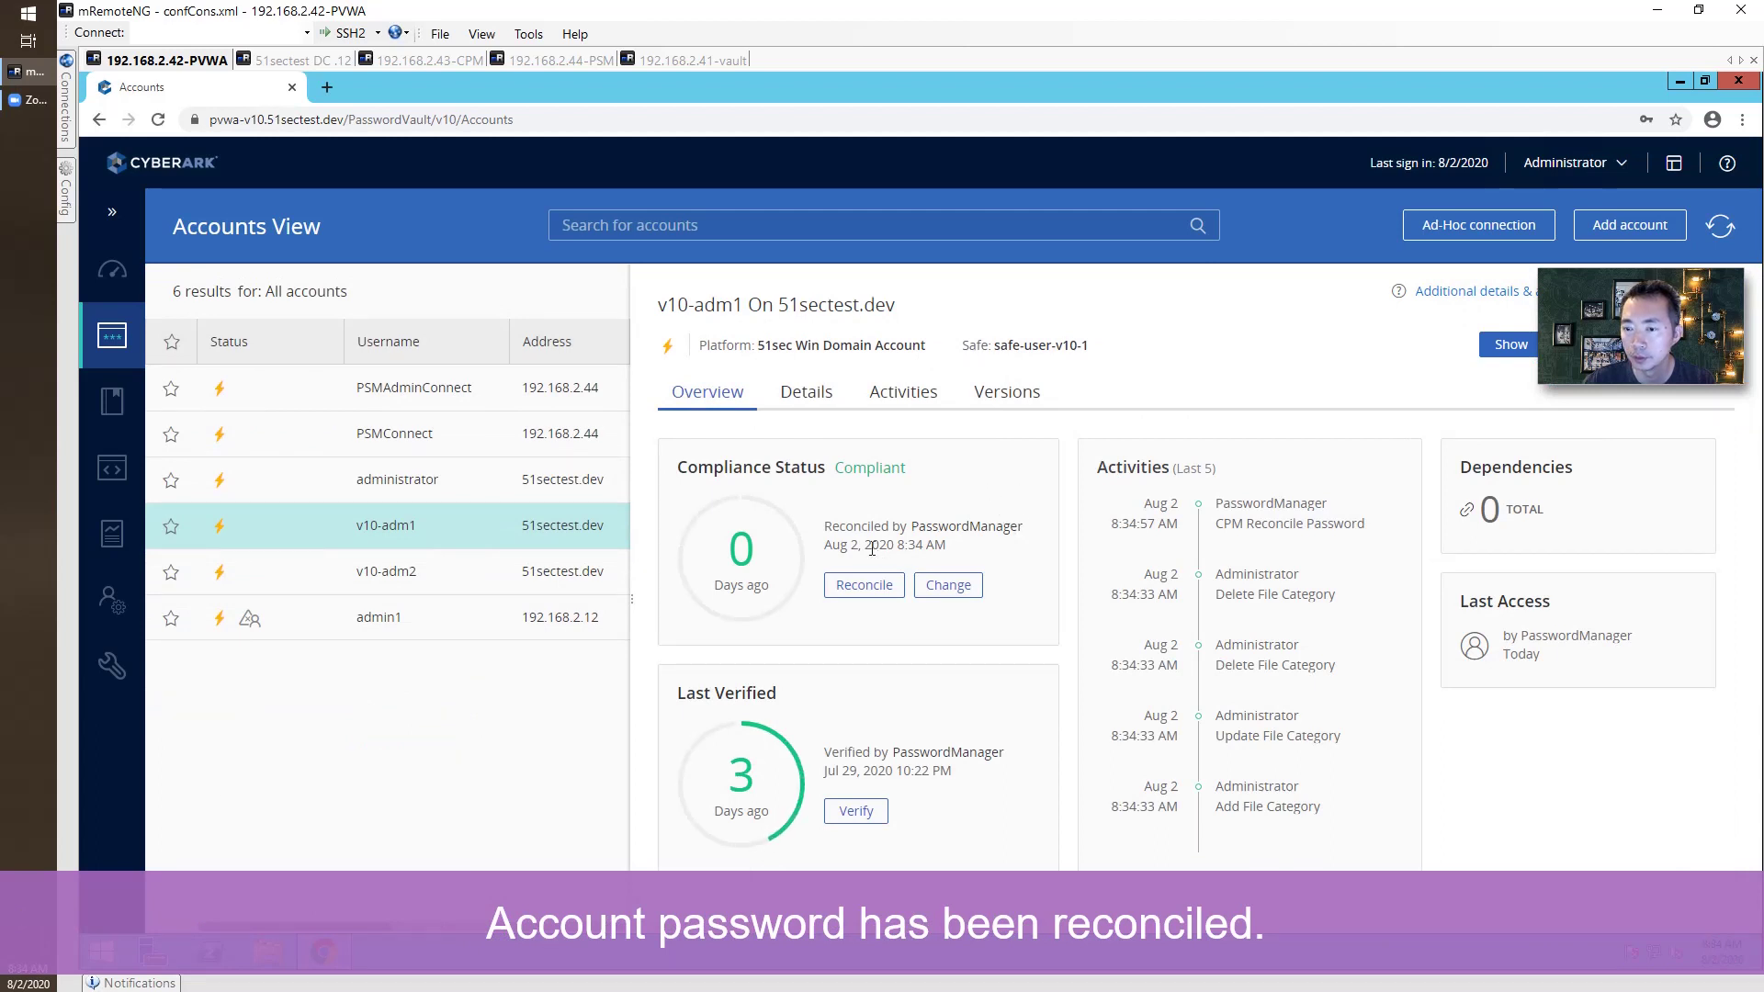
pyautogui.moveTo(833, 529); pyautogui.dragTo(979, 550)
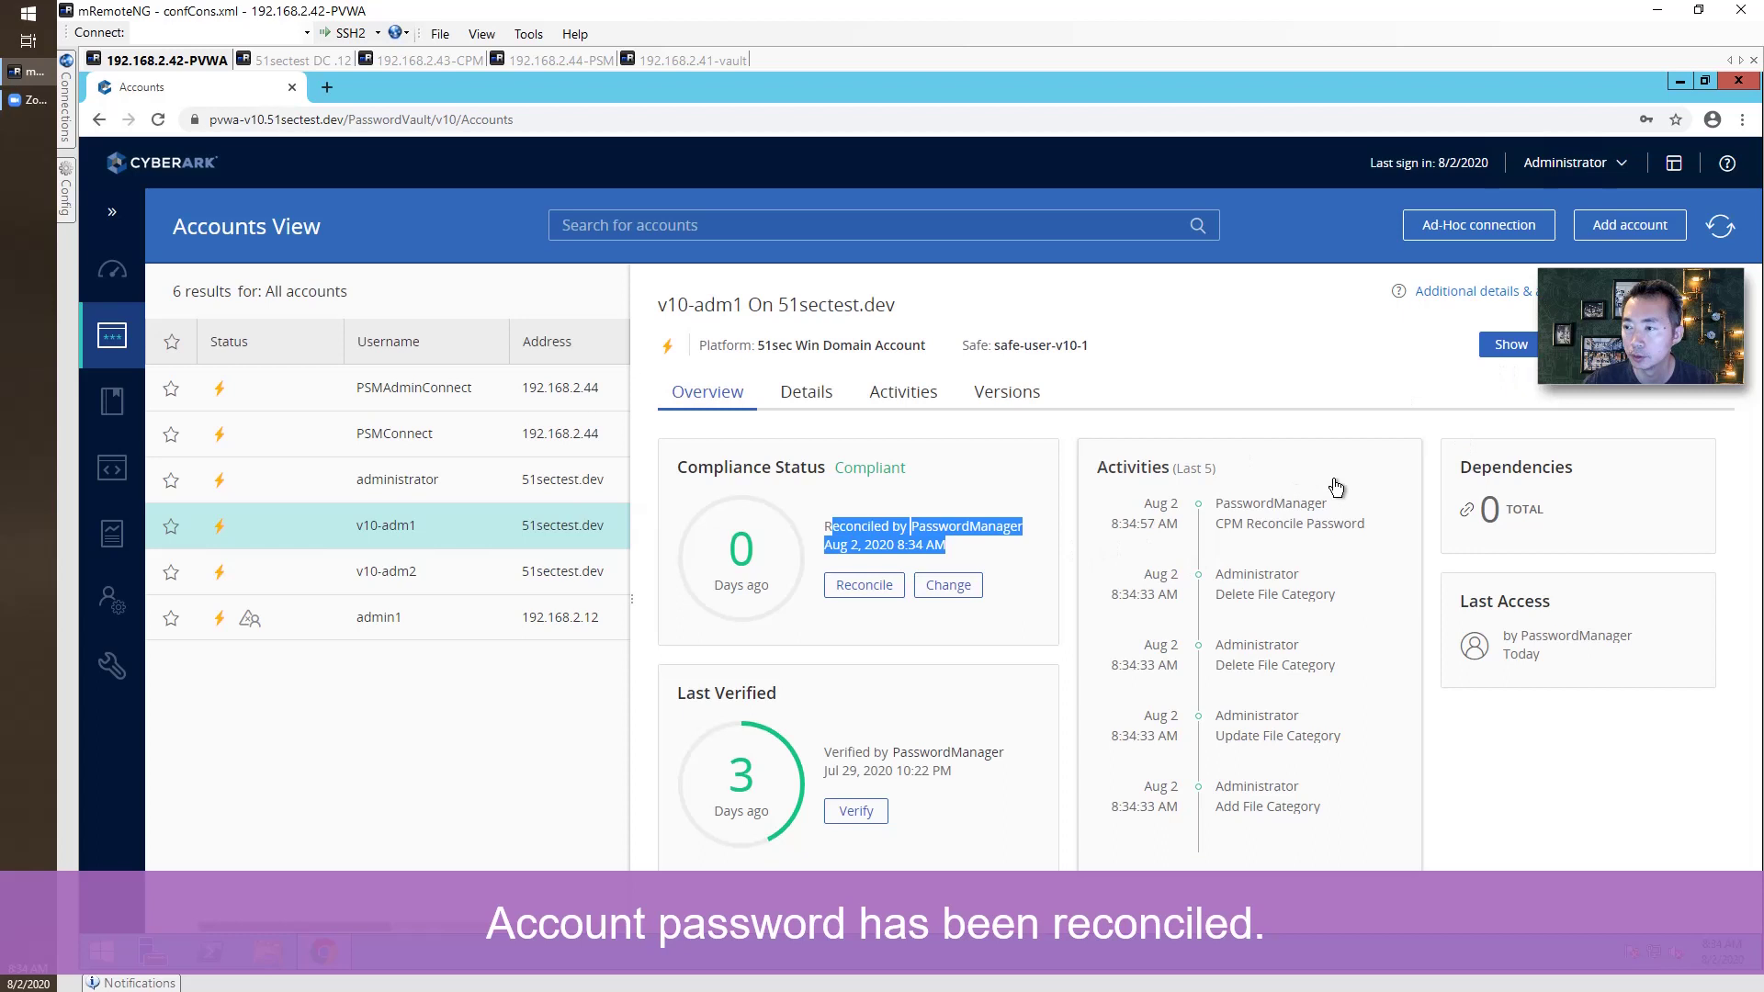
pyautogui.moveTo(1613, 346)
pyautogui.moveTo(1585, 268); pyautogui.dragTo(1573, 415)
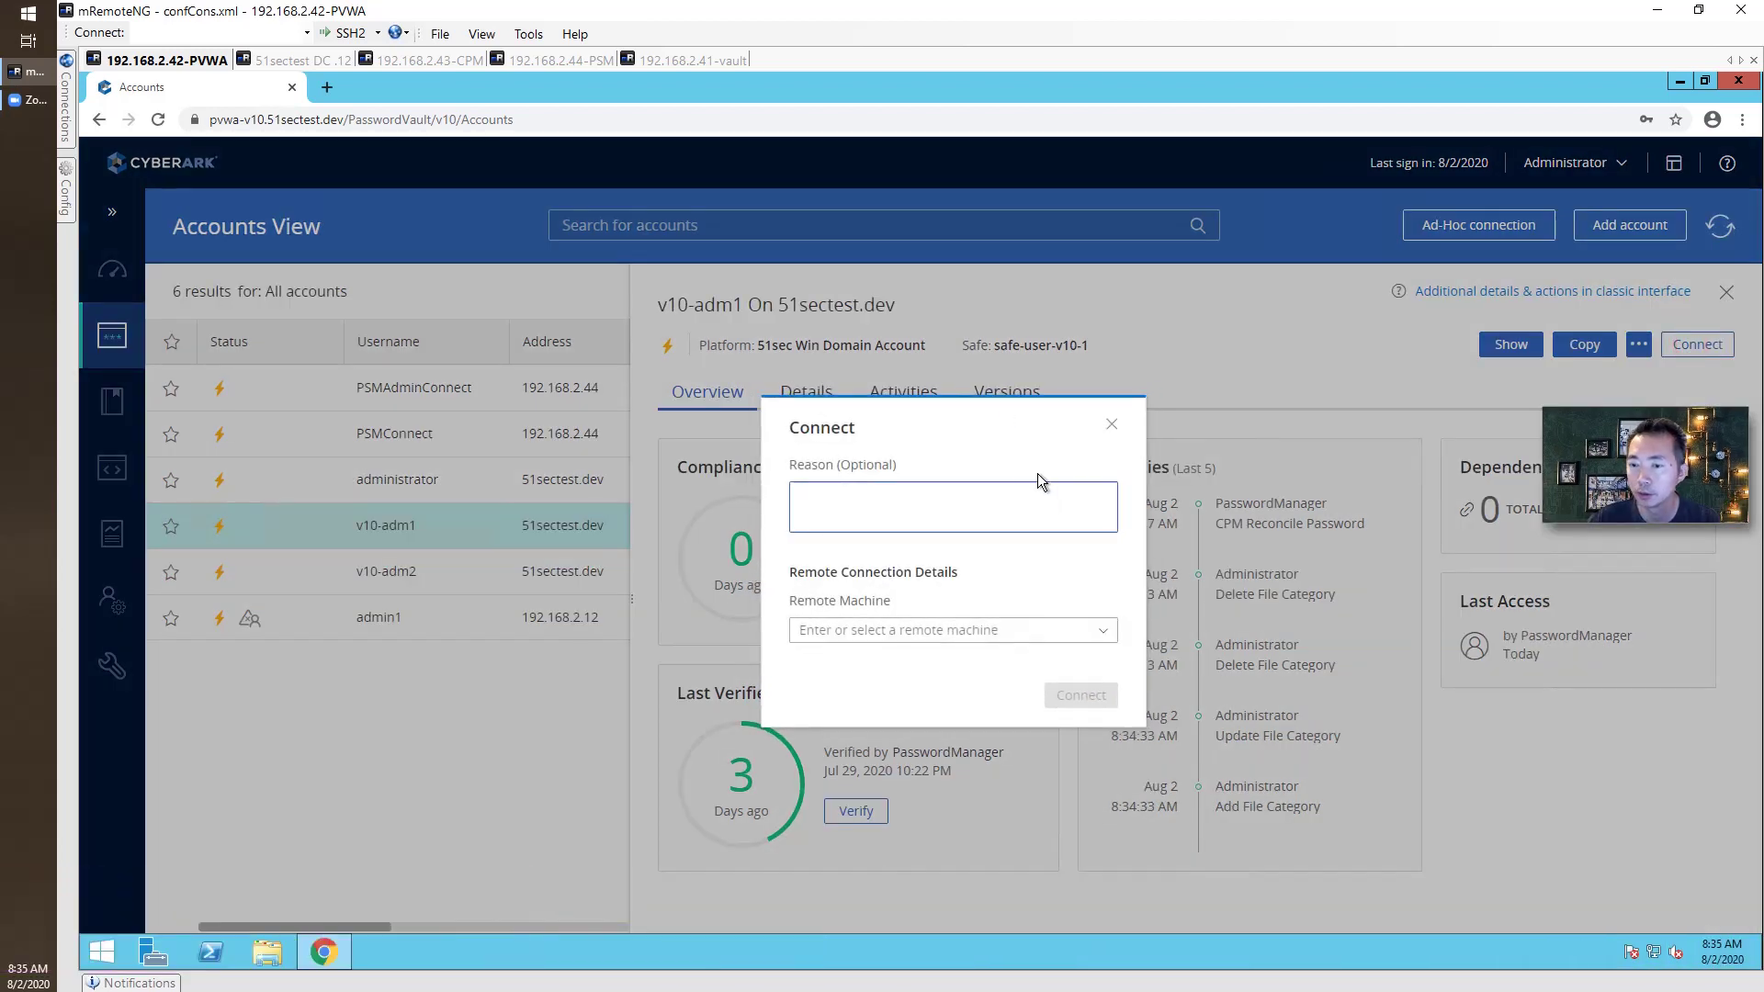
# Connect v10-adm1 to remote machine 192.168.2.12 and open the downloaded RDP file.
pyautogui.click(982, 628)
pyautogui.write('19')
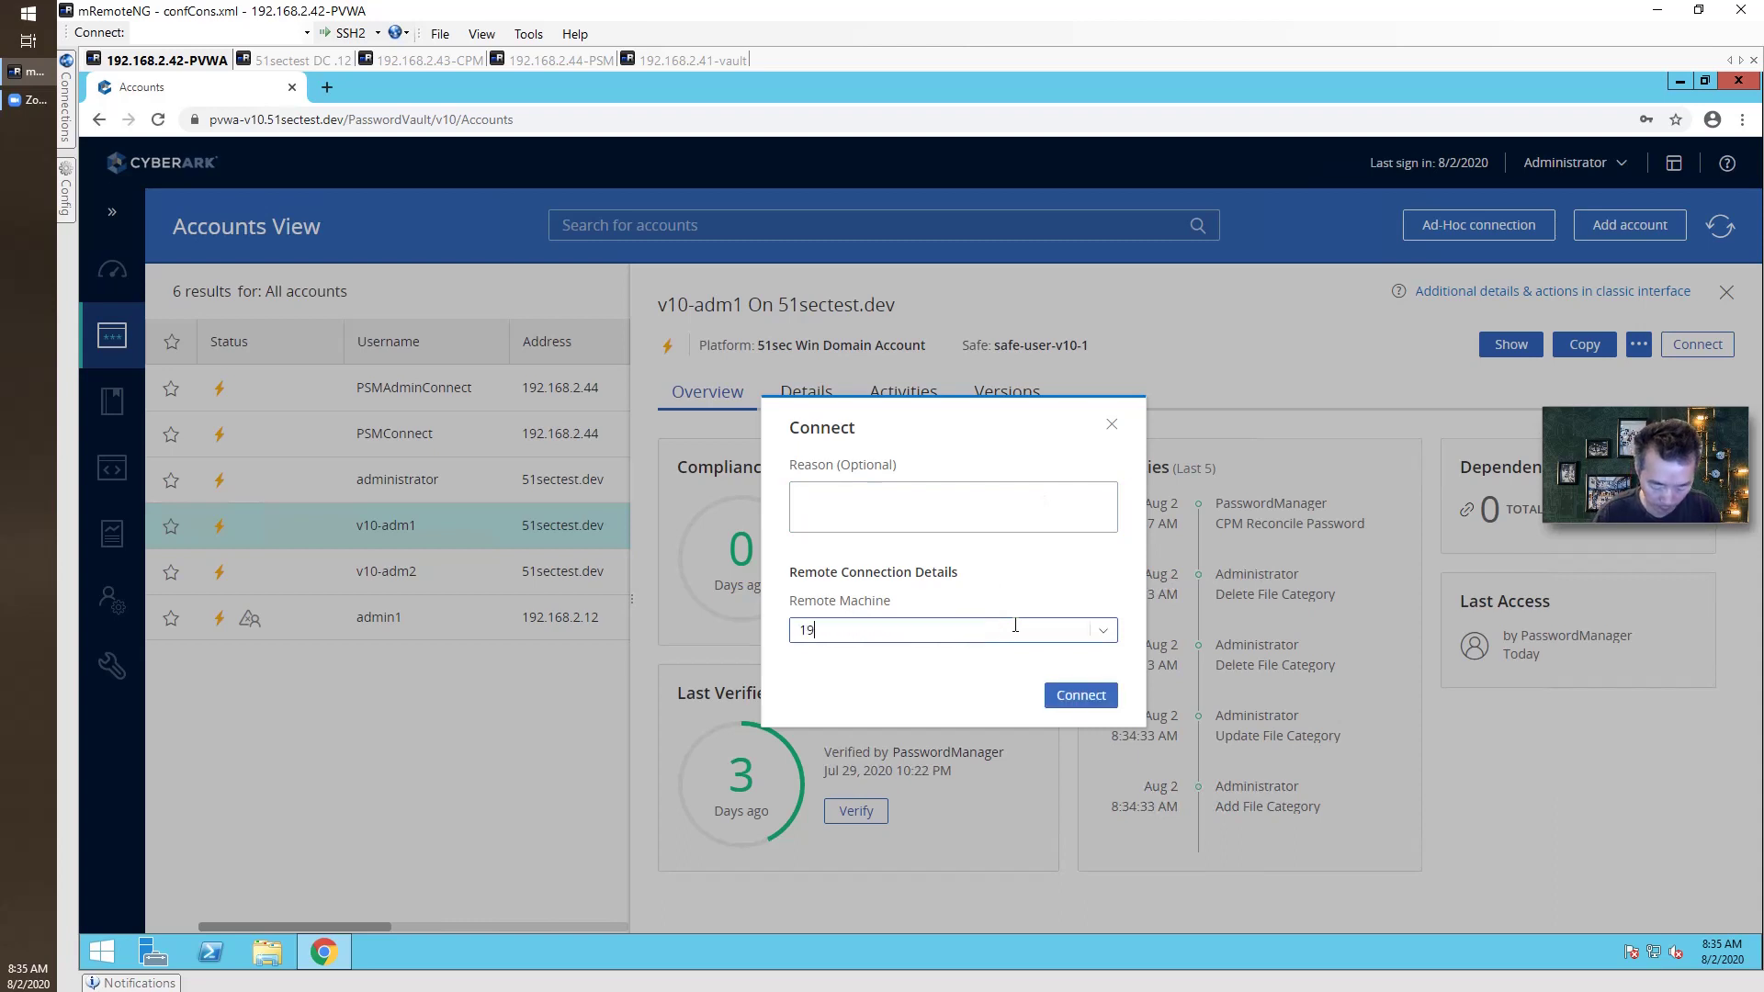
pyautogui.write('2.168.2.12')
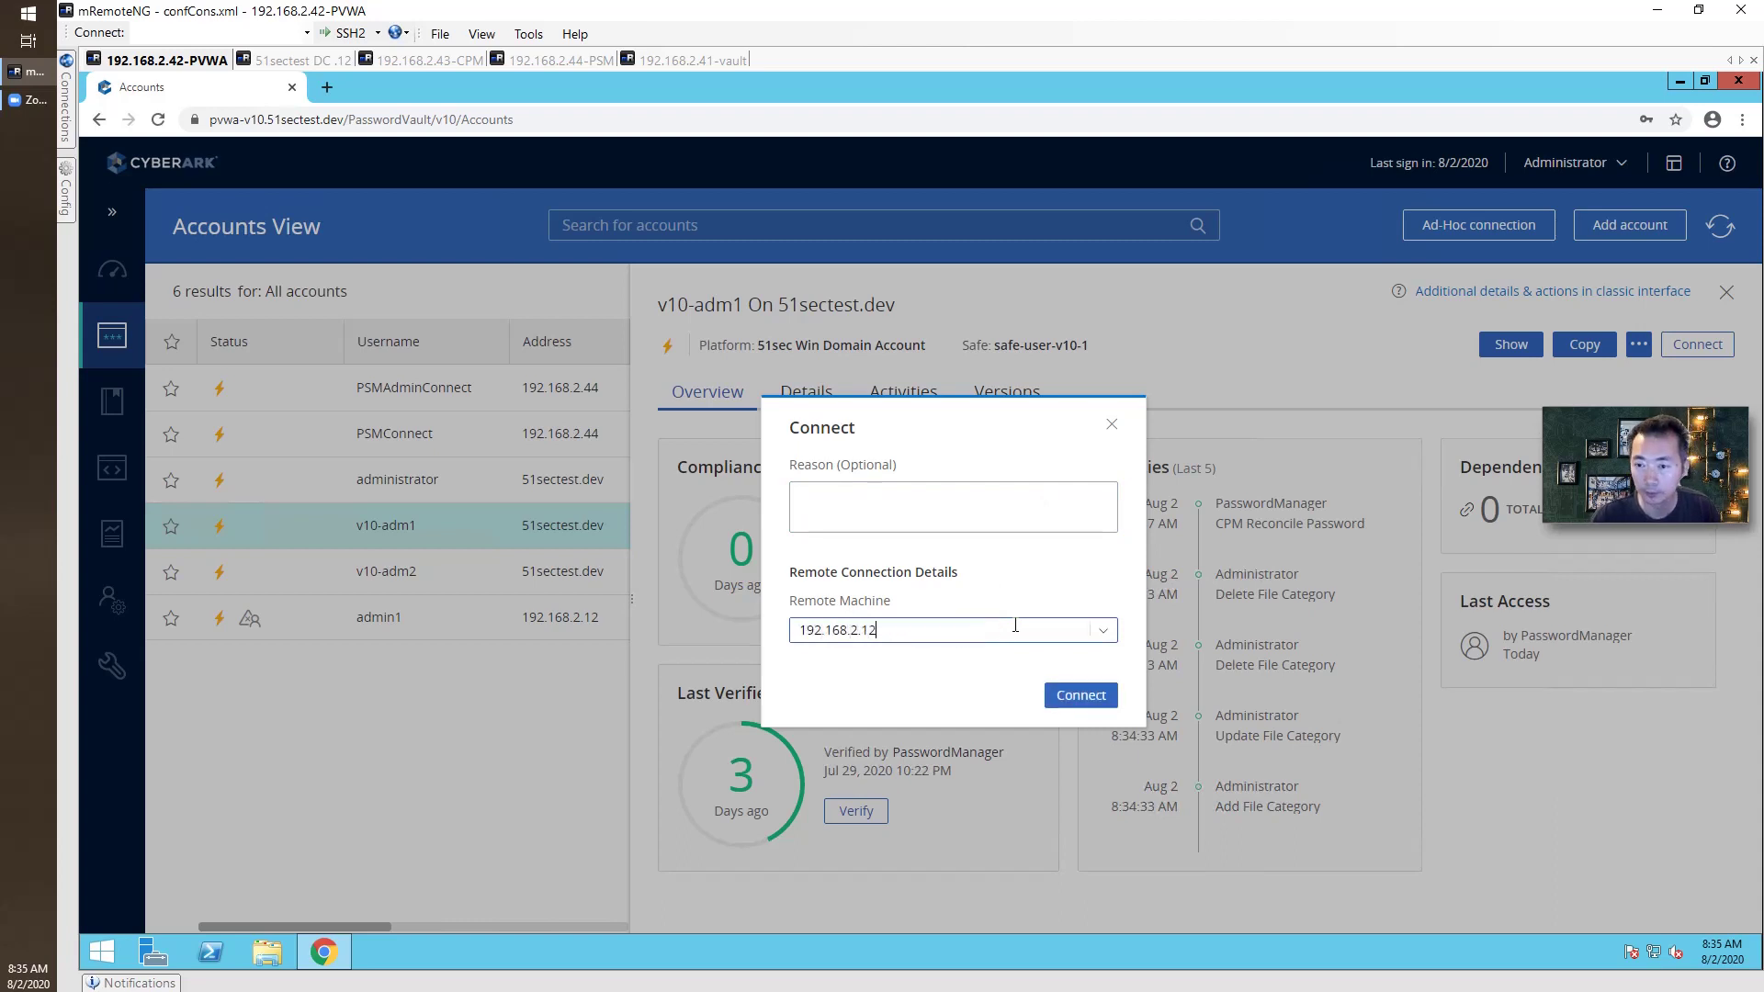
pyautogui.click(1080, 695)
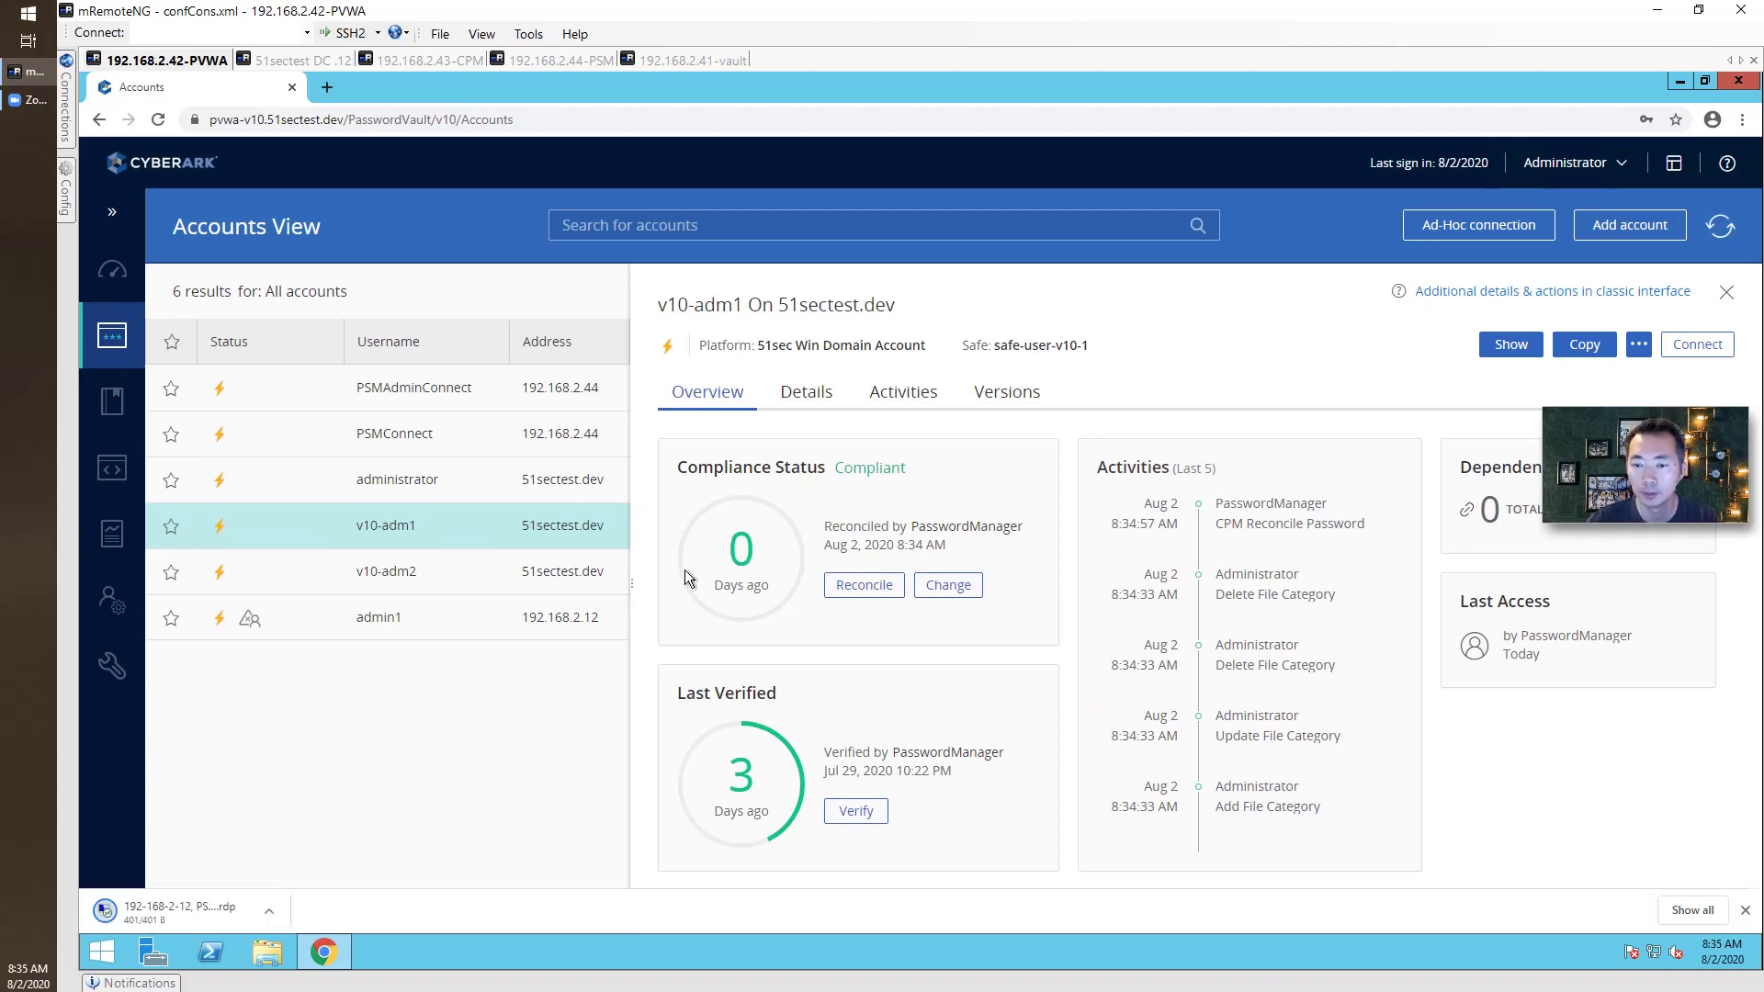
pyautogui.click(229, 903)
# Accept the RDP warning to connect to 192.168.2.12, then show and close the v10-adm1 password.
pyautogui.click(1026, 611)
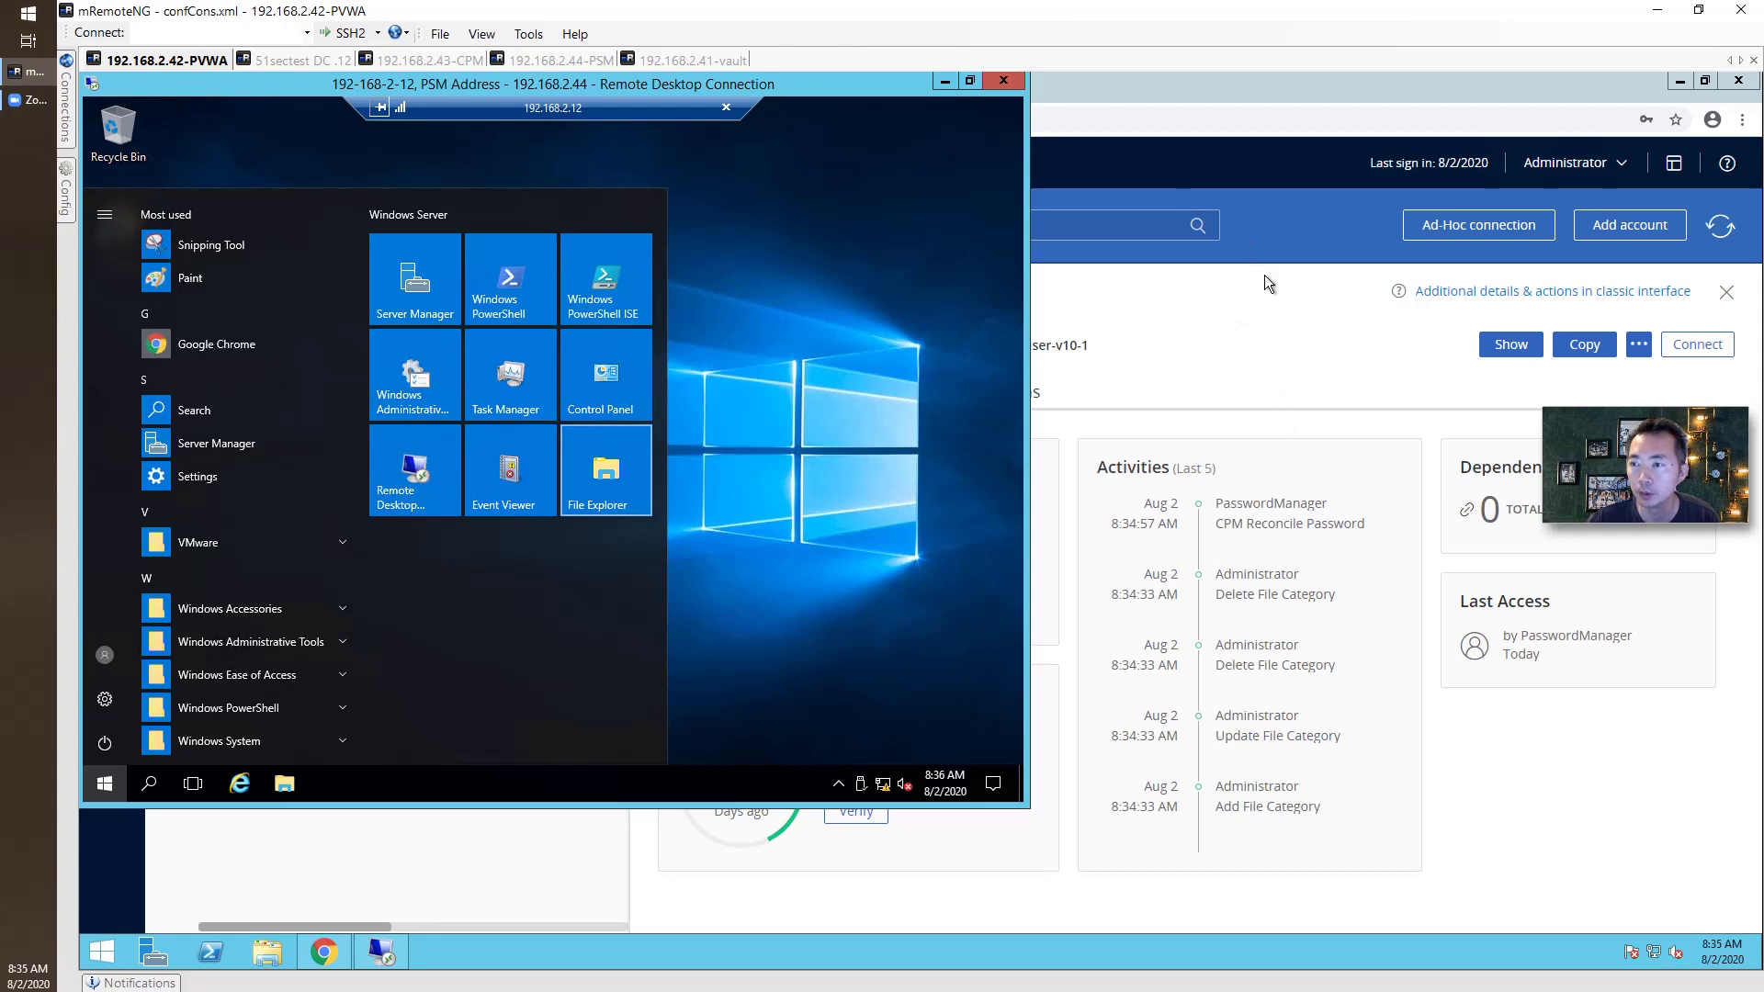
pyautogui.click(1368, 326)
pyautogui.click(1512, 345)
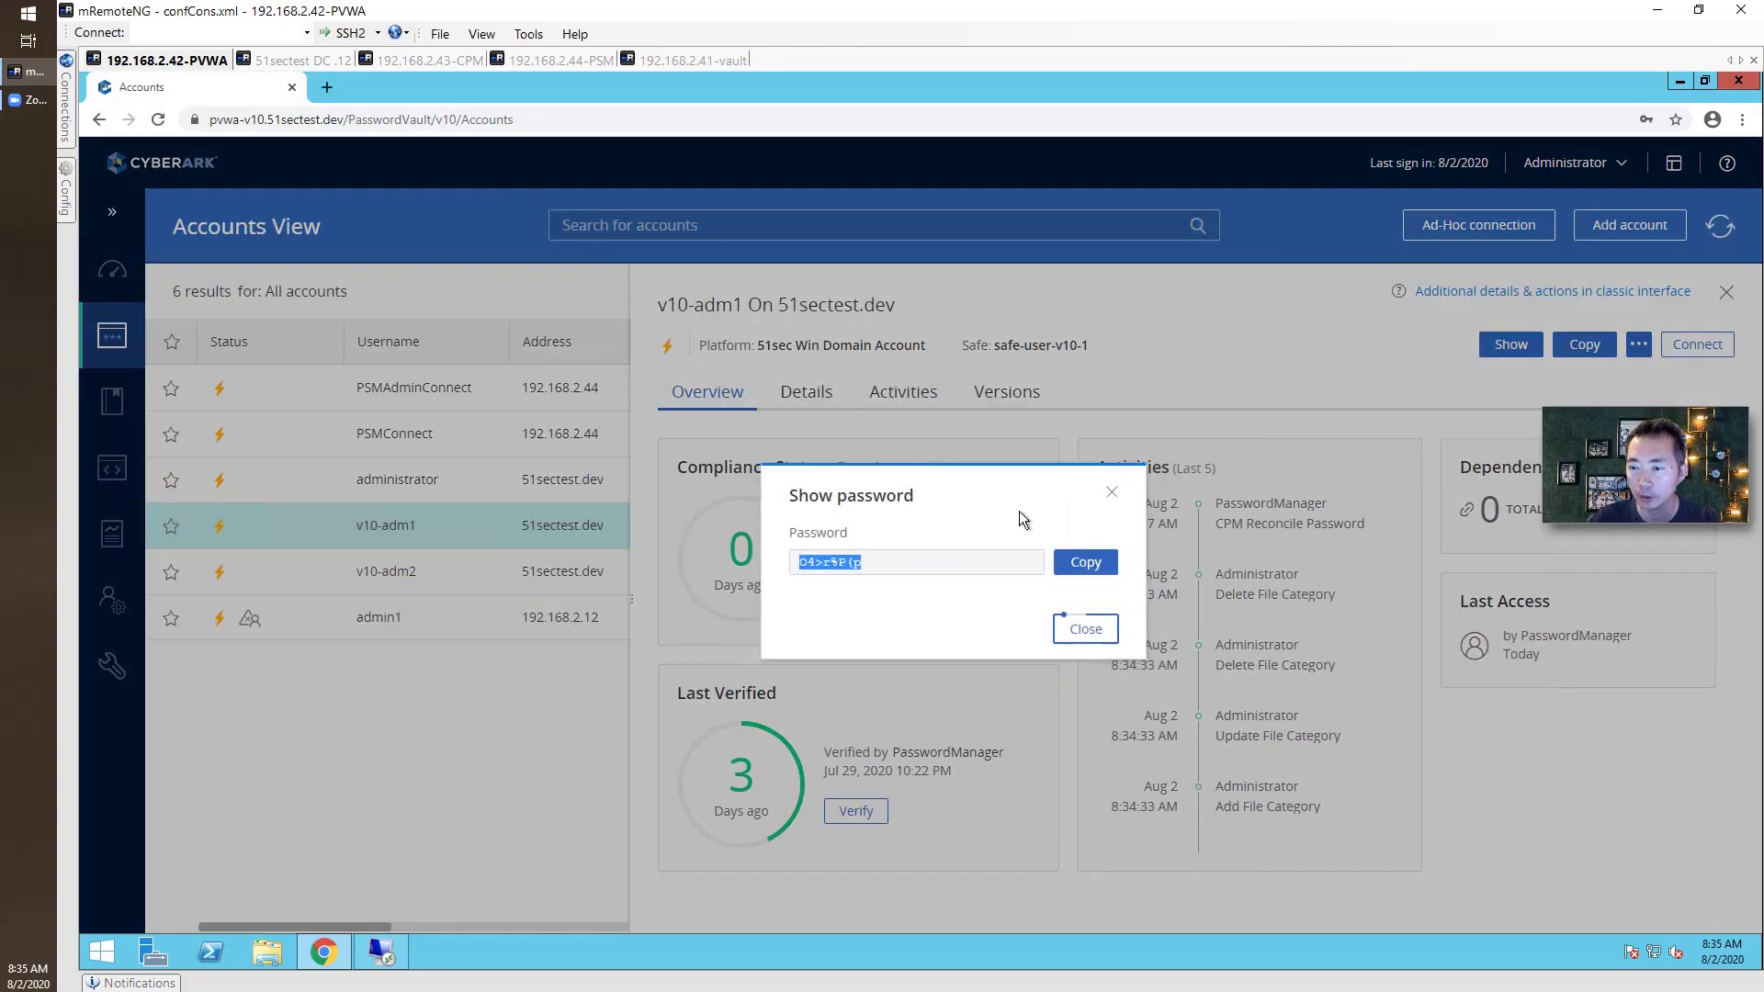
pyautogui.click(1088, 624)
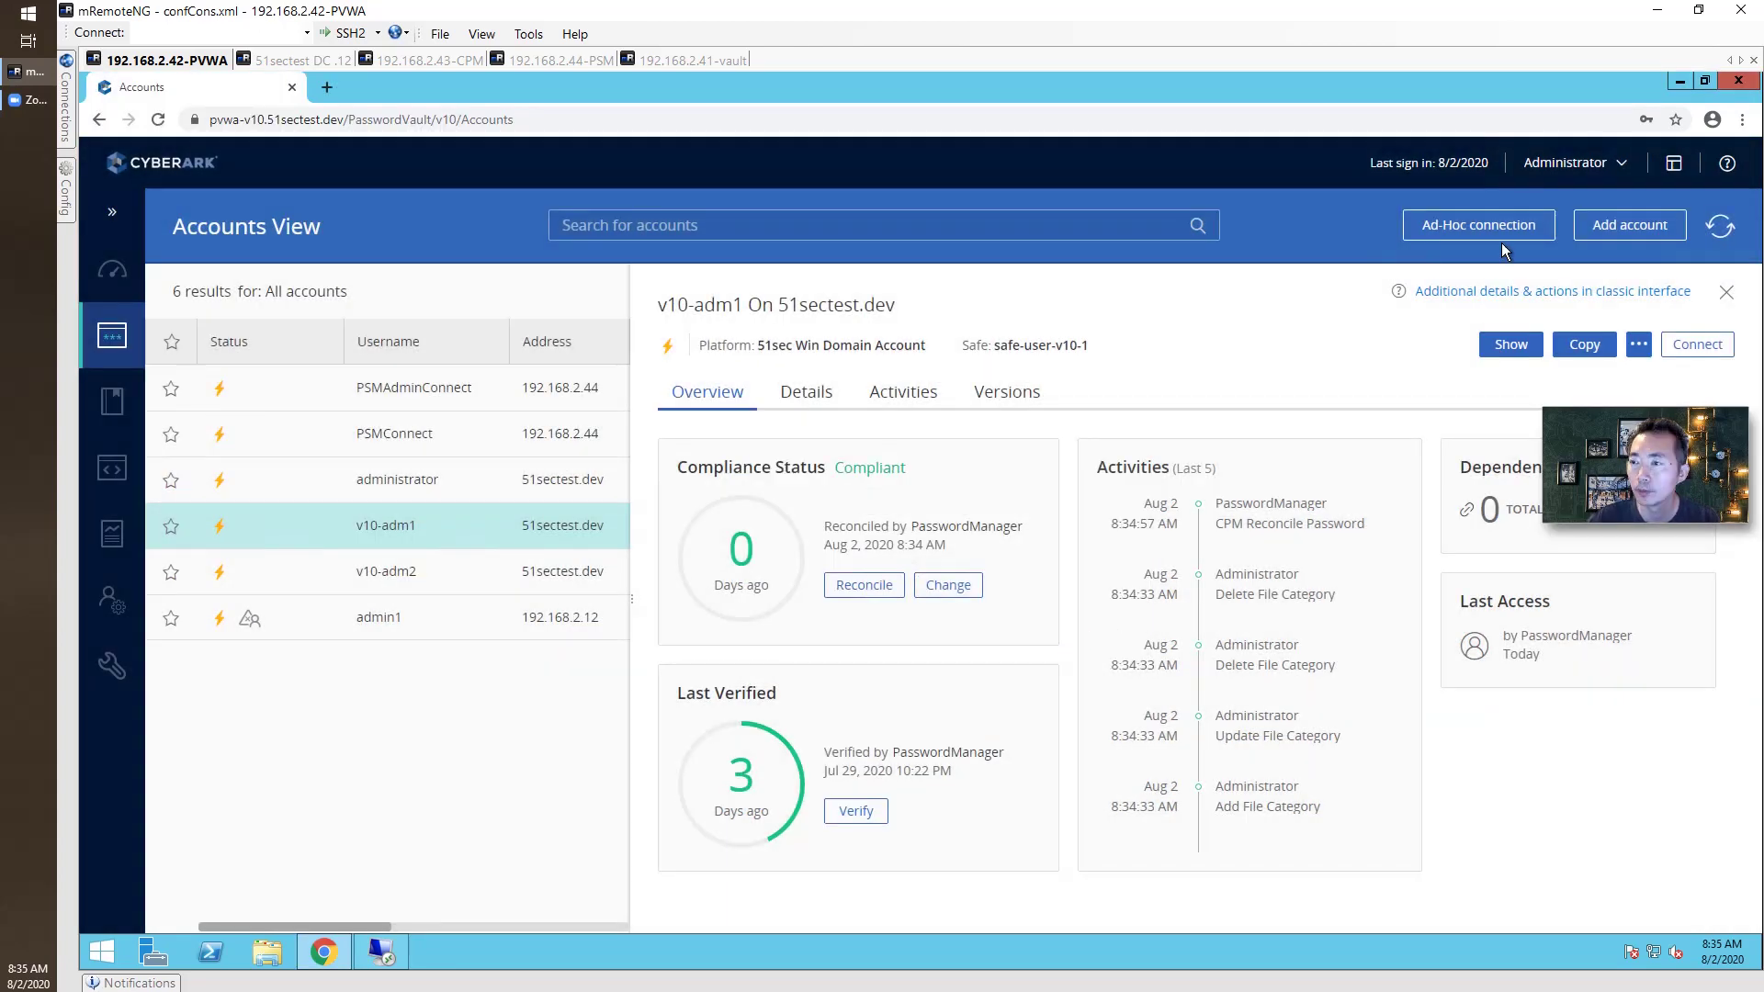
# Duplicate the Unix via SSH platform as '51sec unix ssh' and save it.
pyautogui.click(1626, 228)
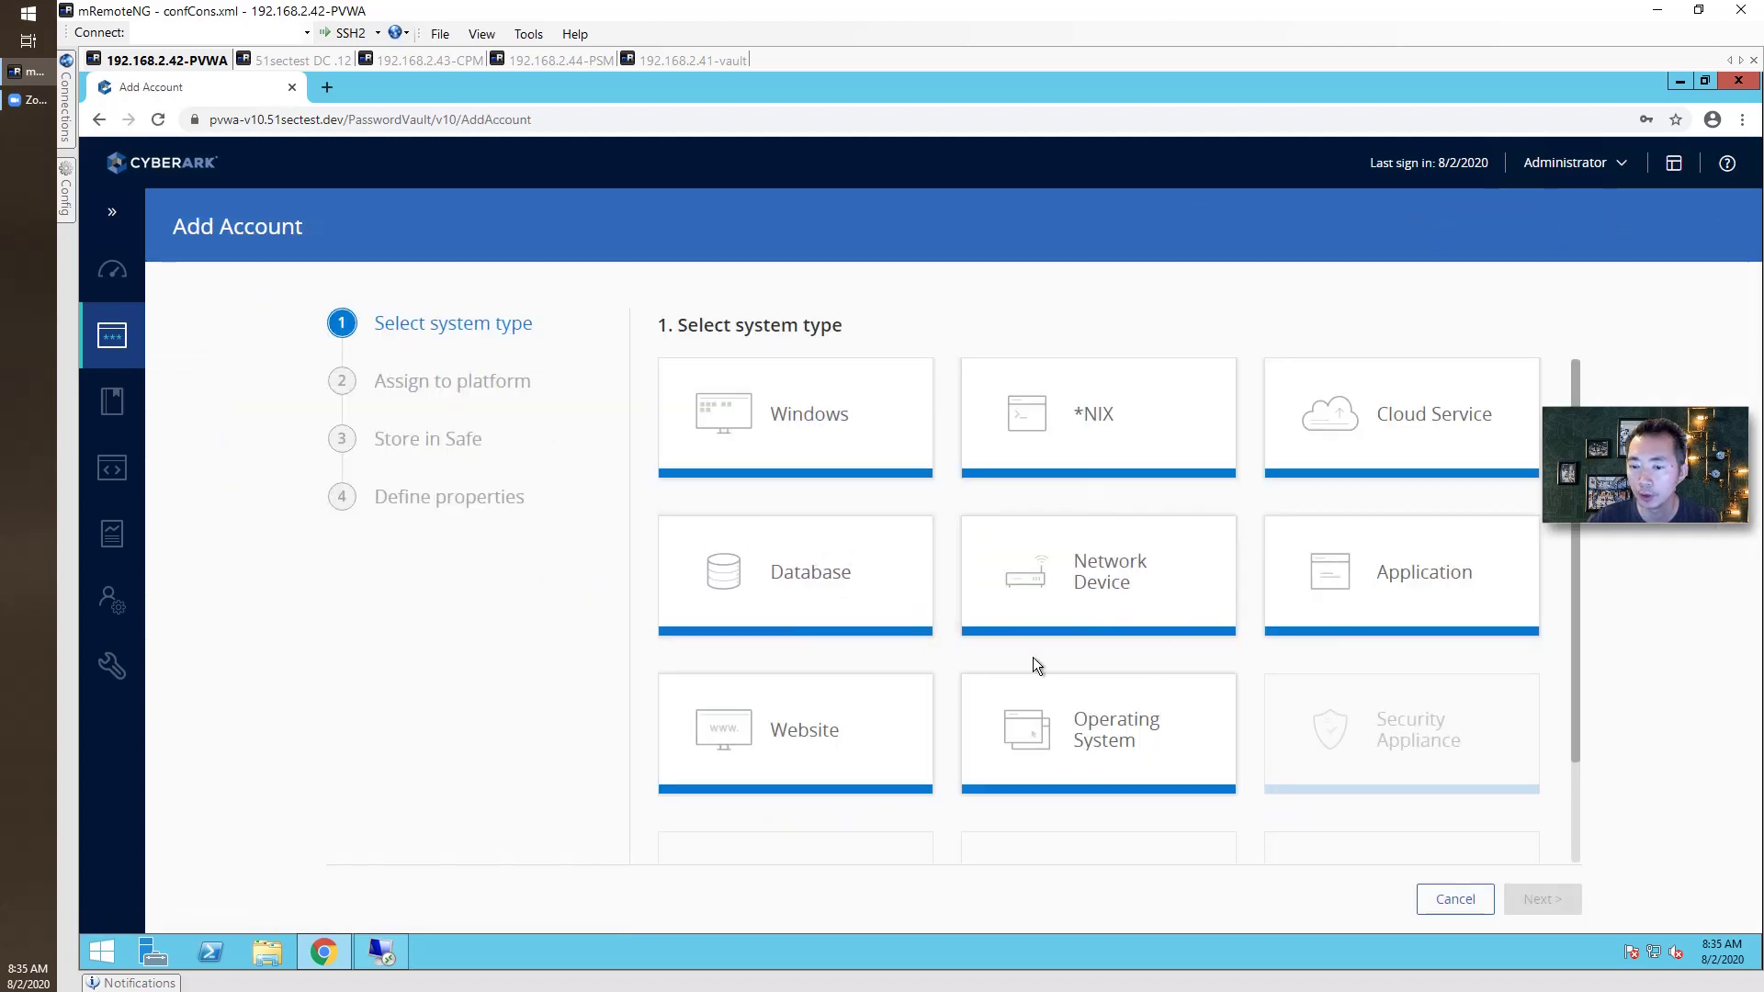
pyautogui.moveTo(124, 671)
pyautogui.click(230, 709)
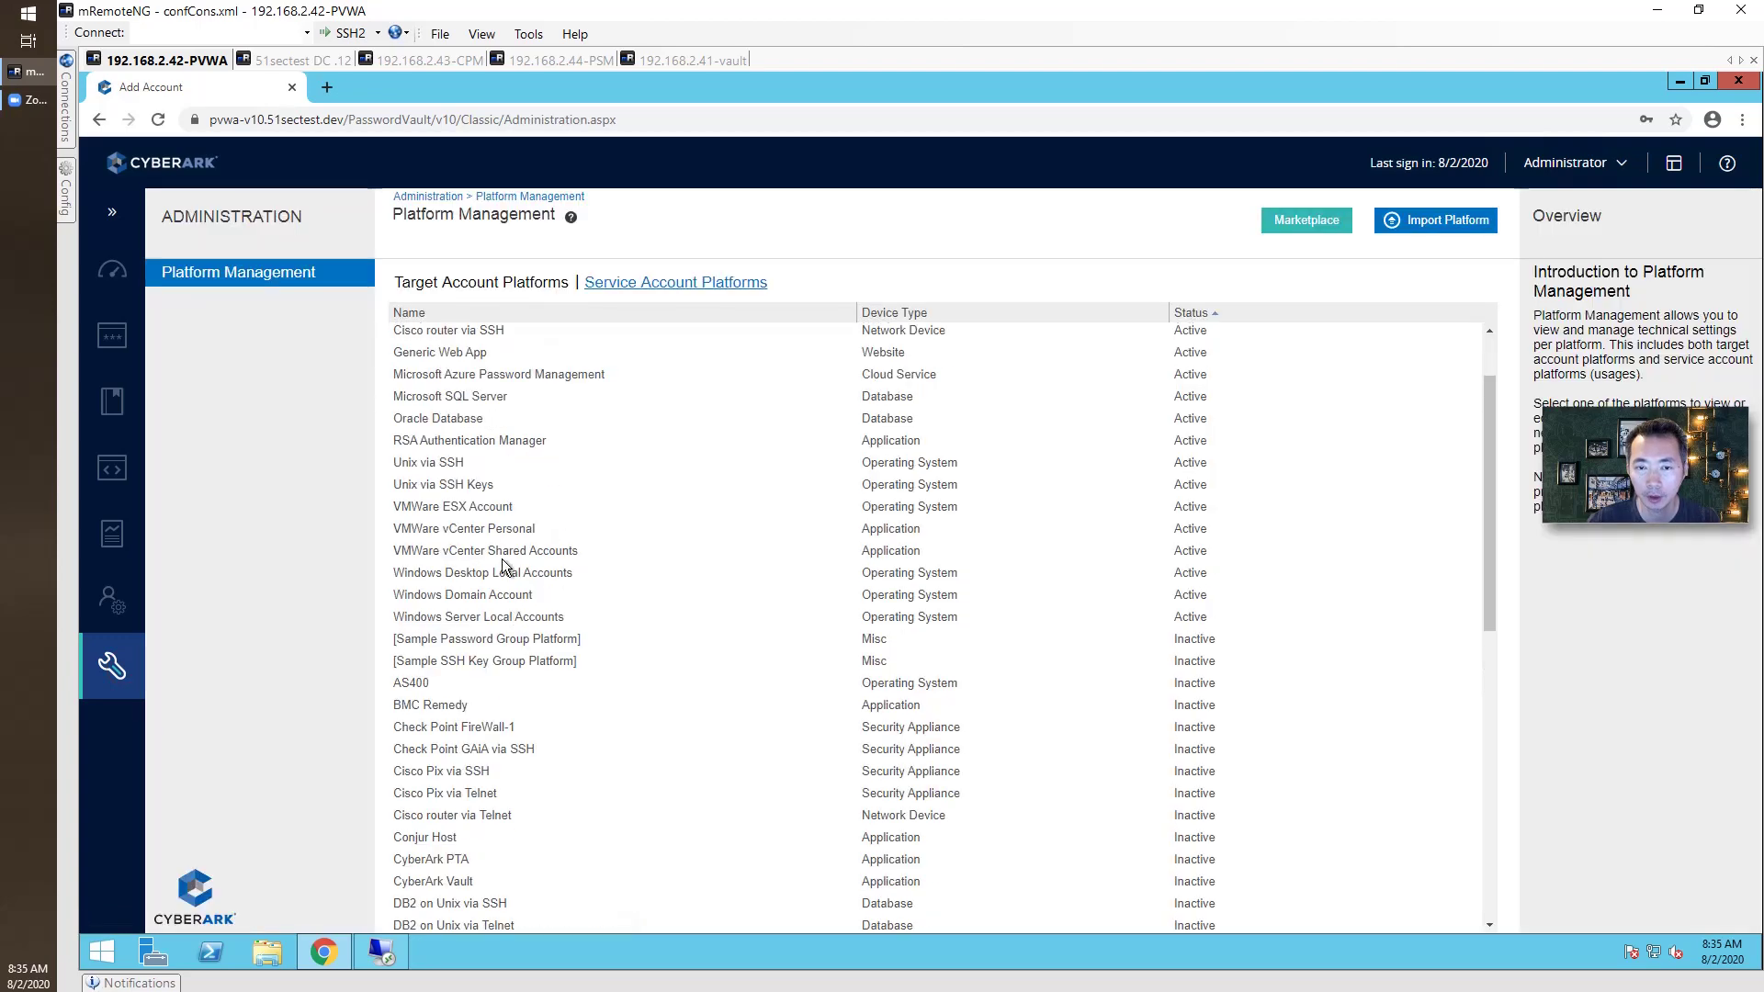
pyautogui.click(457, 464)
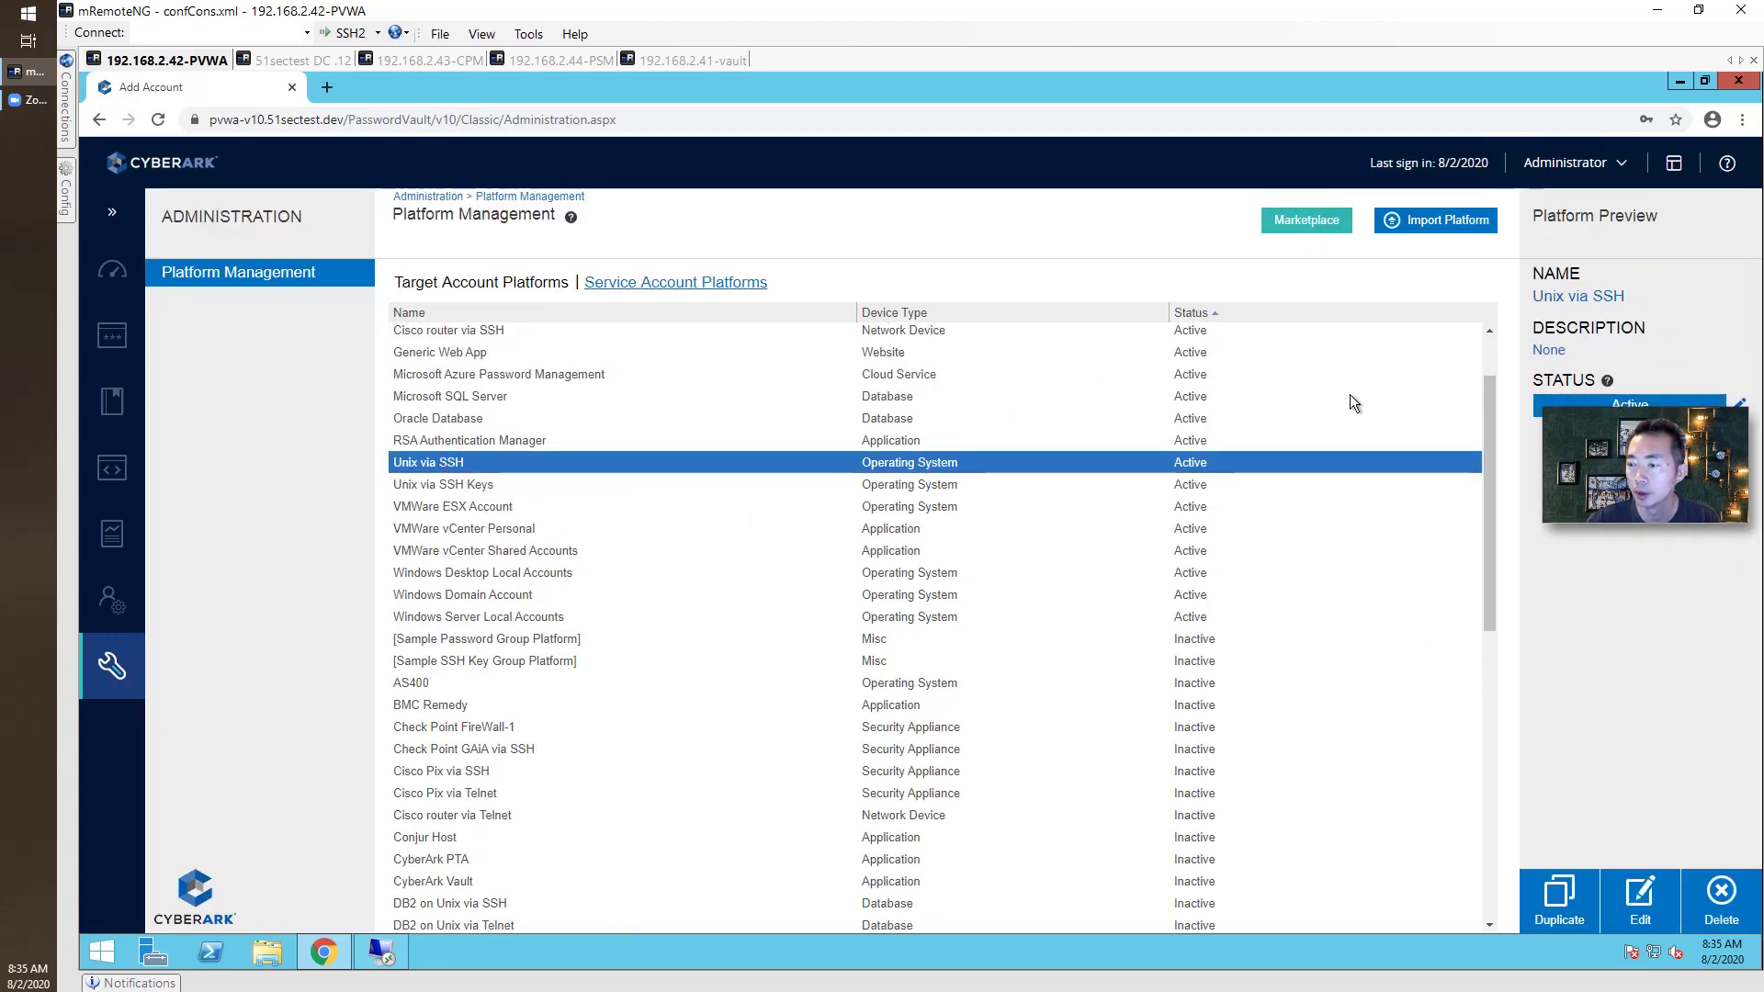
pyautogui.click(1578, 907)
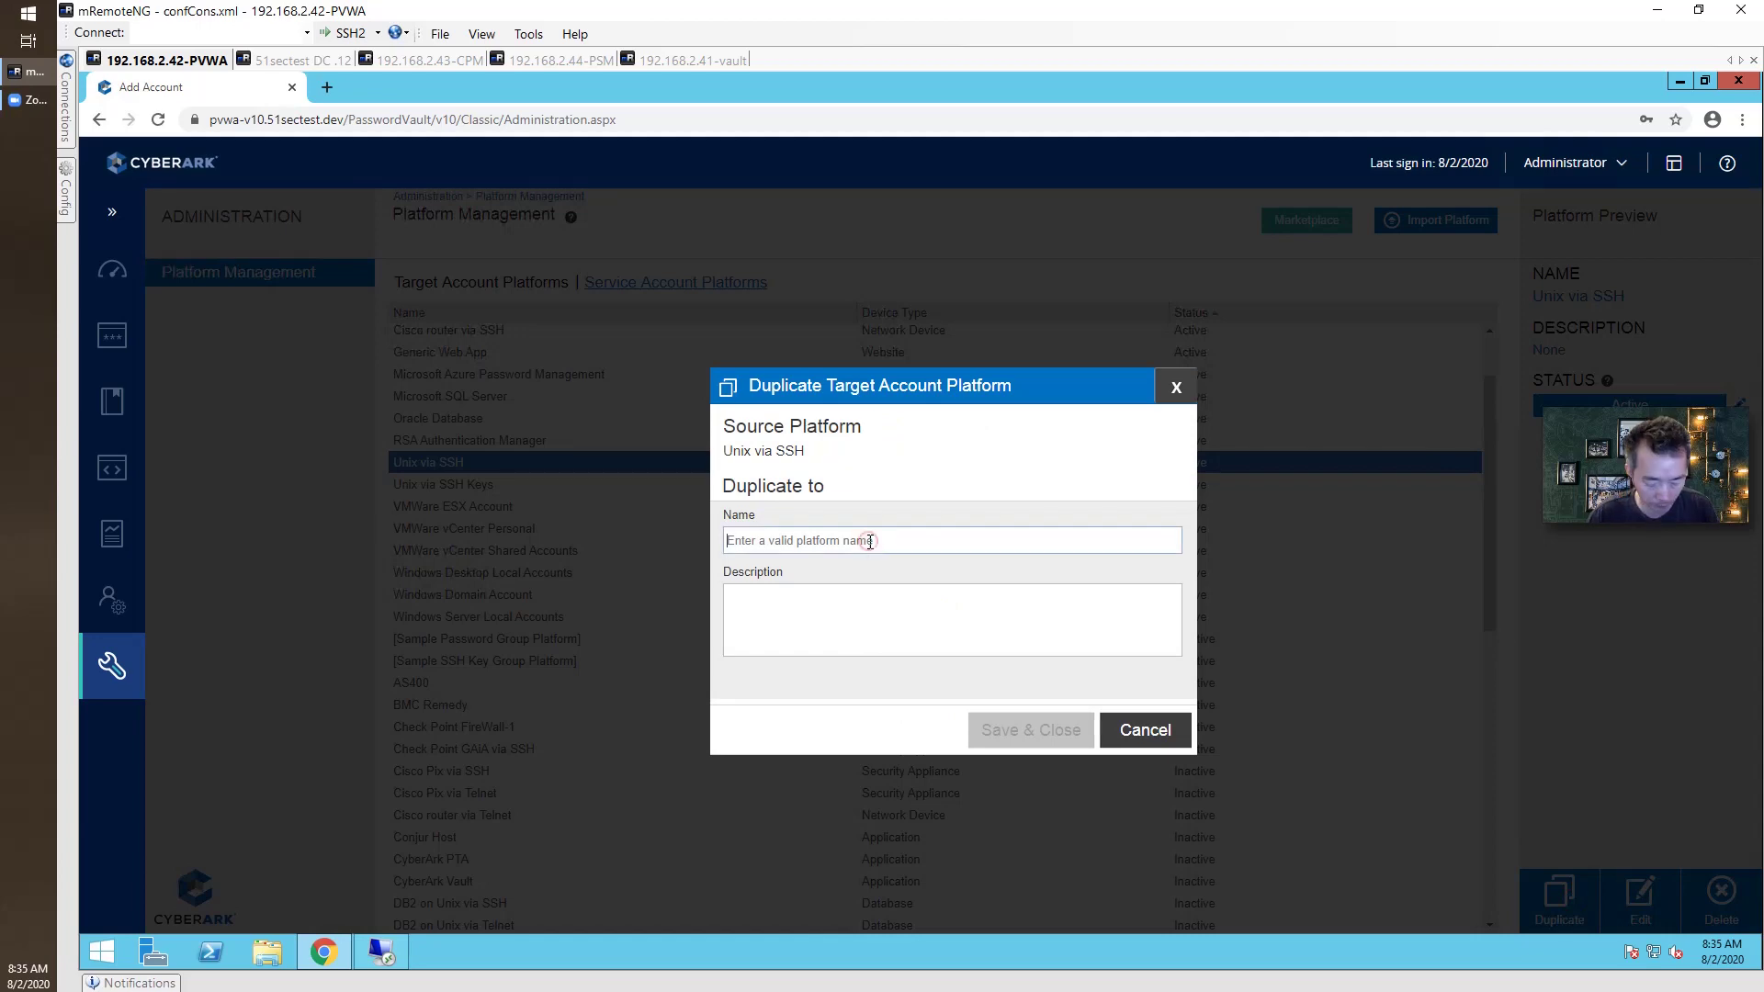
pyautogui.click(868, 541)
pyautogui.write('51sec unix ssh')
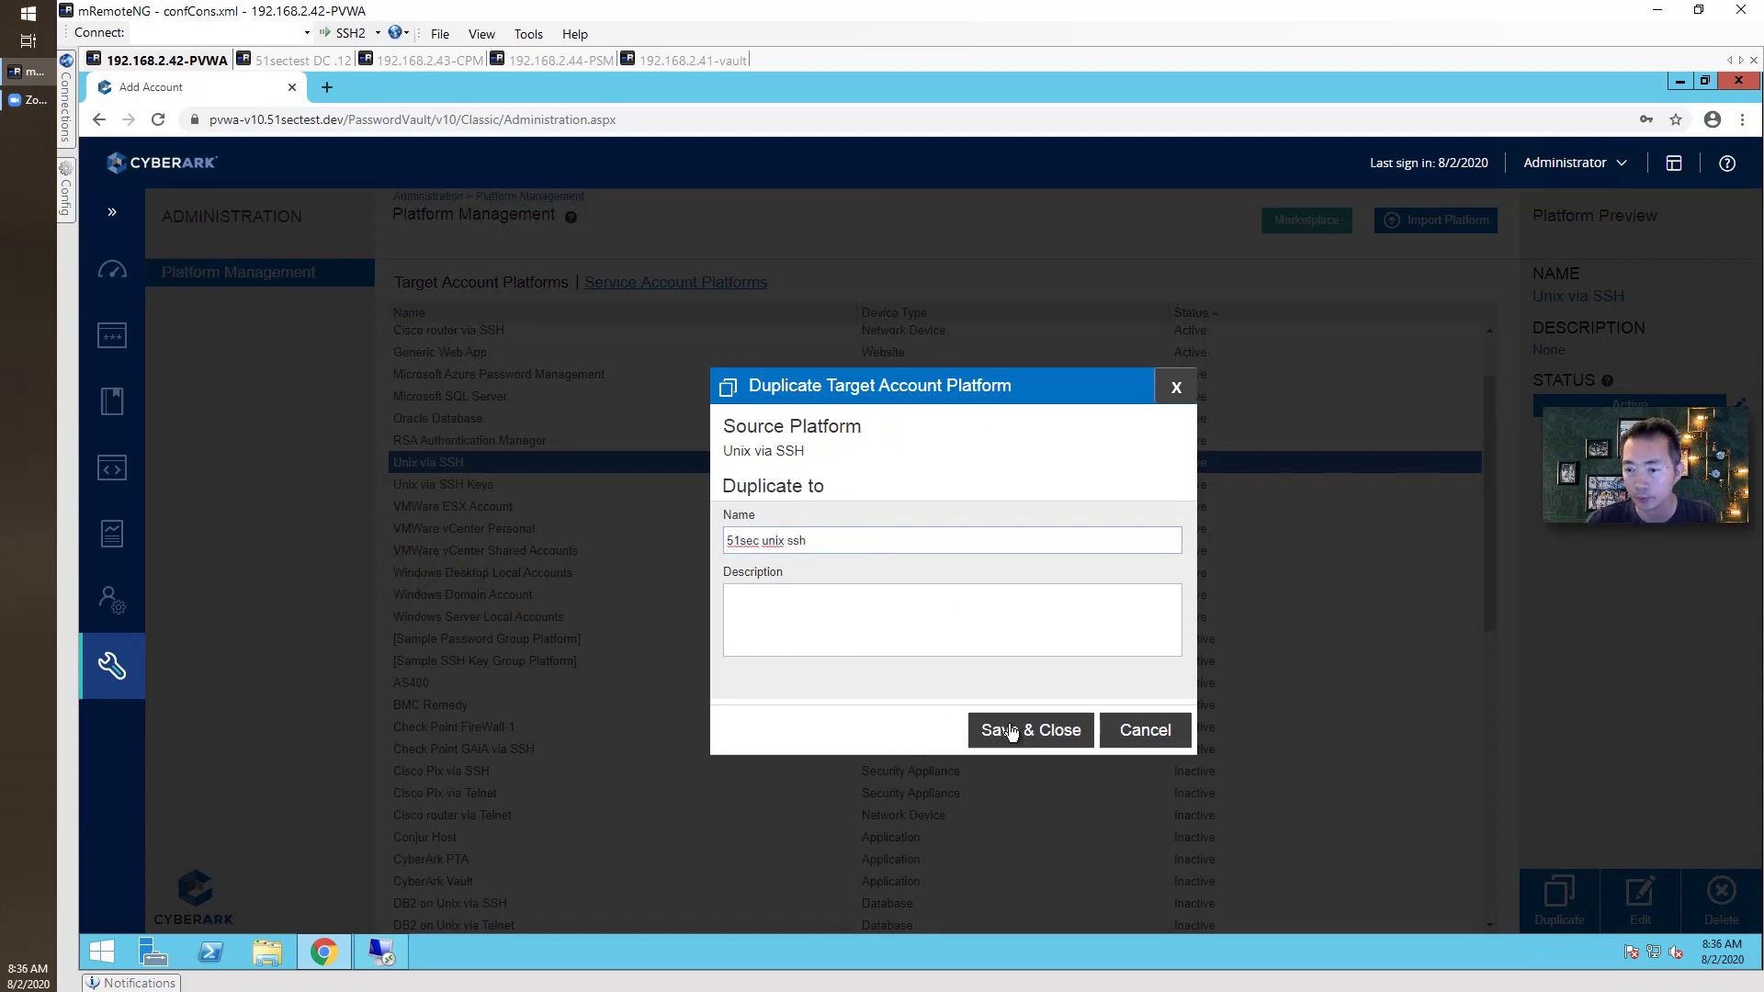
pyautogui.click(1011, 731)
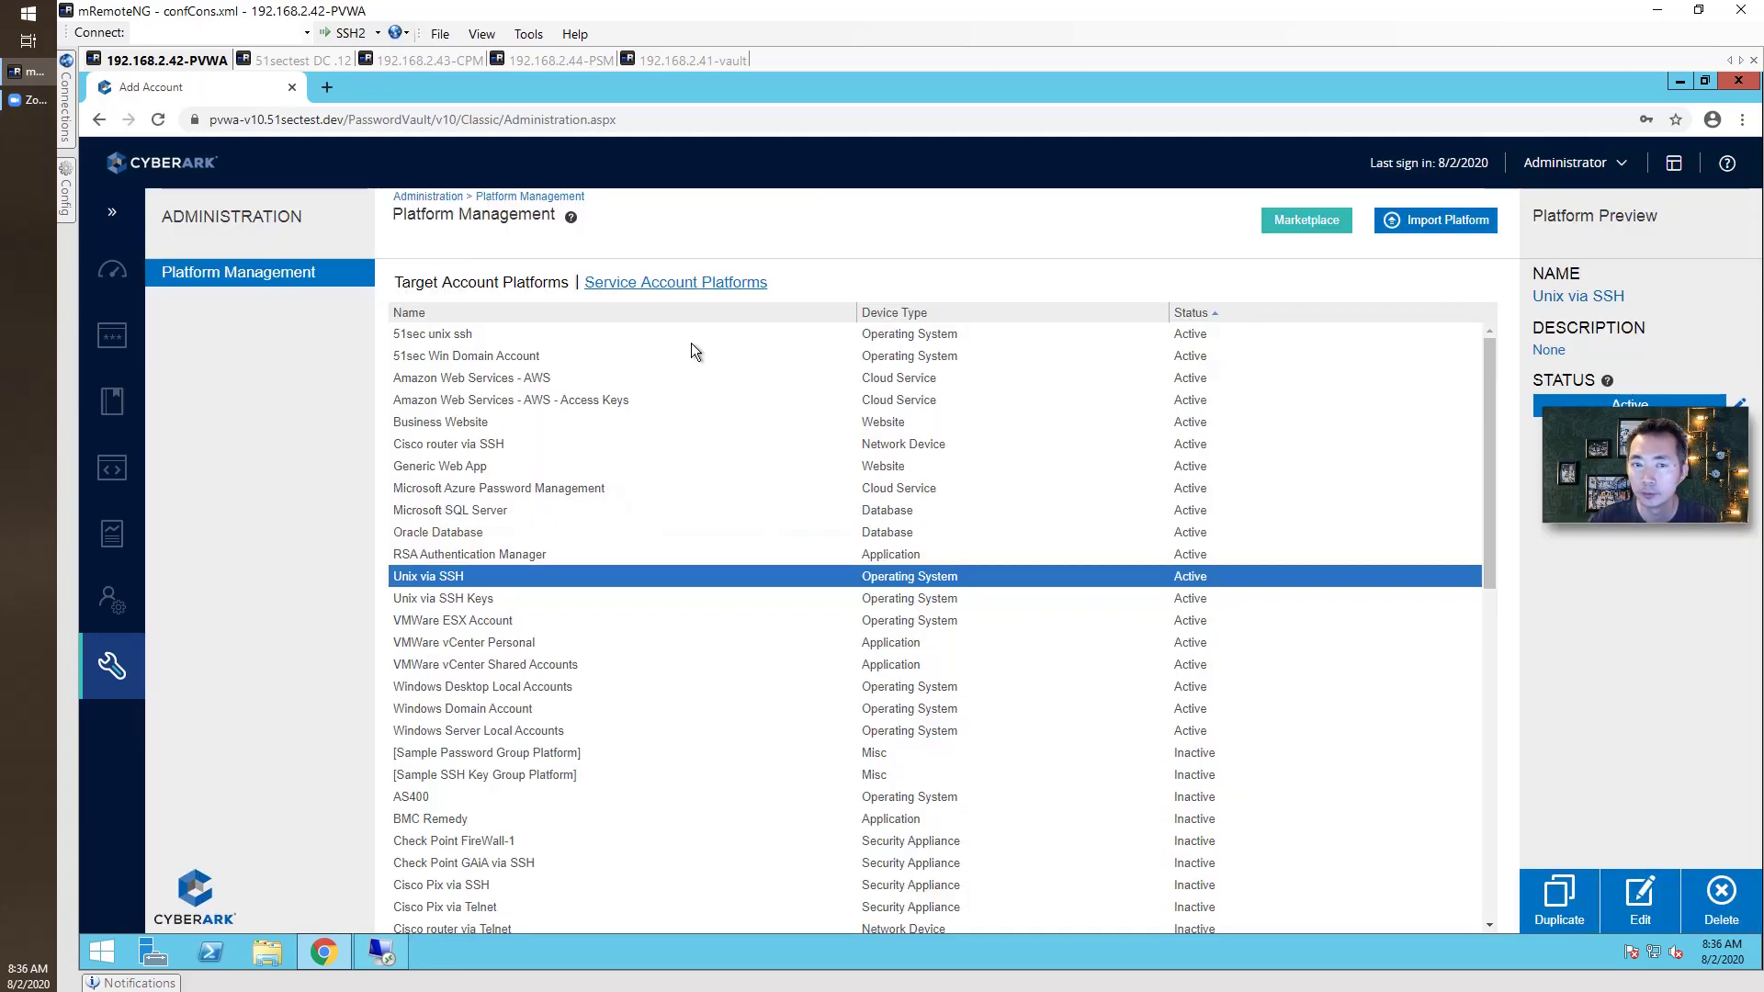
# Open the 51sec unix ssh platform's automatic password management Password Change settings.
pyautogui.click(508, 336)
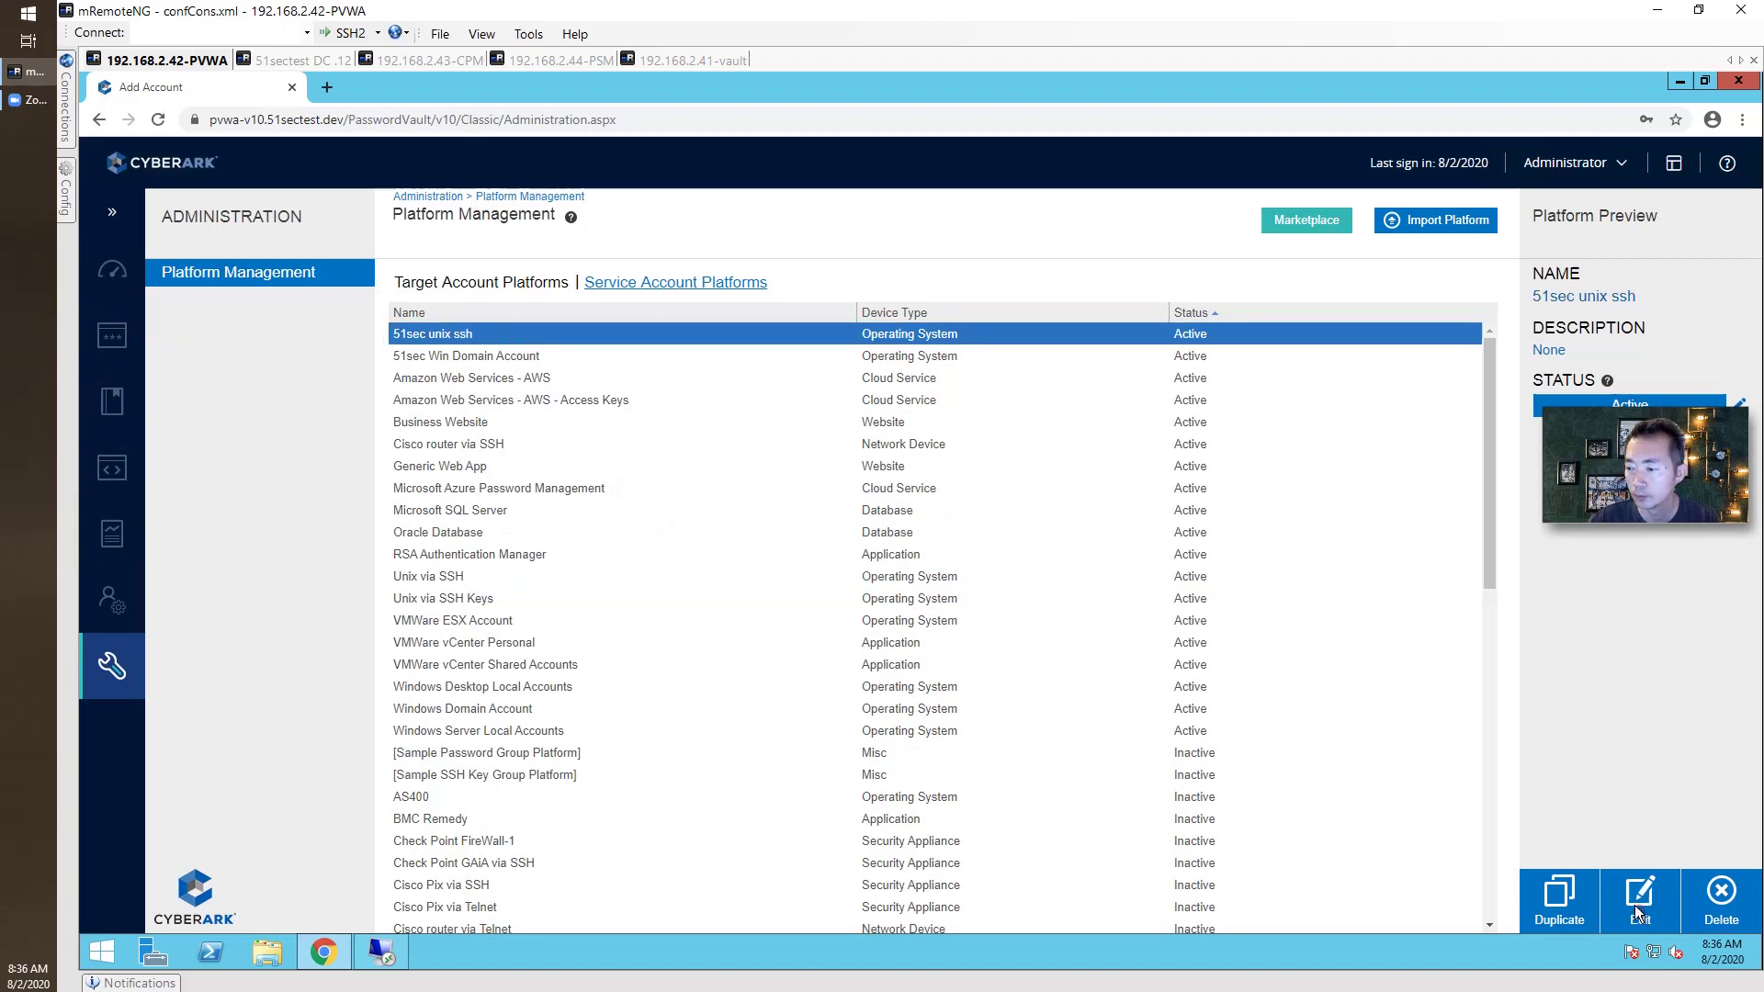
pyautogui.click(1639, 910)
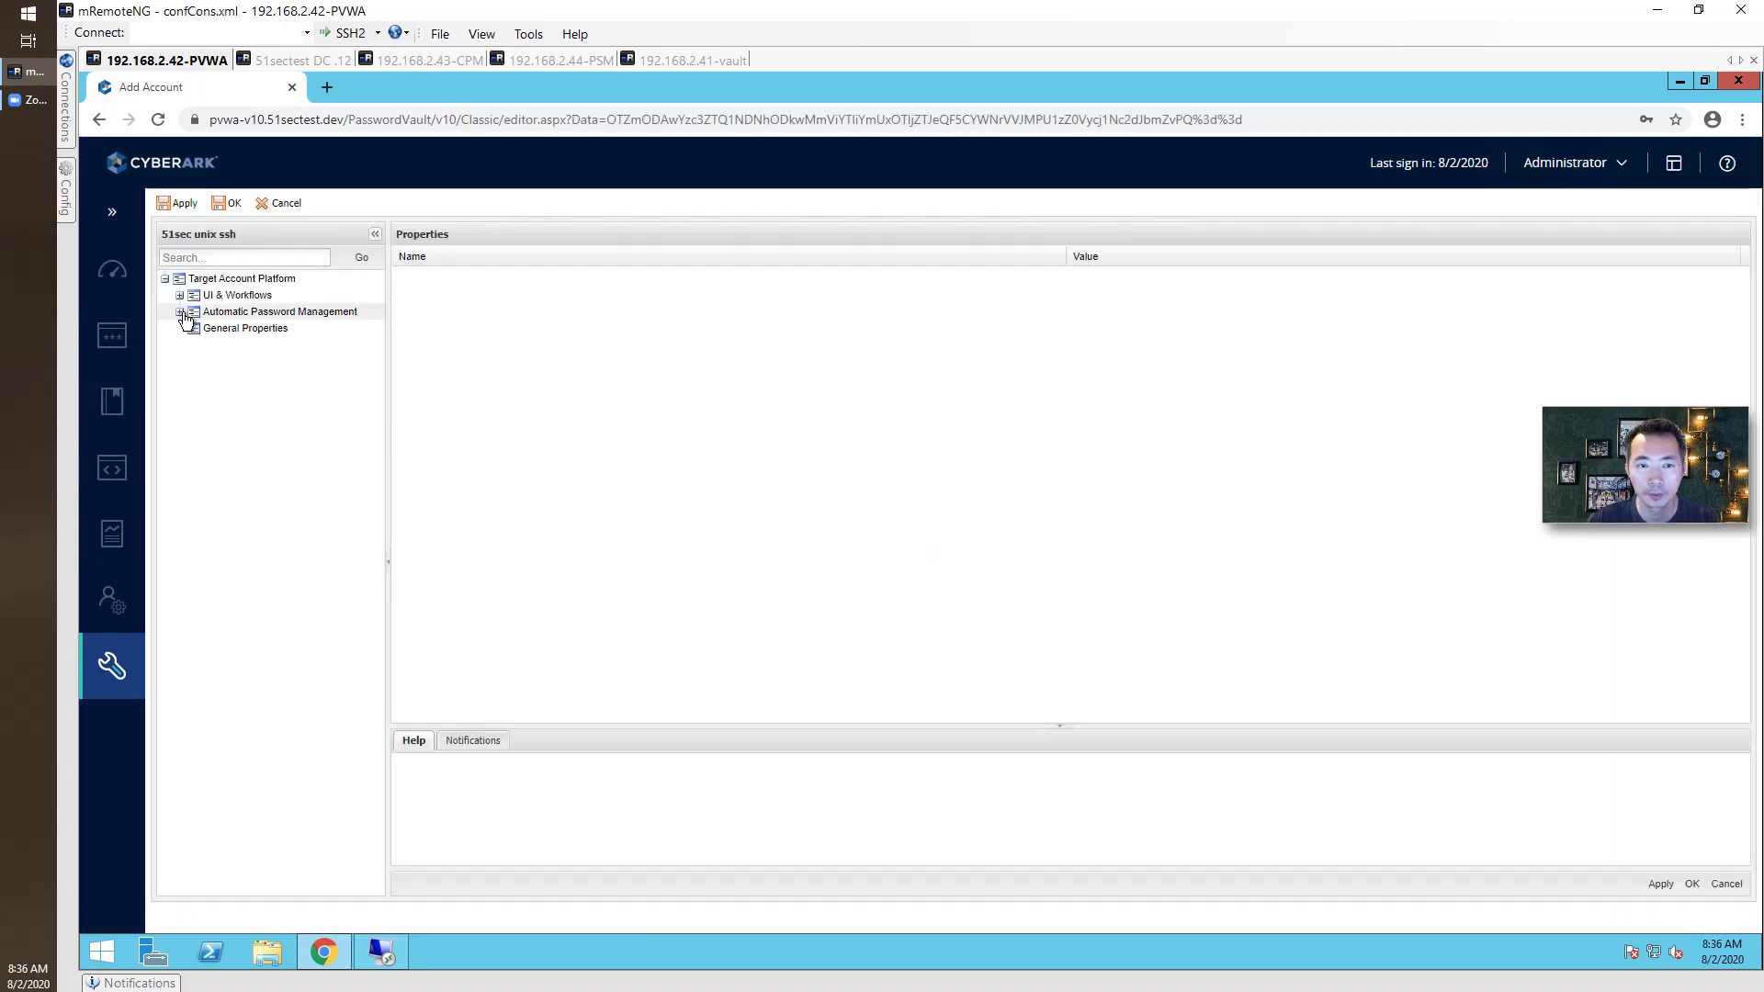
pyautogui.click(180, 312)
pyautogui.click(236, 329)
pyautogui.click(1079, 339)
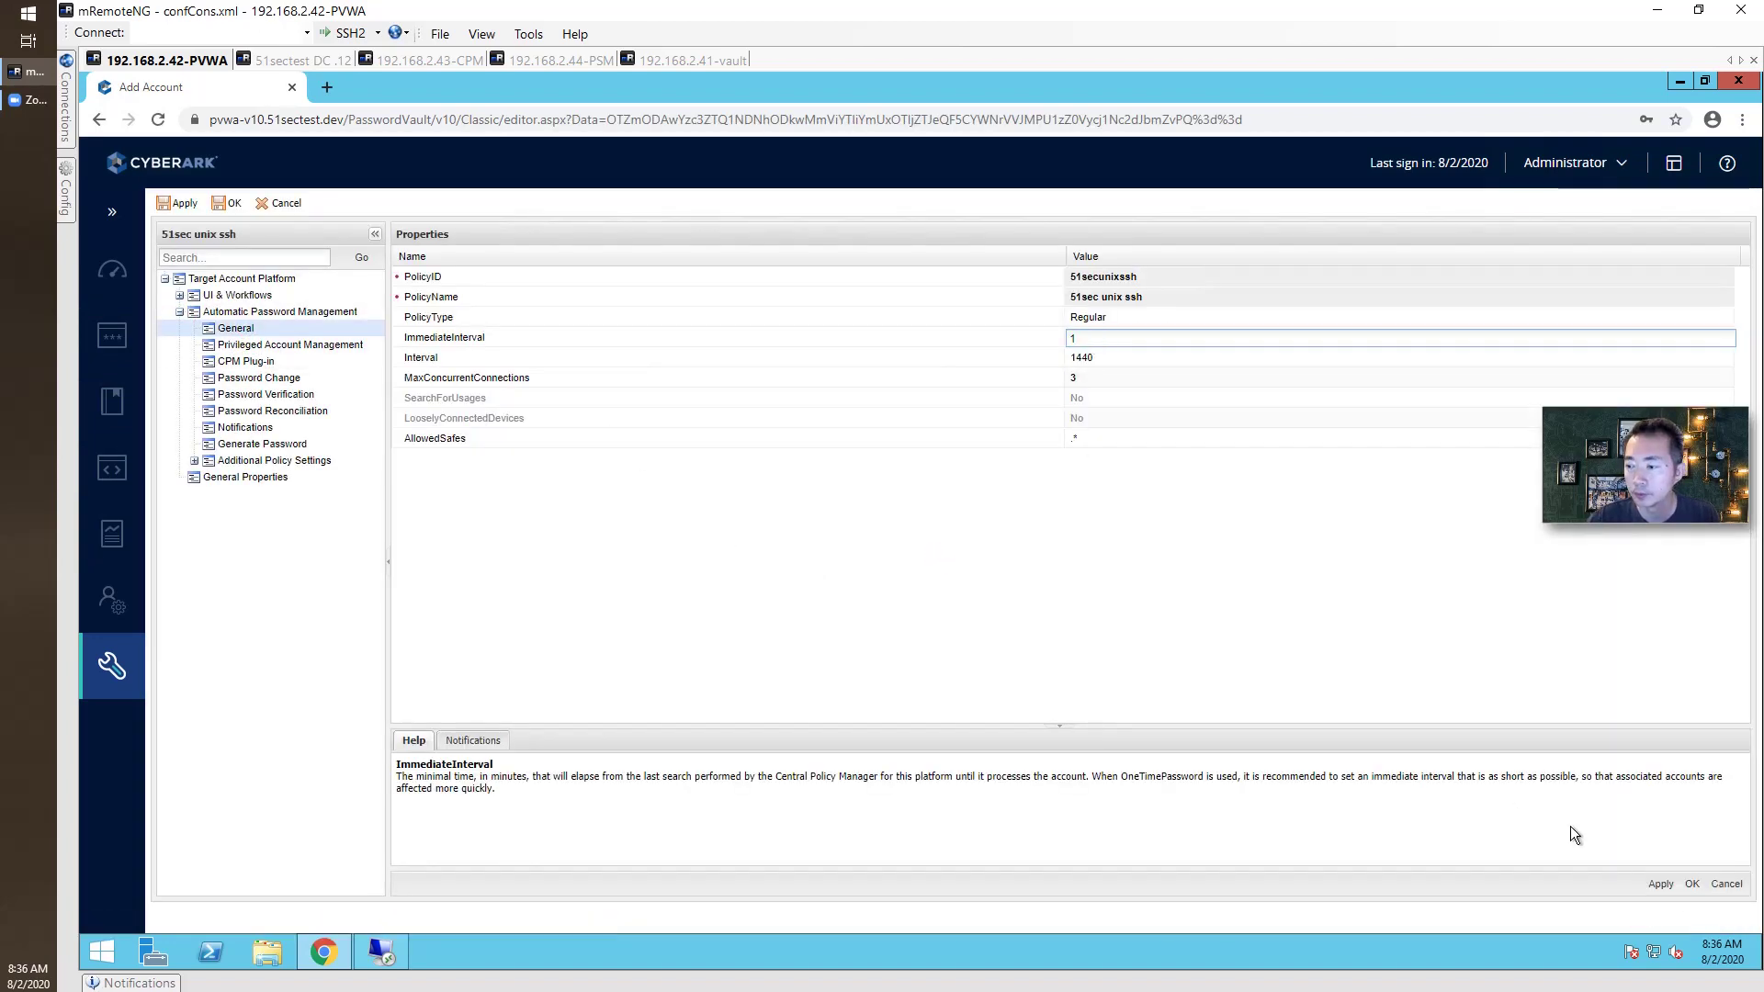
pyautogui.click(259, 378)
# Set HeadStartInterval to 1, apply, and close the platform editor.
pyautogui.click(1116, 317)
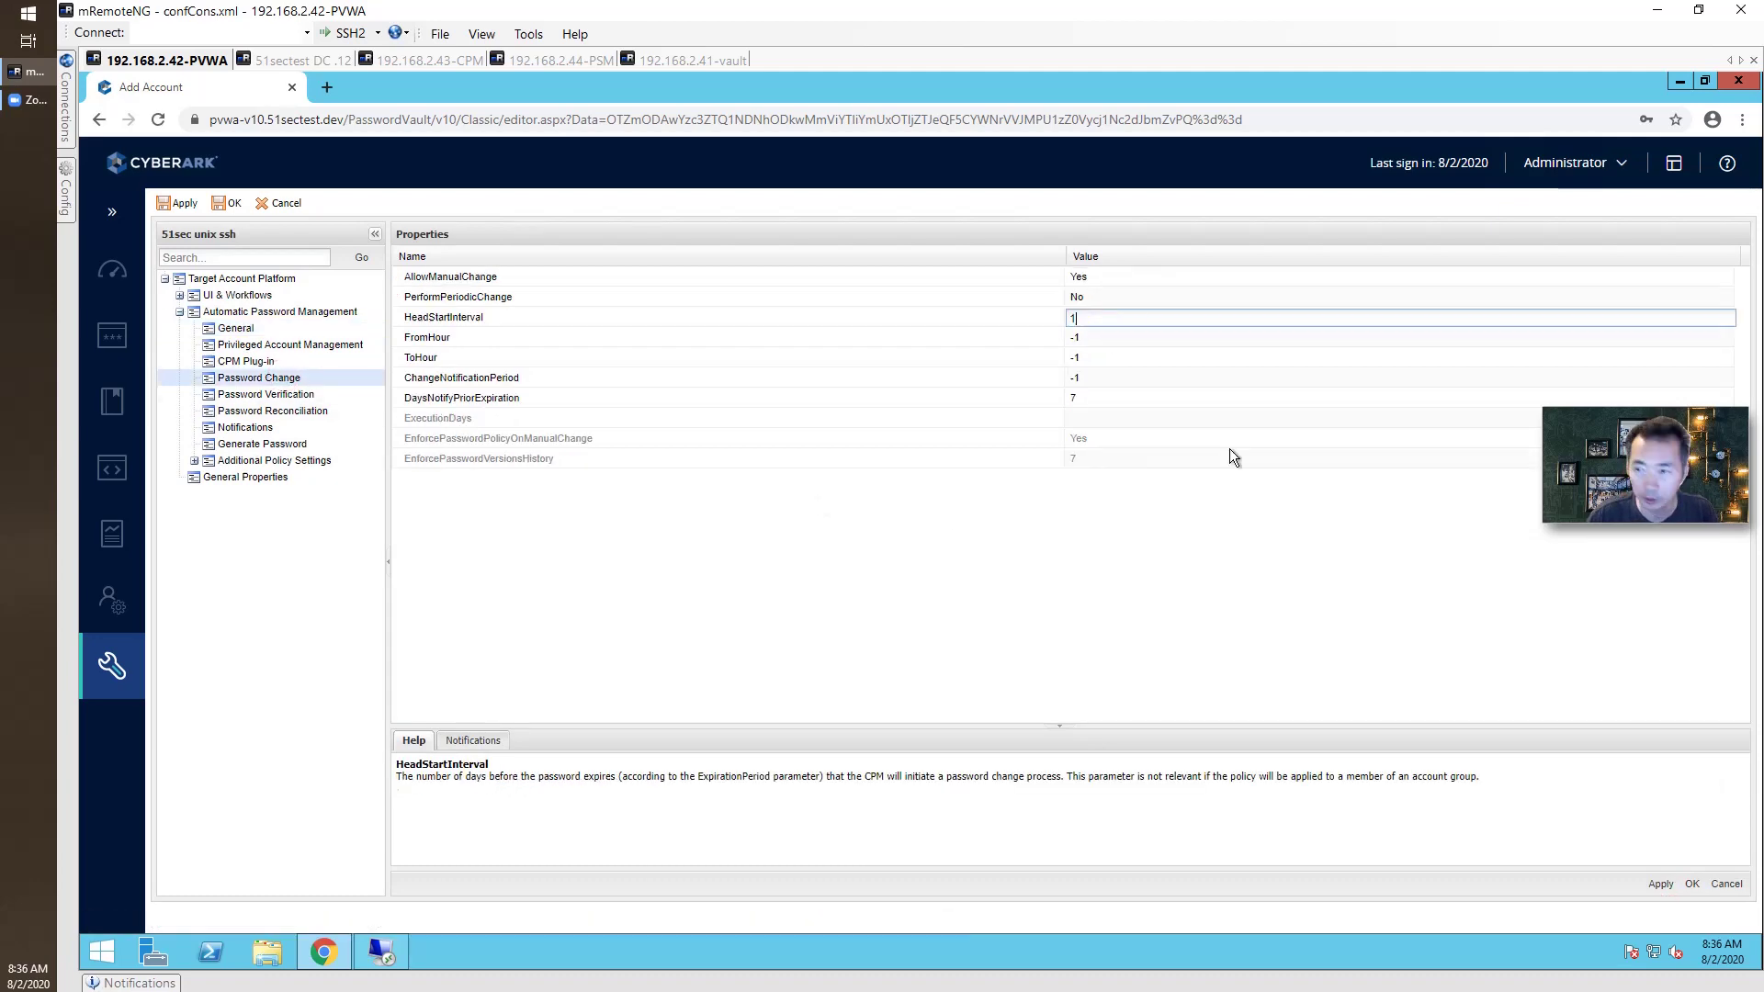
pyautogui.write('1')
pyautogui.click(1659, 884)
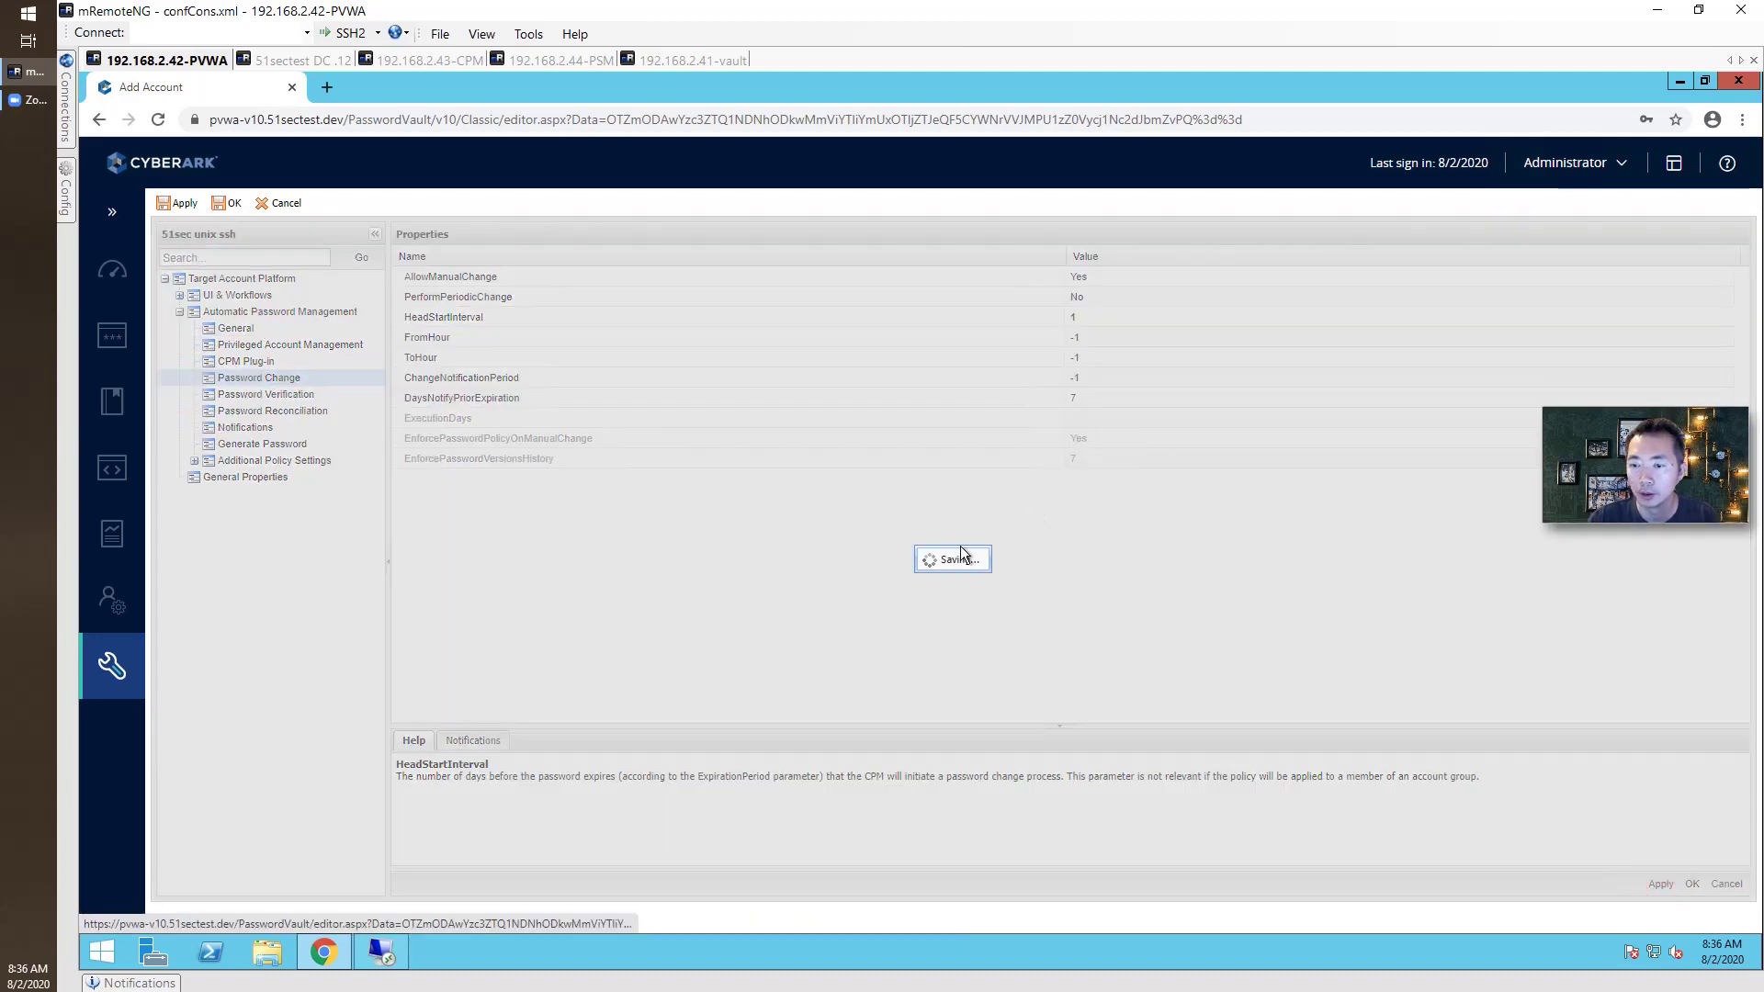
pyautogui.press('Return')
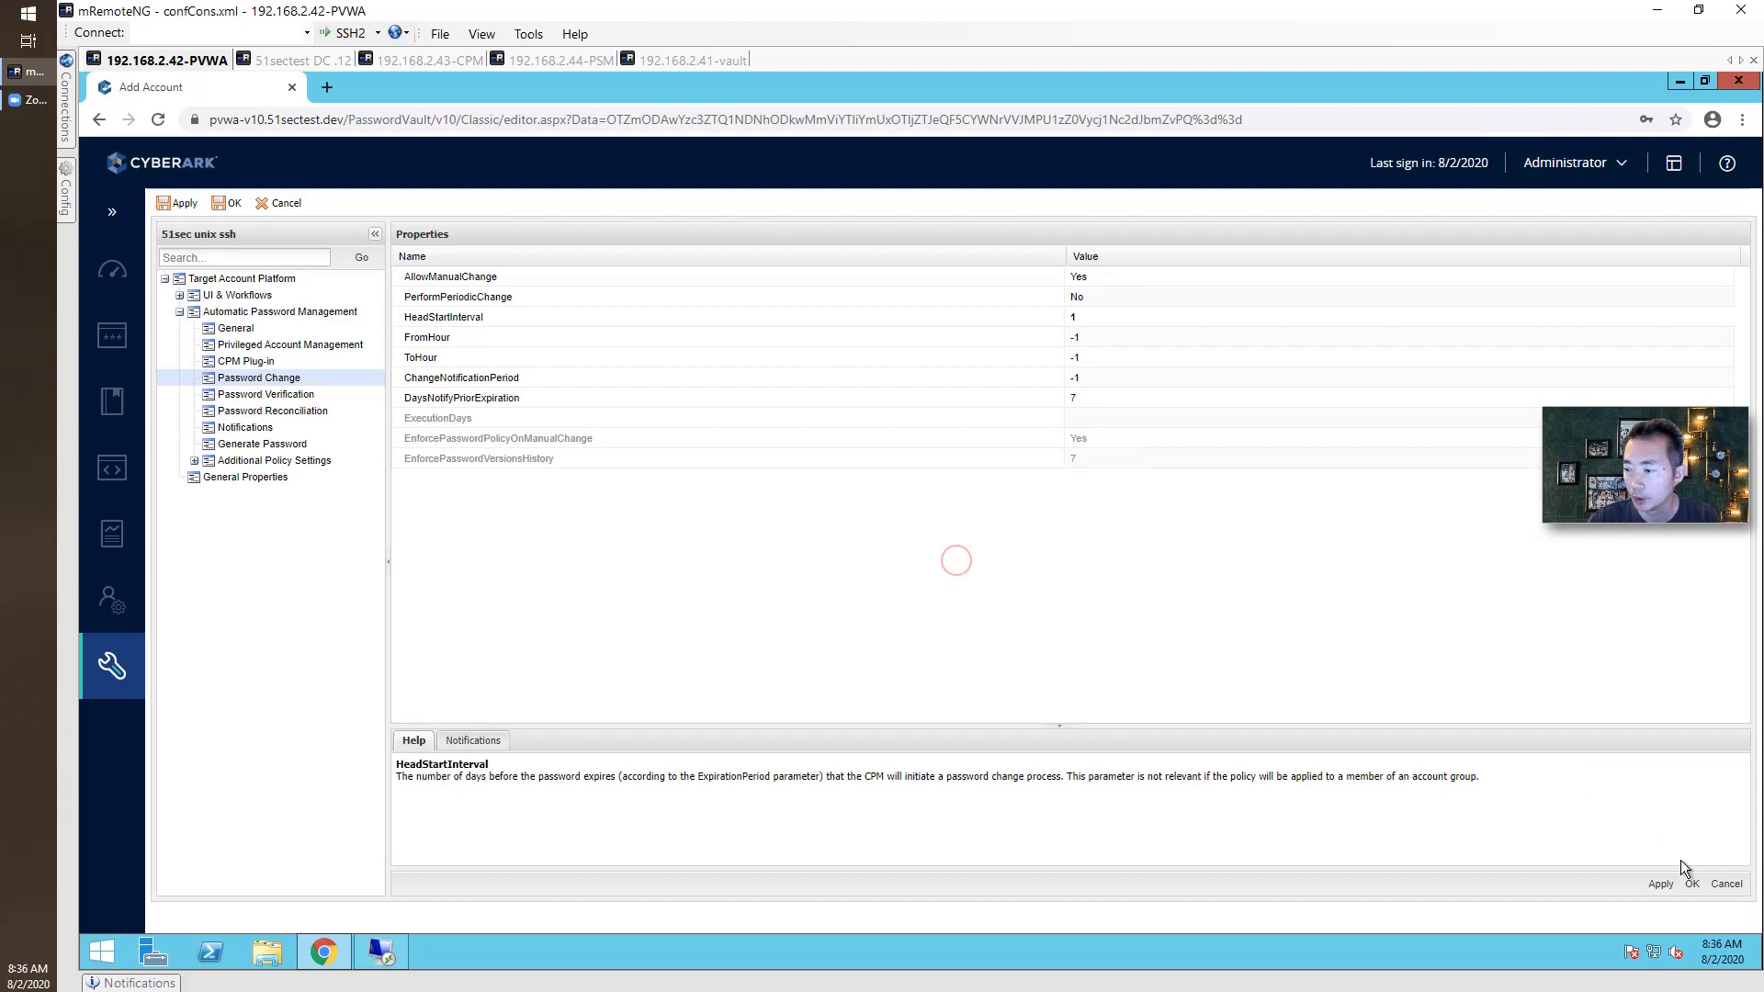
pyautogui.click(1692, 884)
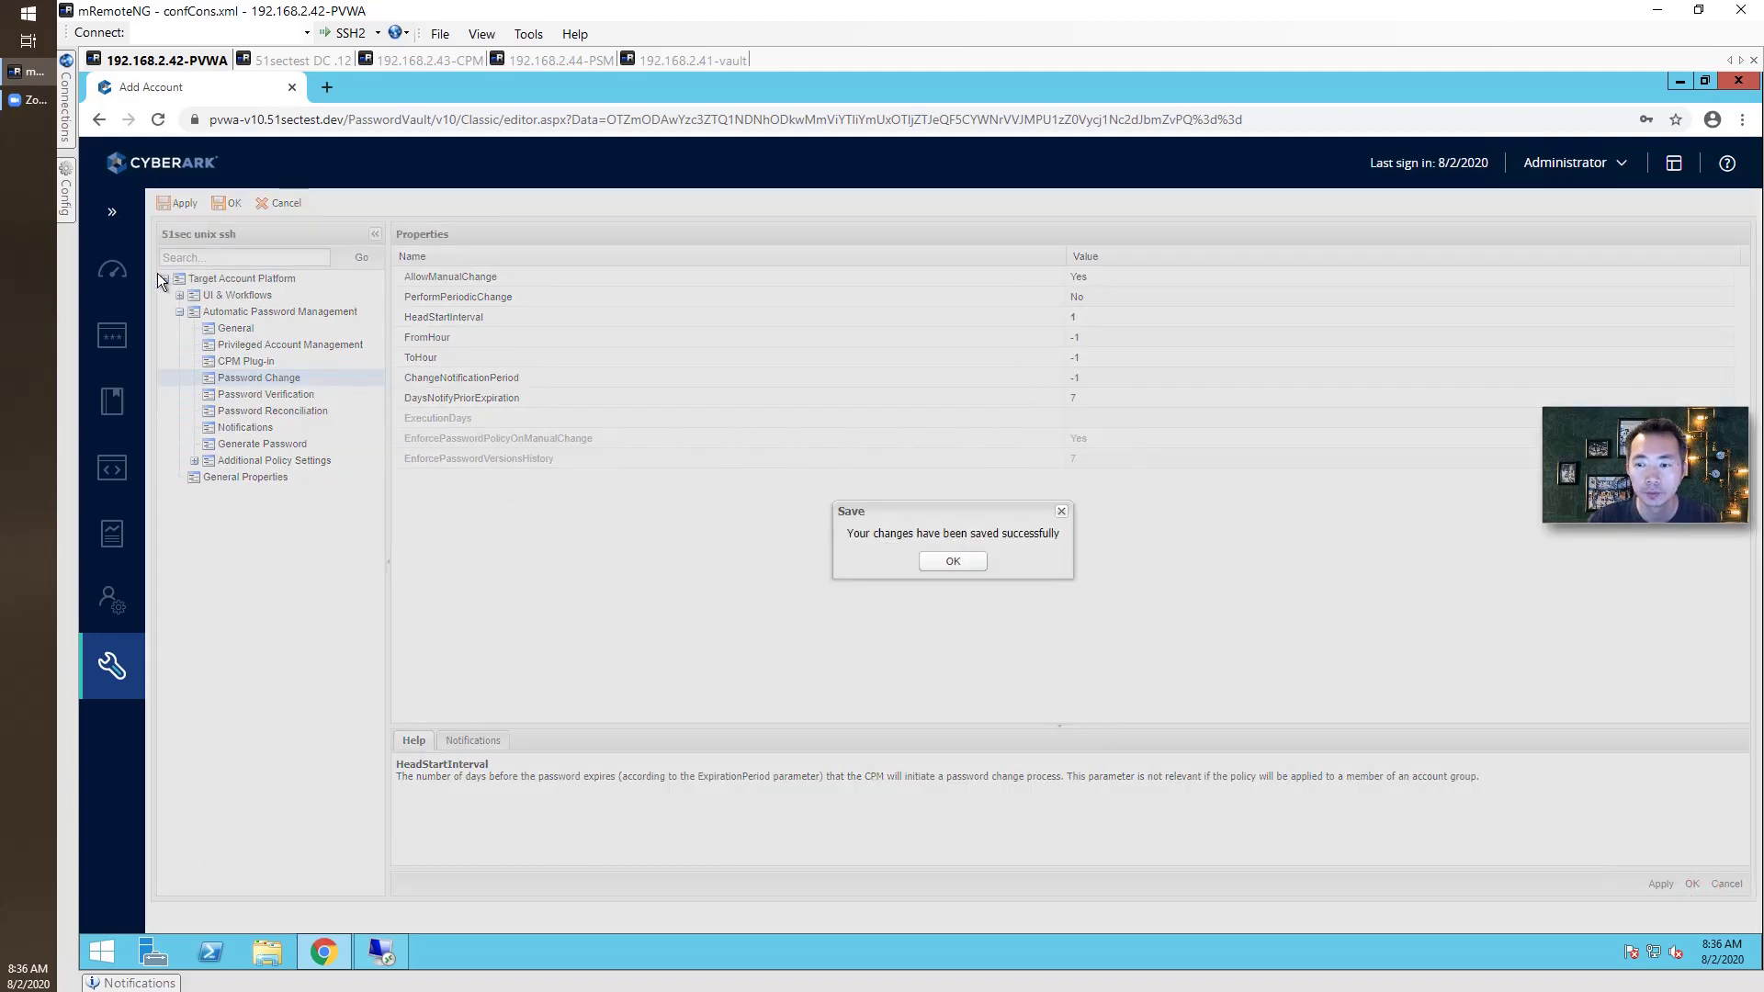
pyautogui.press('Return')
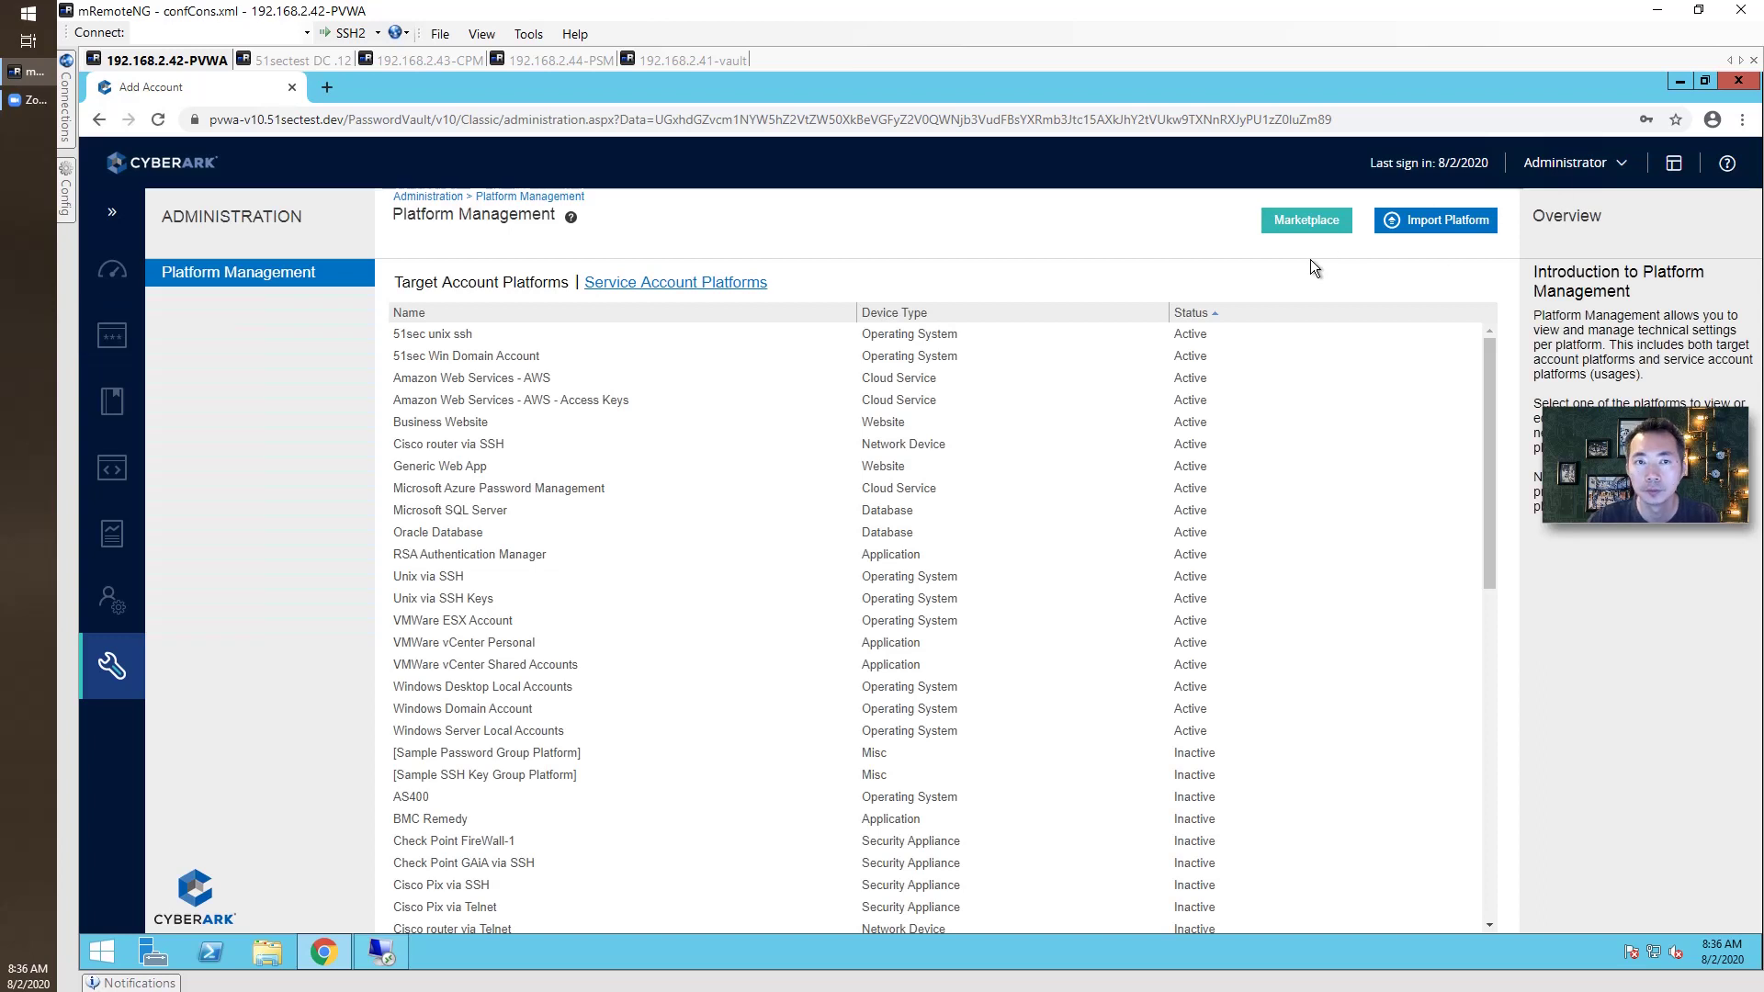
# Start a new *NIX account on platform 51sec unix ssh in safe safe-user-v10-1.
pyautogui.click(127, 340)
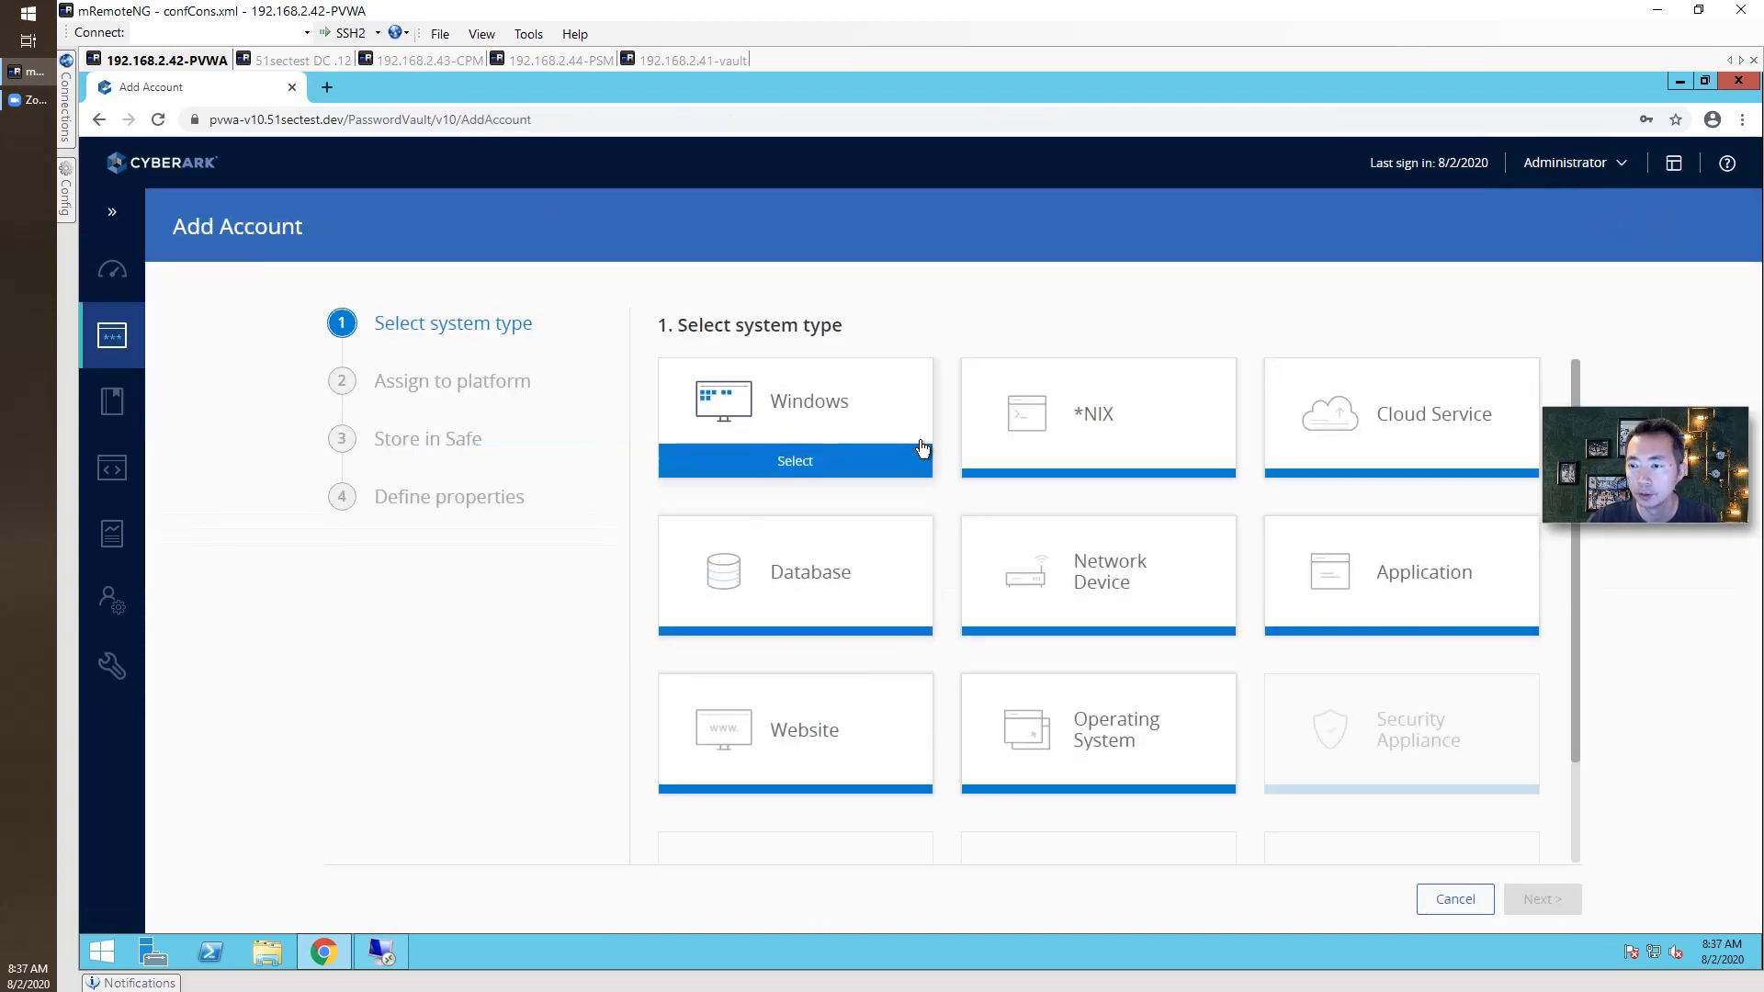
pyautogui.click(1001, 418)
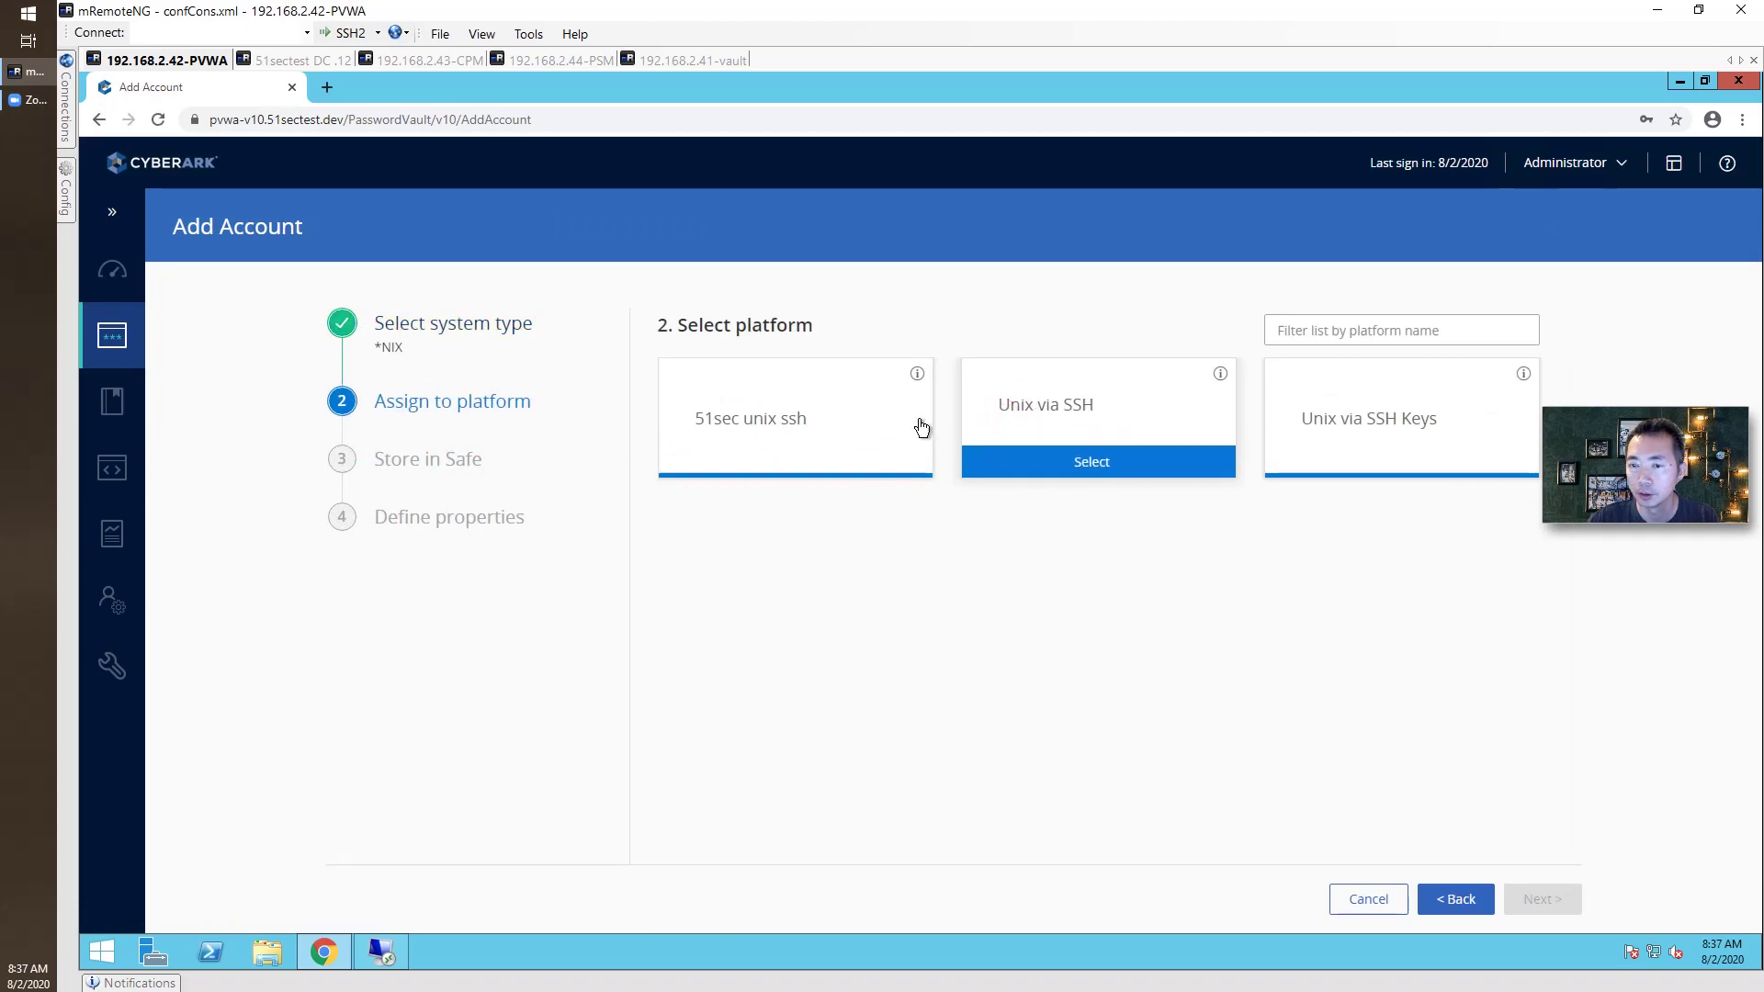
pyautogui.click(787, 406)
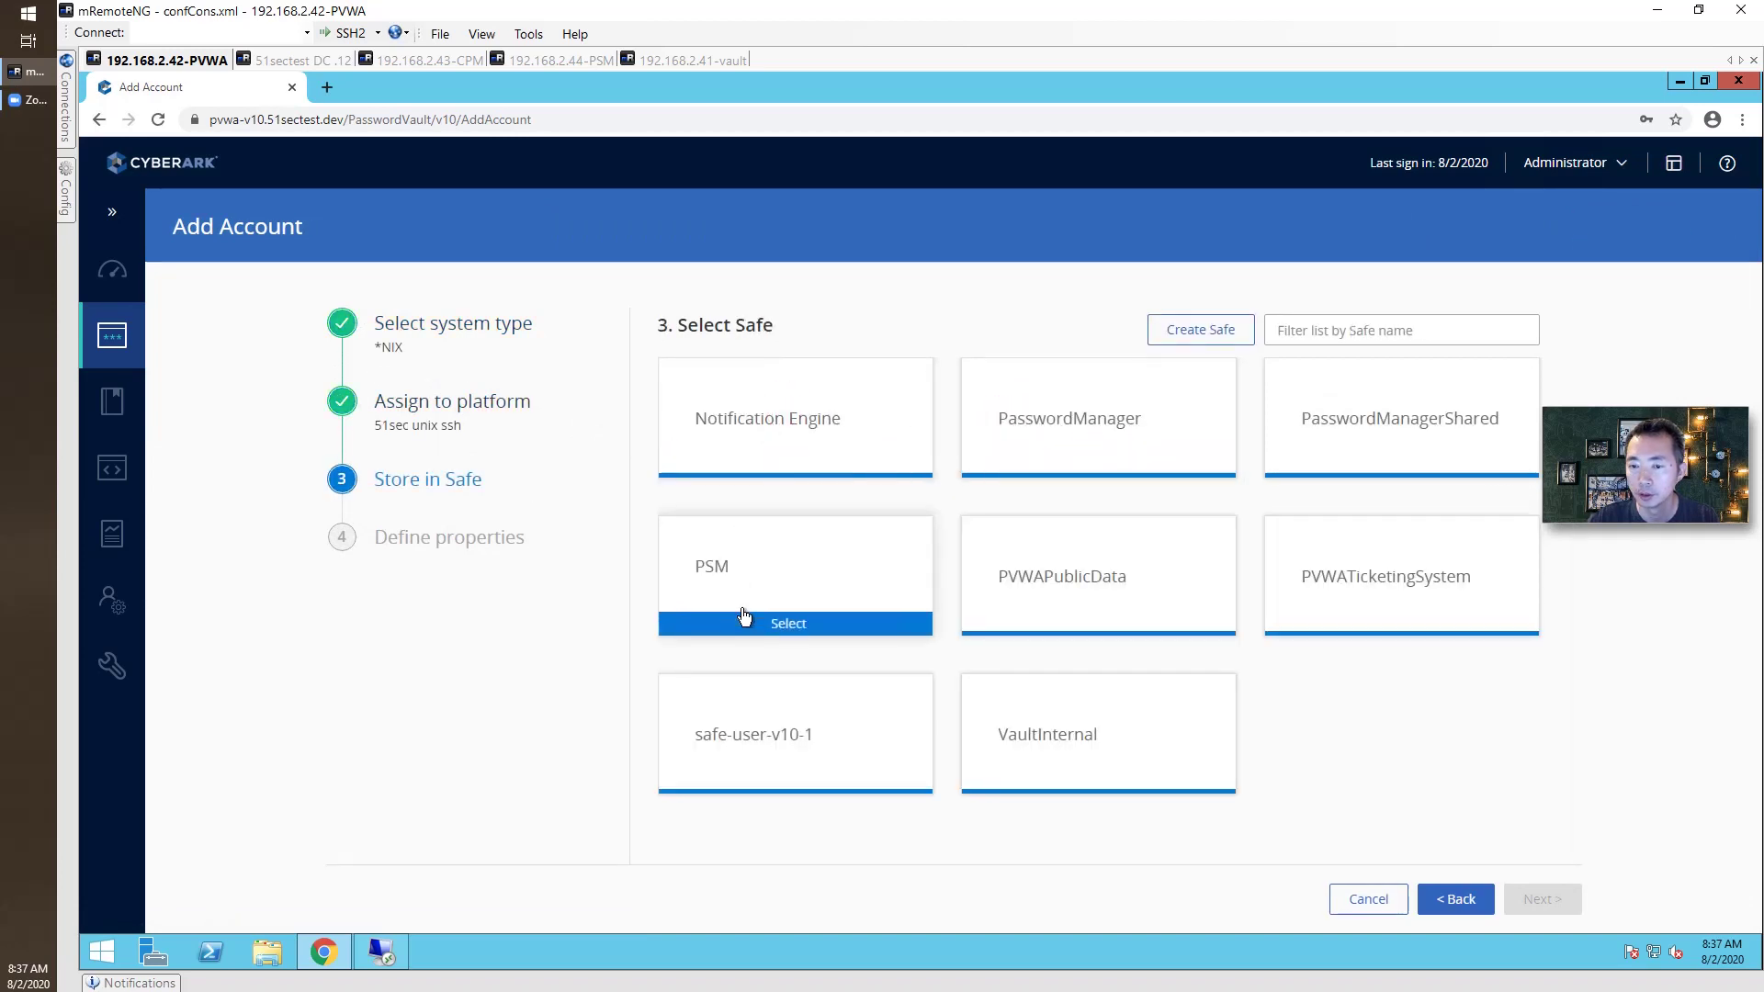
pyautogui.click(792, 703)
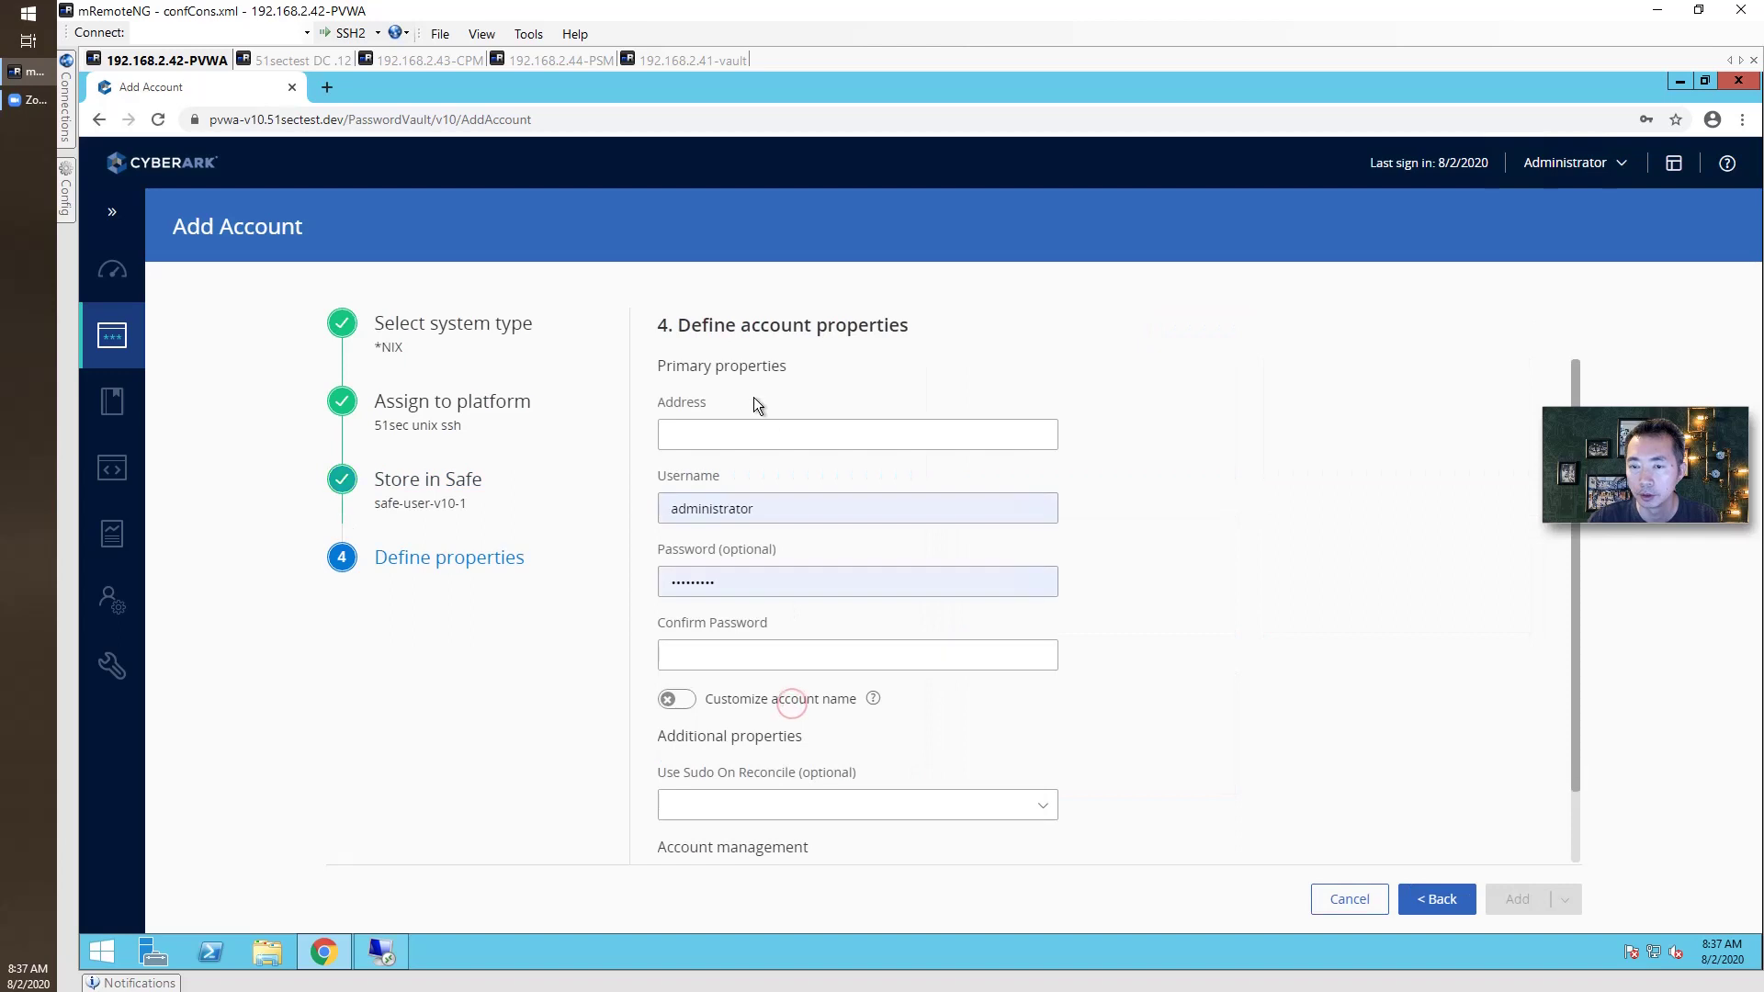
# Enter address 52.188.201.153, username netsec, and the account password twice.
pyautogui.click(749, 432)
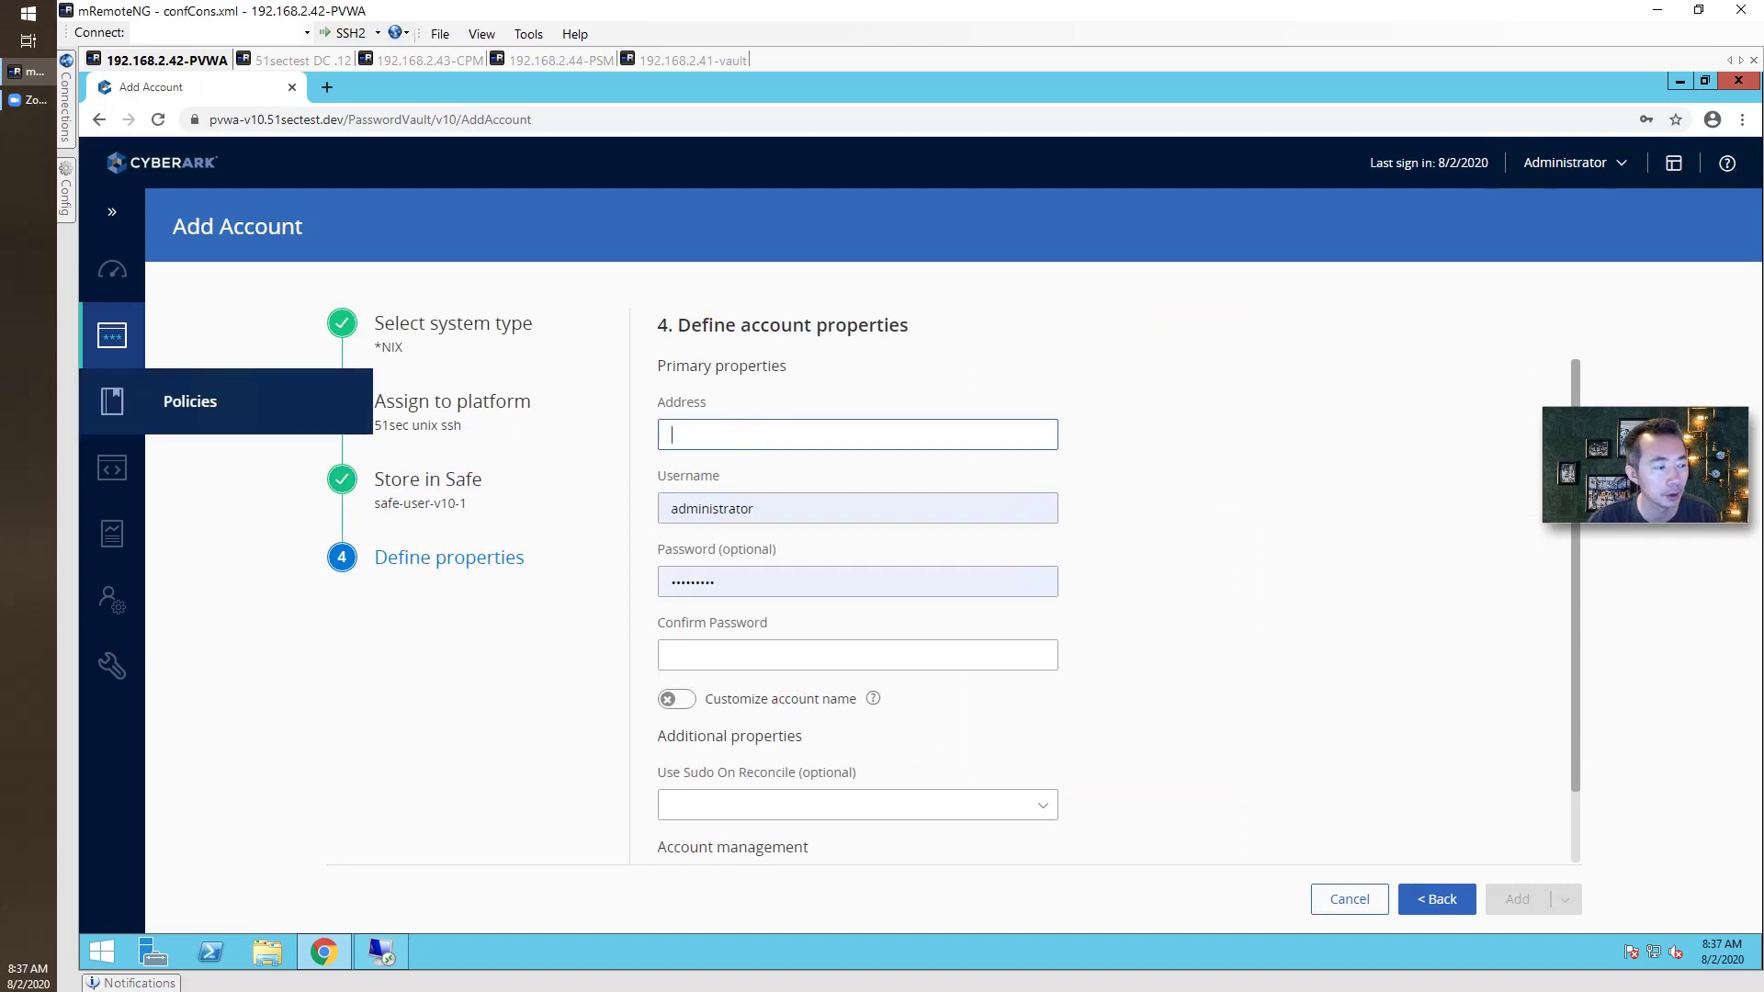
pyautogui.click(727, 444)
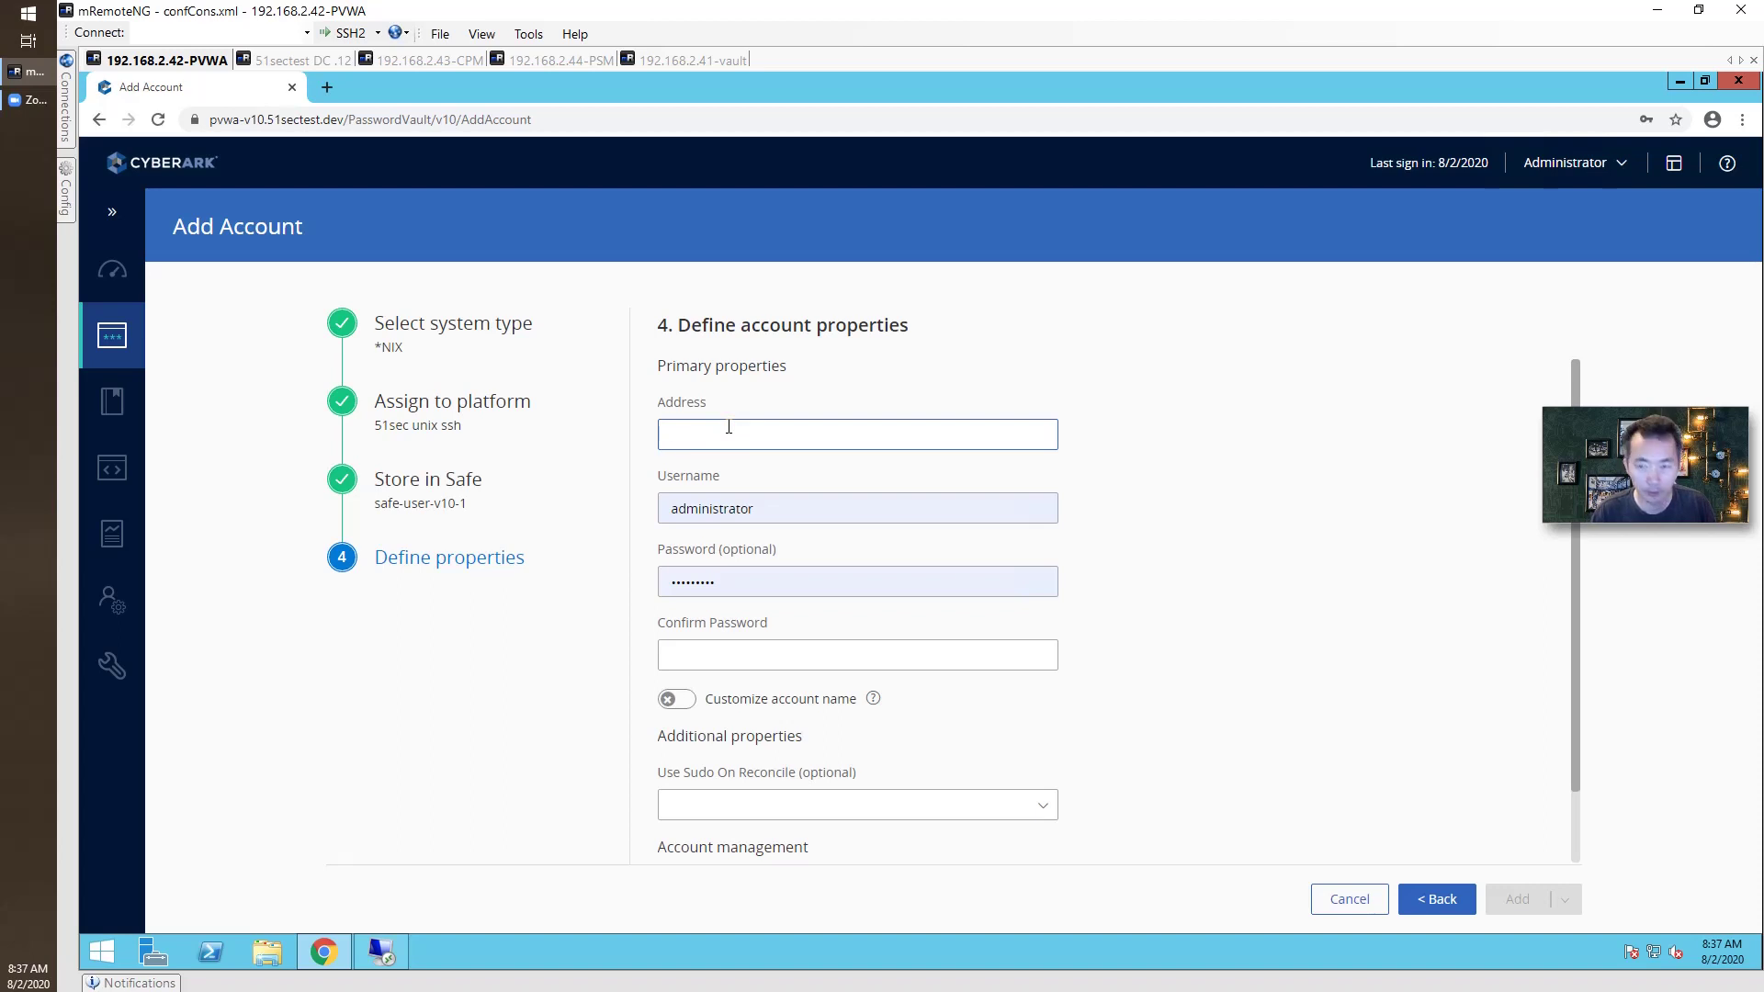
pyautogui.write('52.')
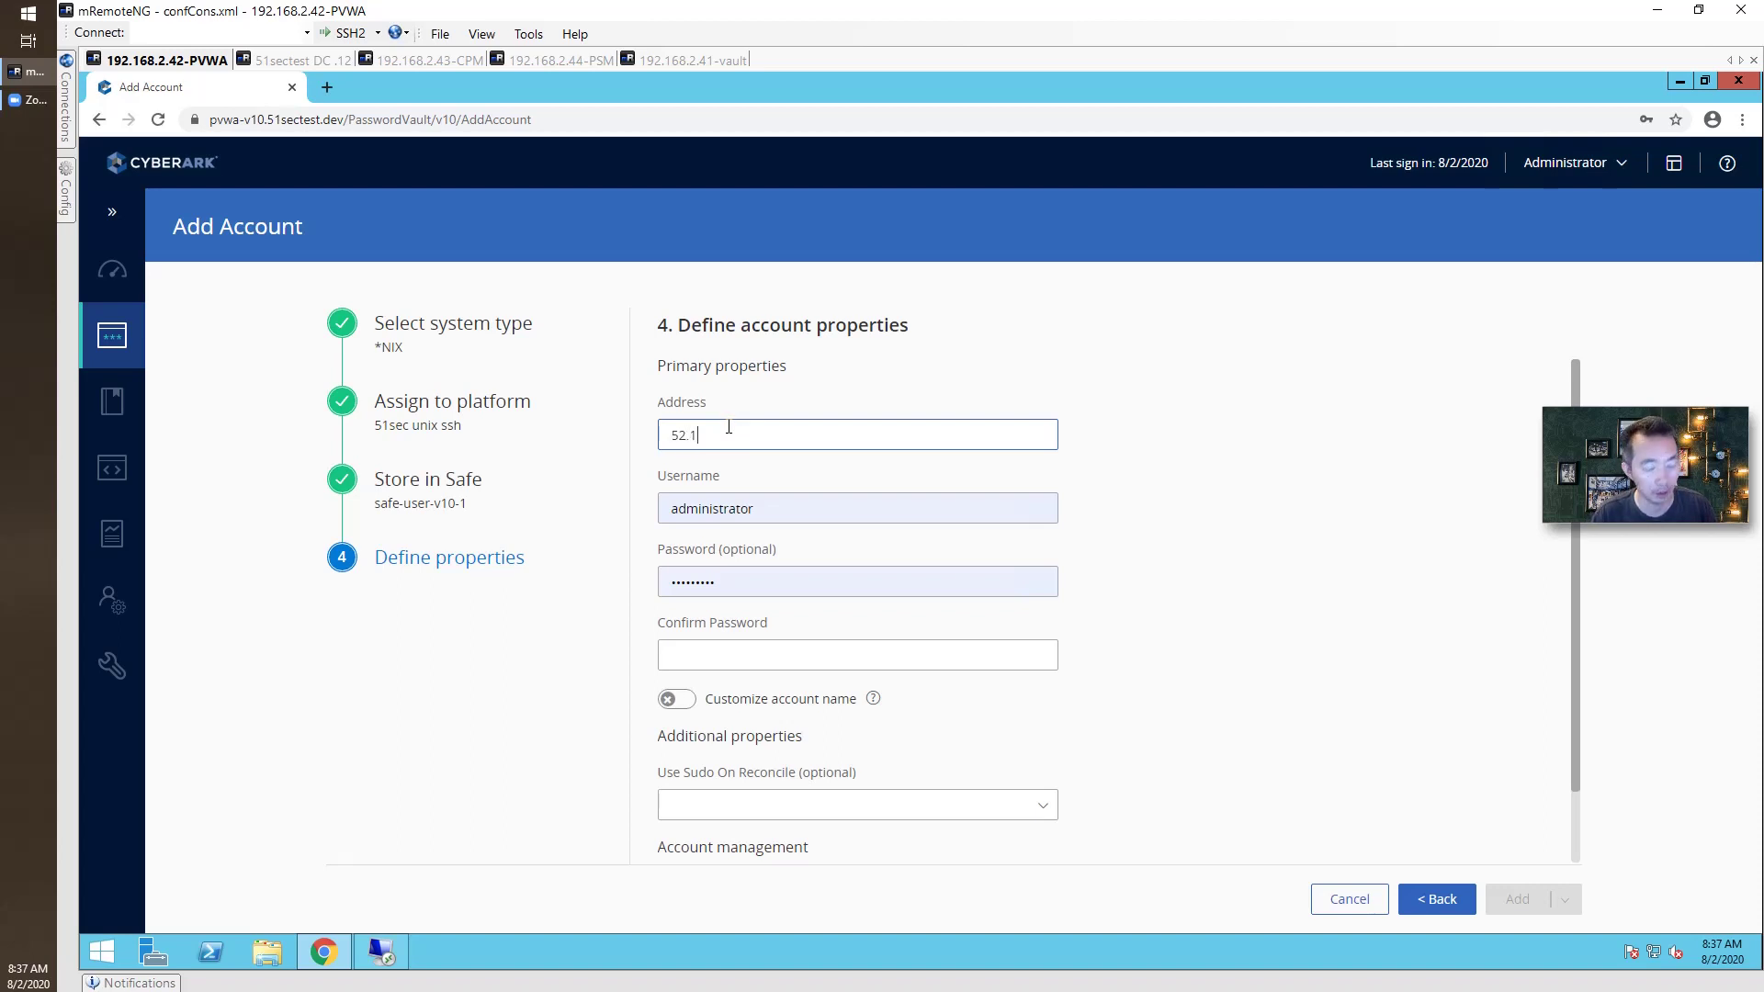
pyautogui.write('188.201.153')
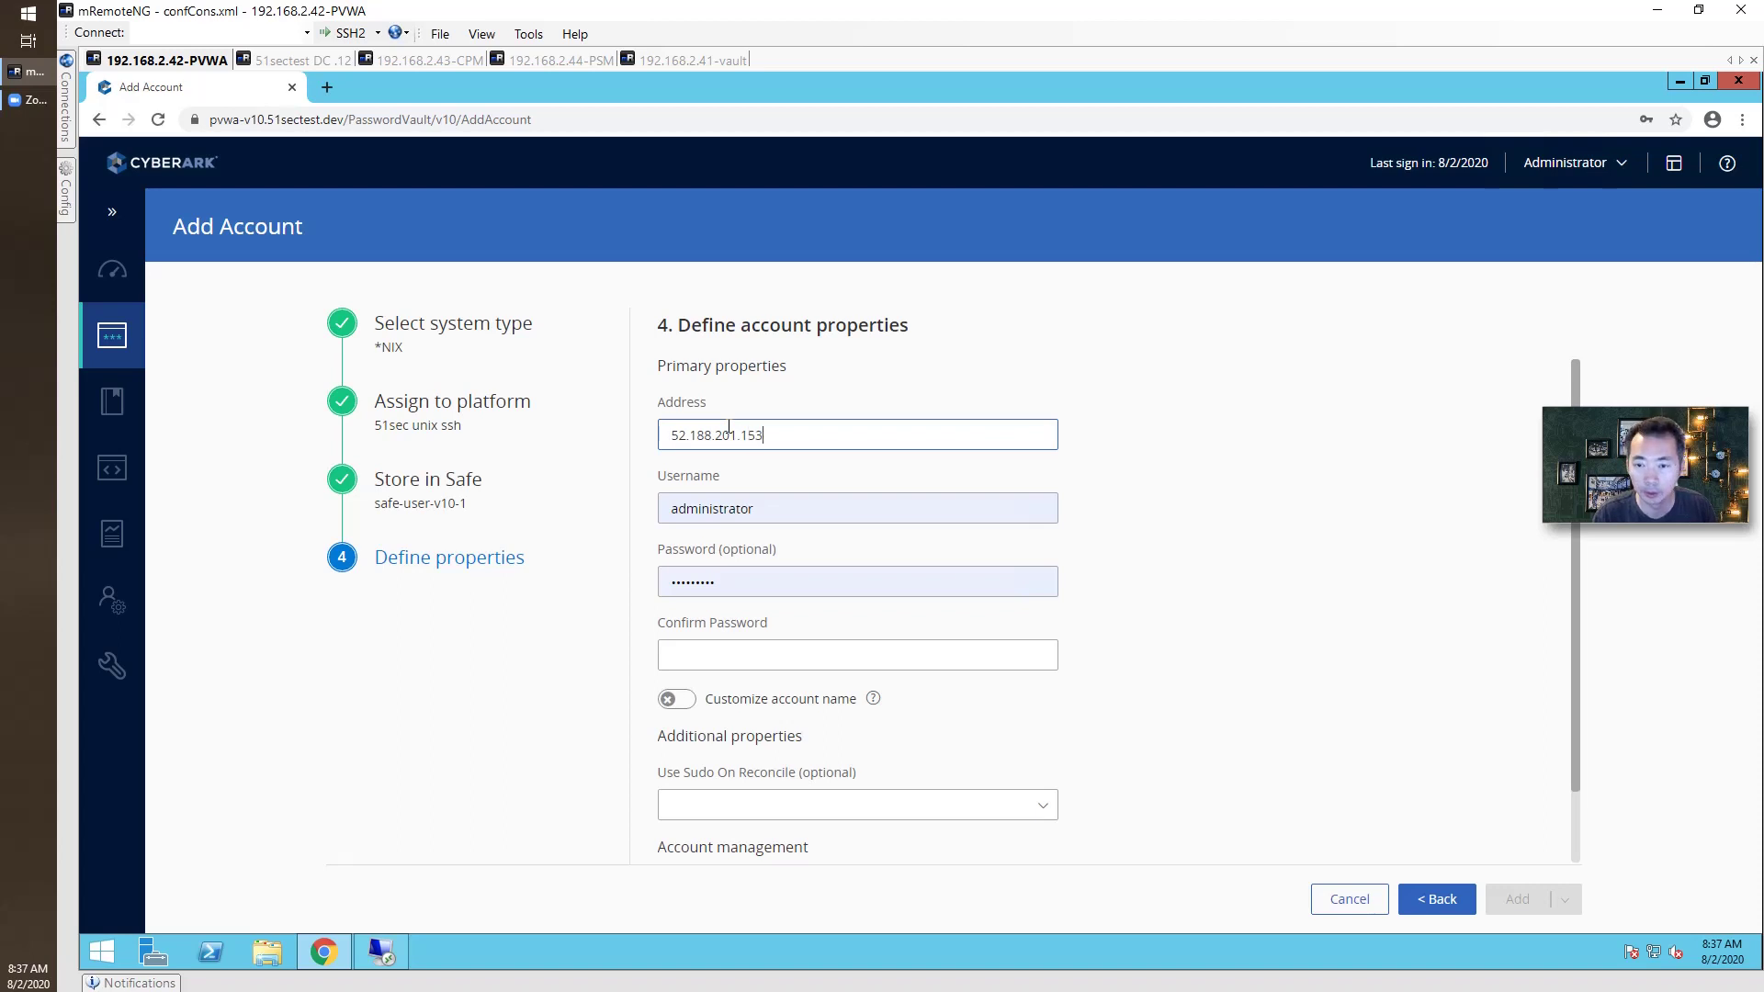
pyautogui.press('Tab')
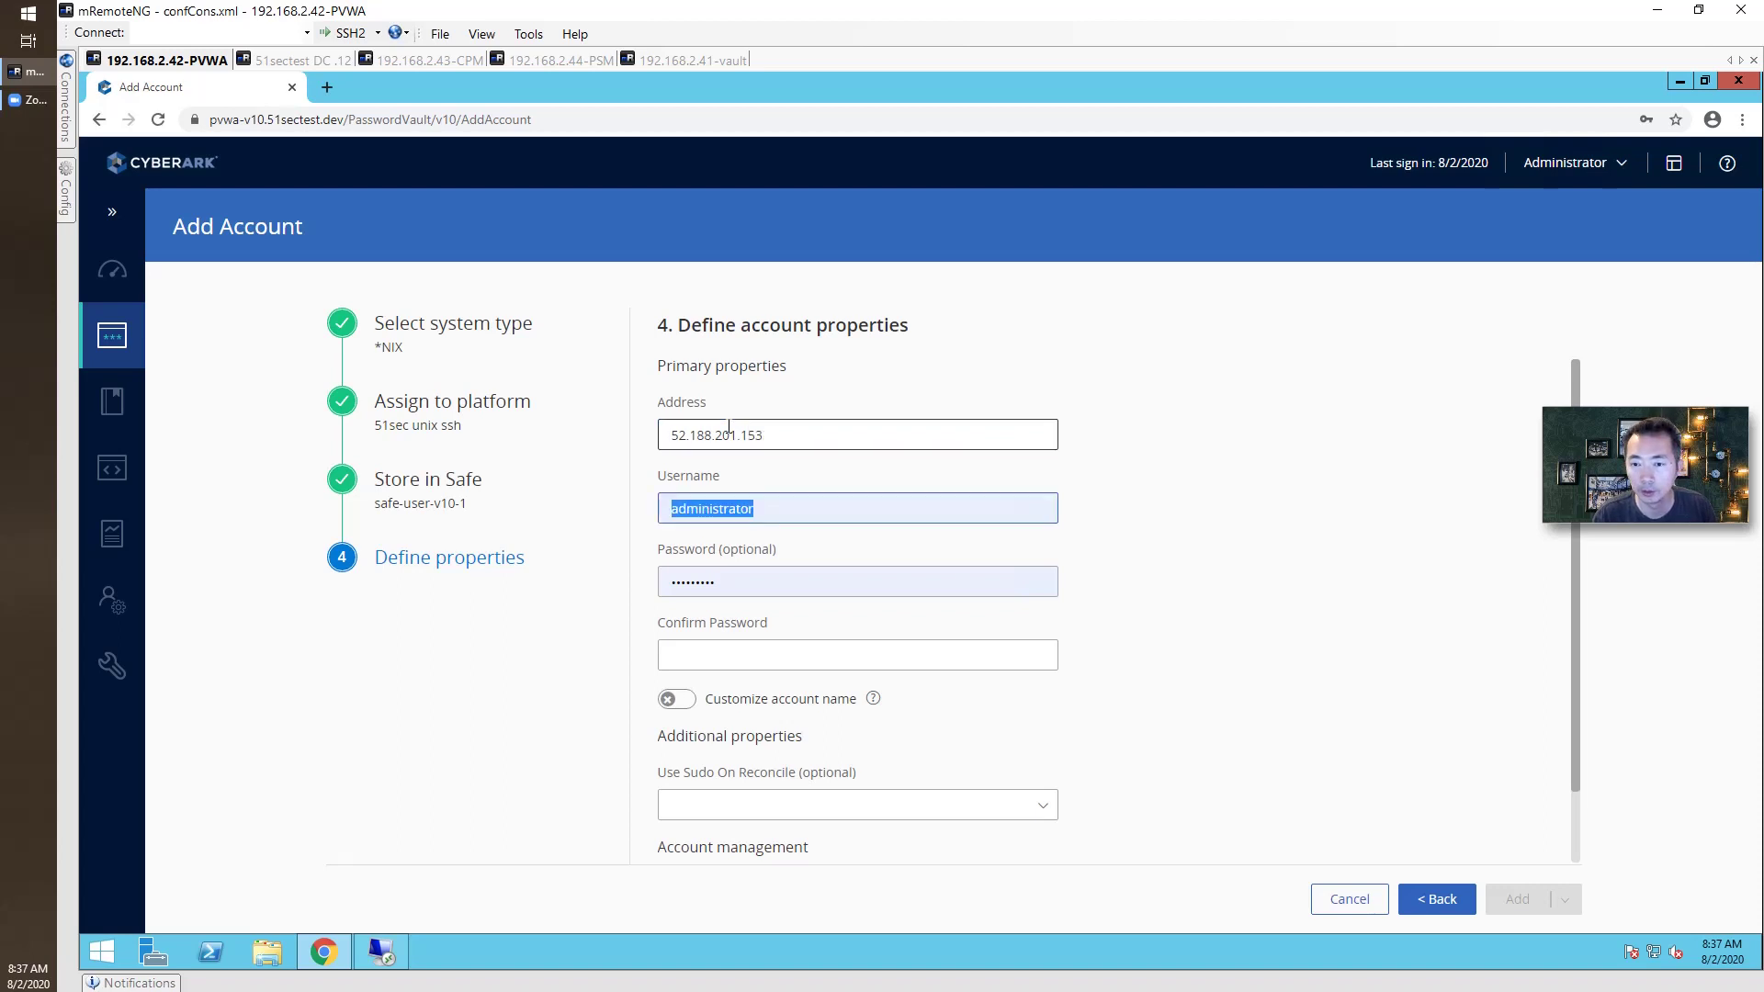
pyautogui.write('netsec')
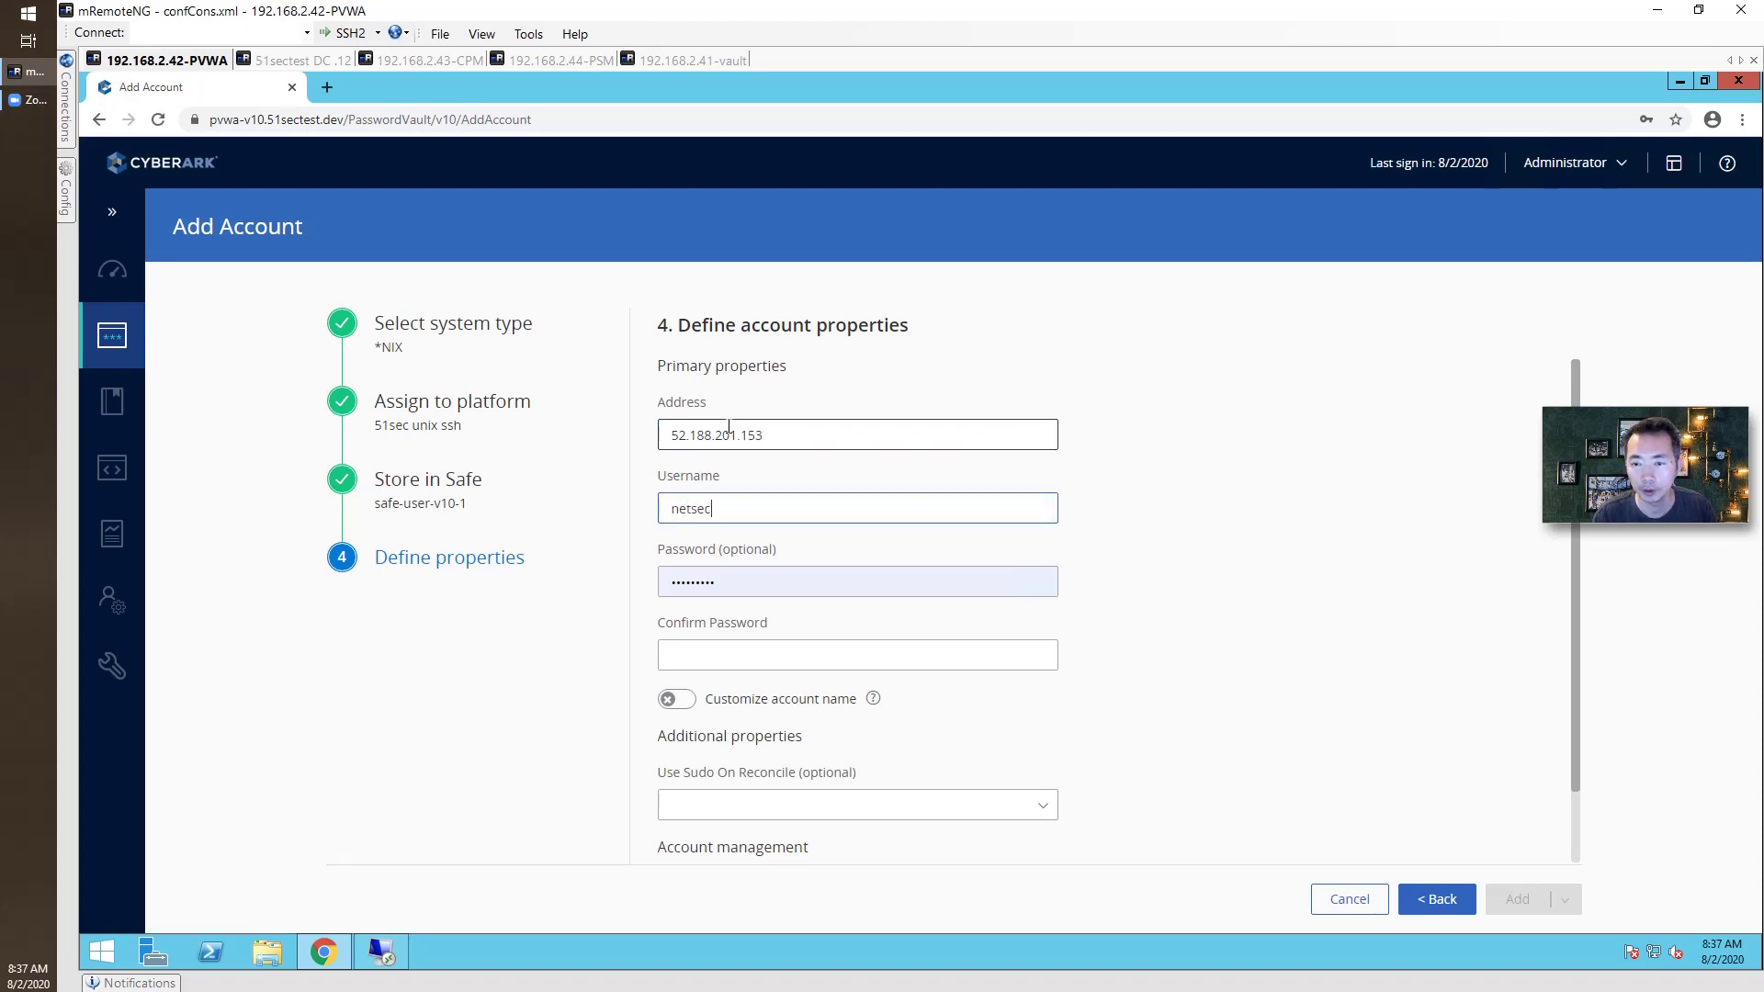
pyautogui.press('Tab')
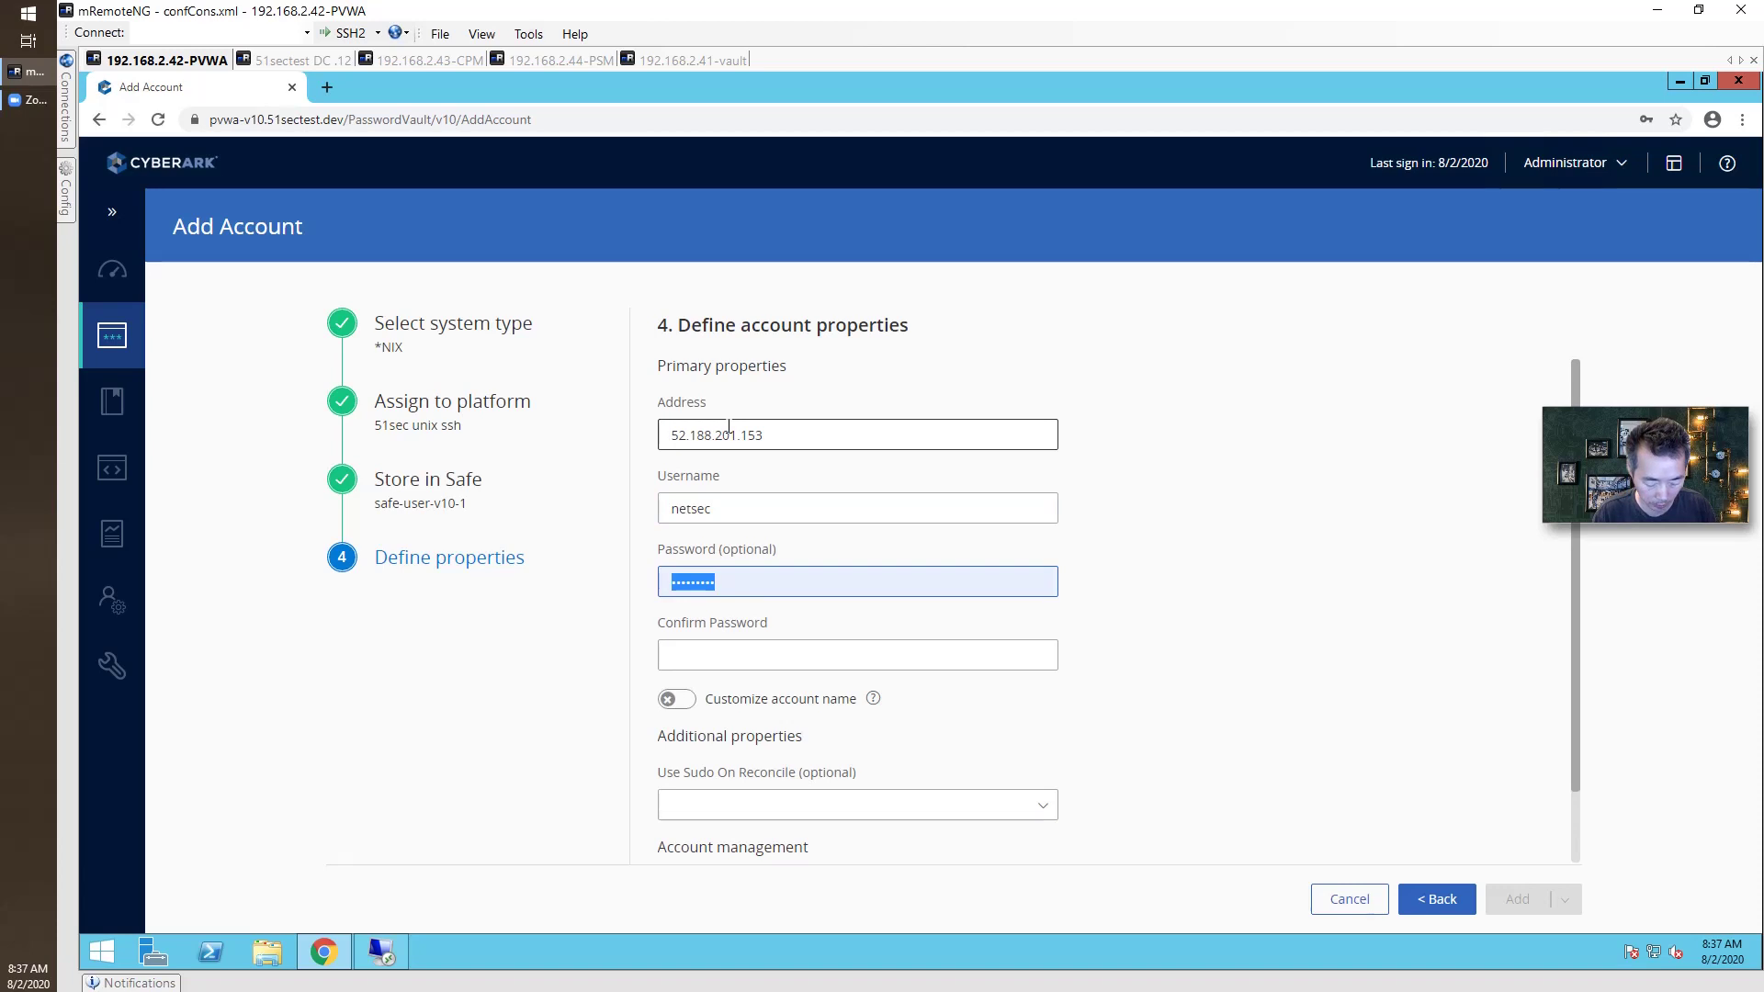
pyautogui.write('•••')
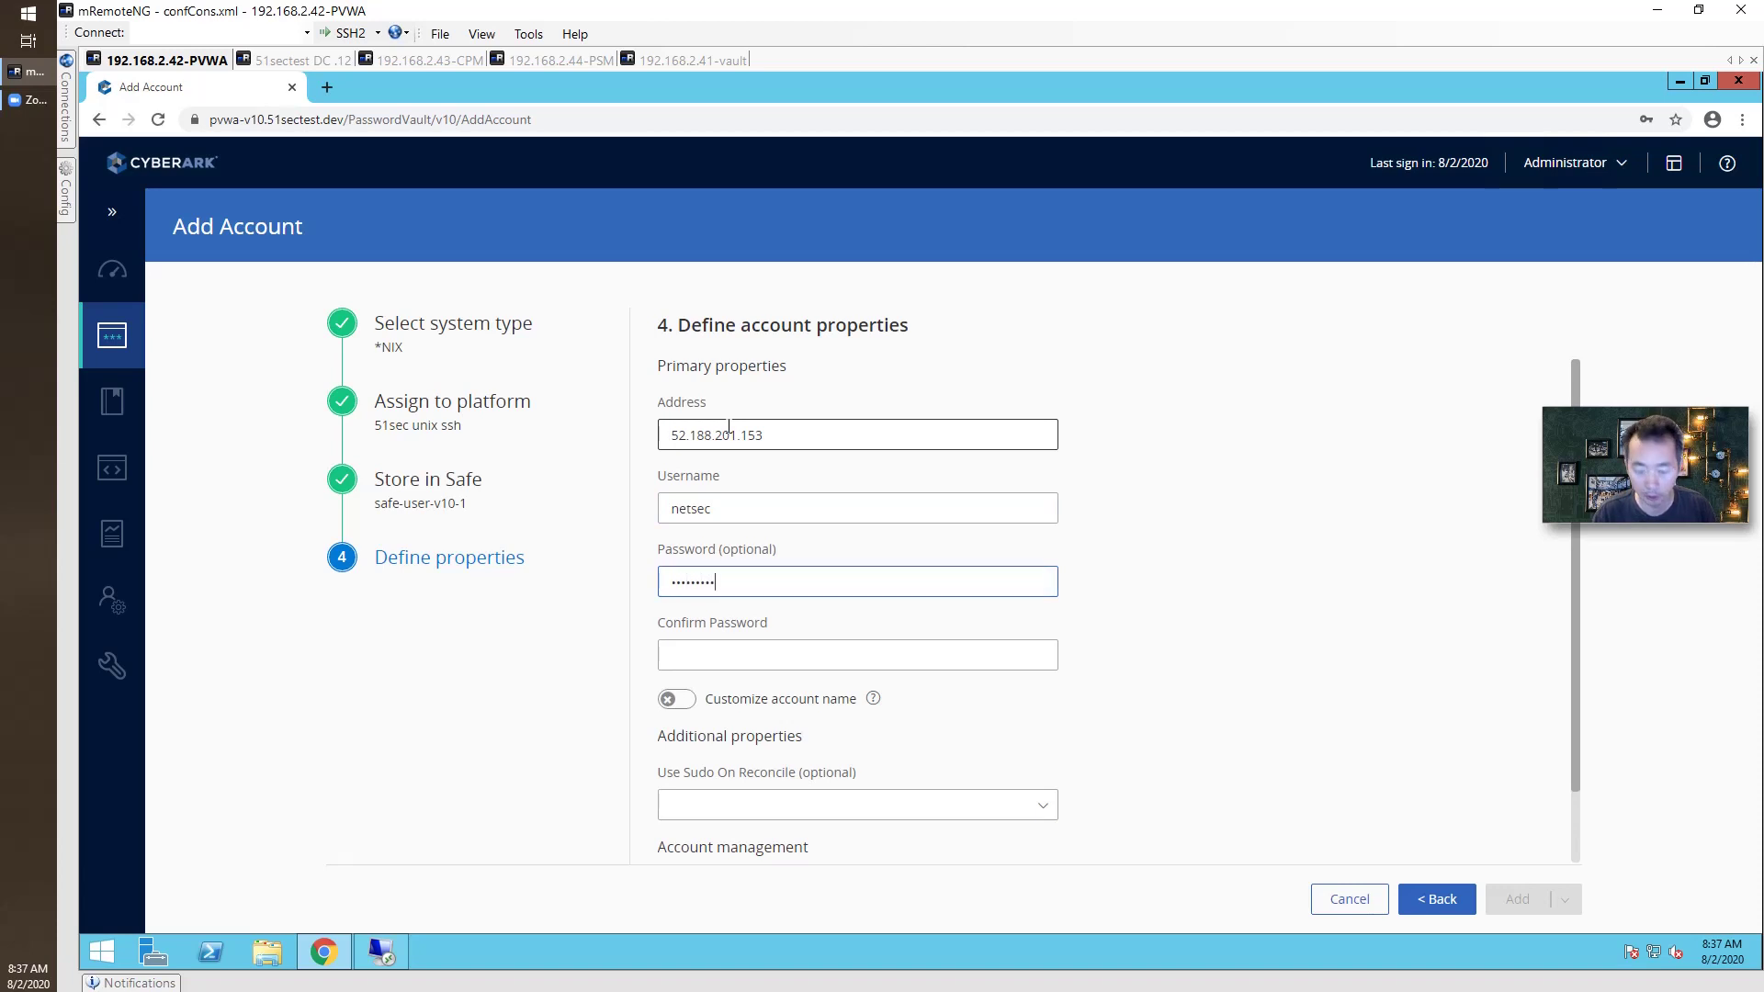
pyautogui.write('•••••••••••••••')
pyautogui.press('Tab')
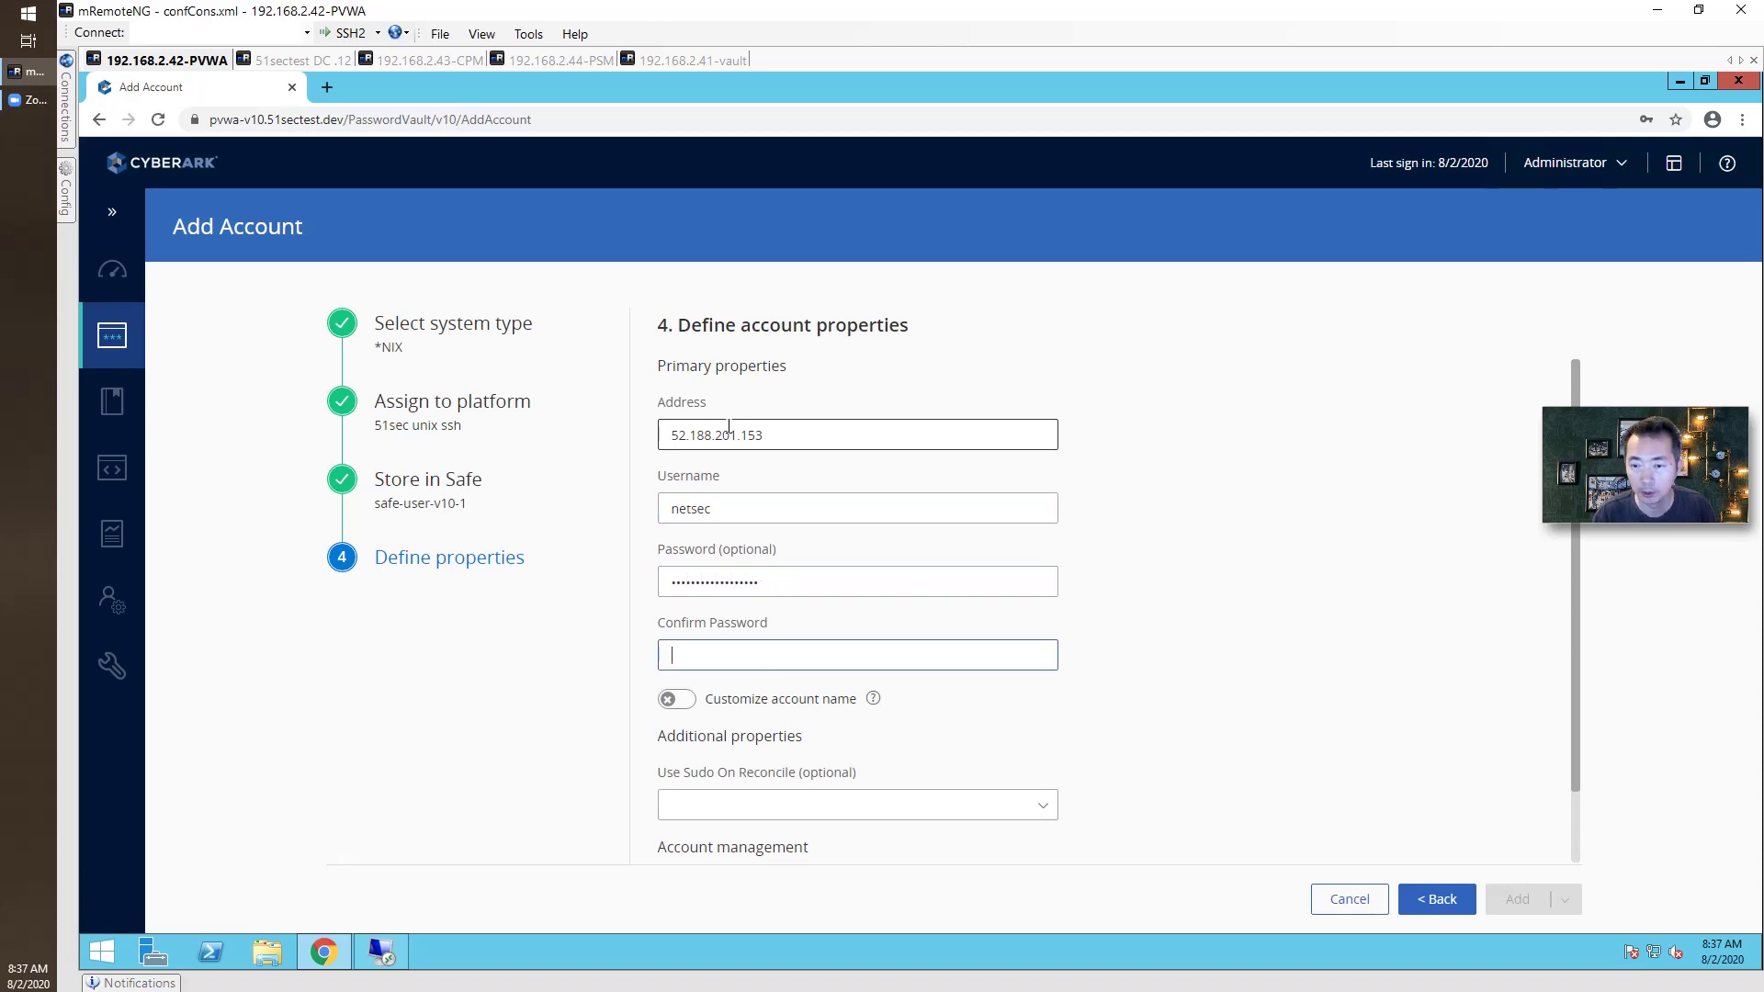
pyautogui.write('•••••••••')
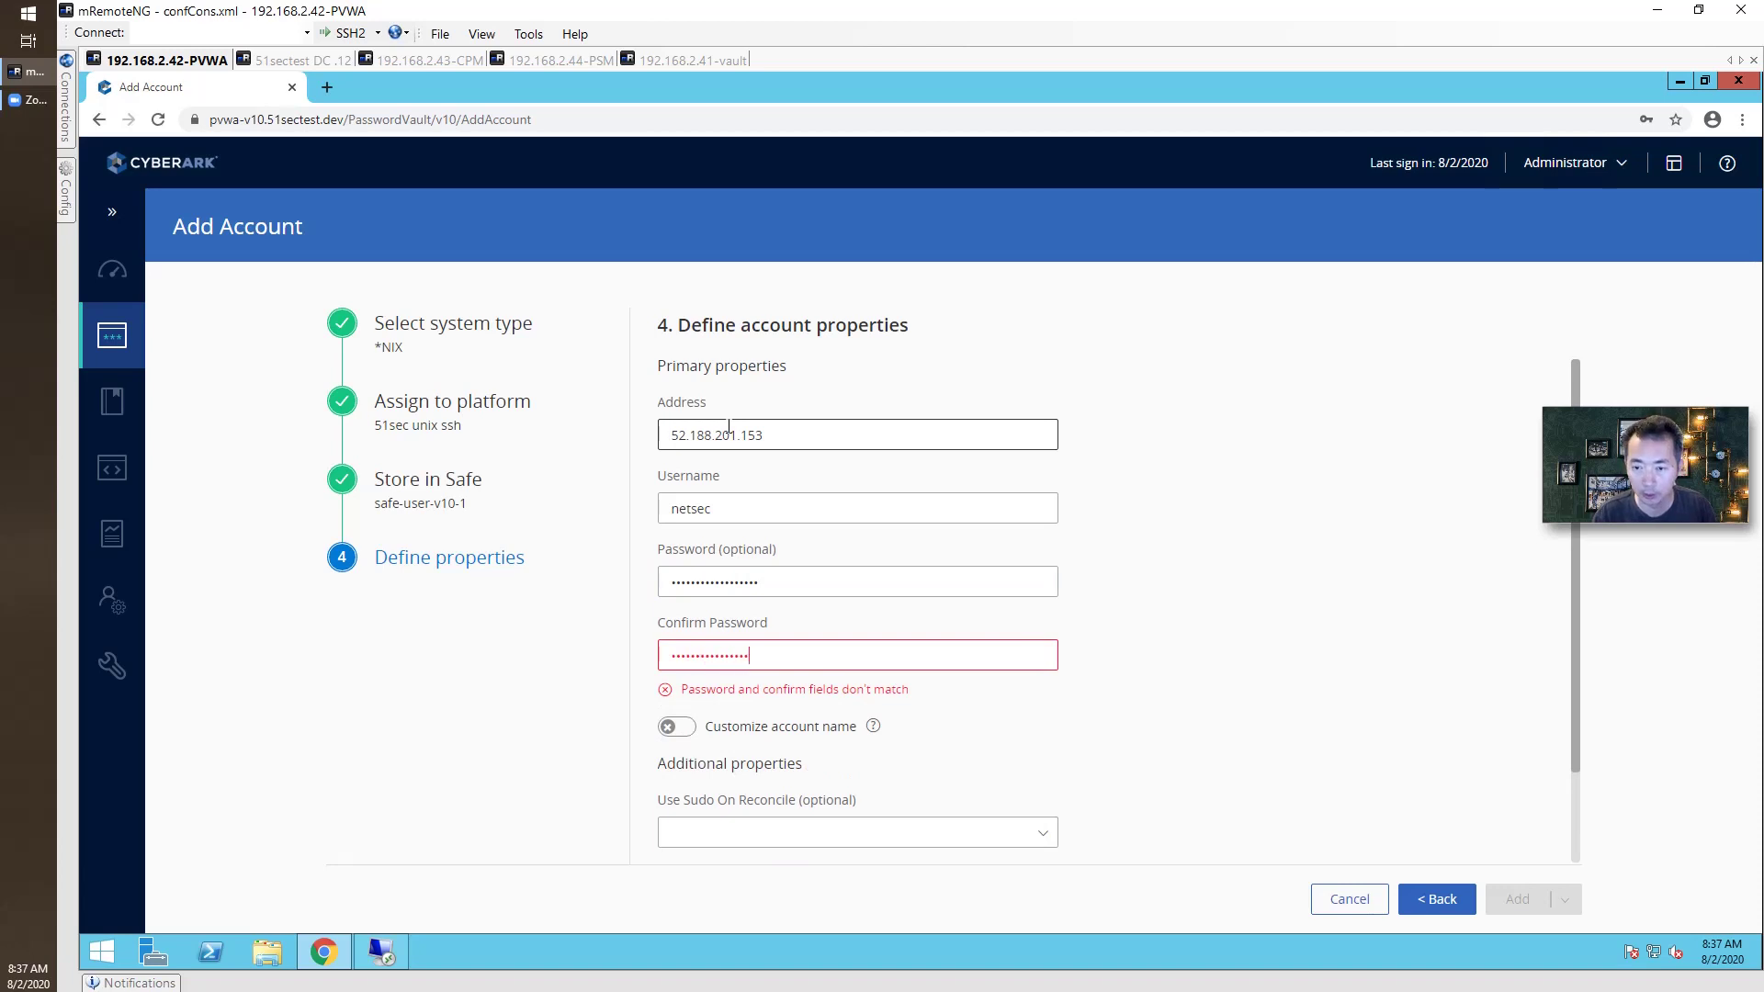
pyautogui.write('••')
pyautogui.press('Tab')
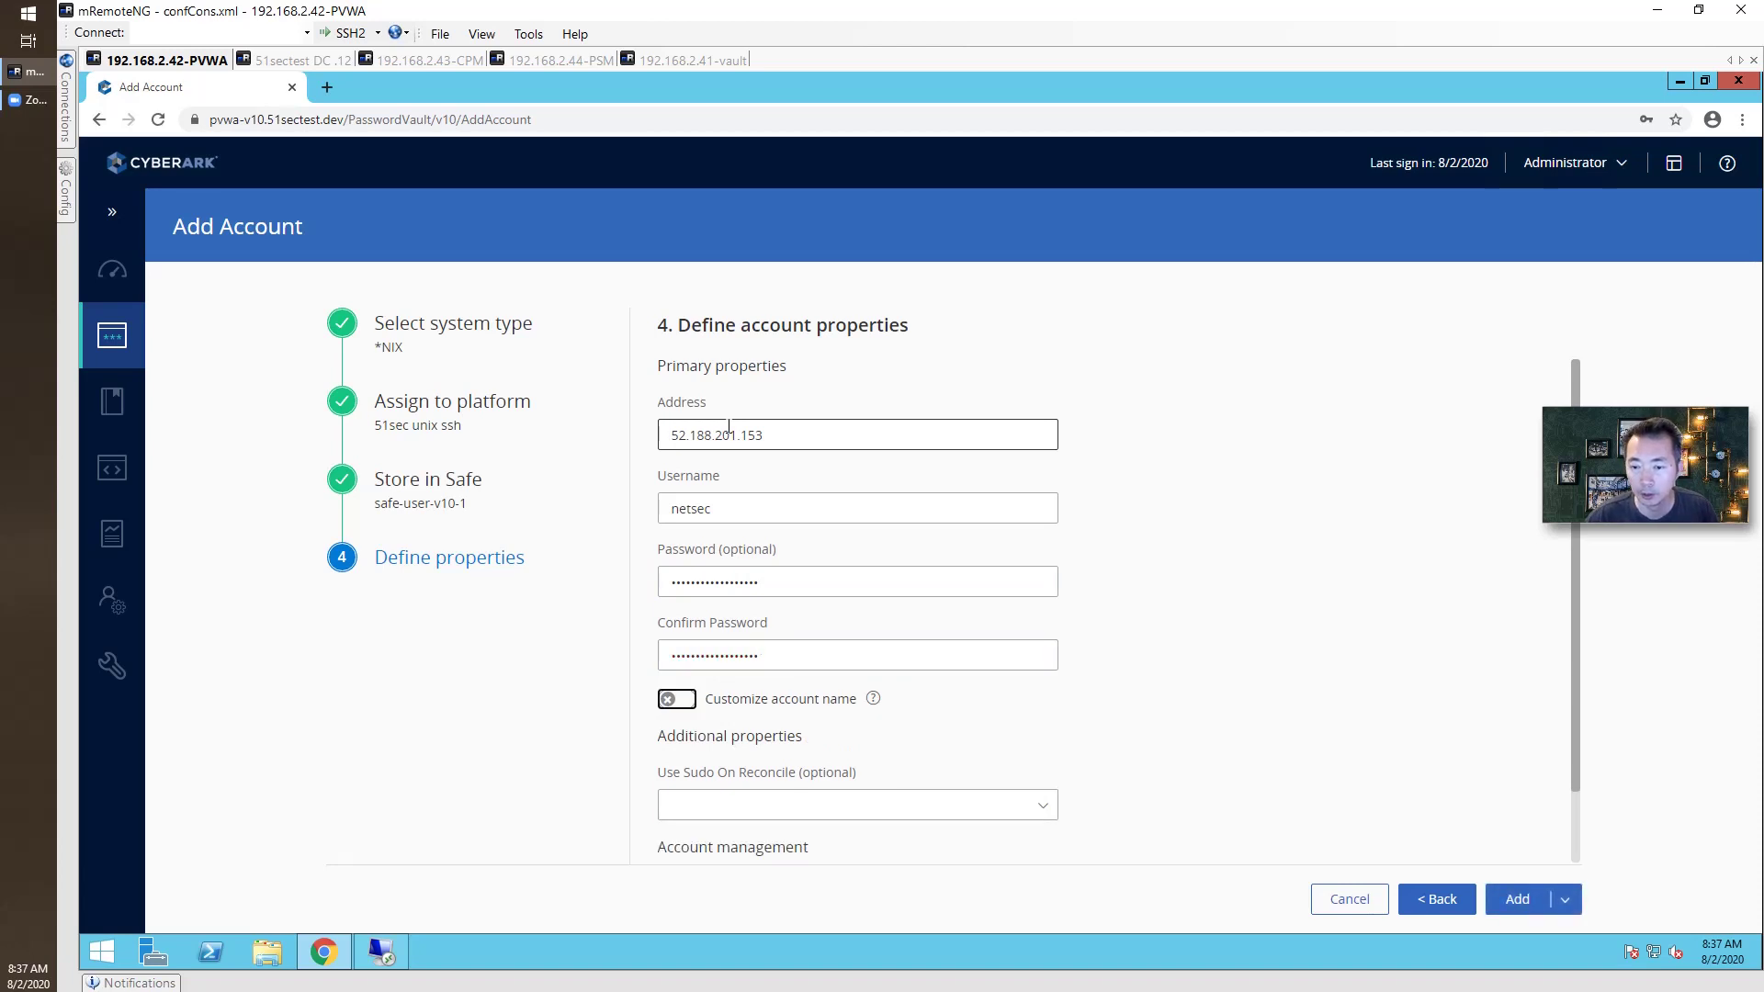
# Set Use Sudo On Reconcile to Yes and add the account.
pyautogui.scroll(-1, 835, 474)
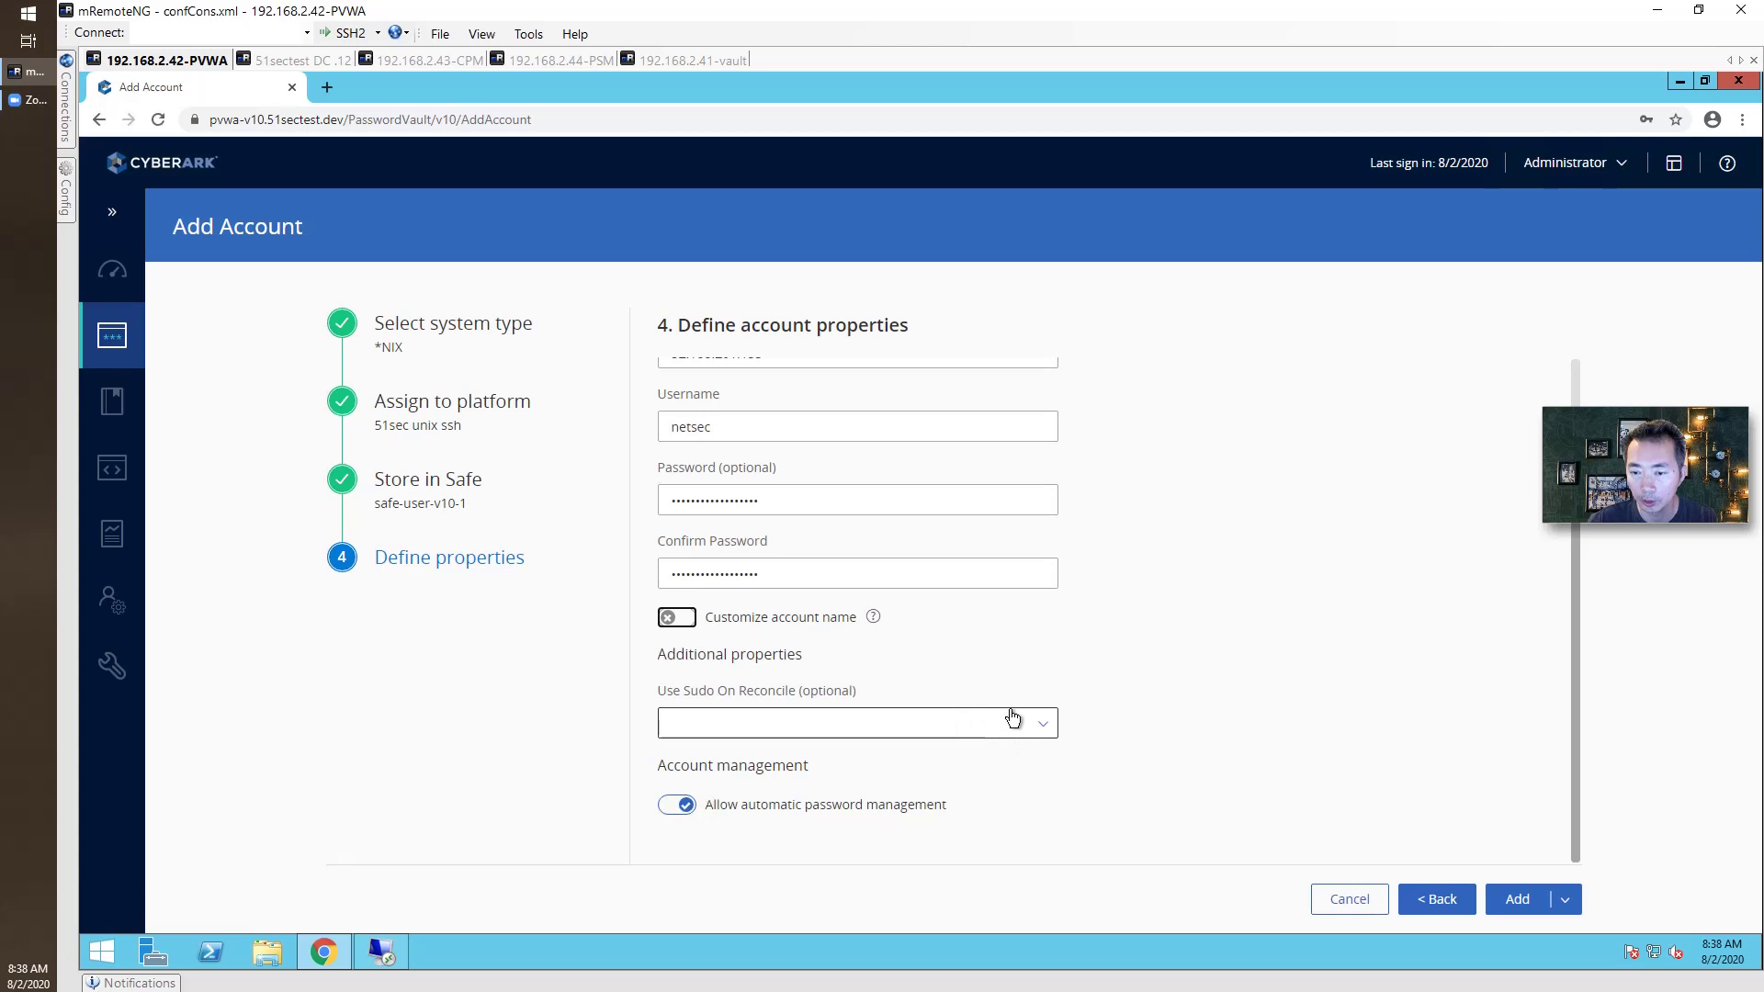
pyautogui.click(1023, 737)
pyautogui.click(771, 753)
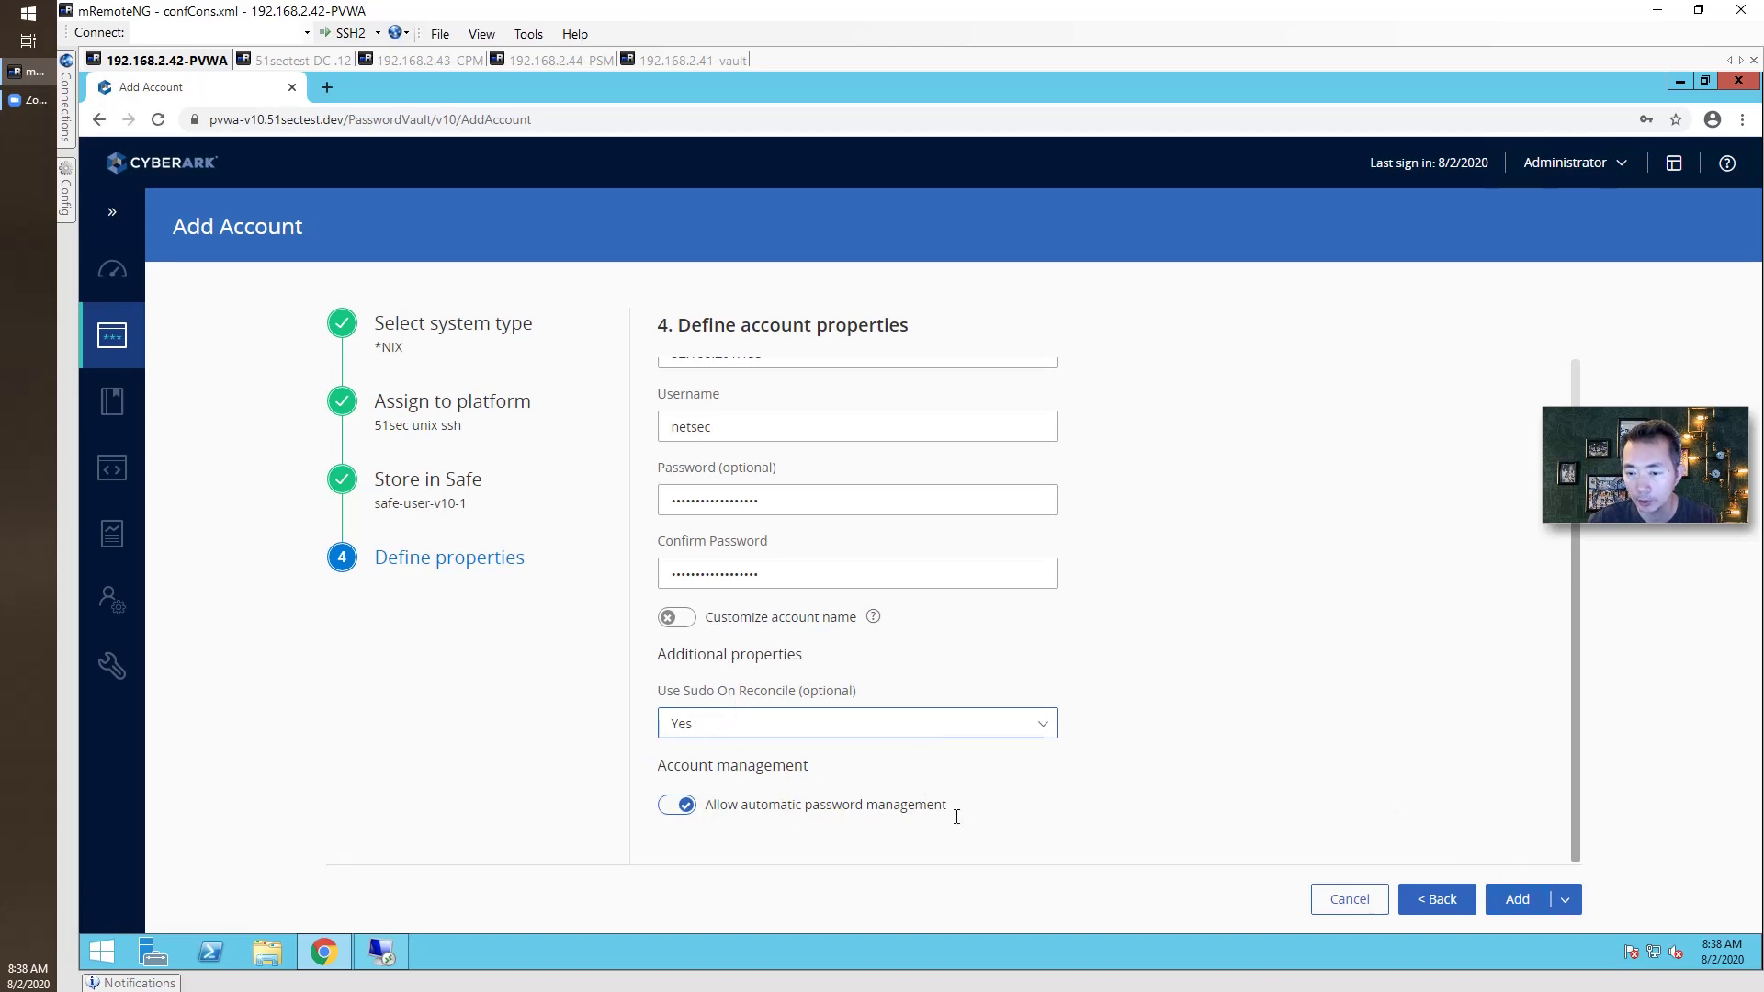
pyautogui.click(1519, 903)
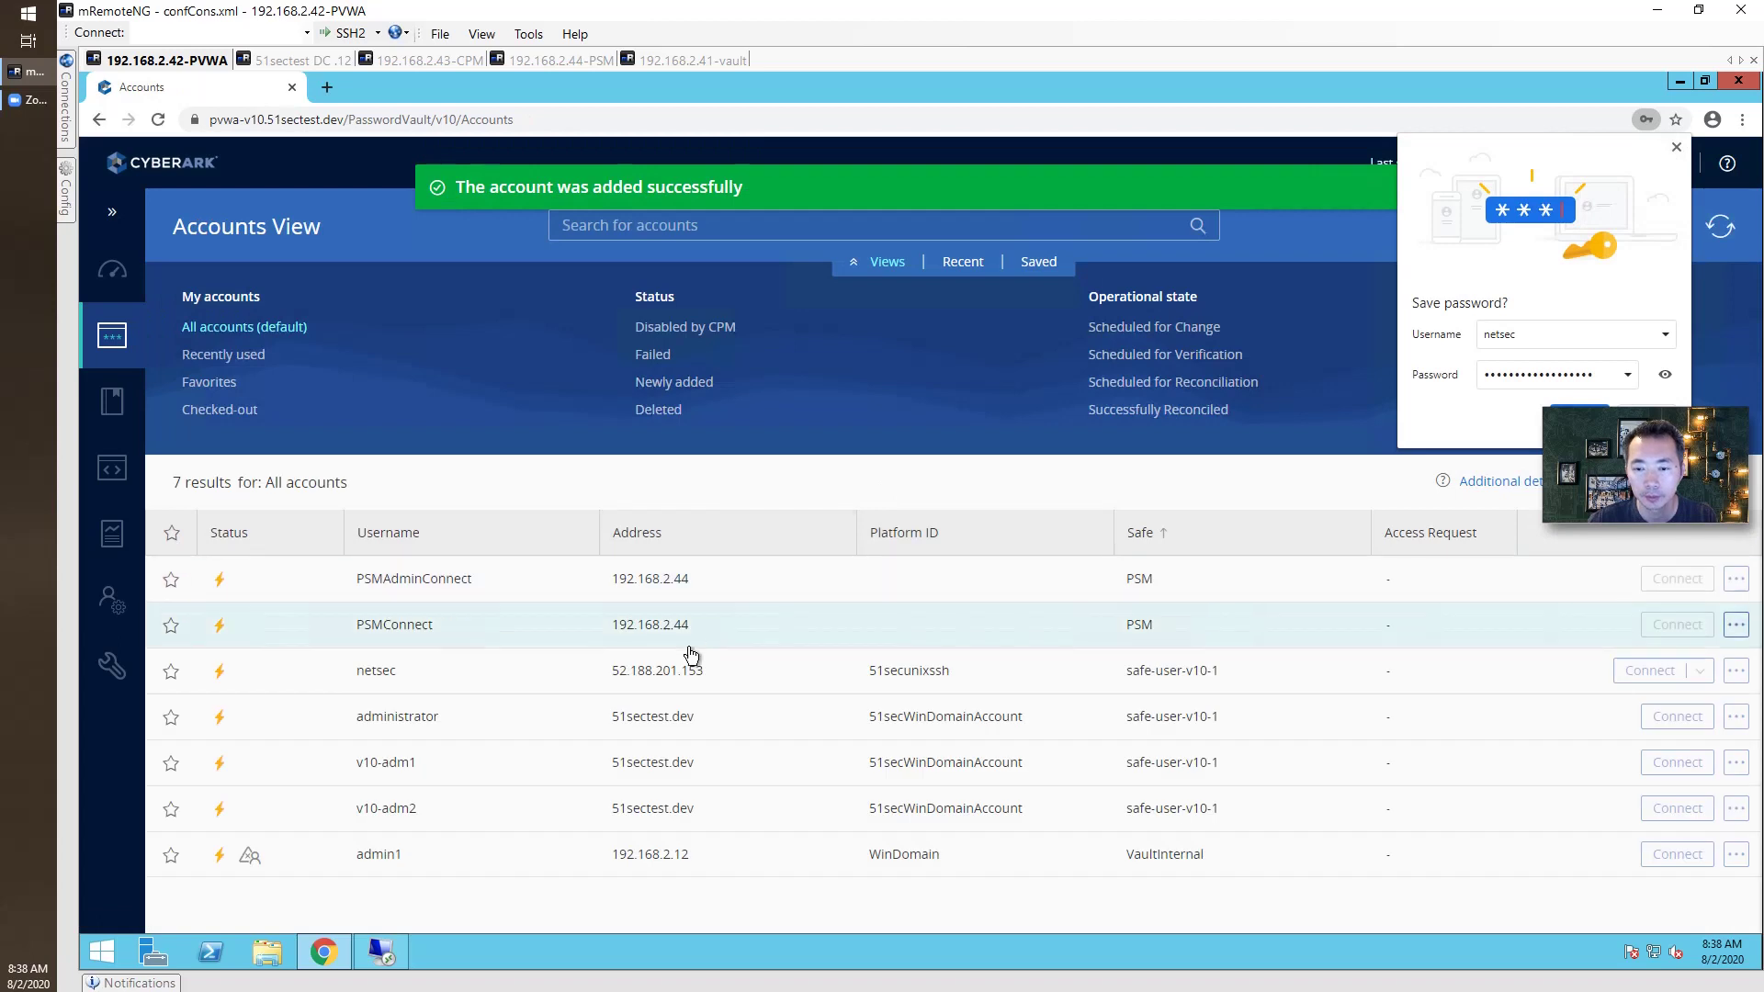
# Try a PSM session to the new netsec account, which fails, then open Administration.
pyautogui.click(1575, 418)
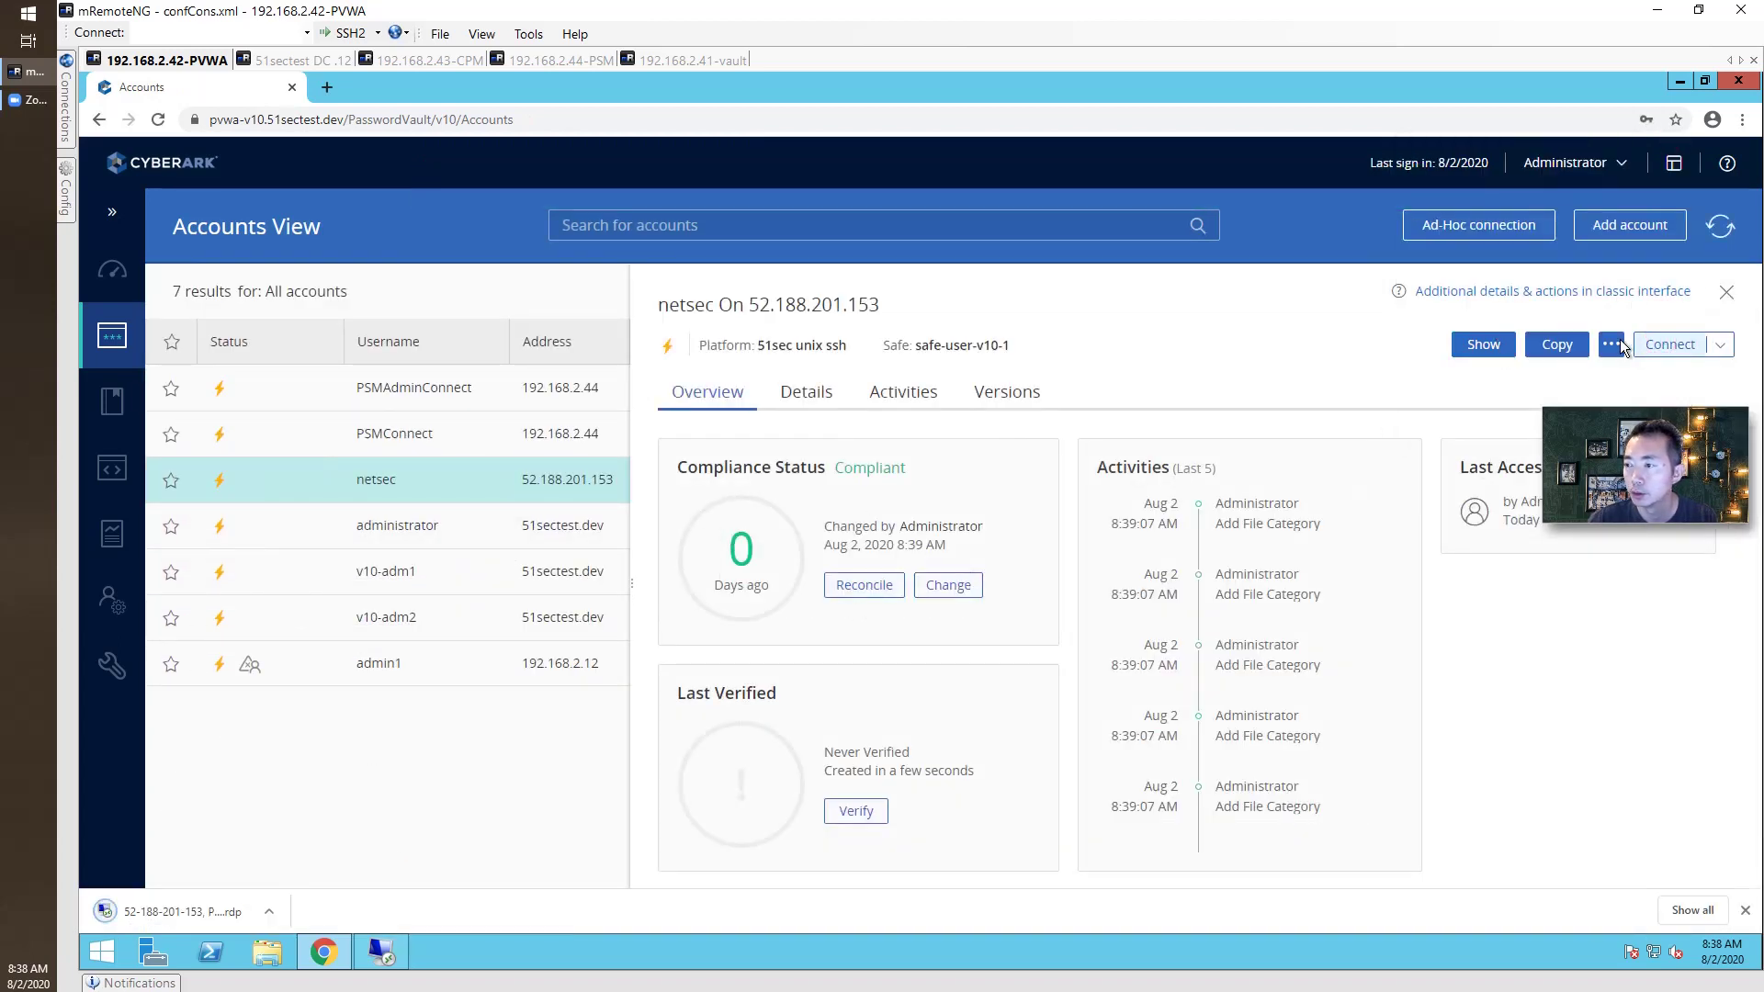
pyautogui.click(189, 912)
pyautogui.click(658, 243)
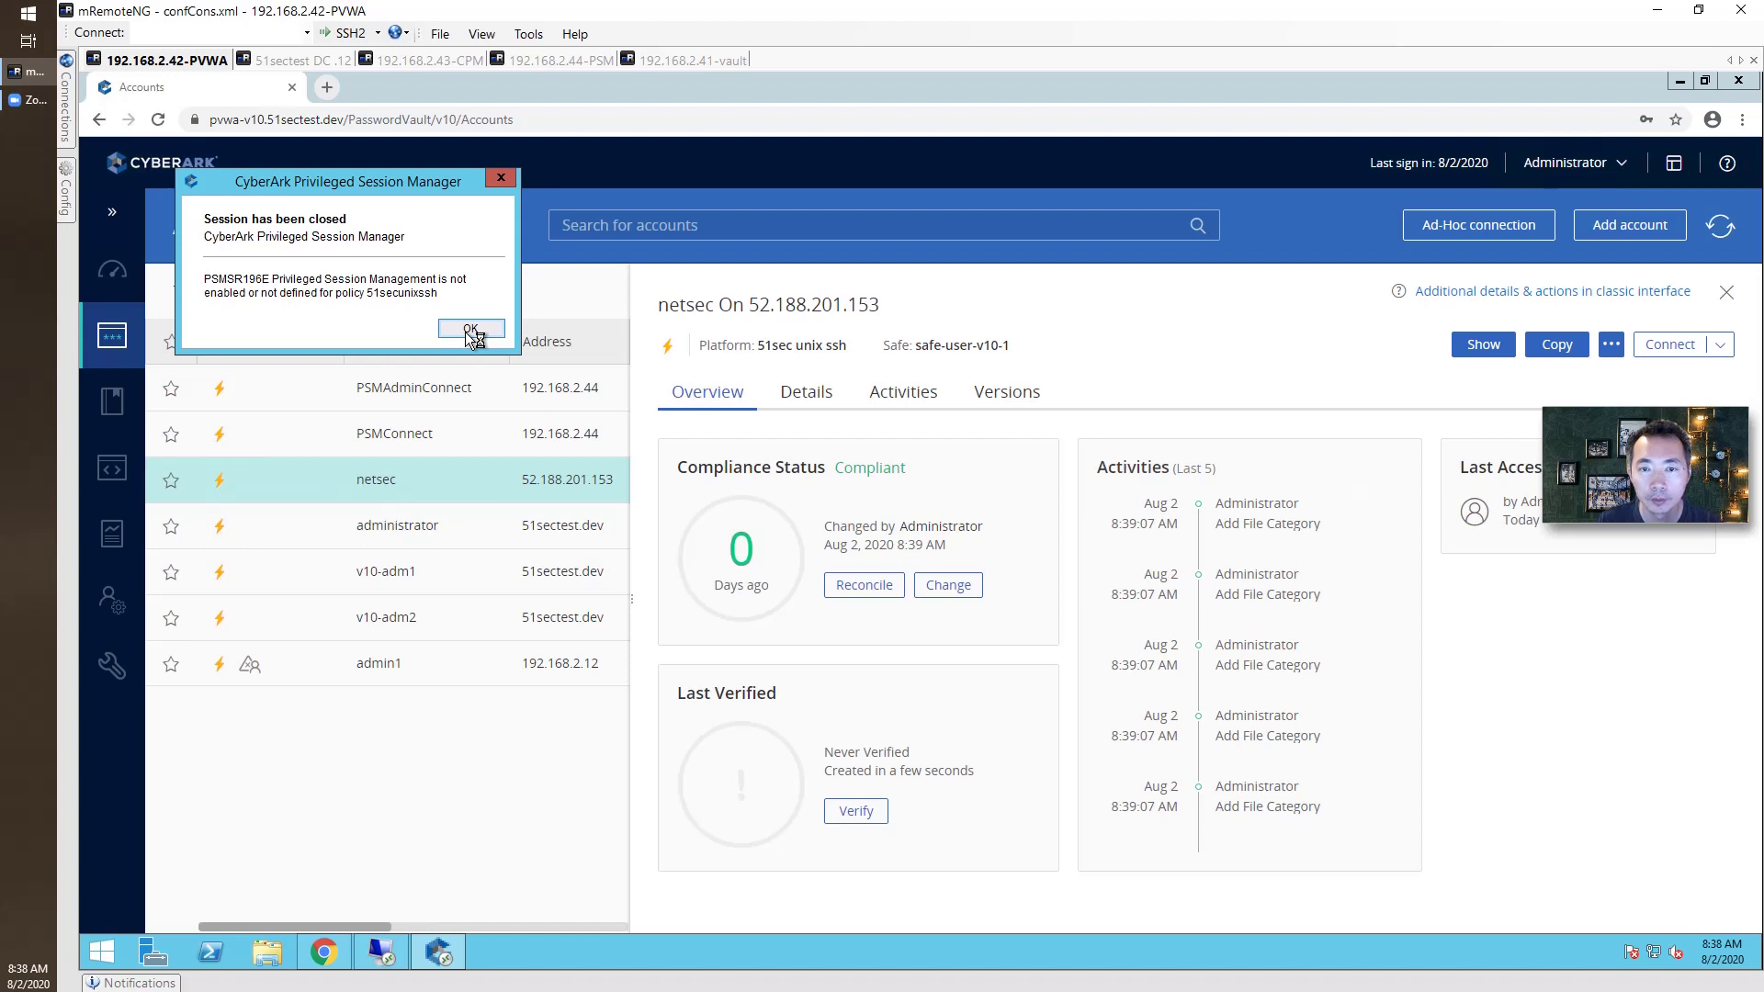
pyautogui.click(108, 667)
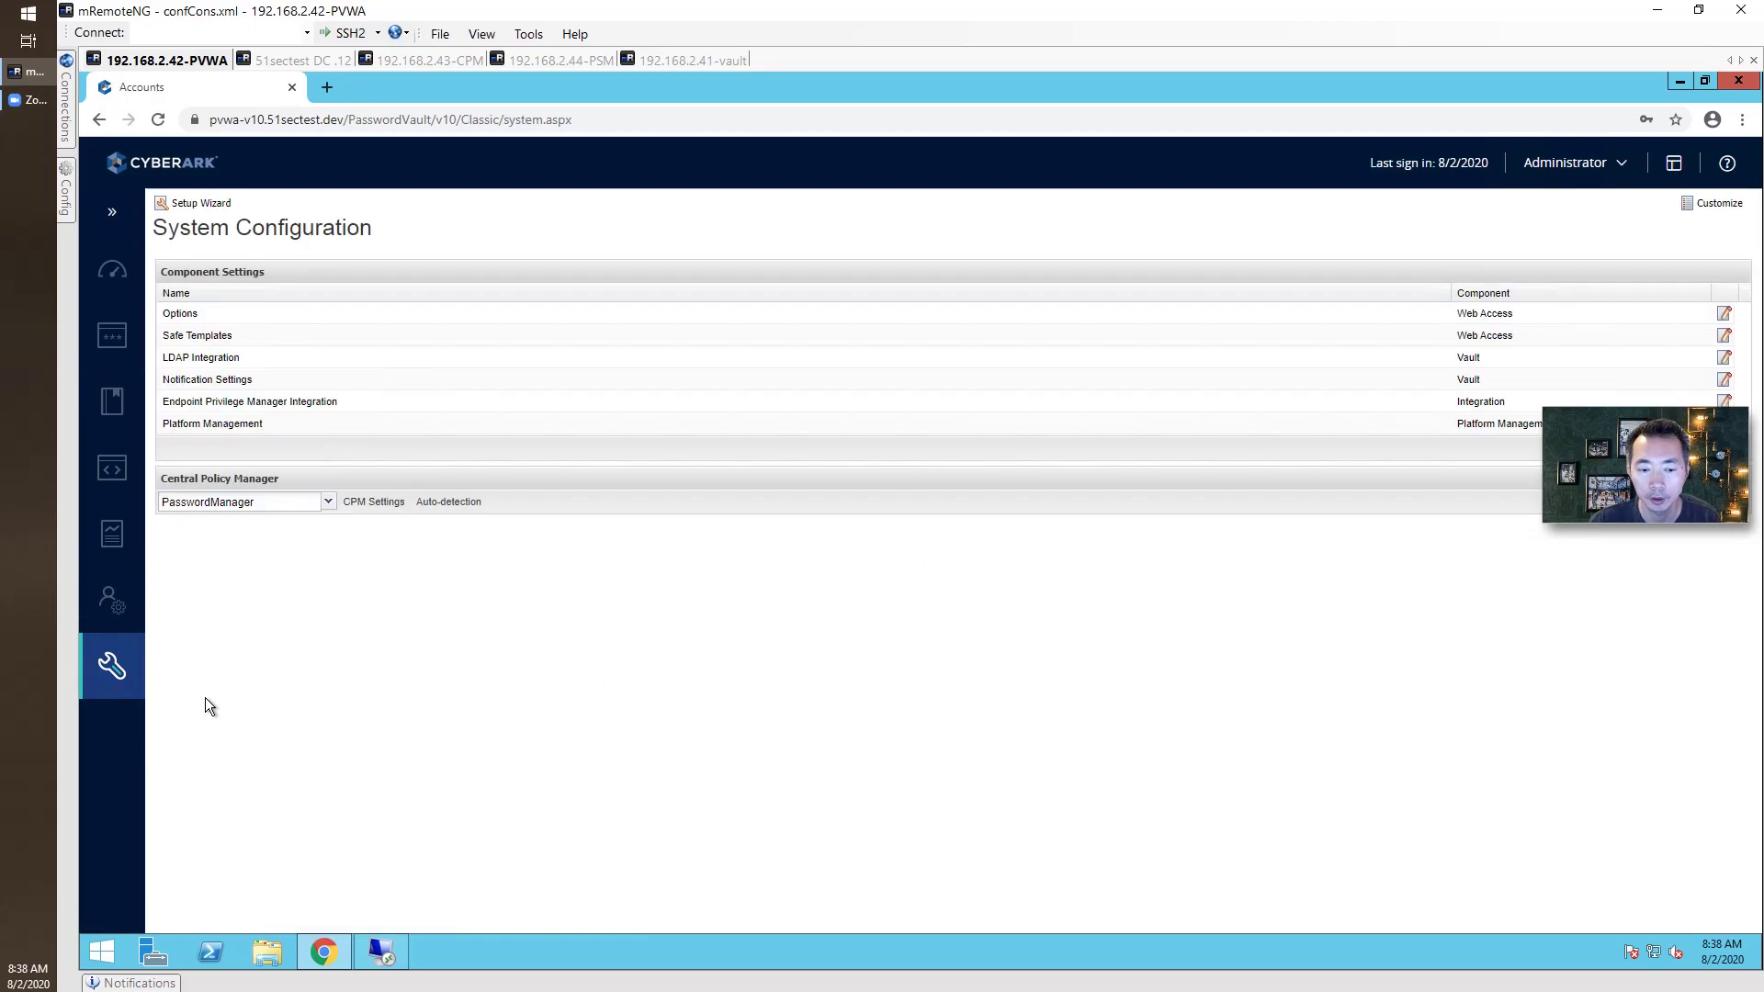
# Select the 51sec unix ssh platform, then launch cmd from the Run dialog.
pyautogui.click(289, 427)
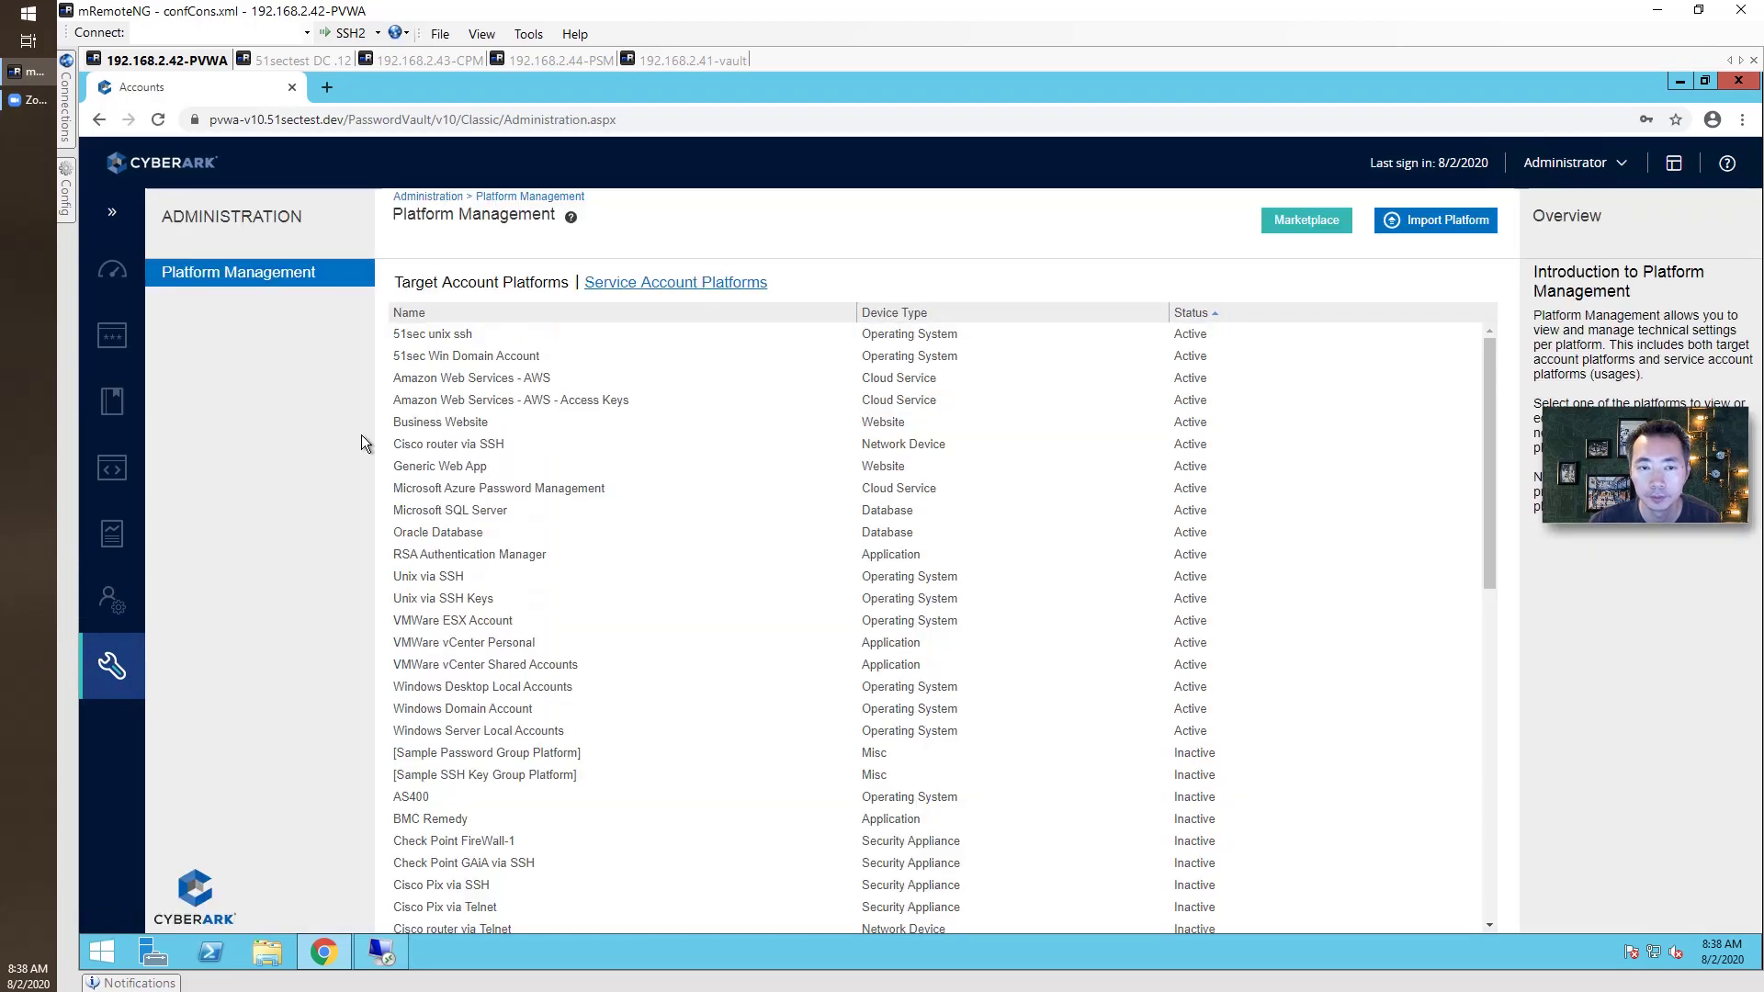
pyautogui.click(507, 338)
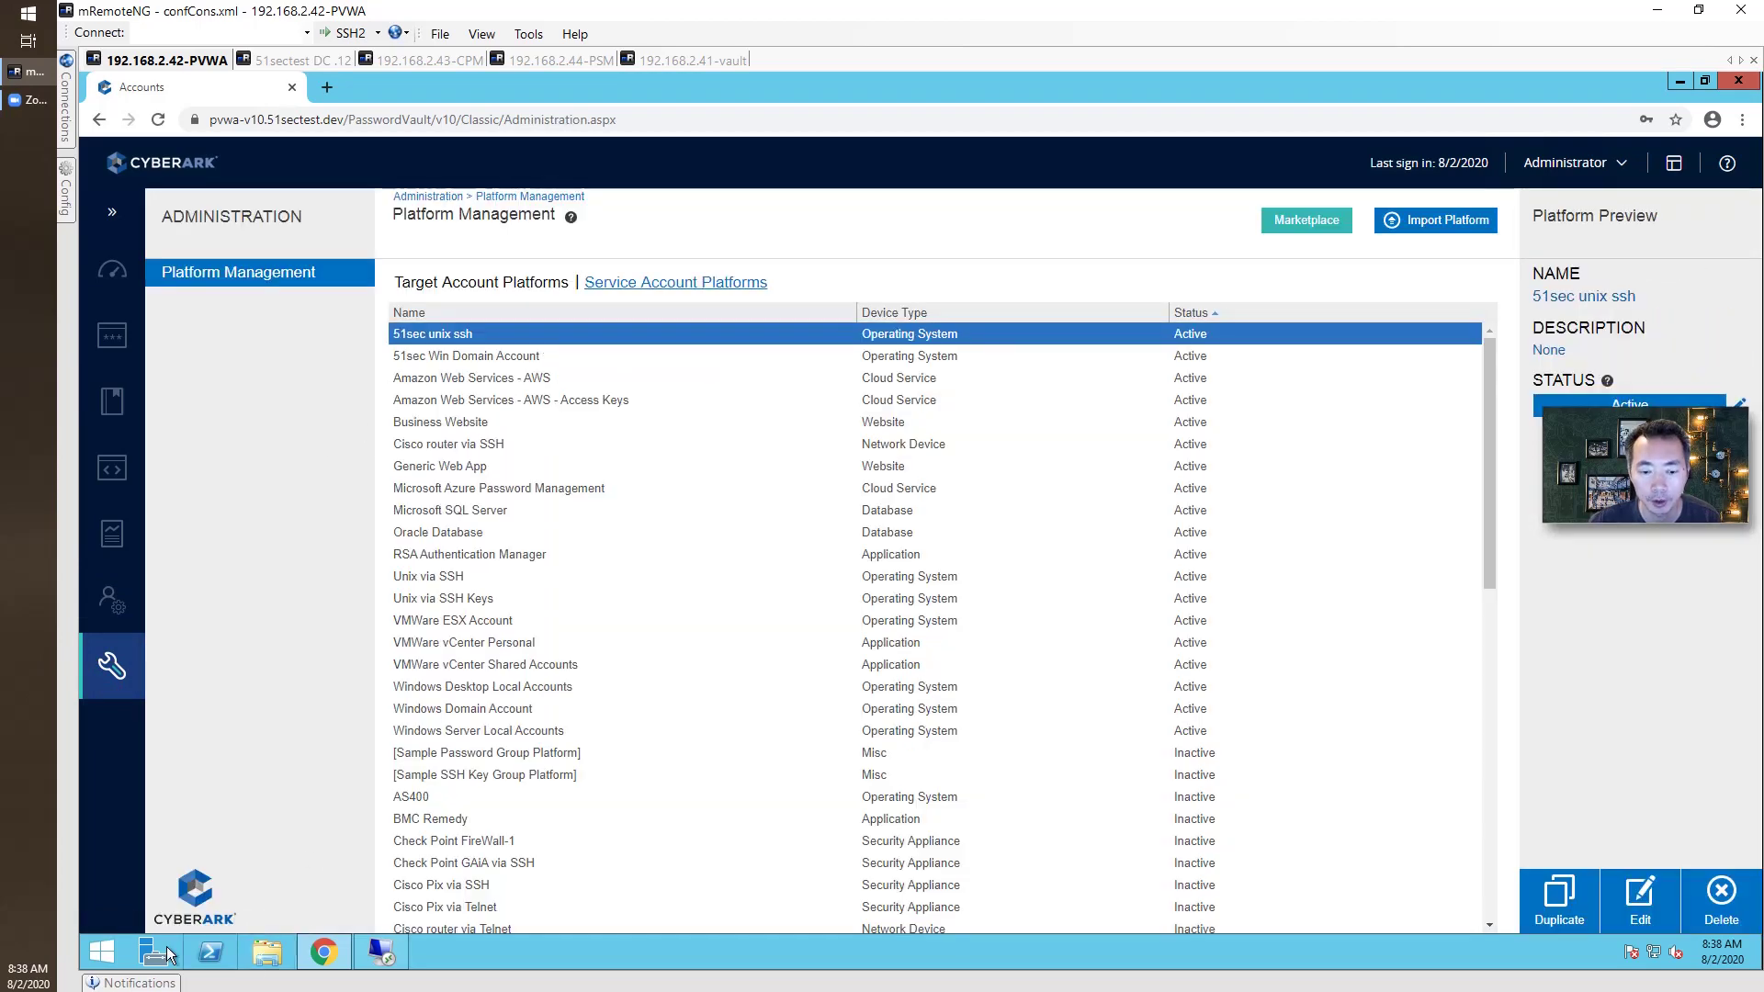
pyautogui.rightClick(101, 952)
pyautogui.click(301, 896)
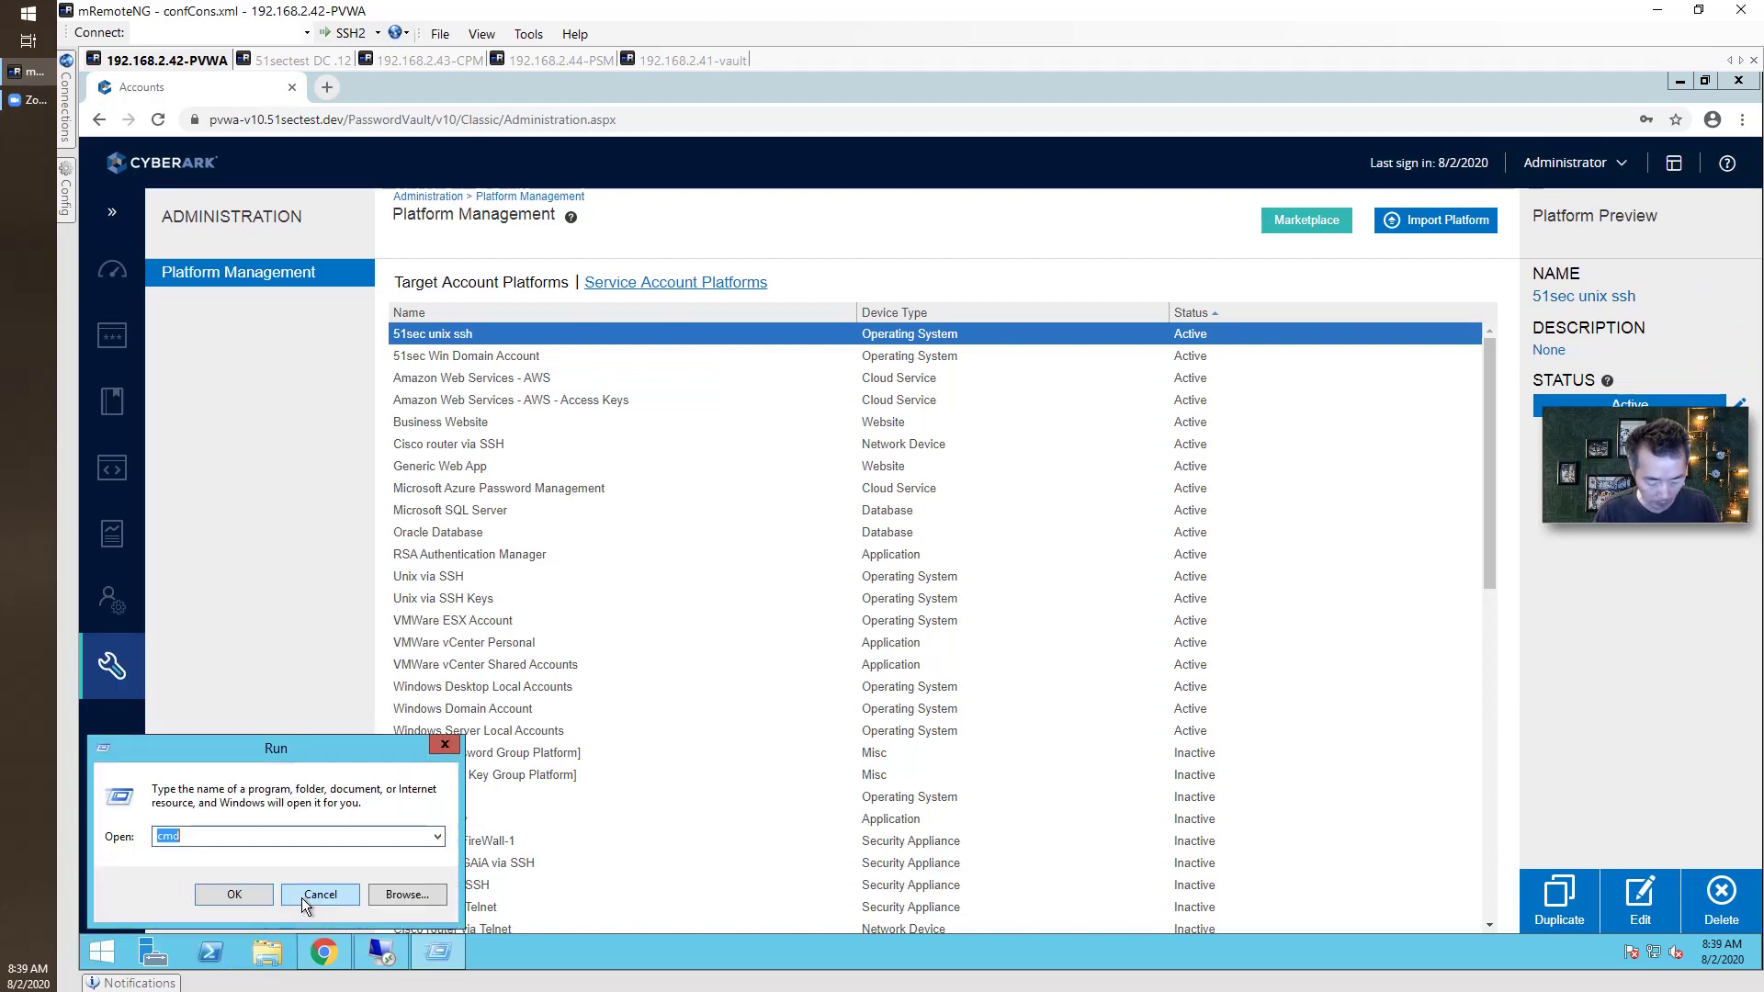
pyautogui.write('cmd')
pyautogui.press('Return')
# Request a new Command Prompt with Run as administrator from the taskbar jump list.
pyautogui.rightClick(630, 366)
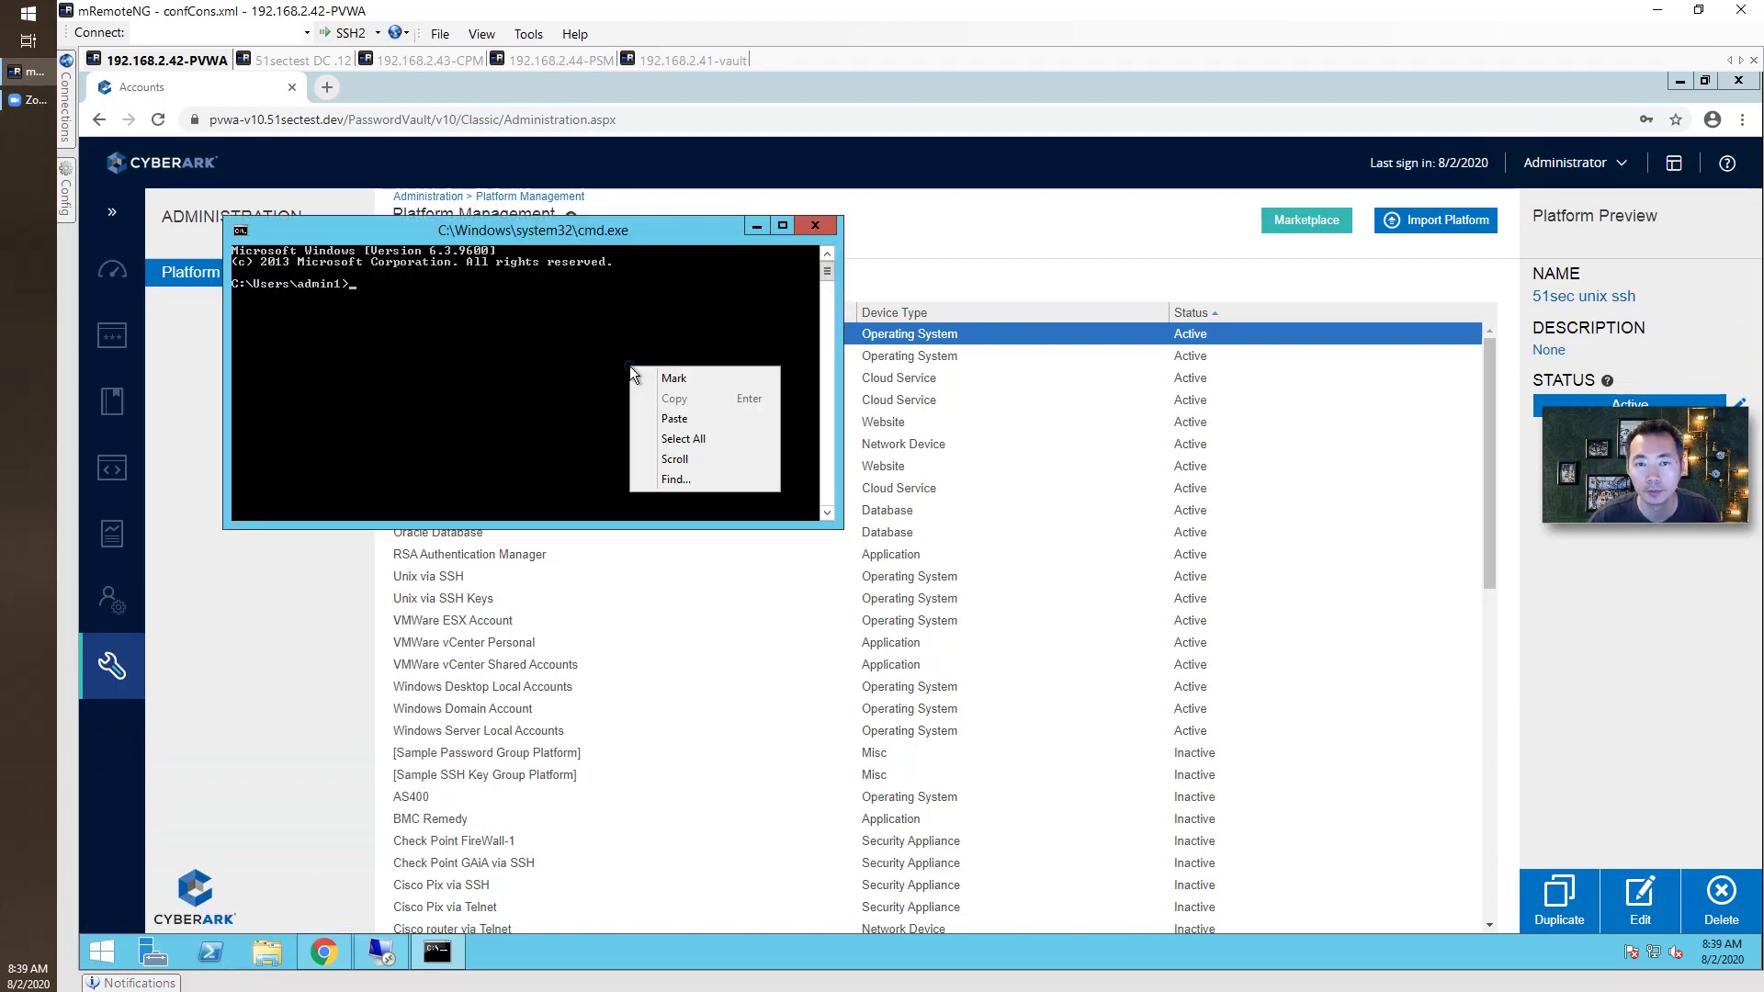
pyautogui.rightClick(450, 944)
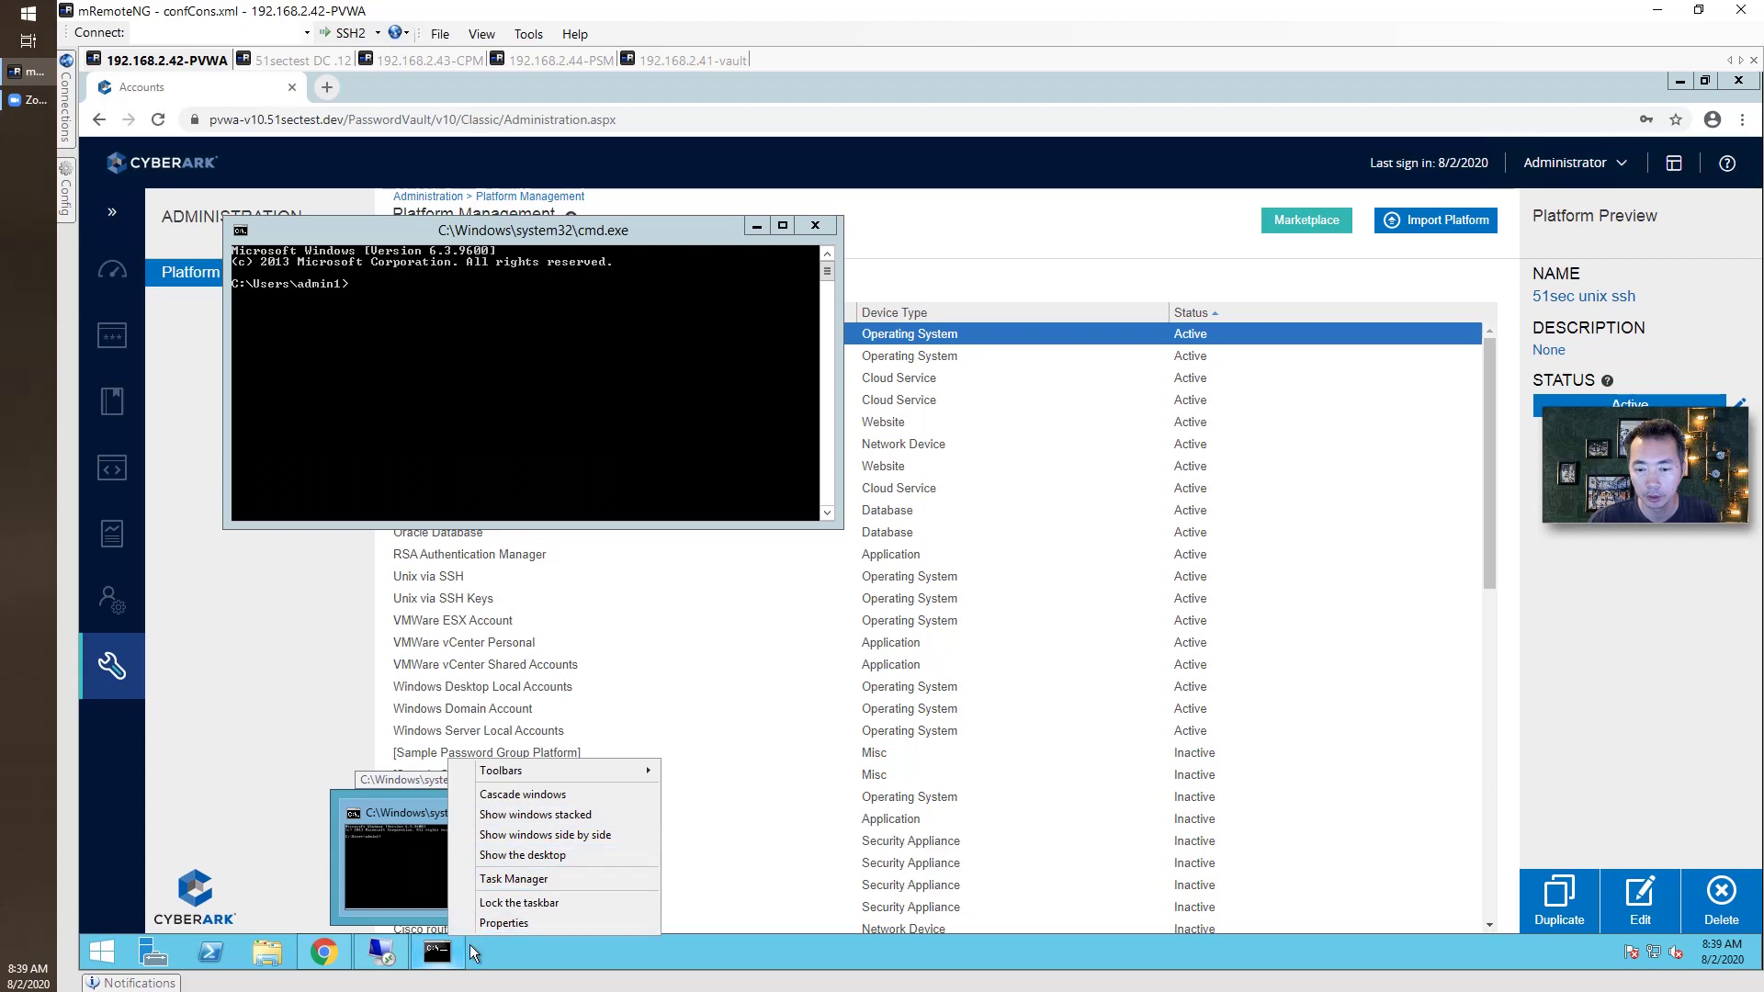
pyautogui.click(455, 954)
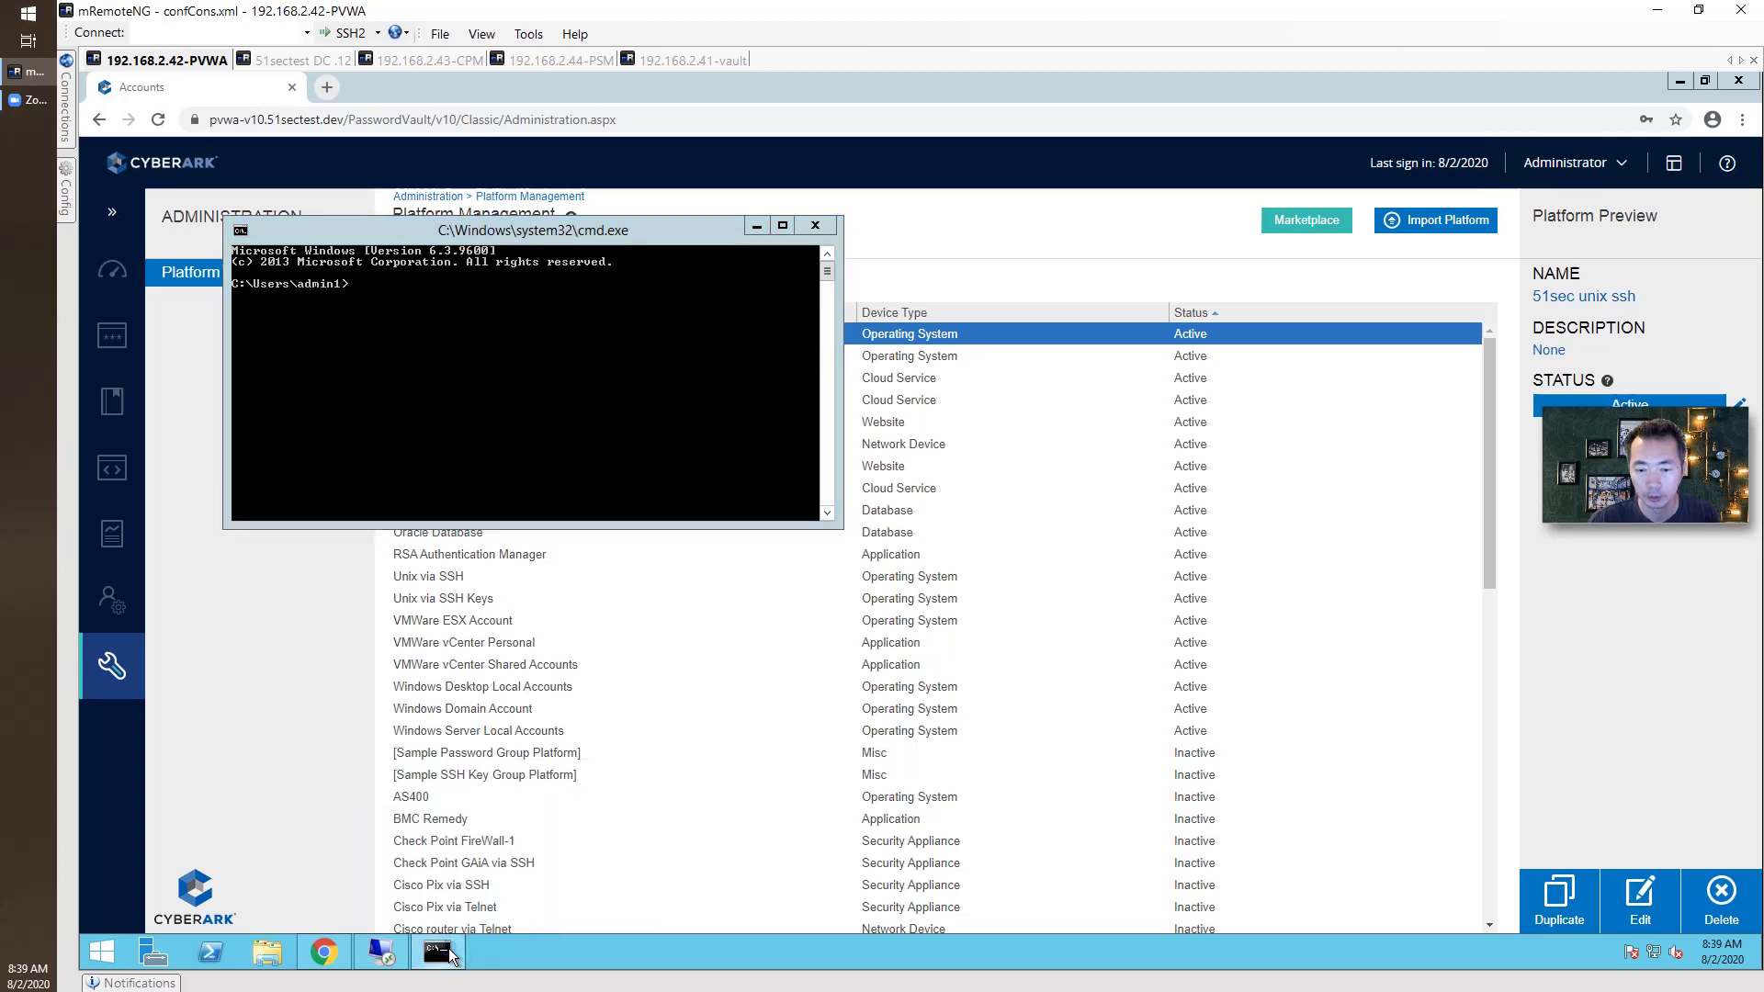
pyautogui.rightClick(441, 952)
pyautogui.rightClick(480, 863)
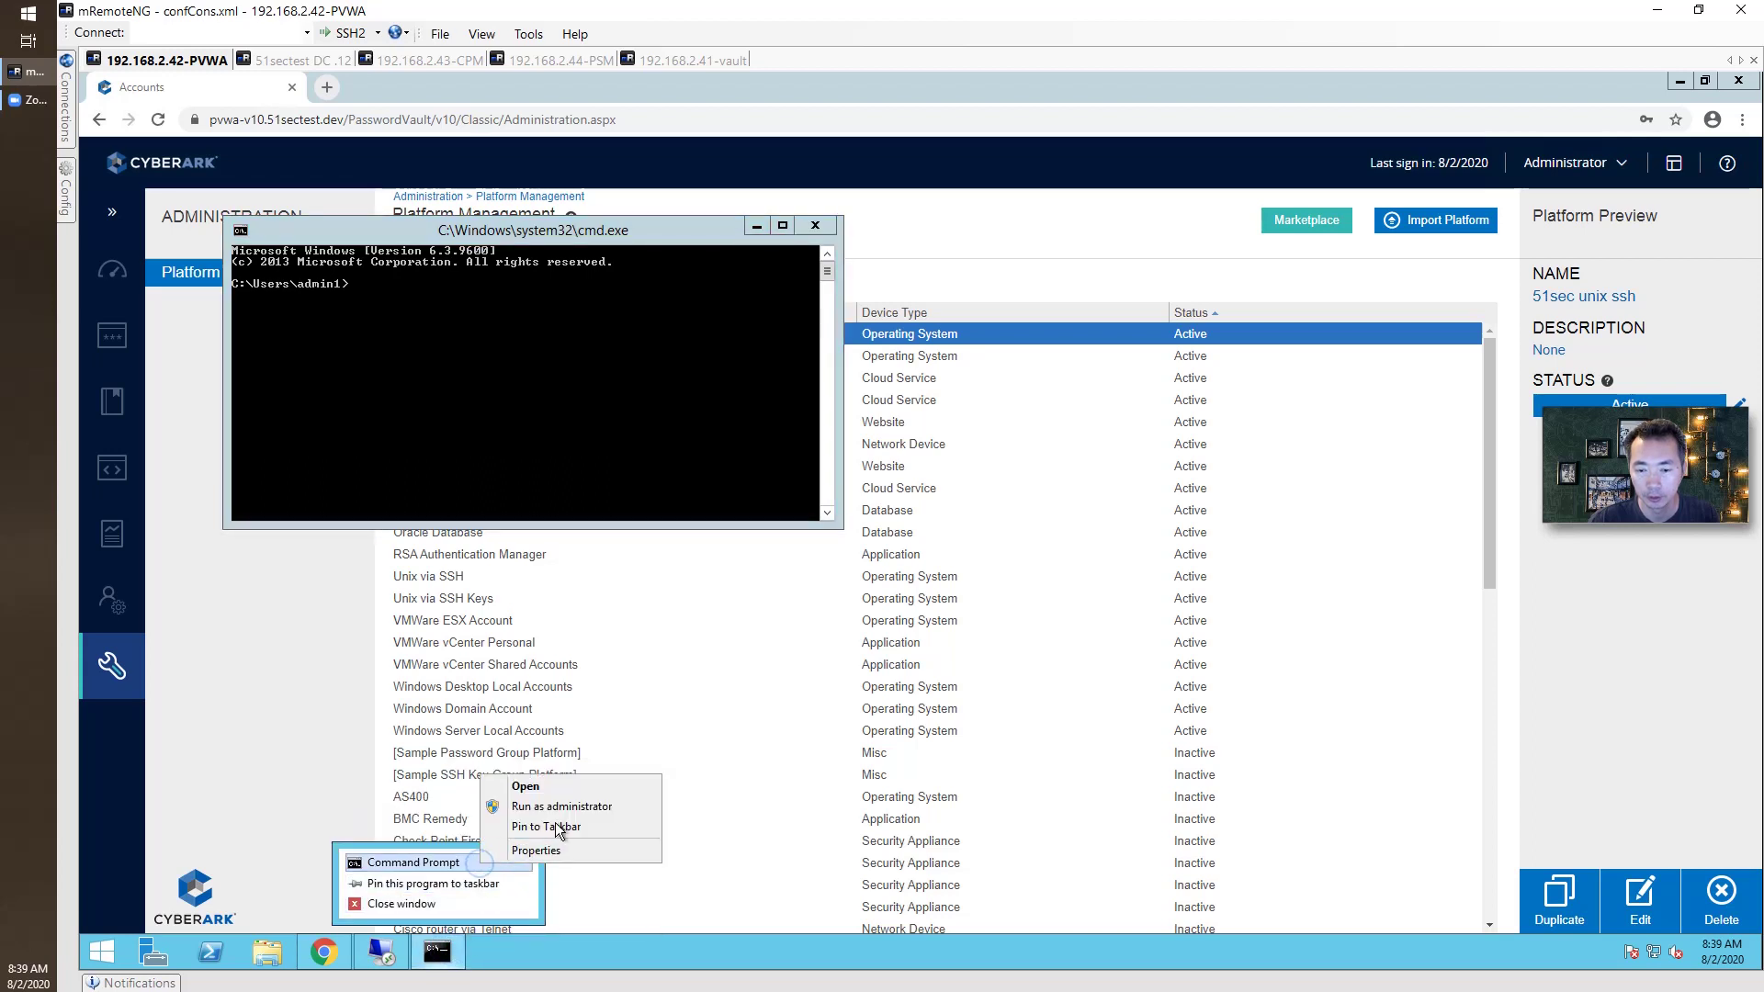
pyautogui.click(562, 808)
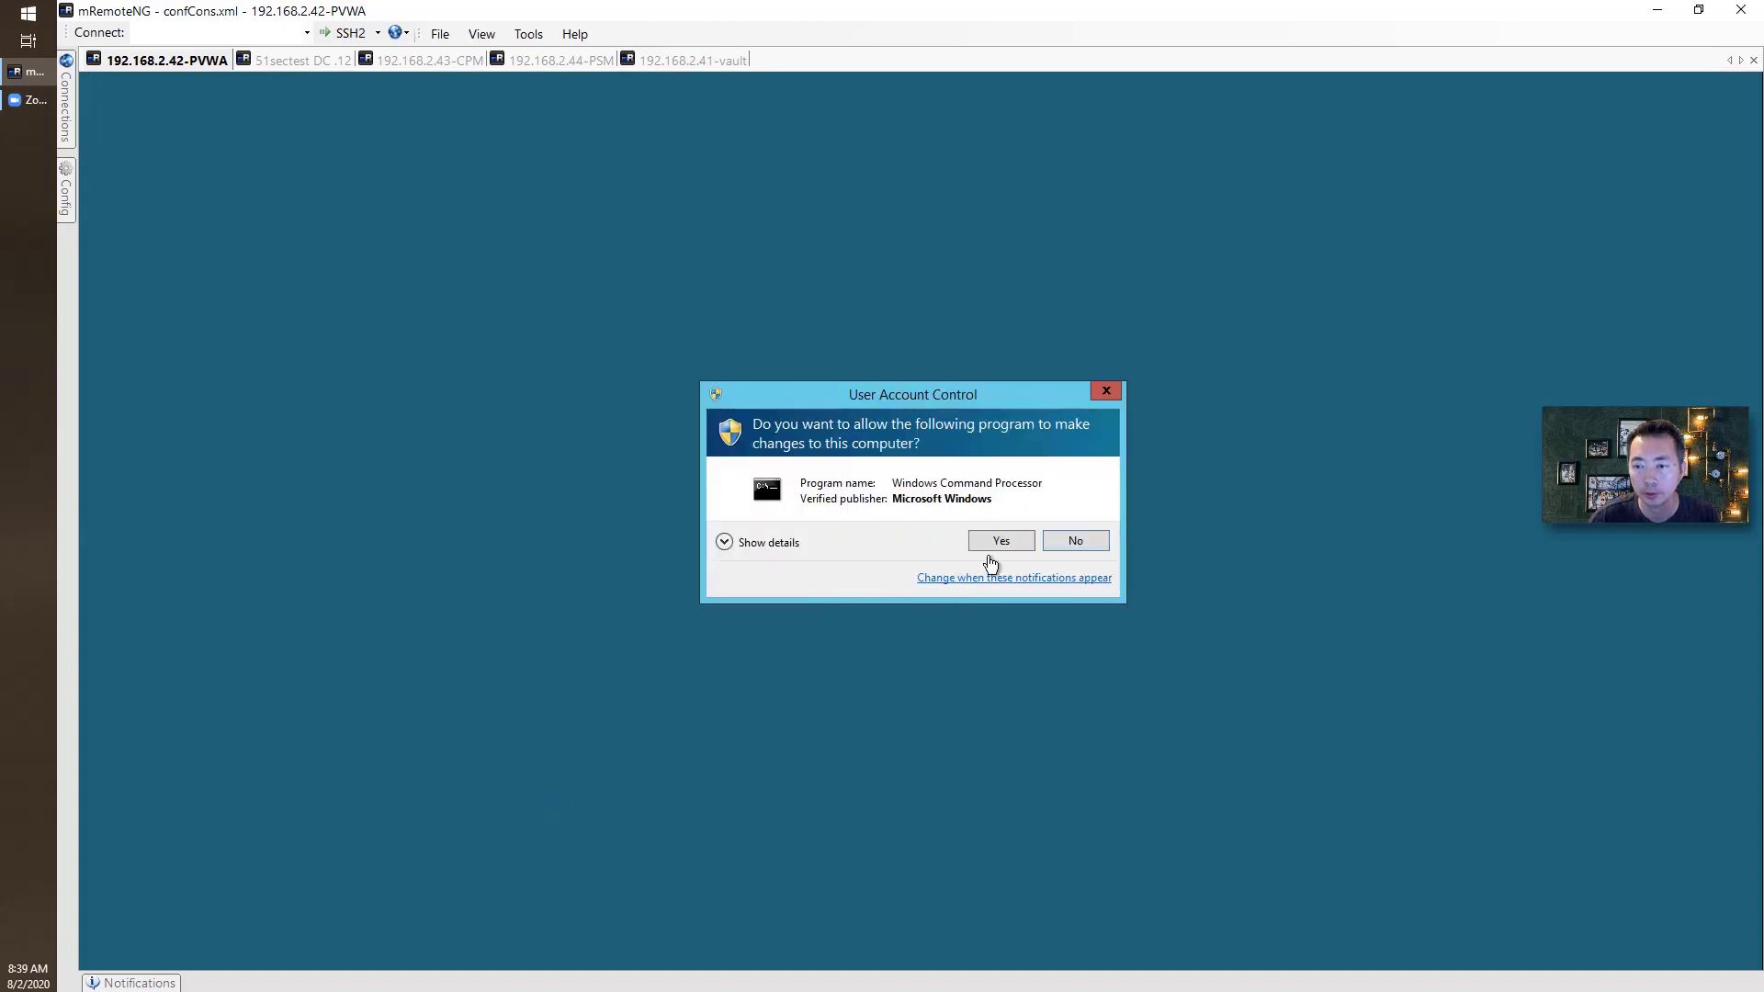
# Approve the UAC prompt and run iisreset in the elevated Command Prompt.
pyautogui.click(1000, 540)
pyautogui.write('iis')
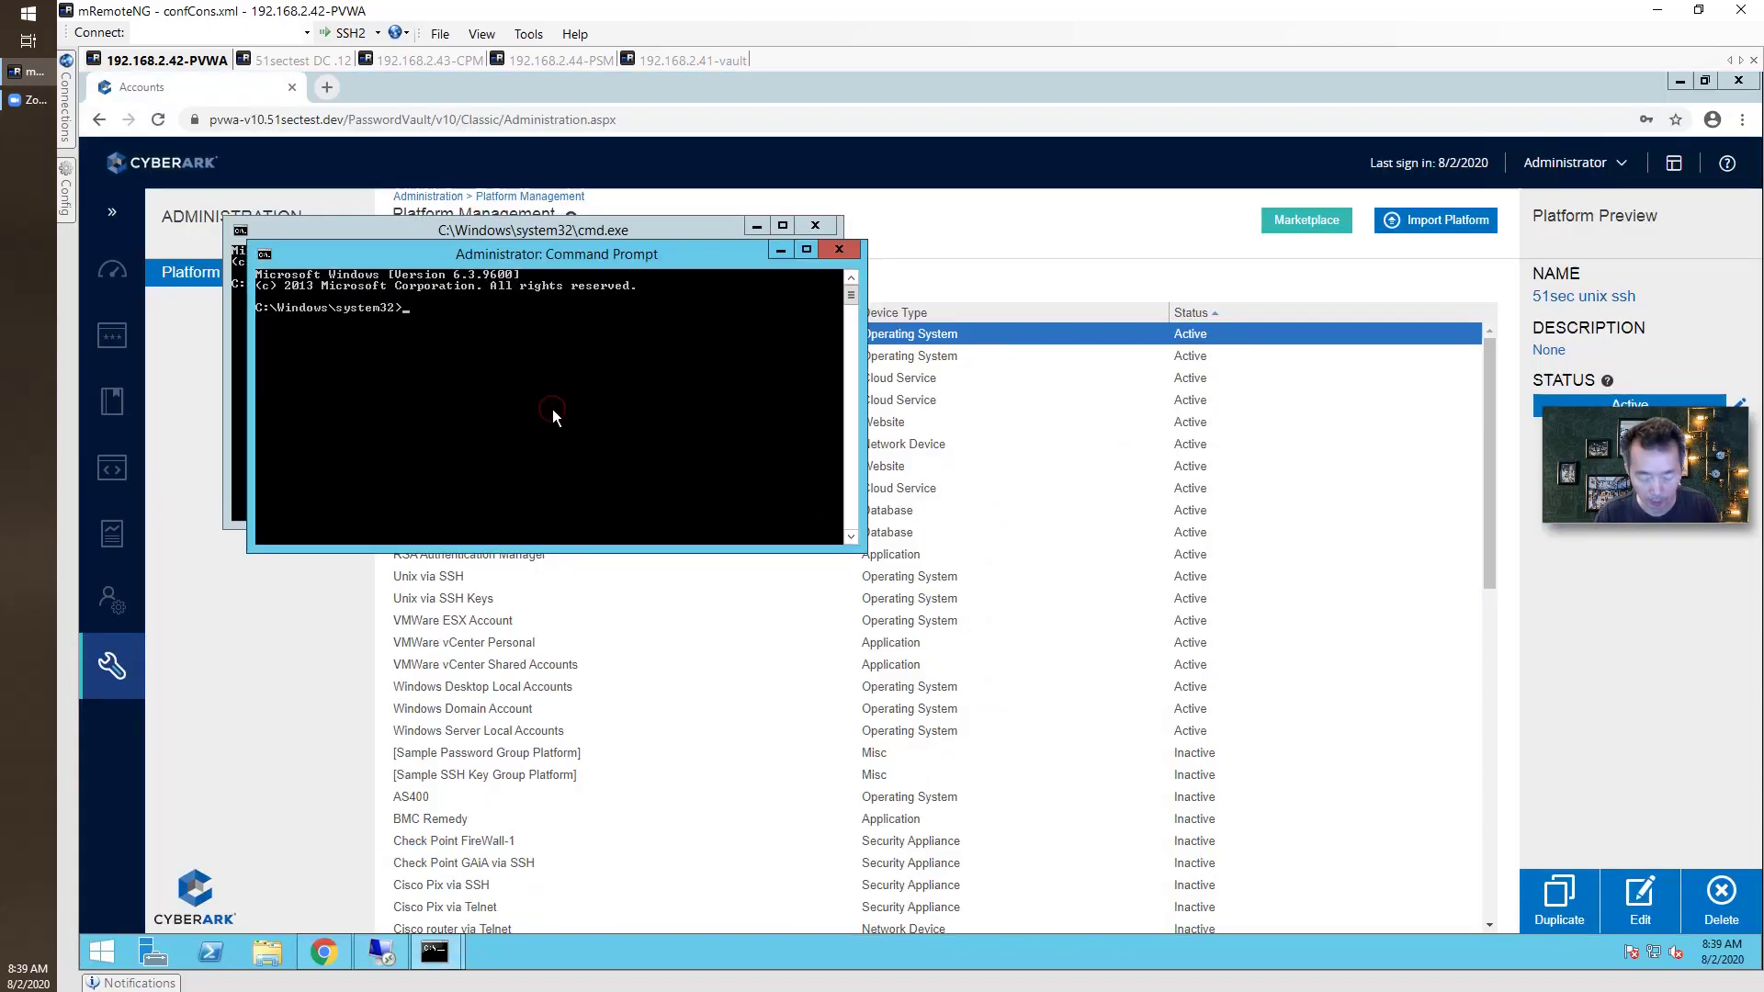
pyautogui.write('reset')
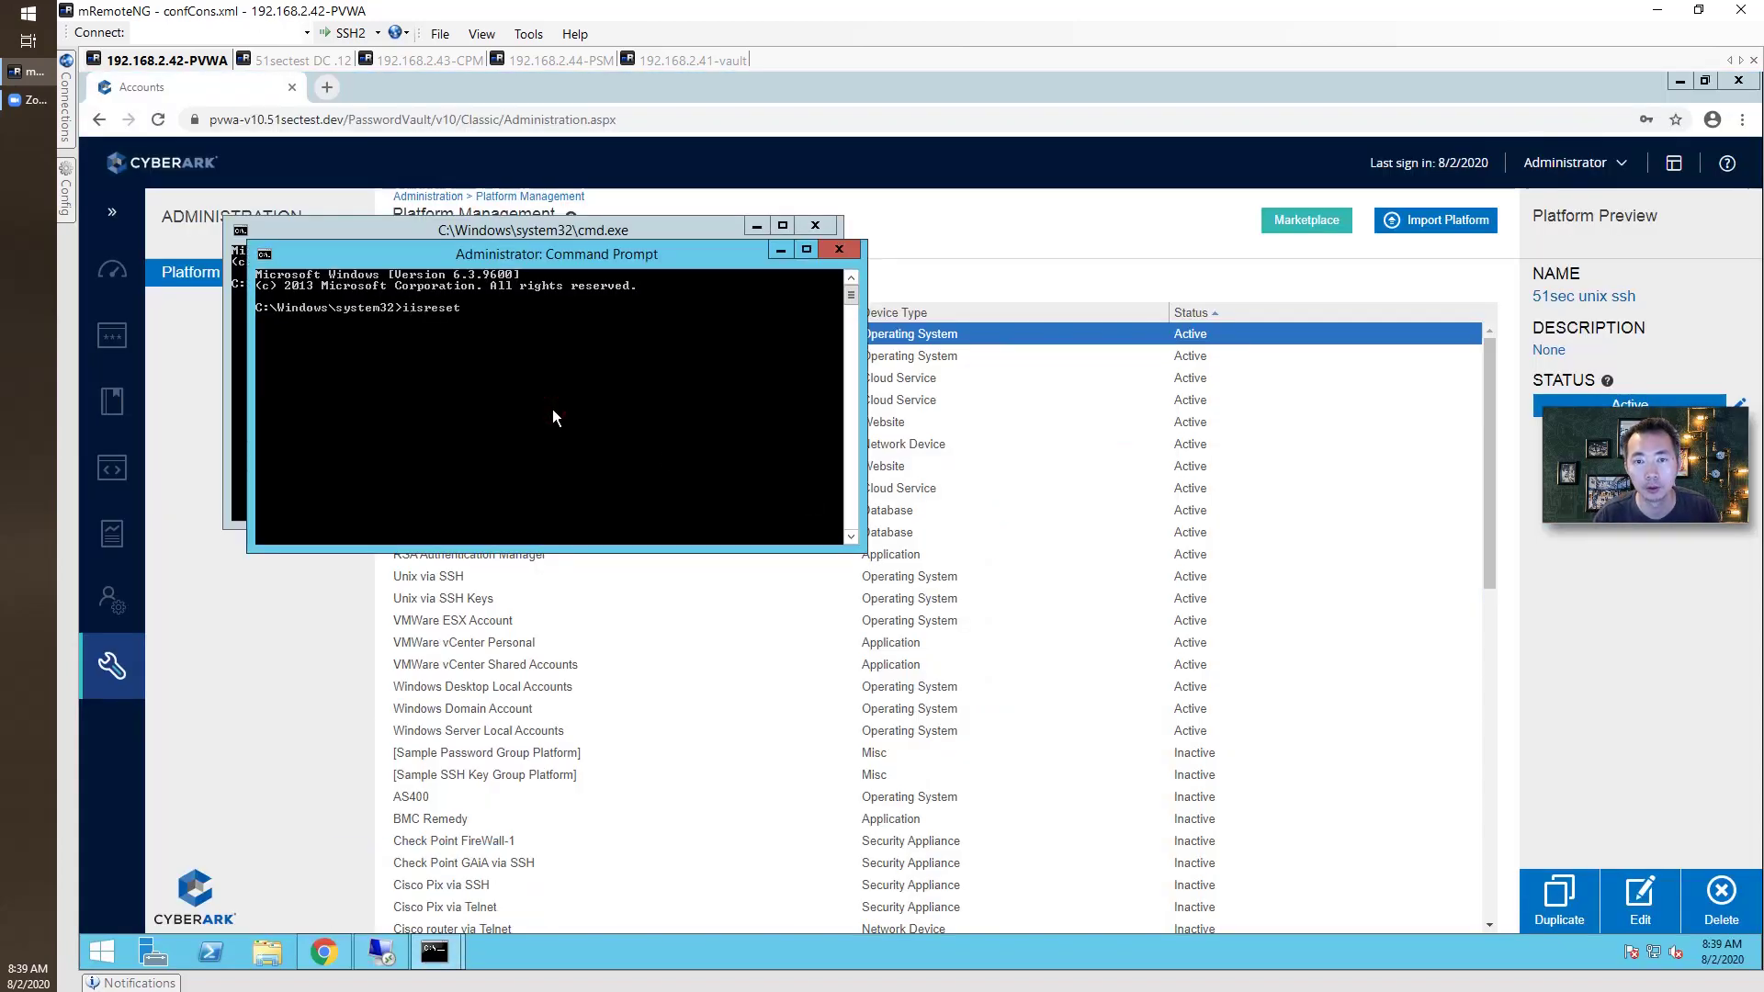
pyautogui.press('Return')
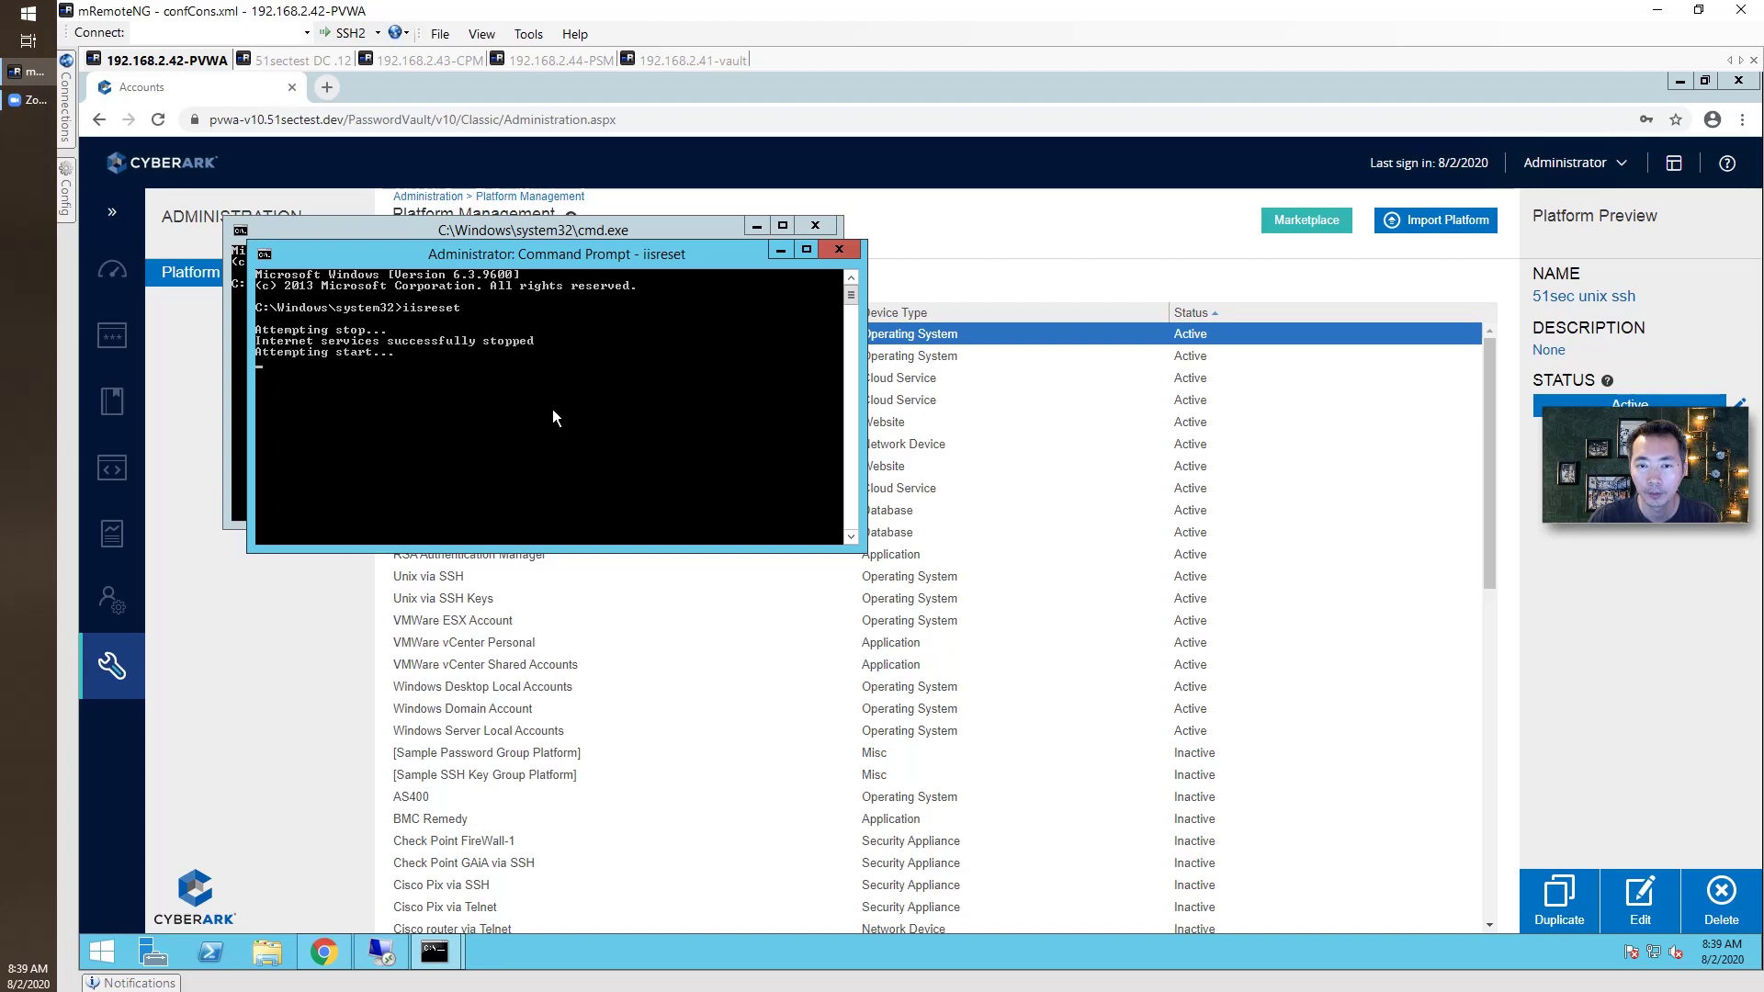
# Reload the PVWA page and sign in again with username and password.
pyautogui.click(161, 121)
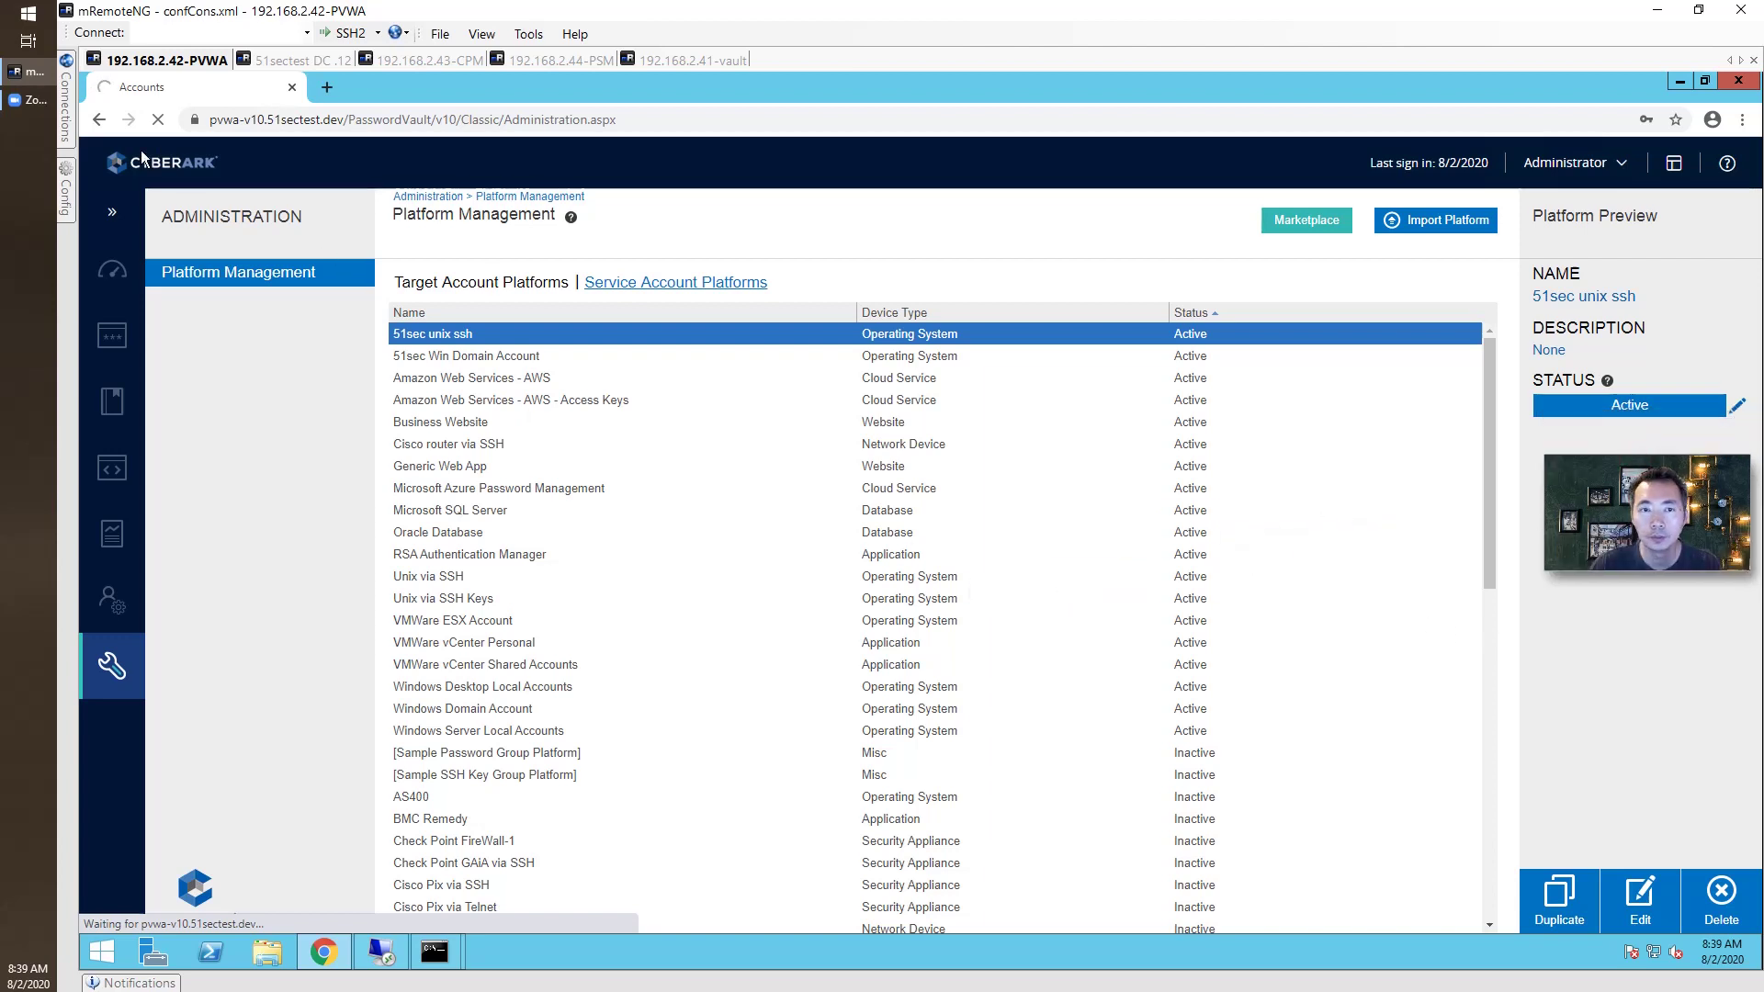
pyautogui.click(211, 660)
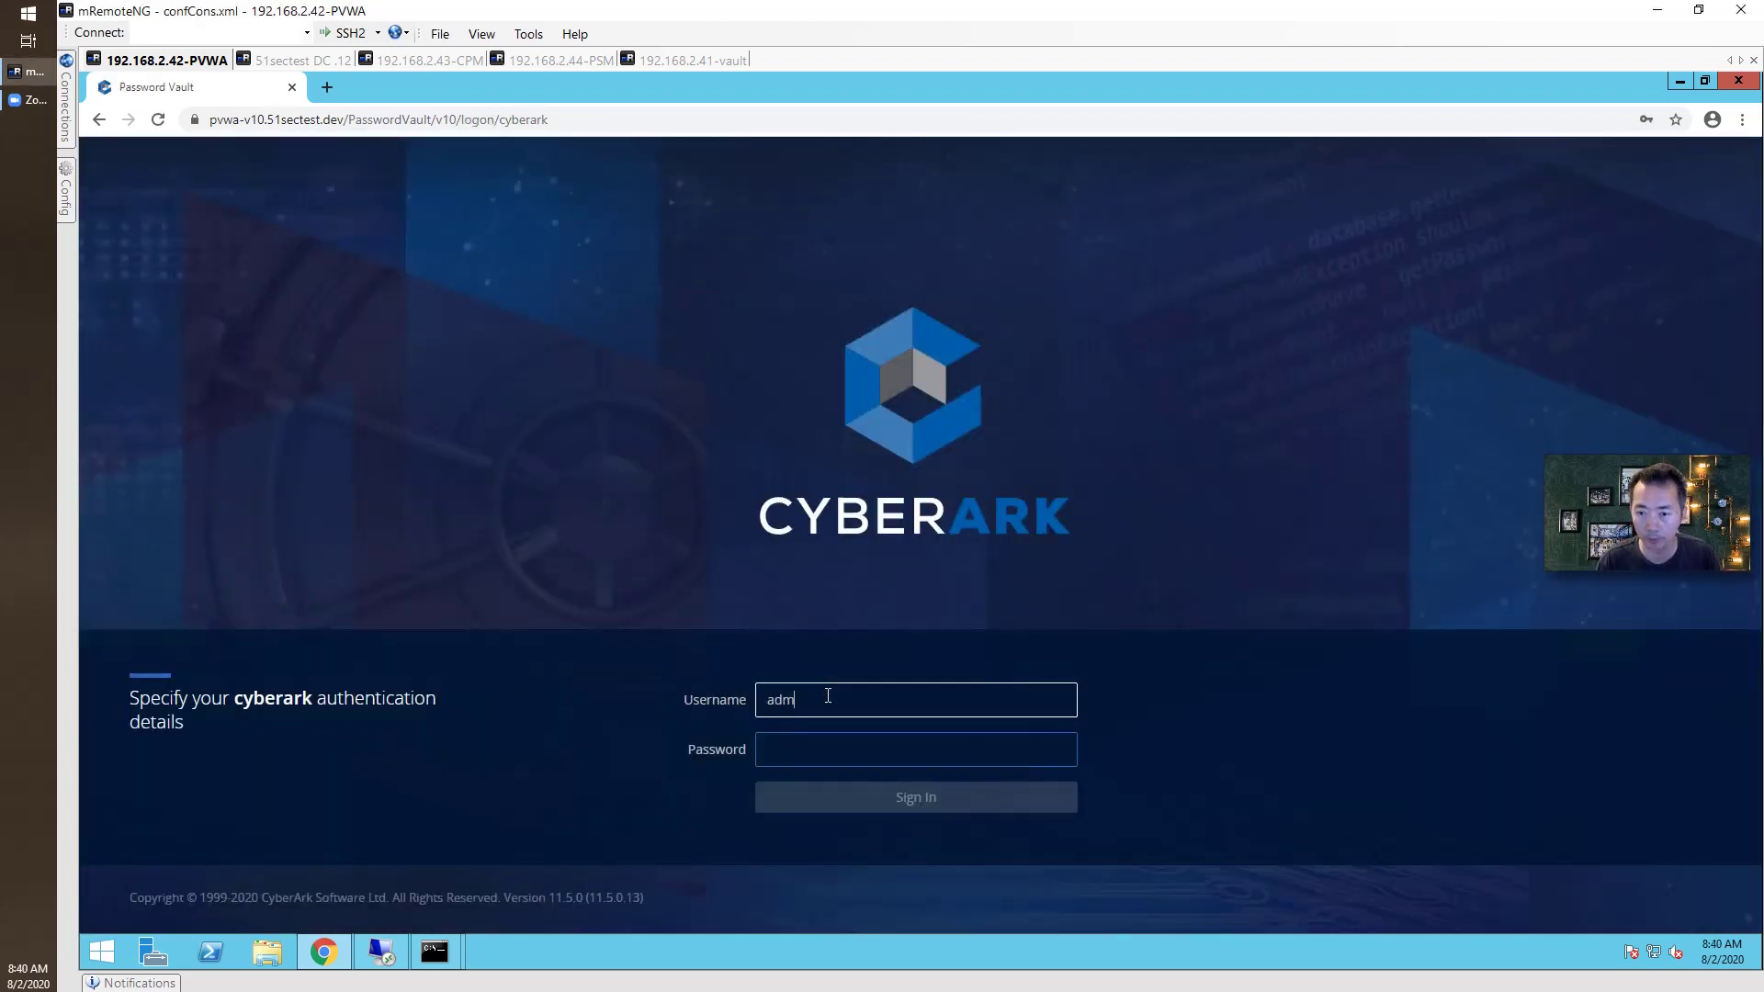
pyautogui.press('Tab')
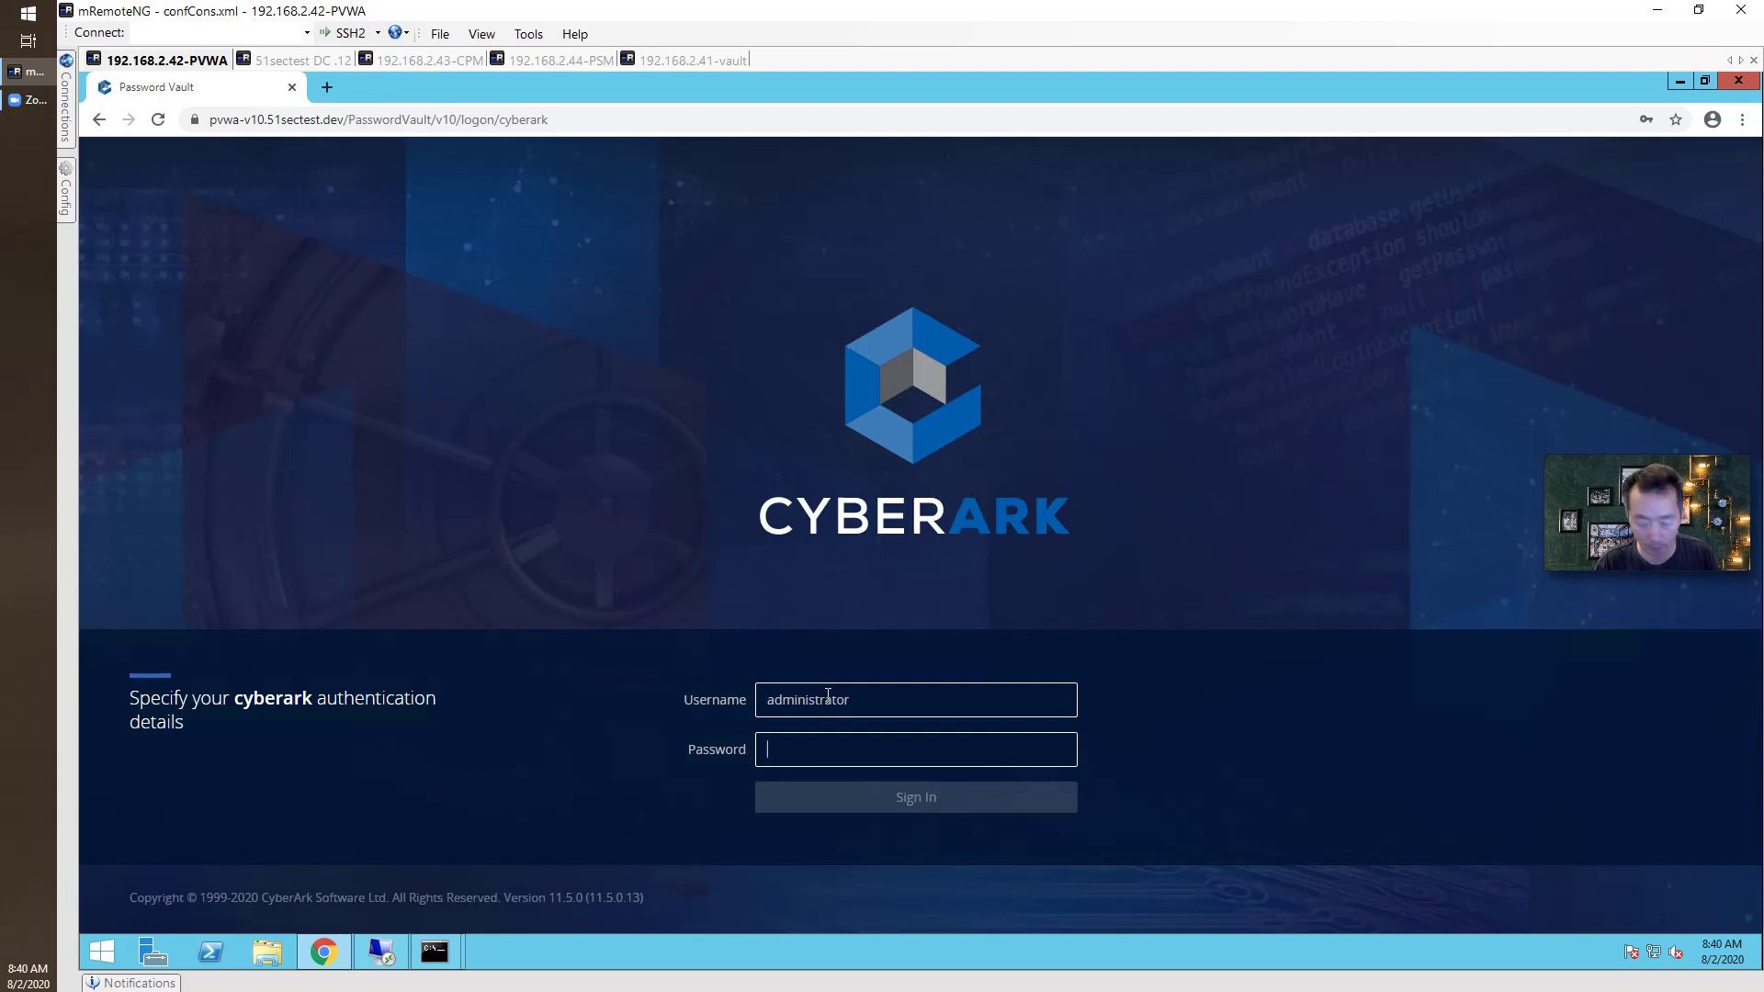
pyautogui.write('*****')
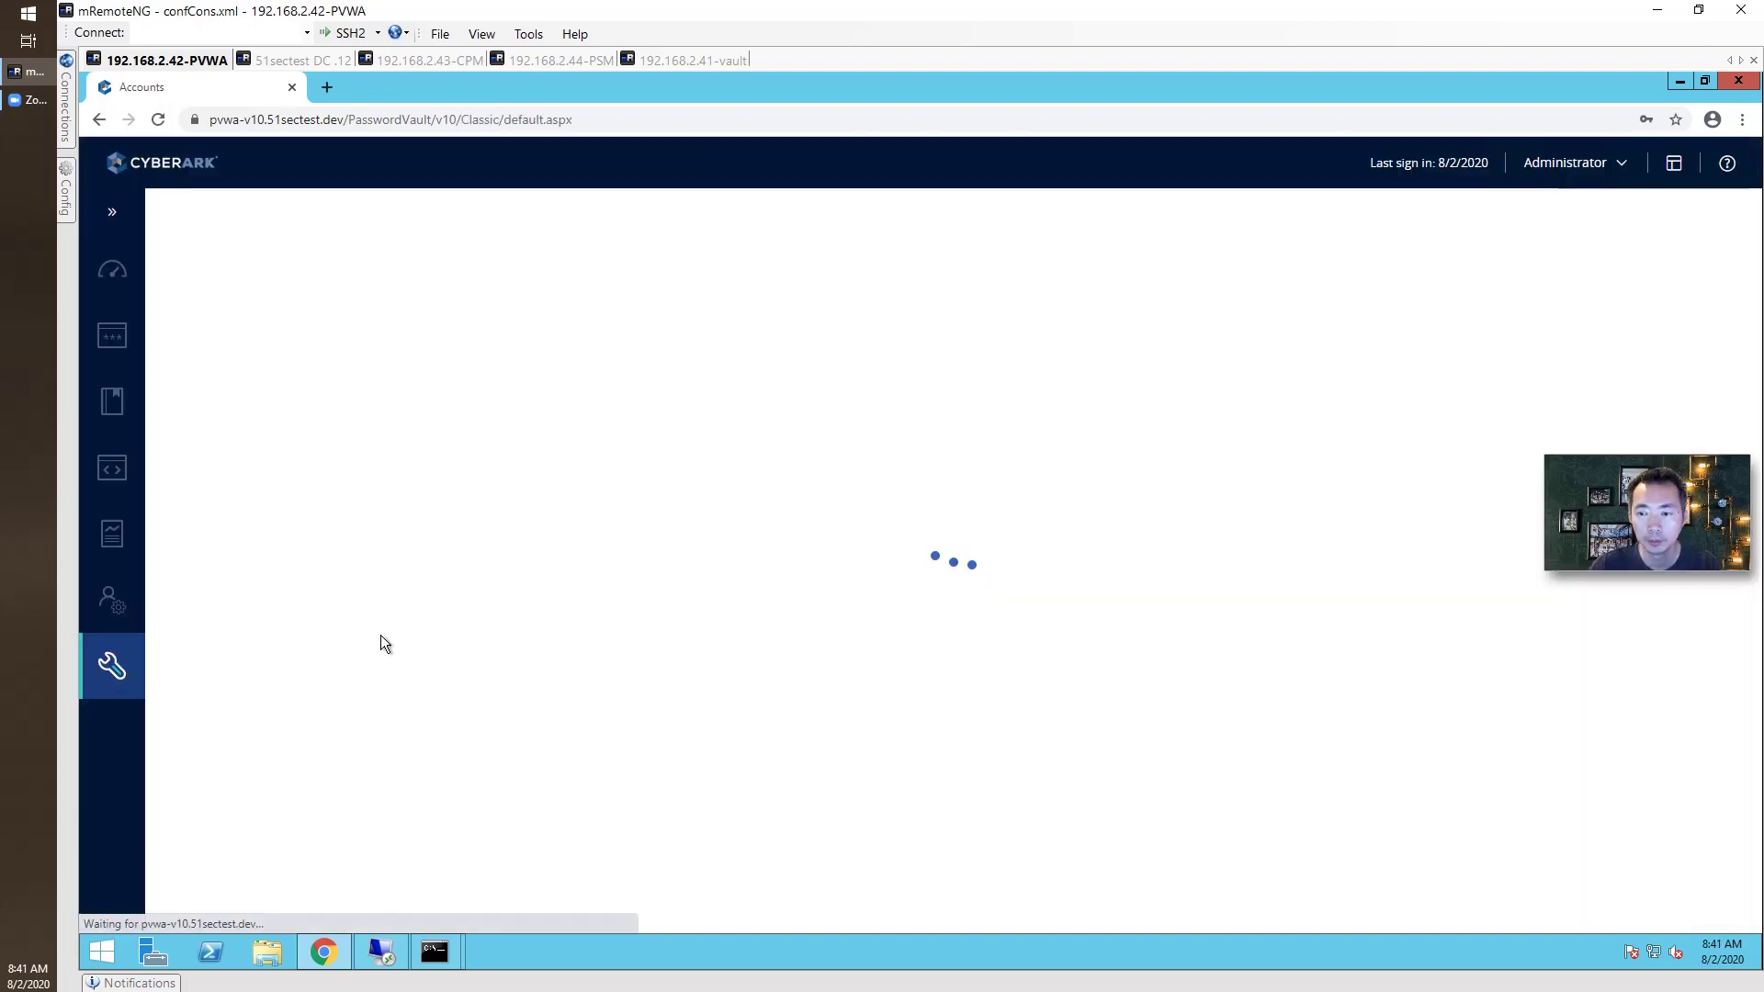
# Open the 51sec unix ssh platform for editing and review its Privileged Session Management PSM server ID.
pyautogui.click(244, 423)
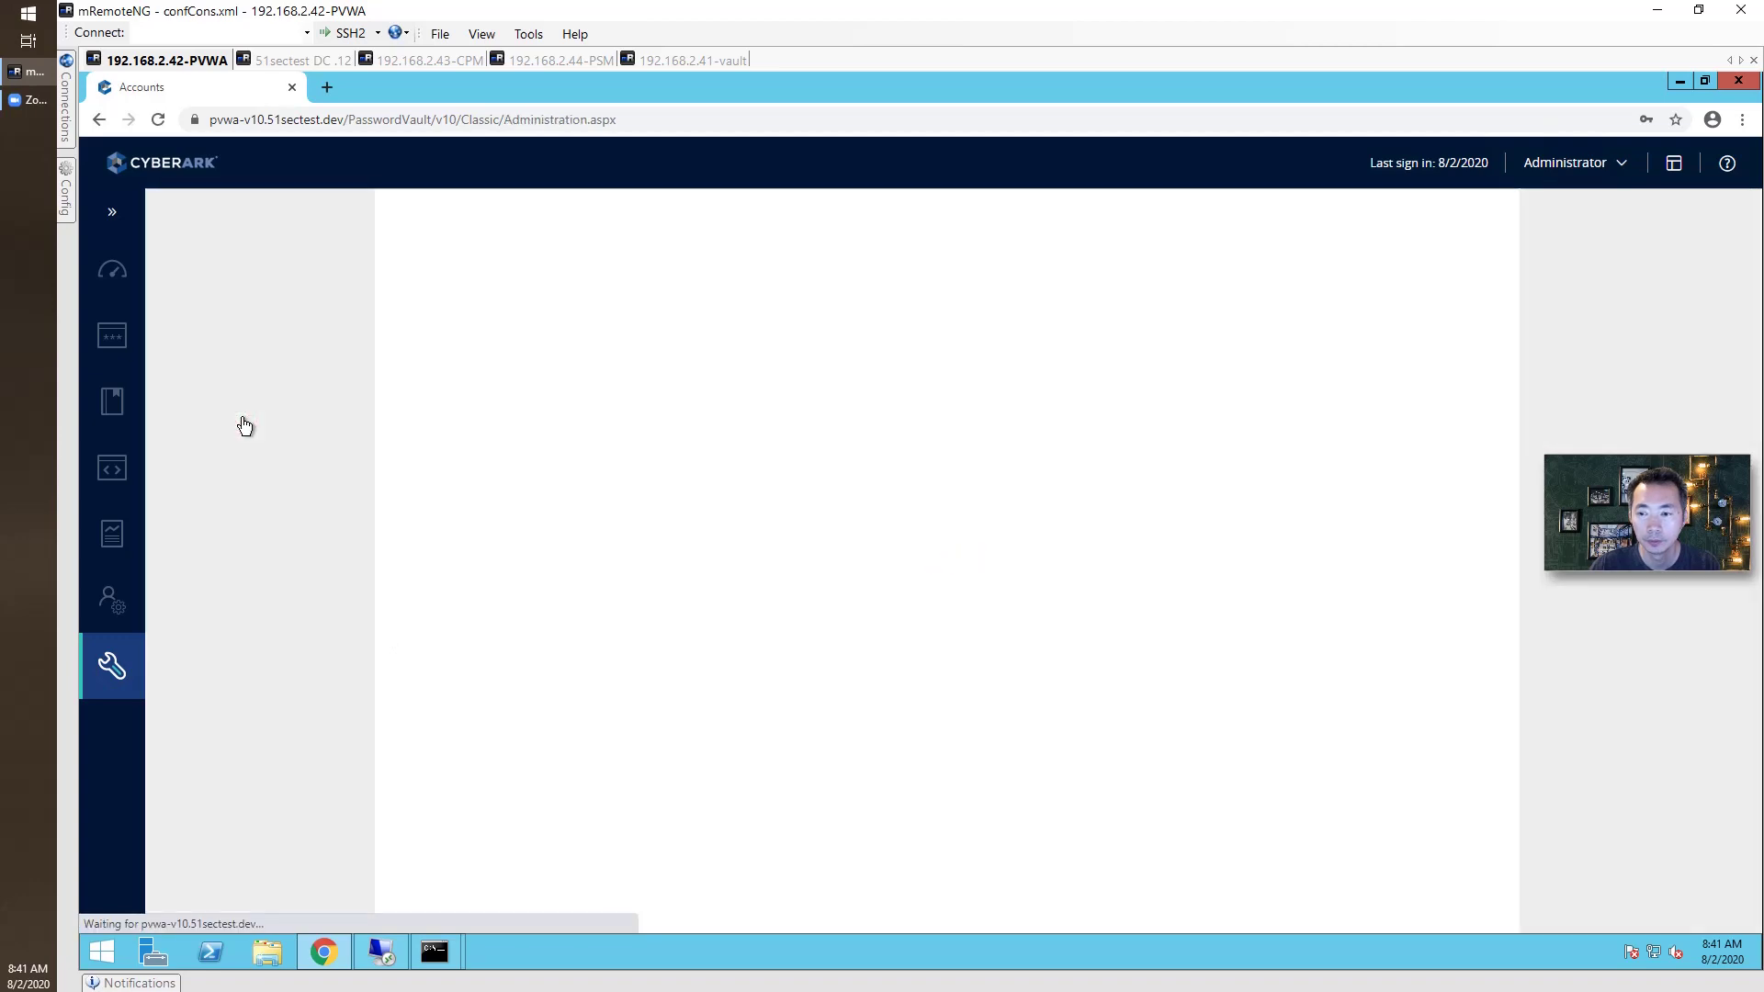
pyautogui.click(469, 335)
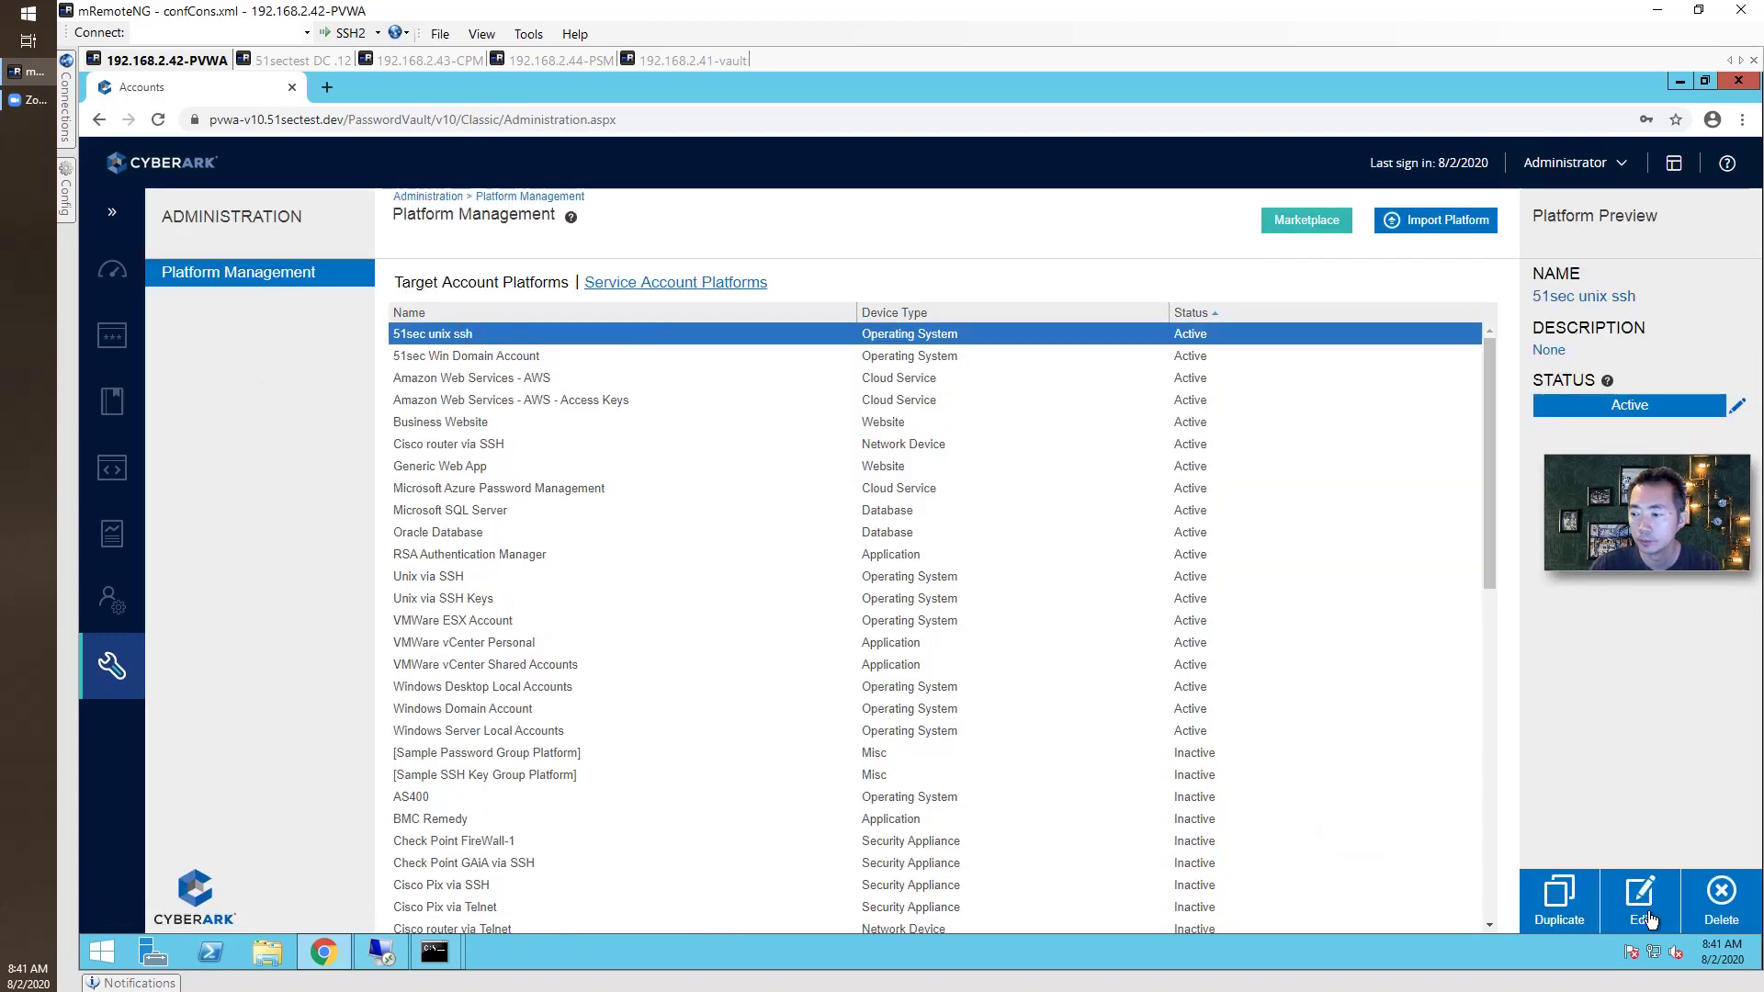
pyautogui.click(1651, 914)
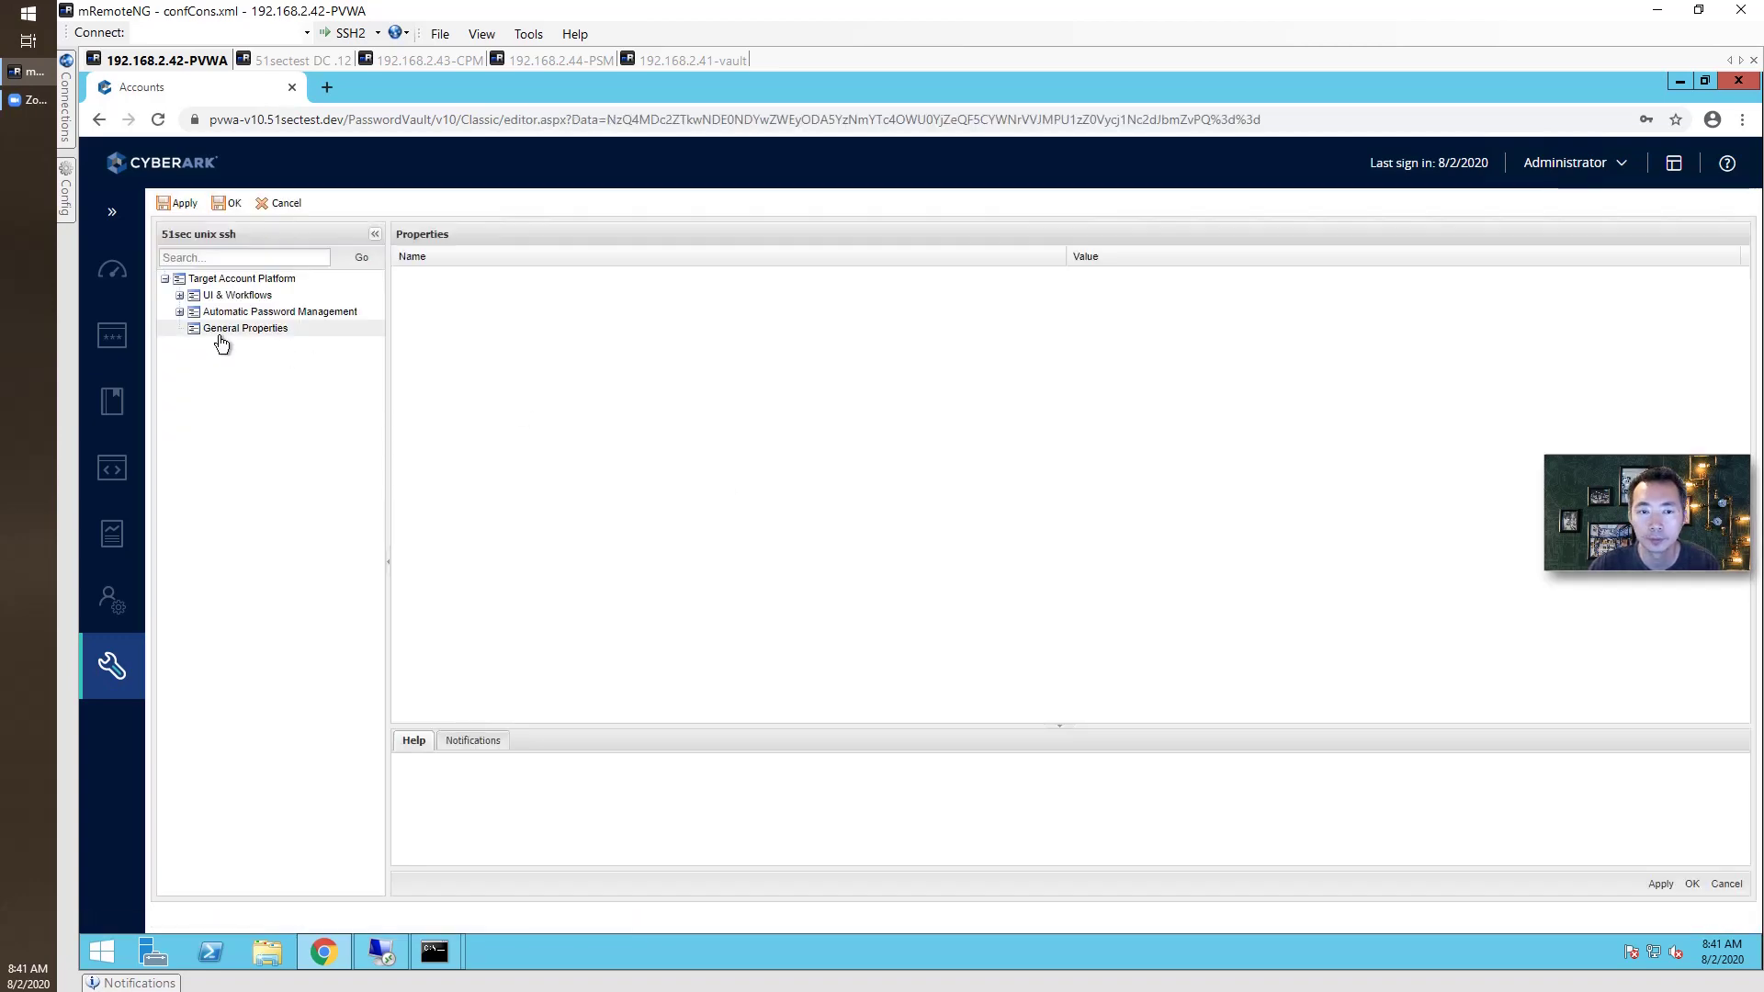
pyautogui.click(181, 295)
pyautogui.doubleClick(340, 362)
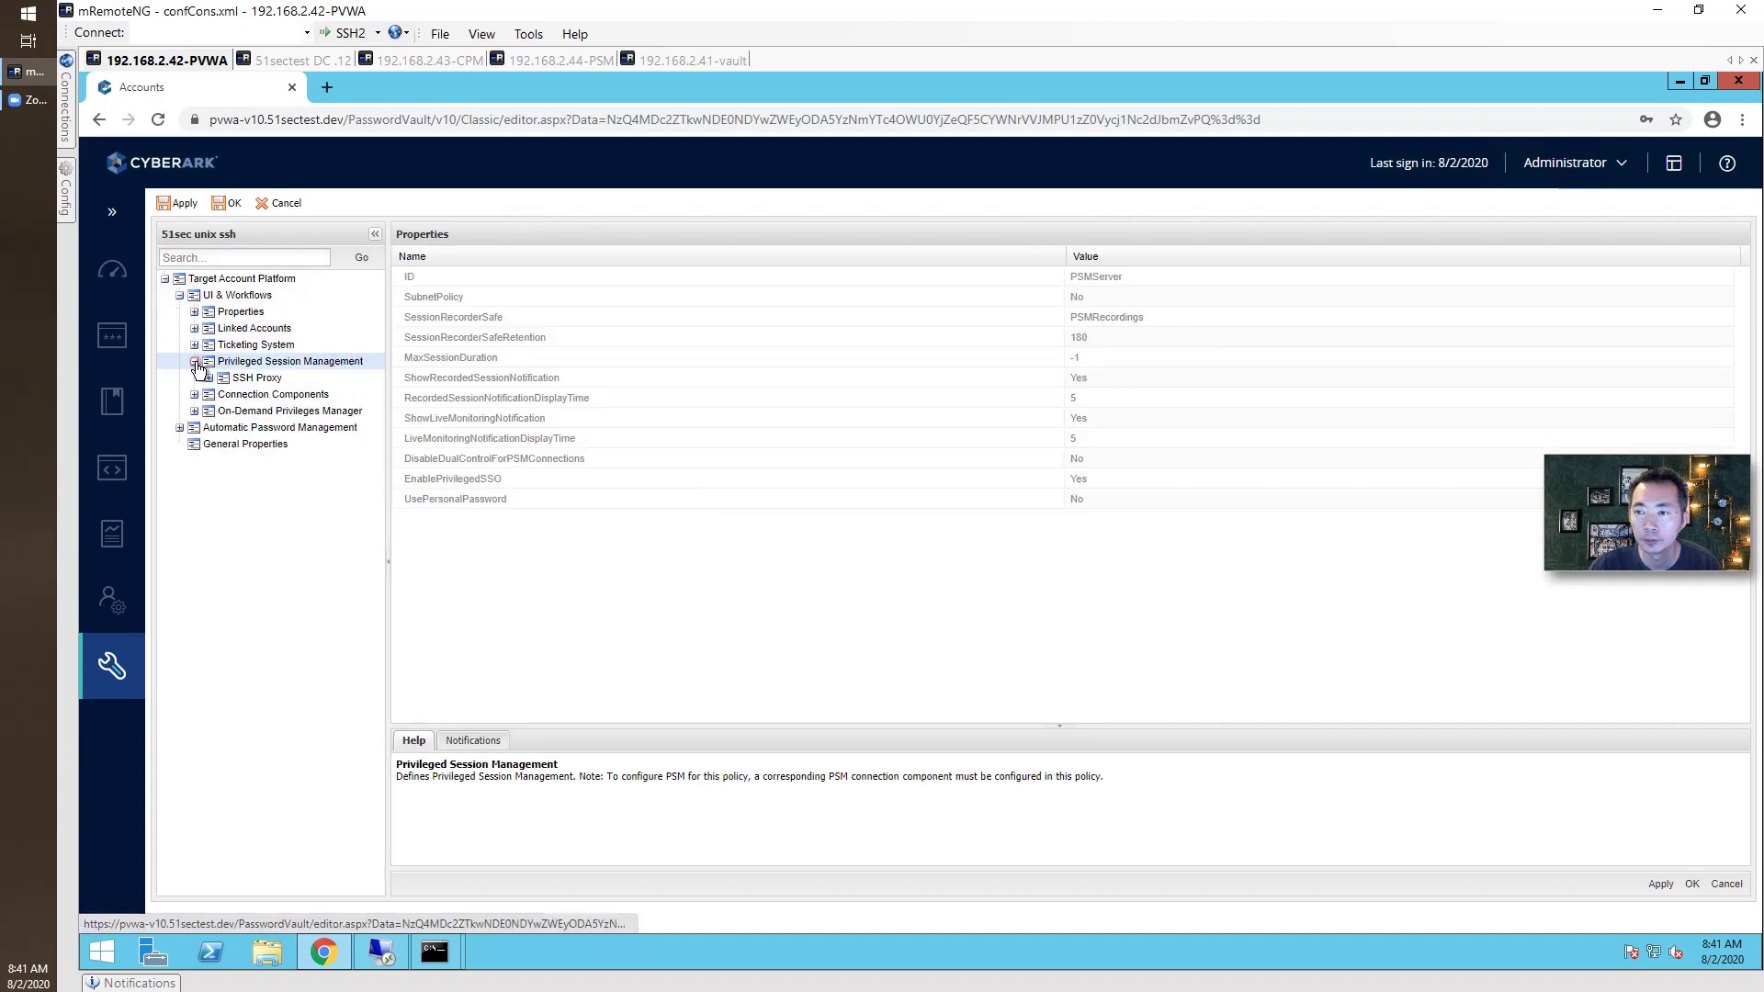
pyautogui.click(1144, 276)
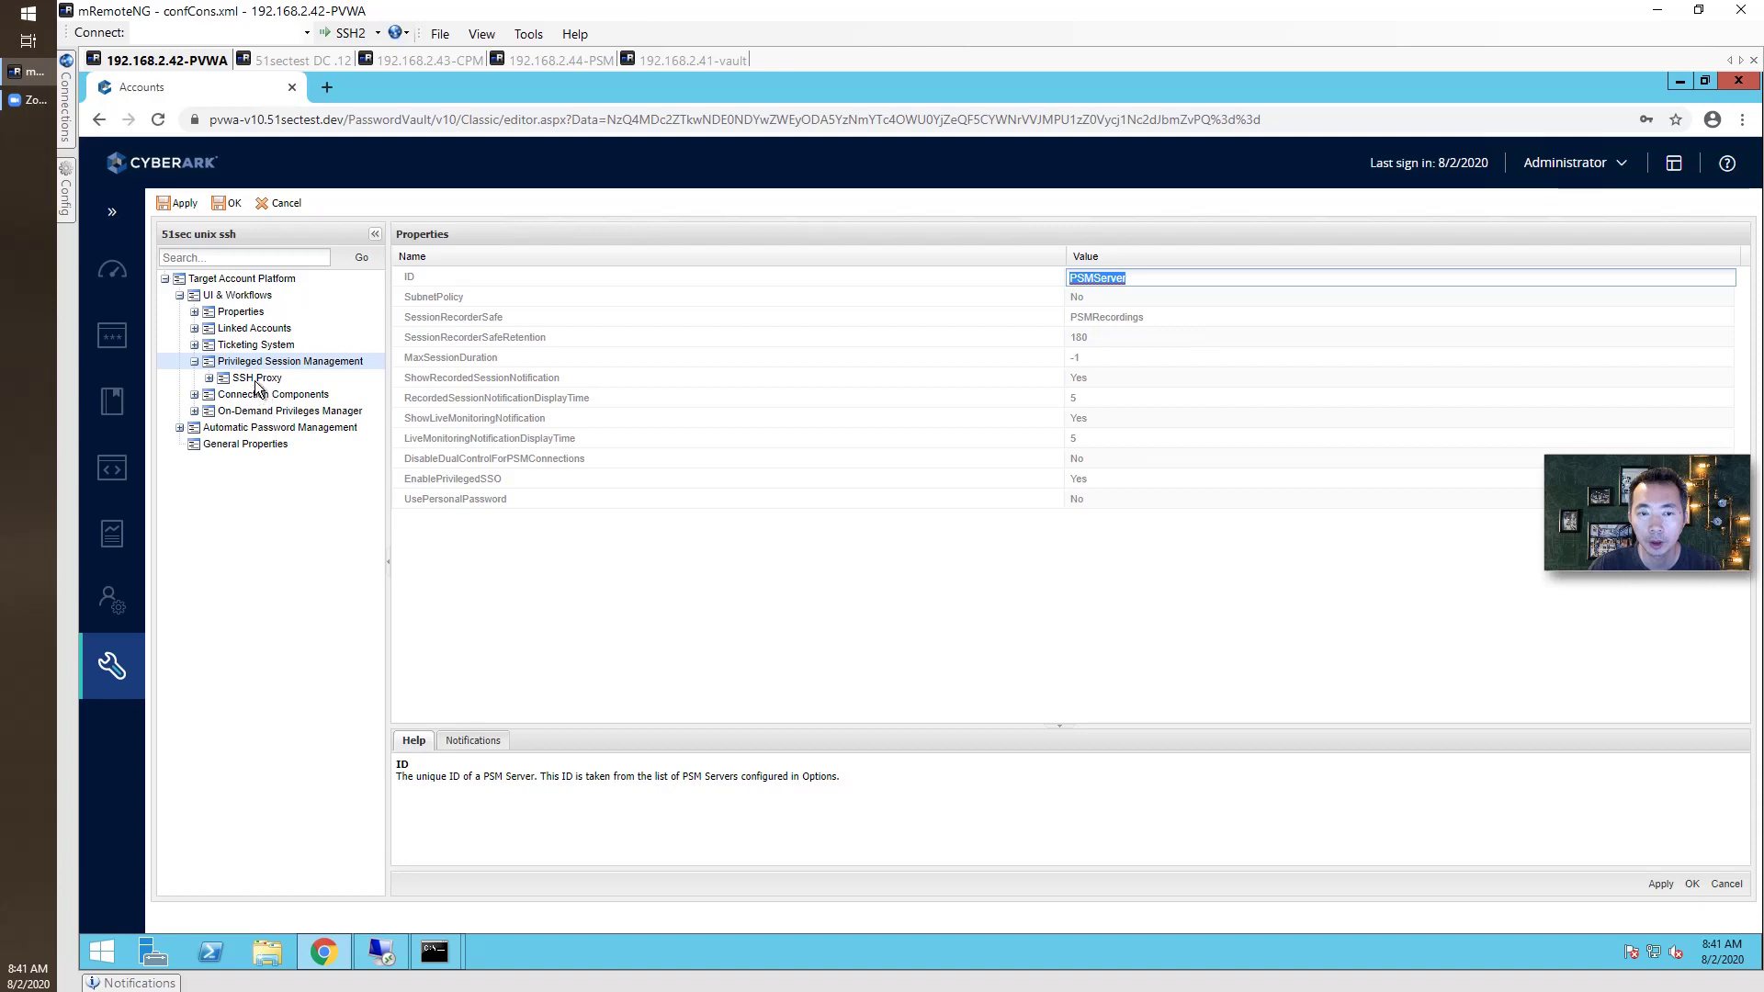
# Confirm the PSM-SSH connection component is enabled (Yes) and save the platform.
pyautogui.click(194, 395)
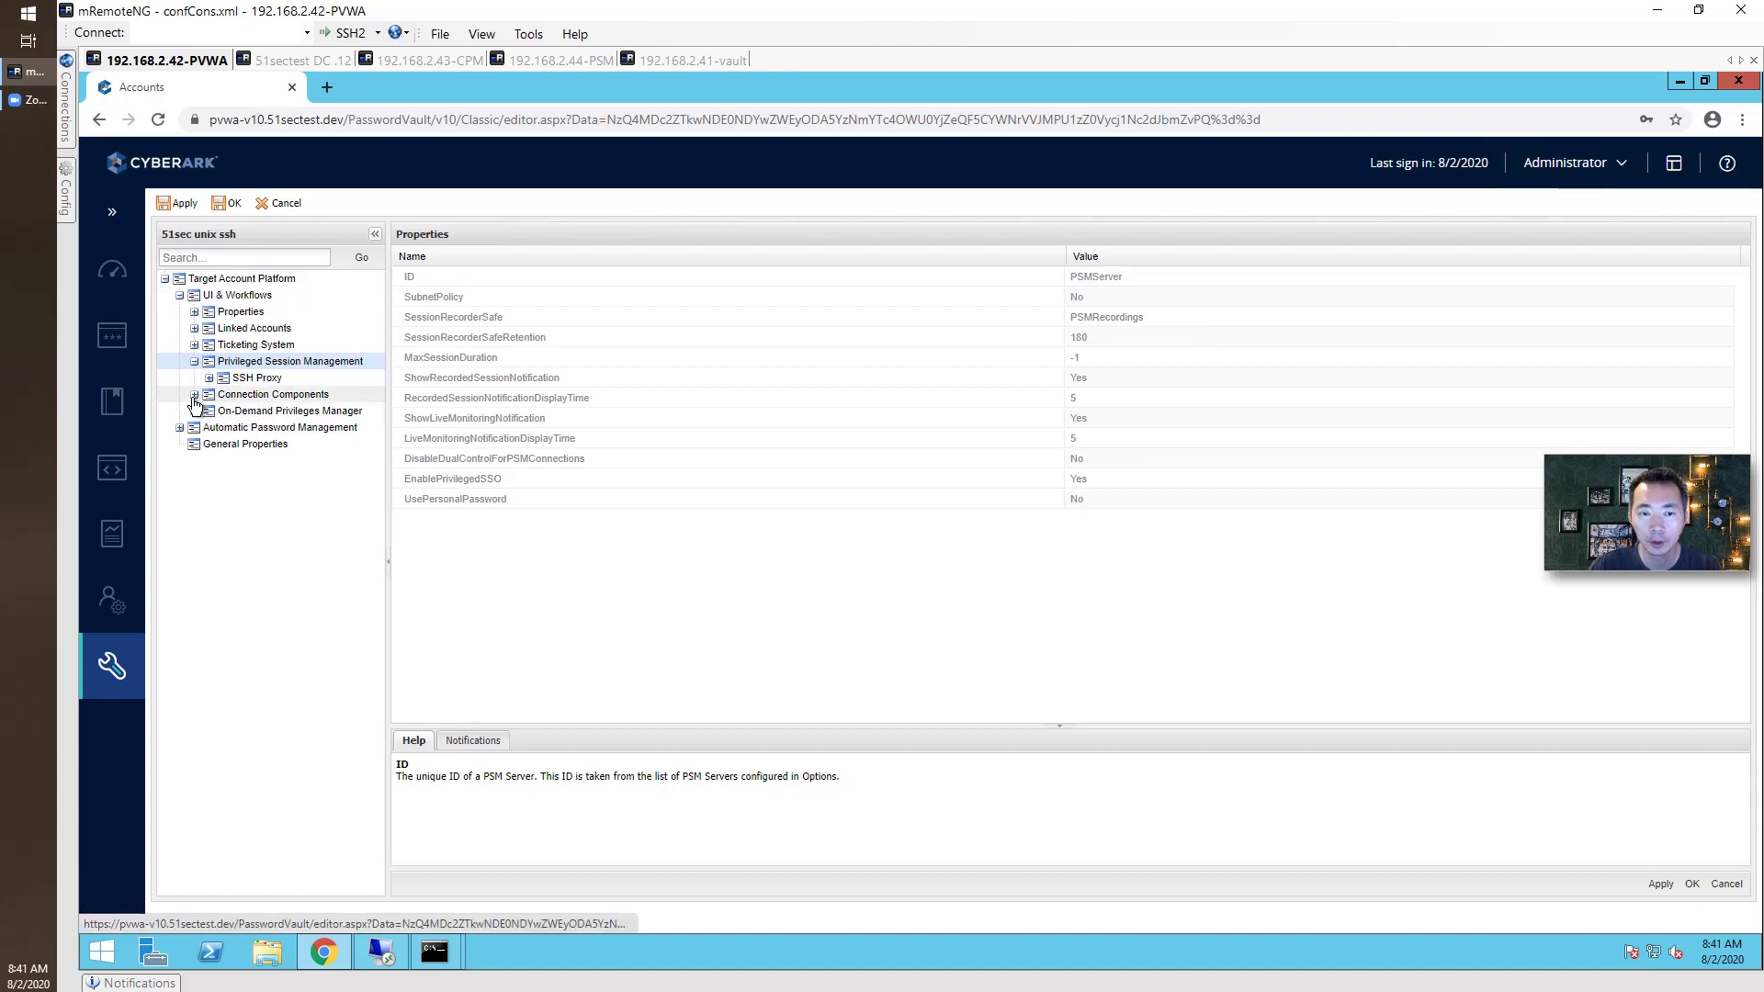
pyautogui.click(254, 415)
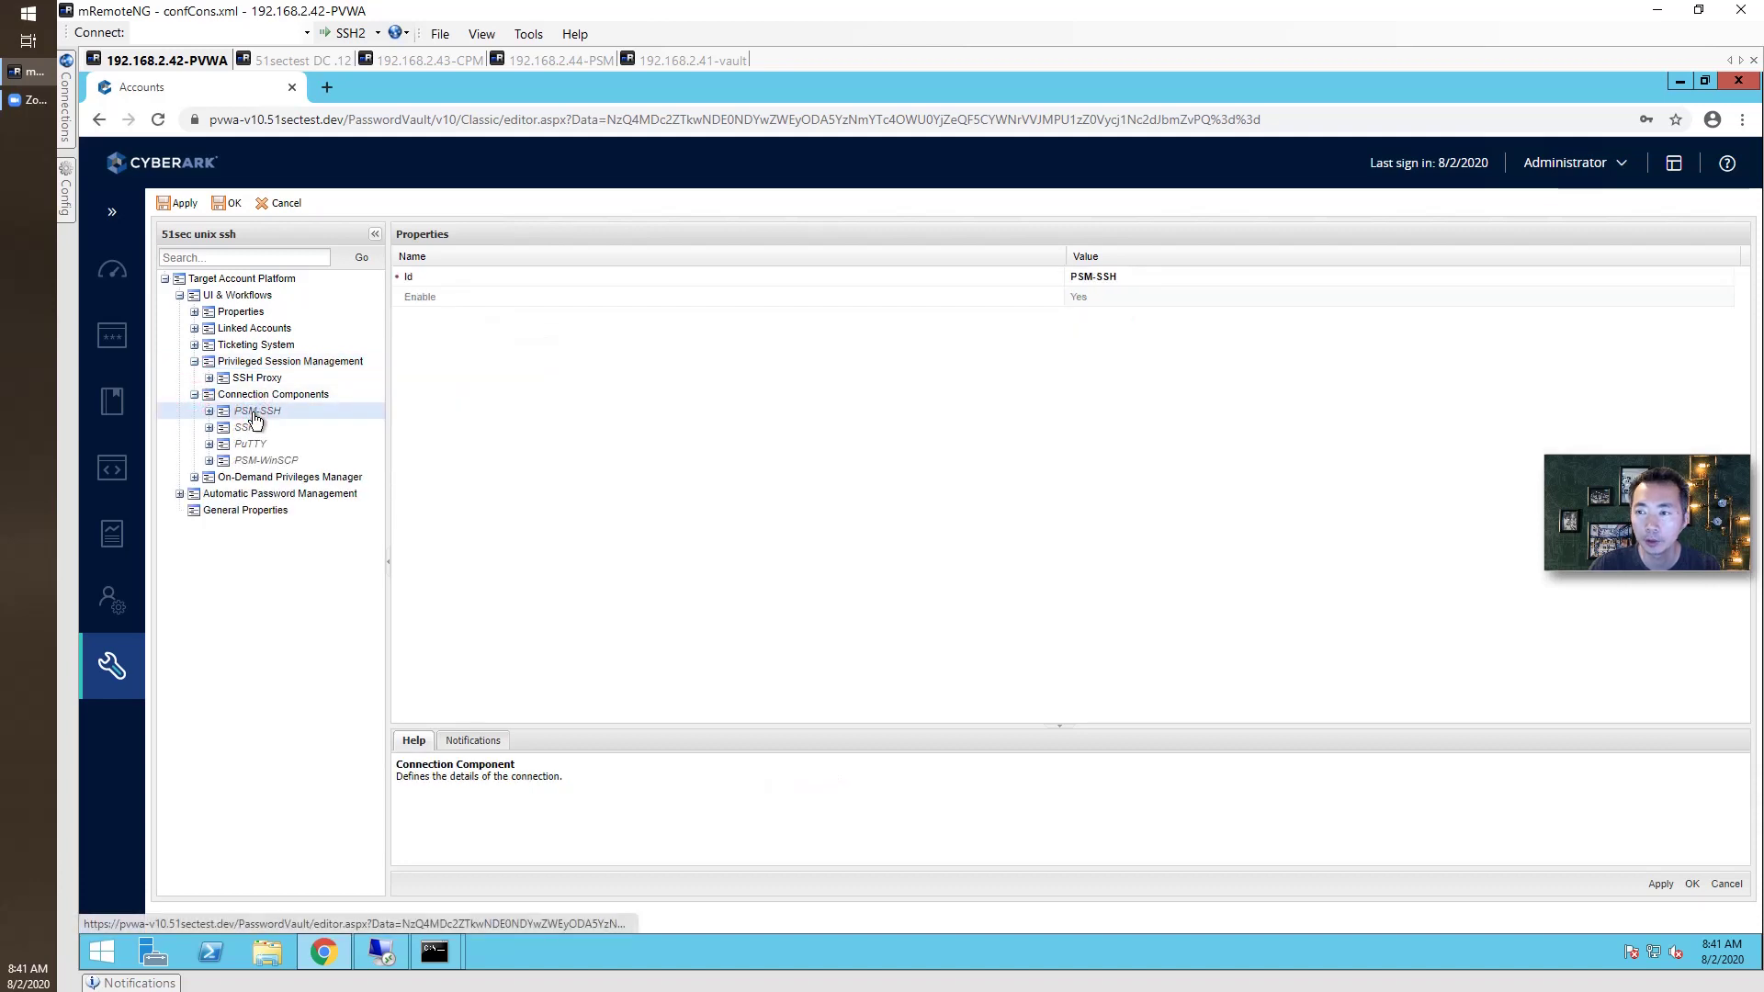
pyautogui.click(1154, 297)
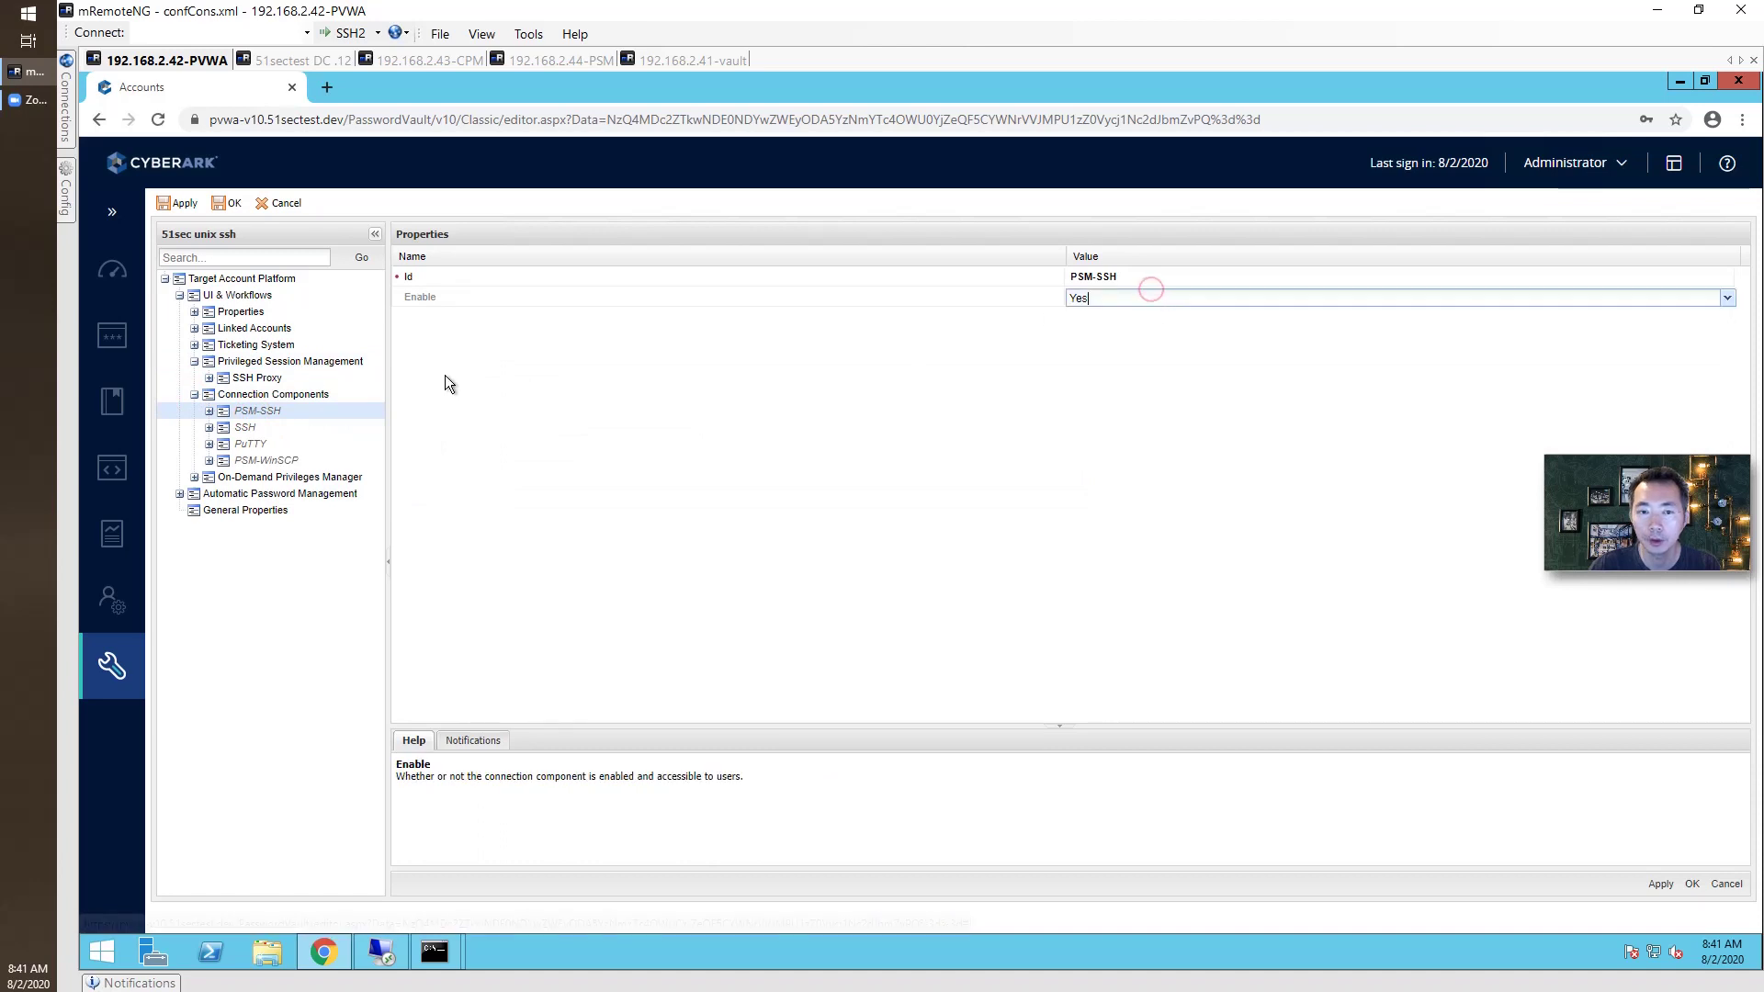
pyautogui.click(210, 412)
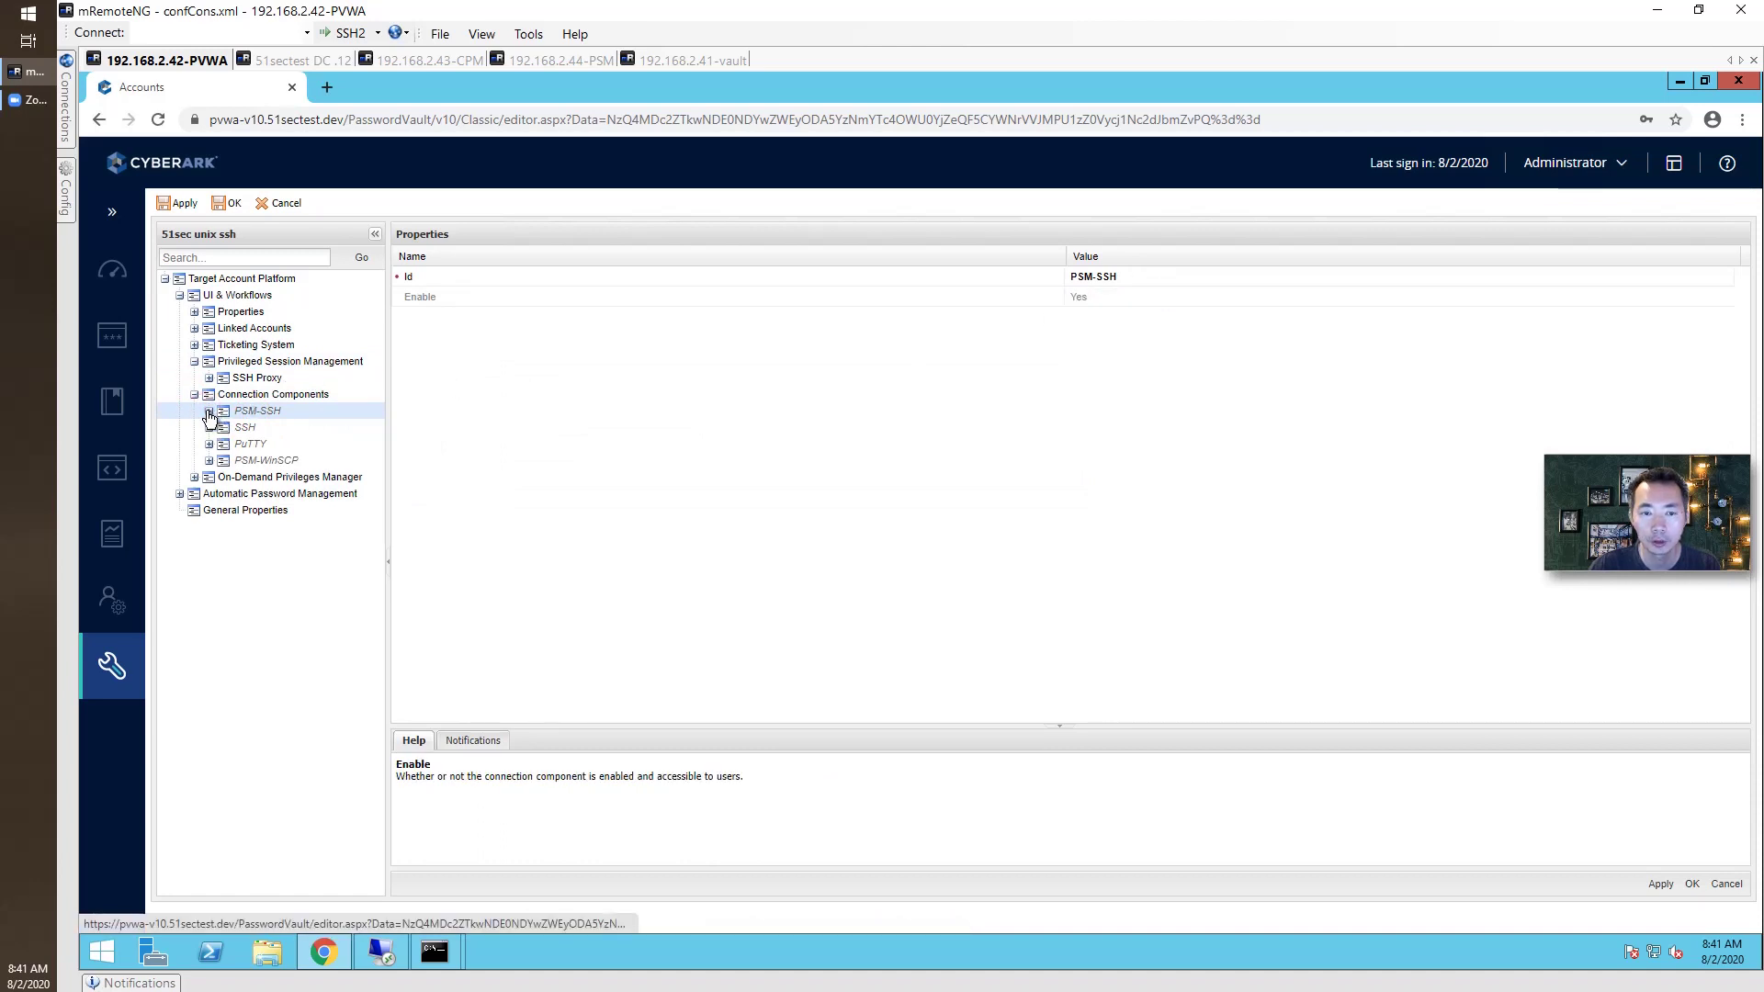
pyautogui.click(209, 411)
pyautogui.click(228, 203)
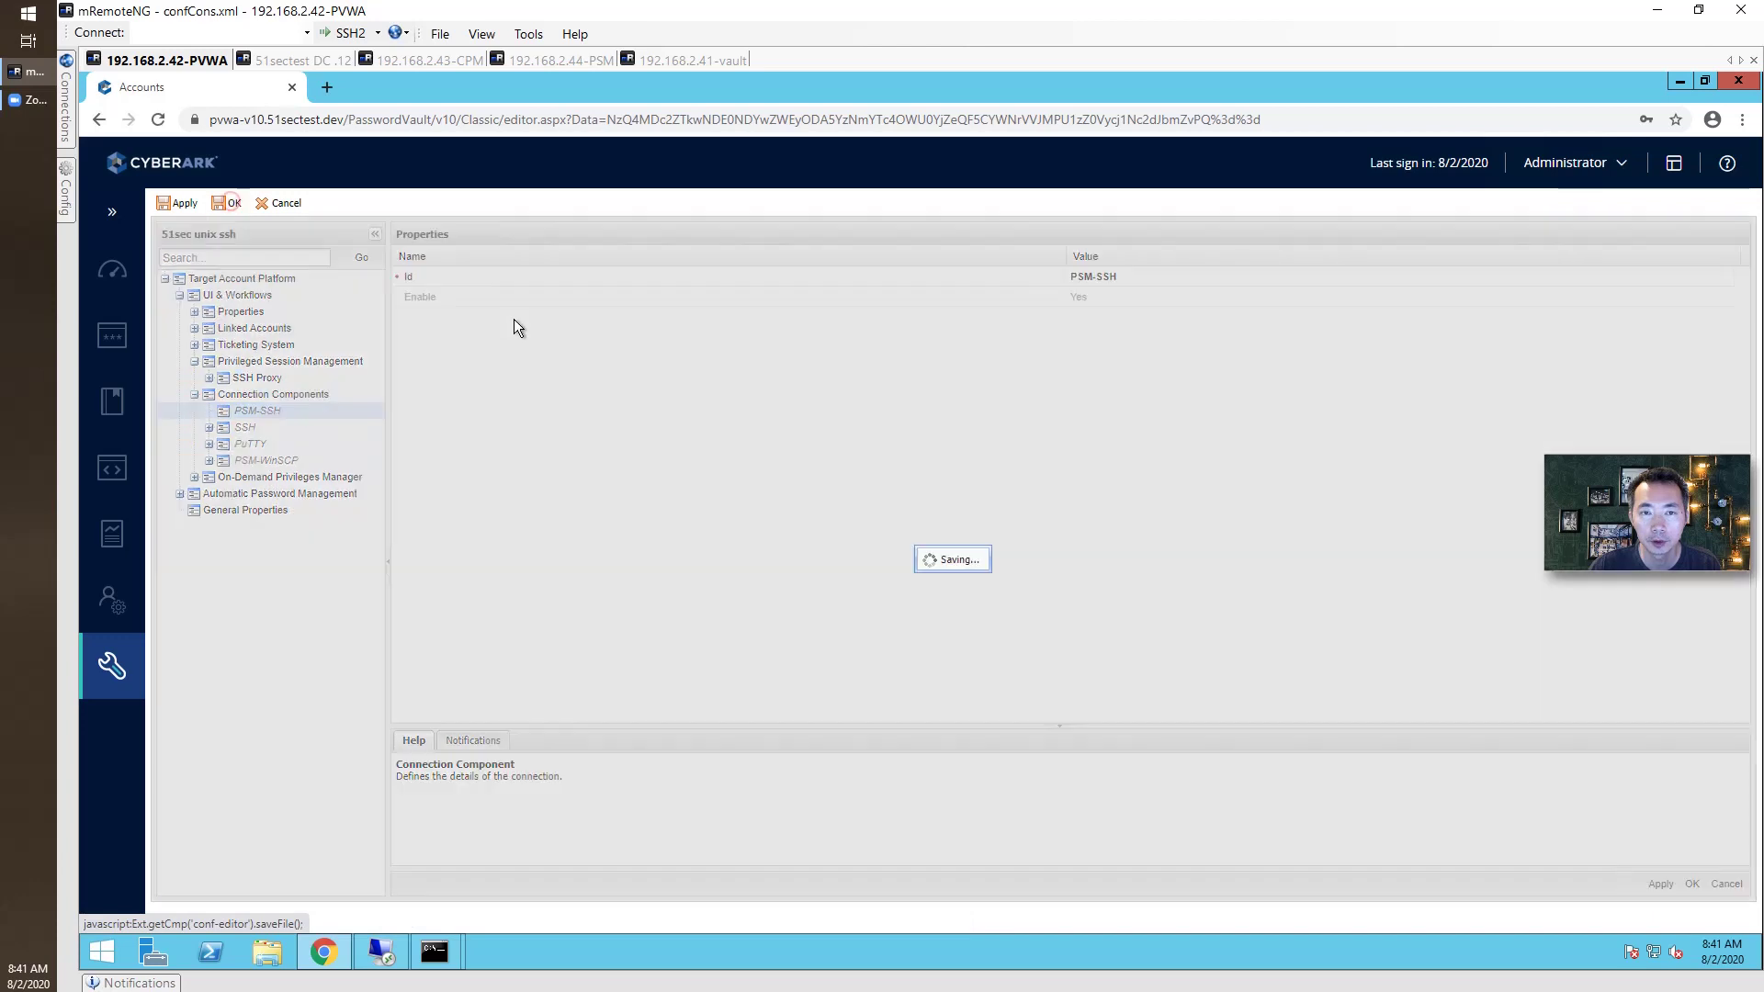
pyautogui.click(933, 568)
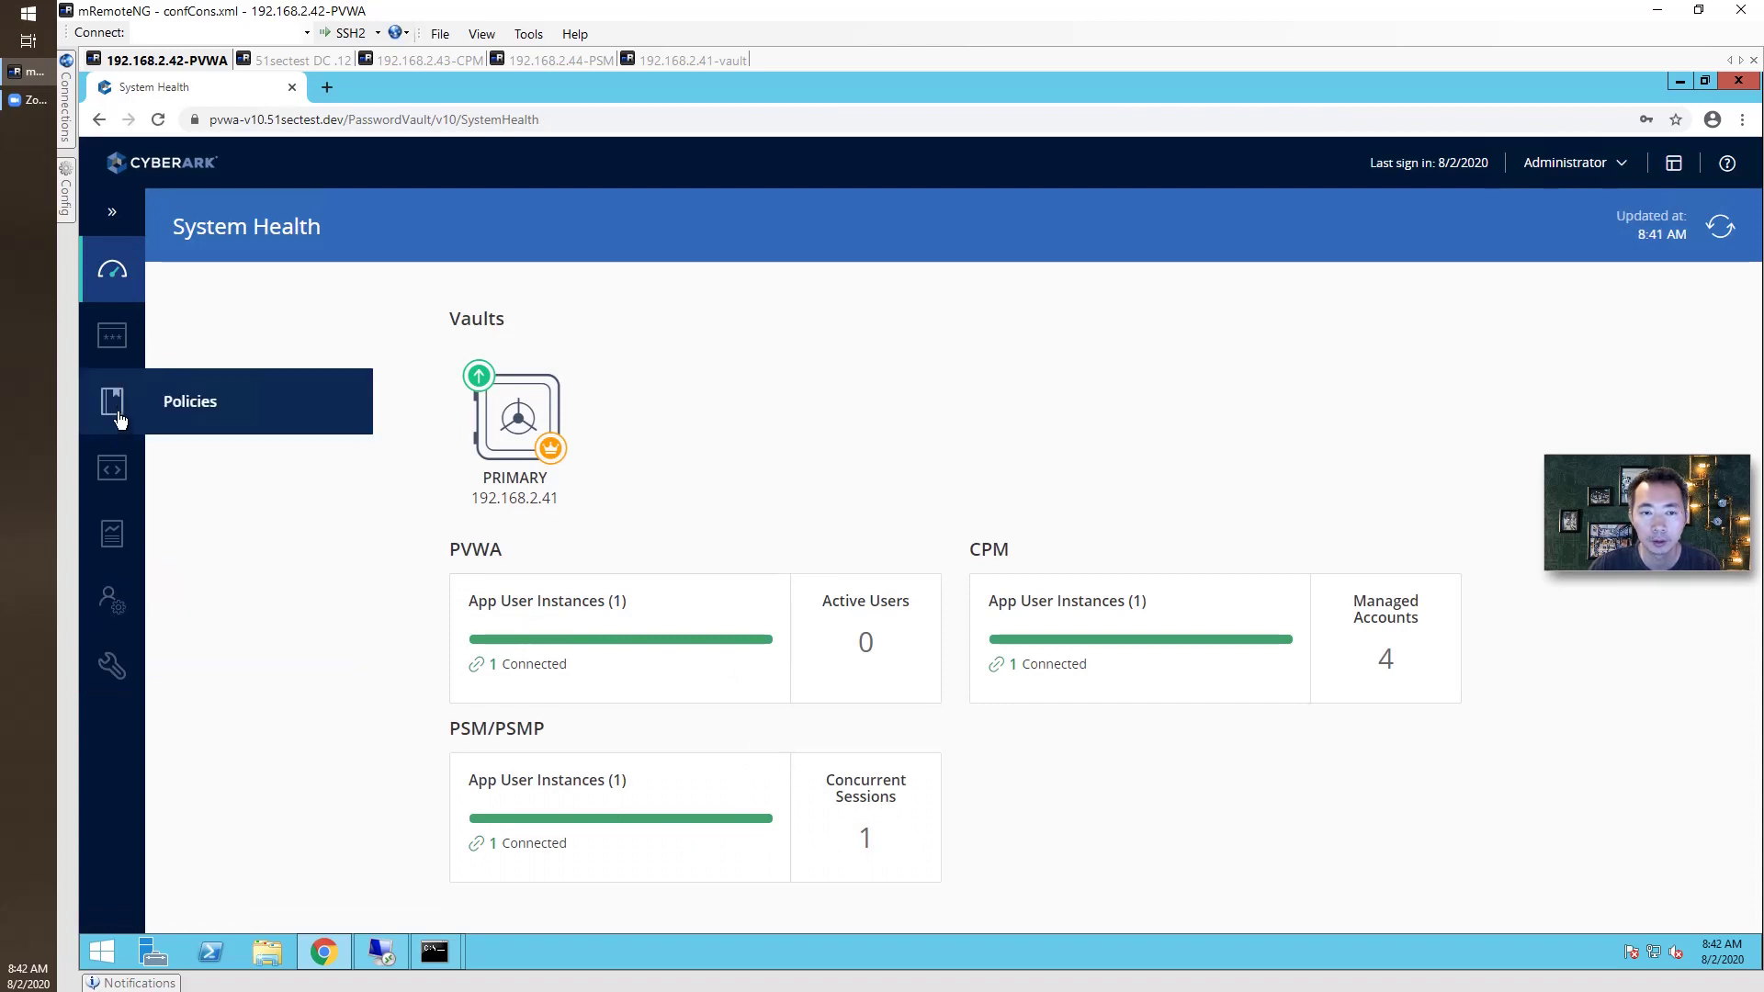
# Connect to the netsec Unix account from Accounts View and open the downloaded RDP file.
pyautogui.moveTo(113, 353)
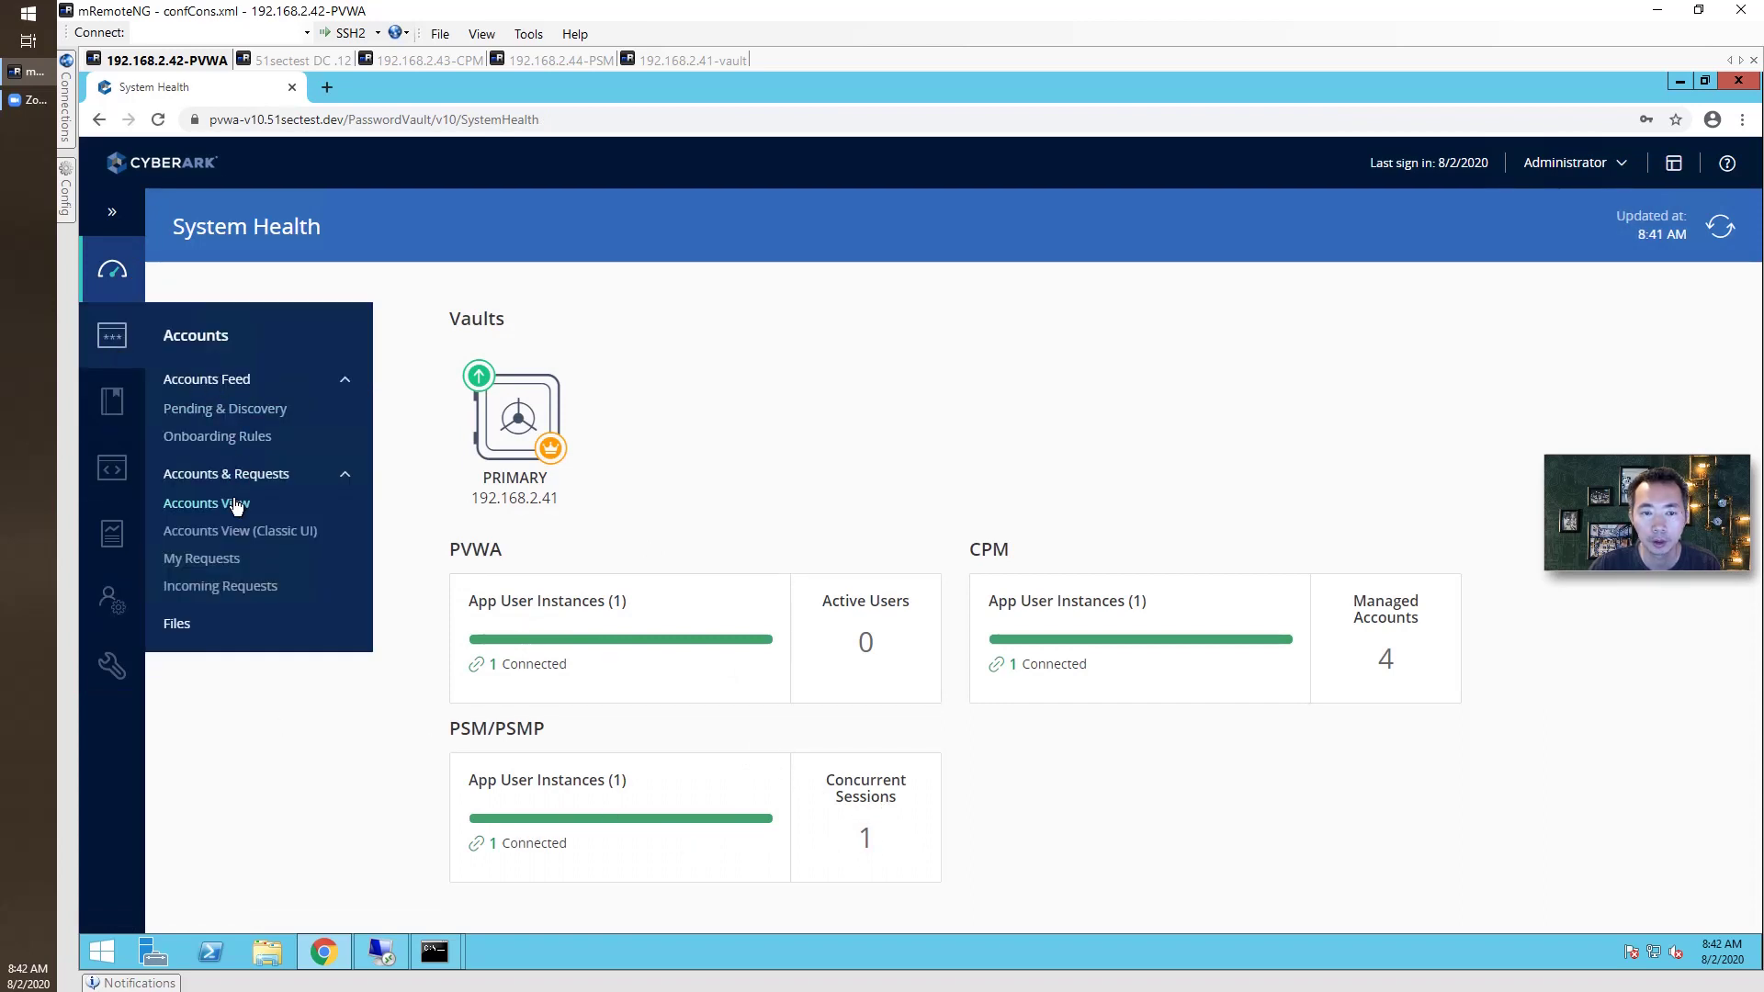
pyautogui.click(234, 503)
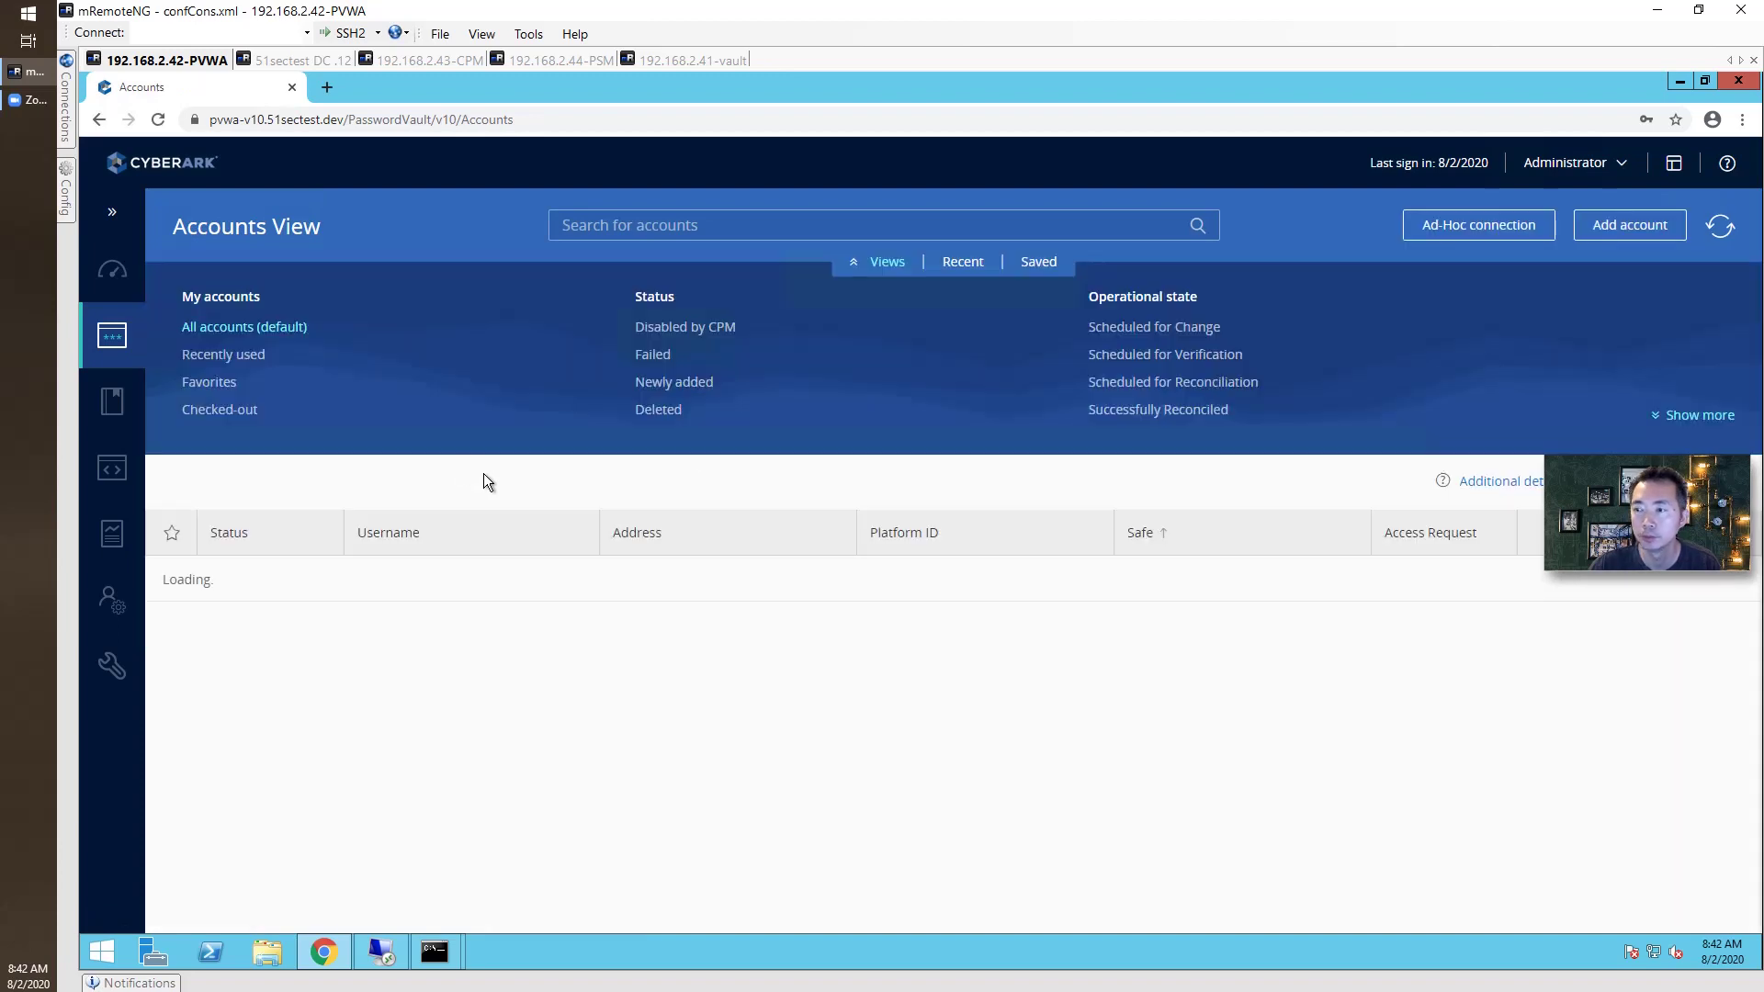
pyautogui.click(583, 670)
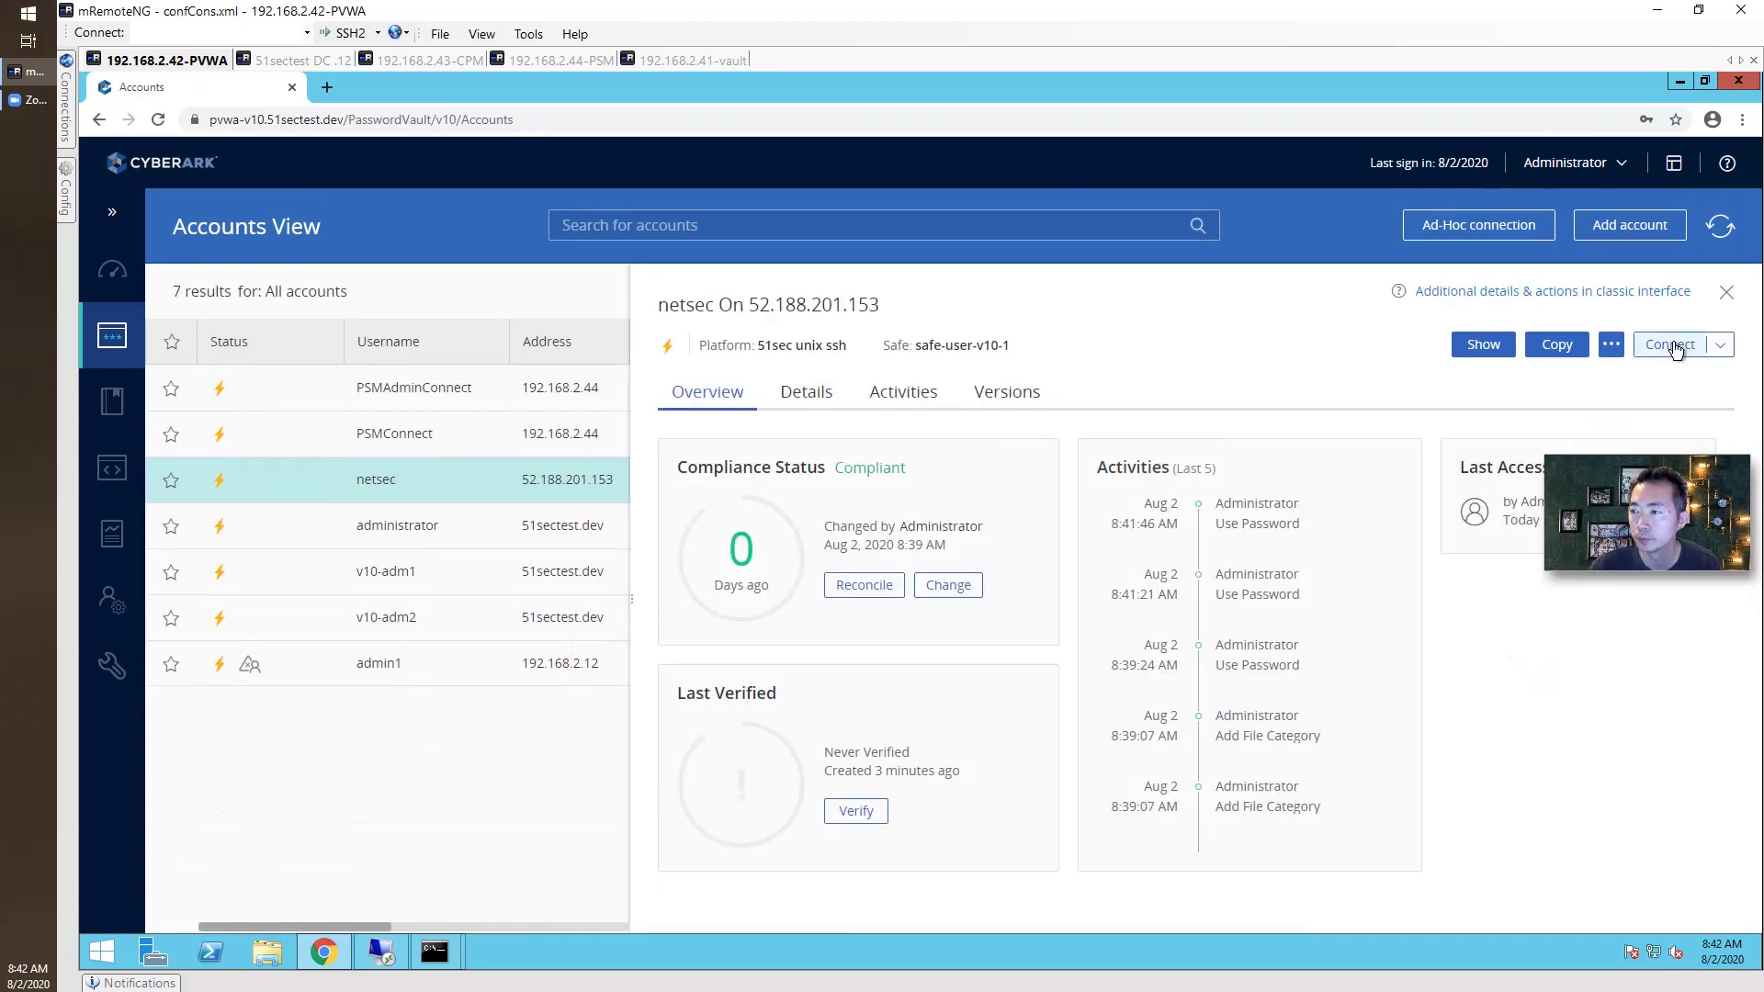
pyautogui.click(1670, 345)
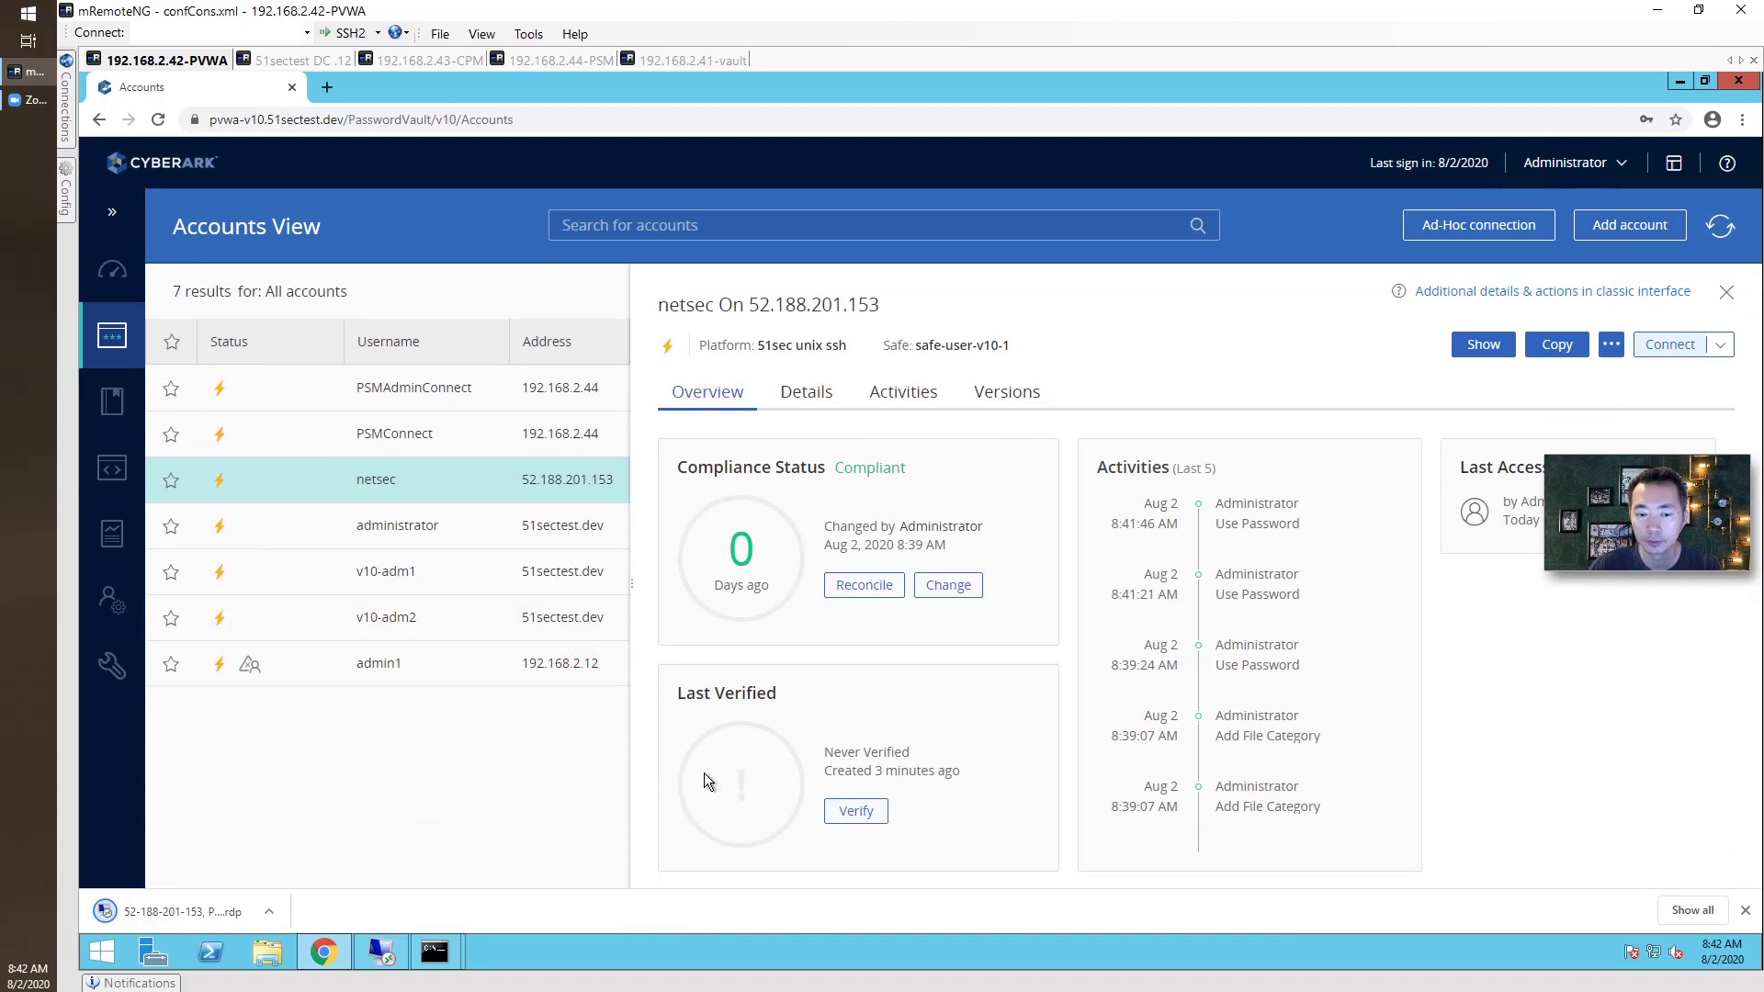
pyautogui.press('Return')
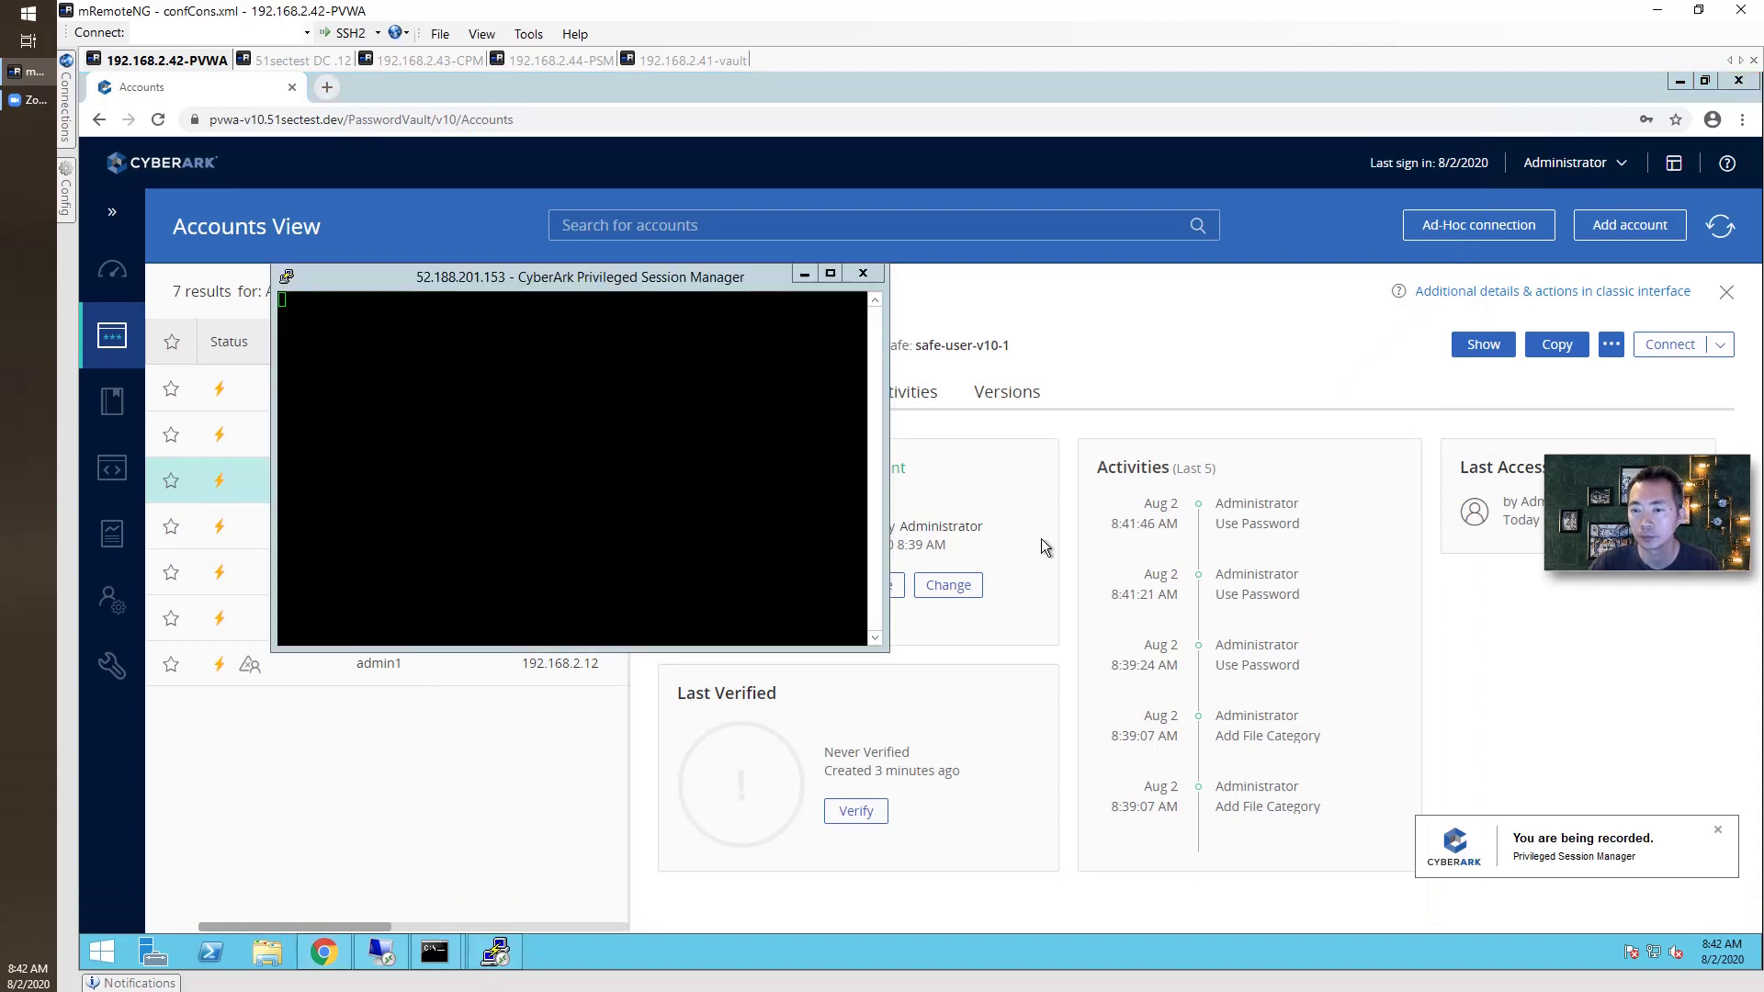
# Accept the 52.188.201.153 host key and run ls in the PSM-SSH shell.
pyautogui.click(937, 650)
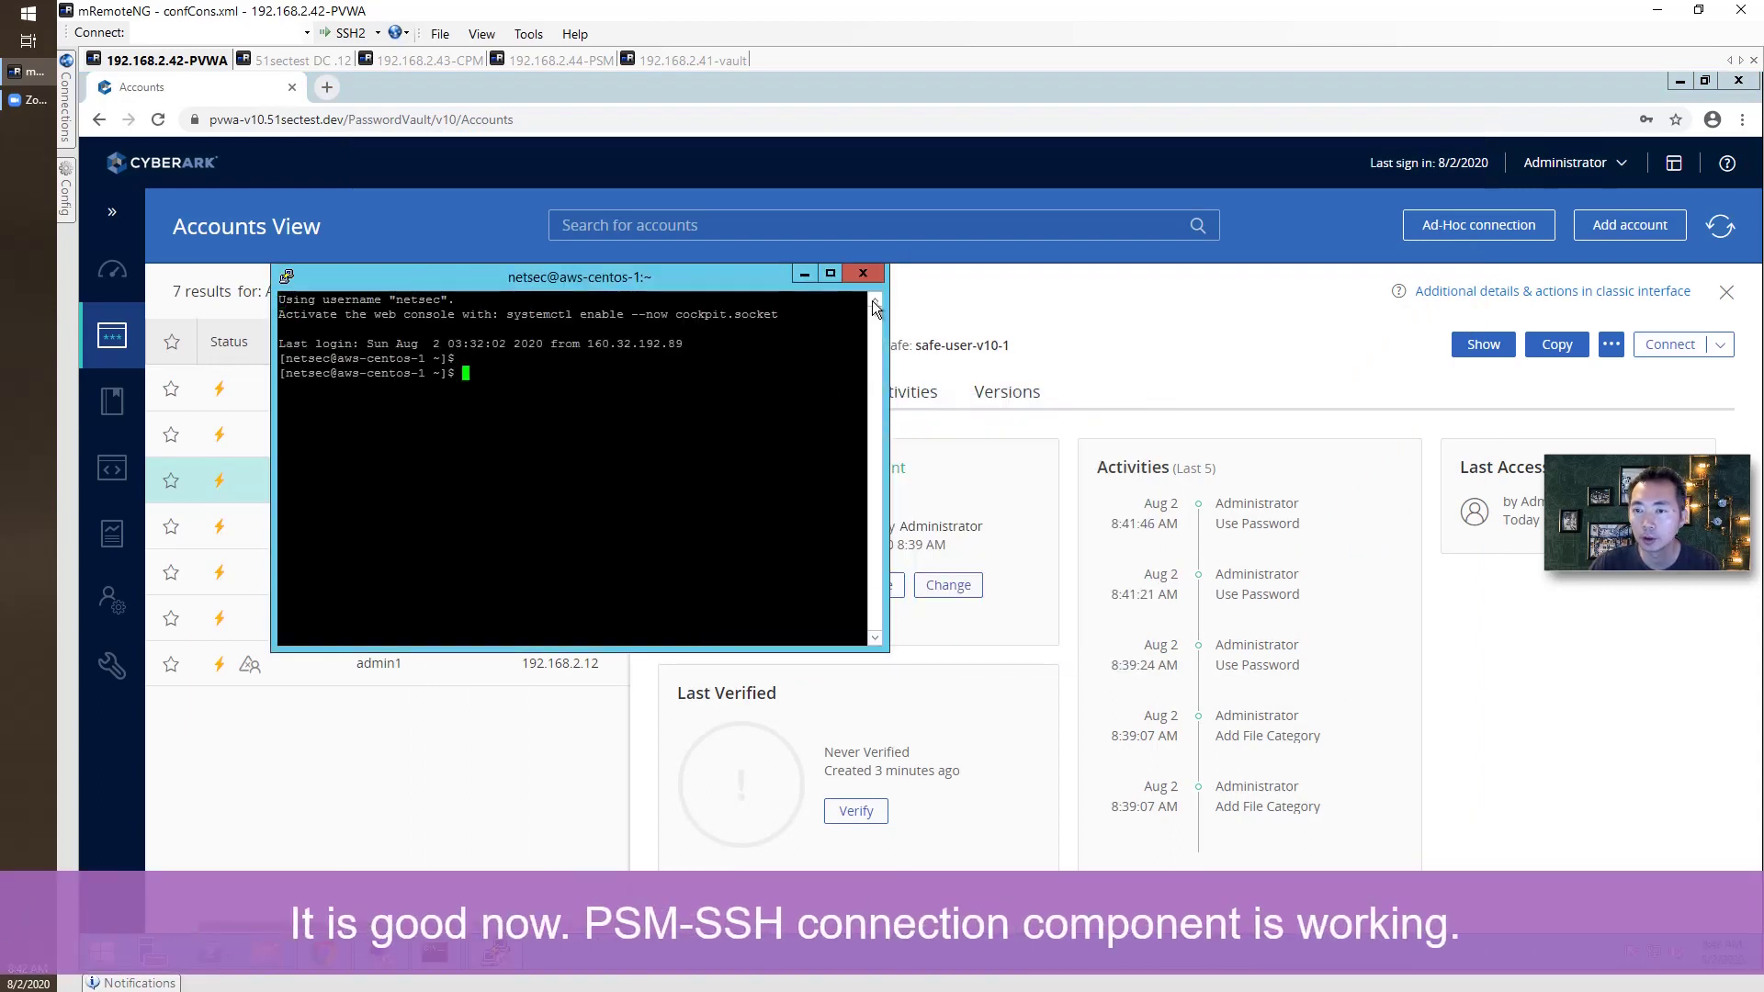
pyautogui.write('te')
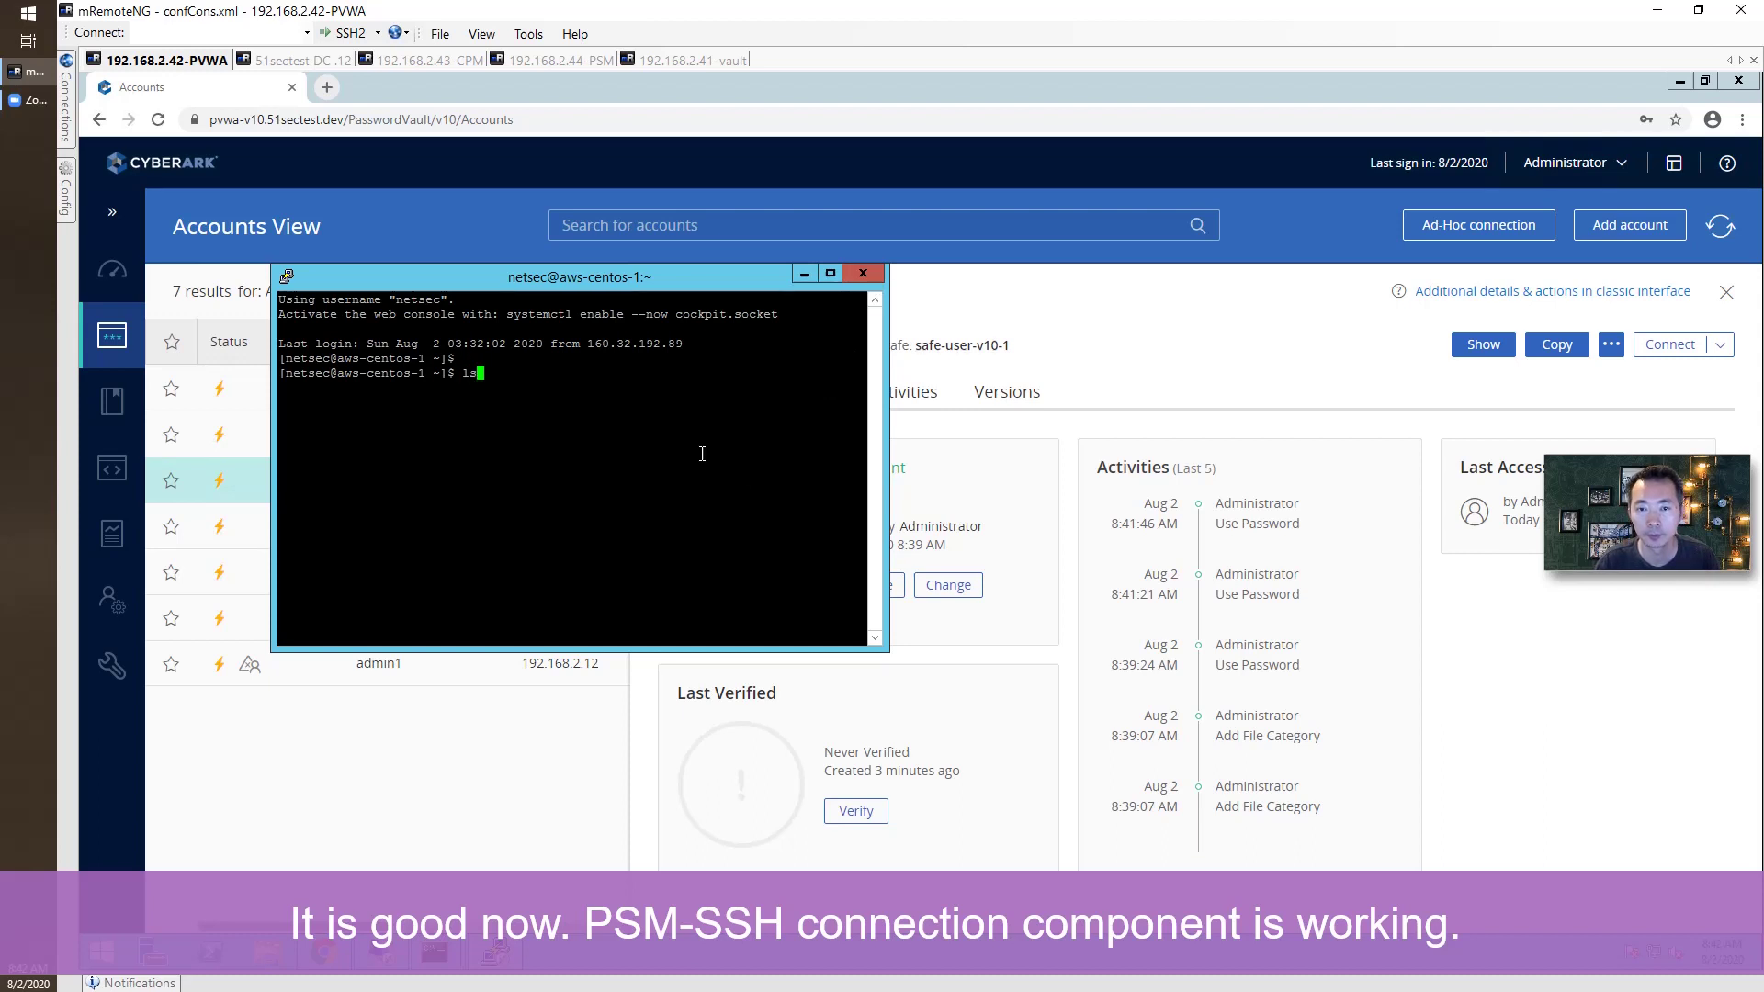
pyautogui.press('Return')
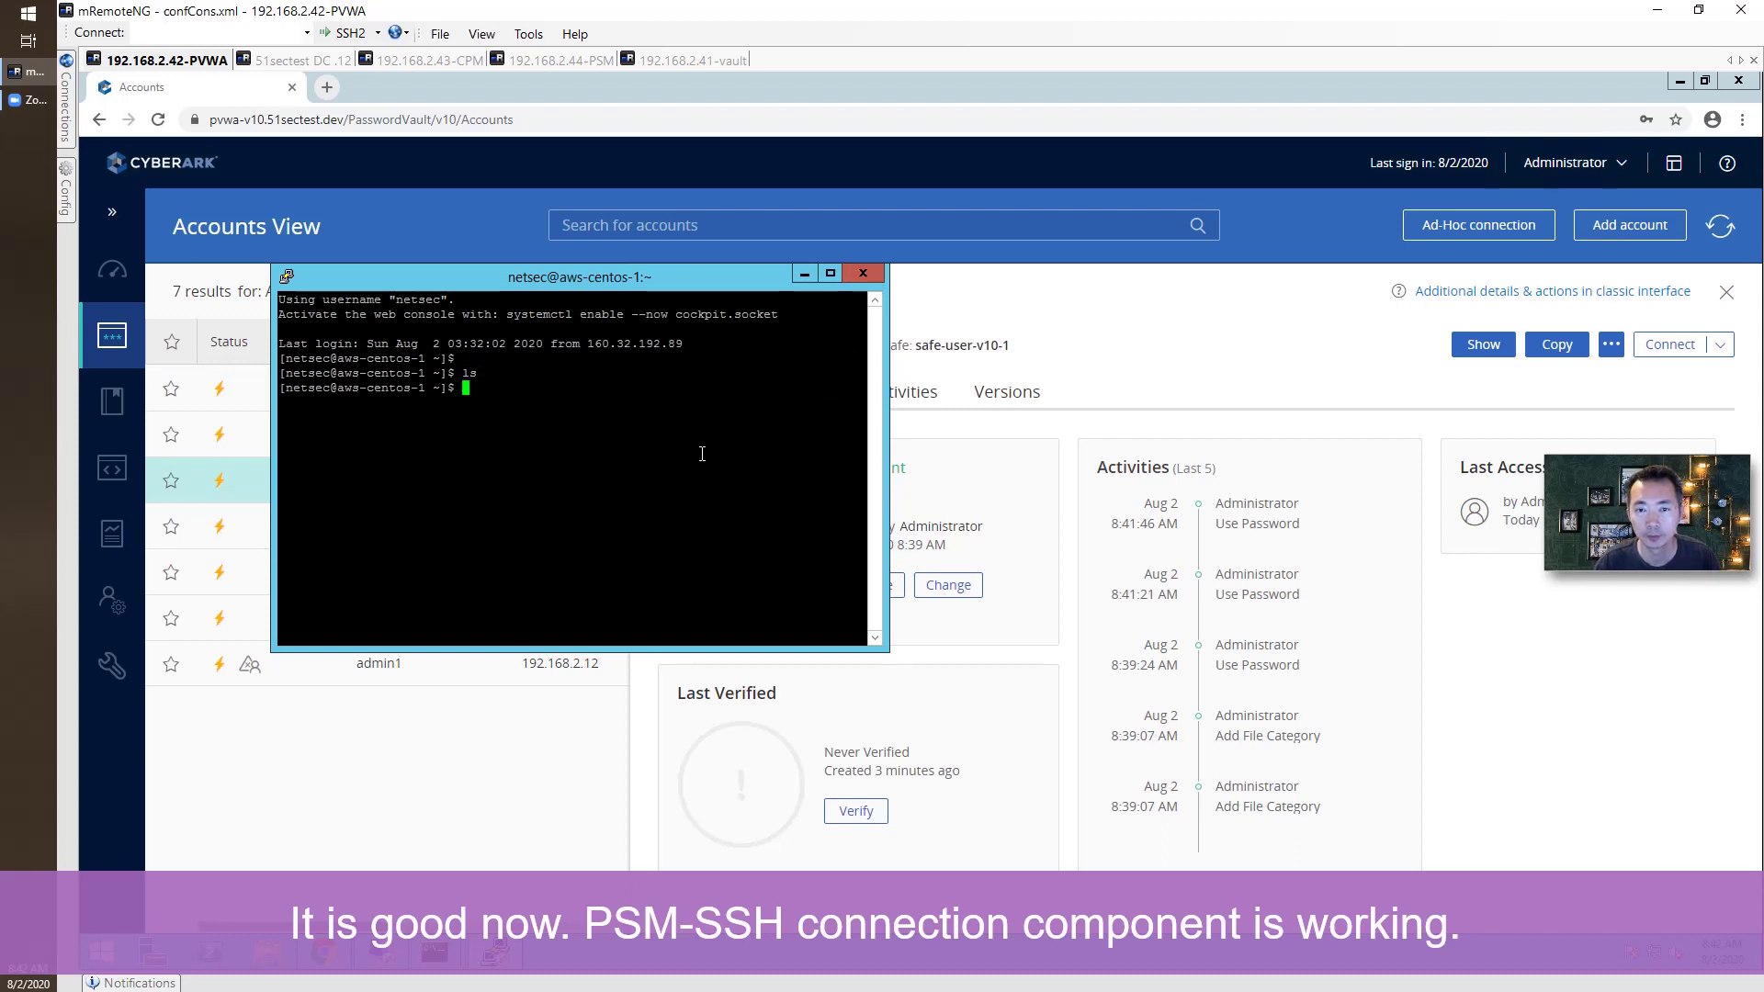